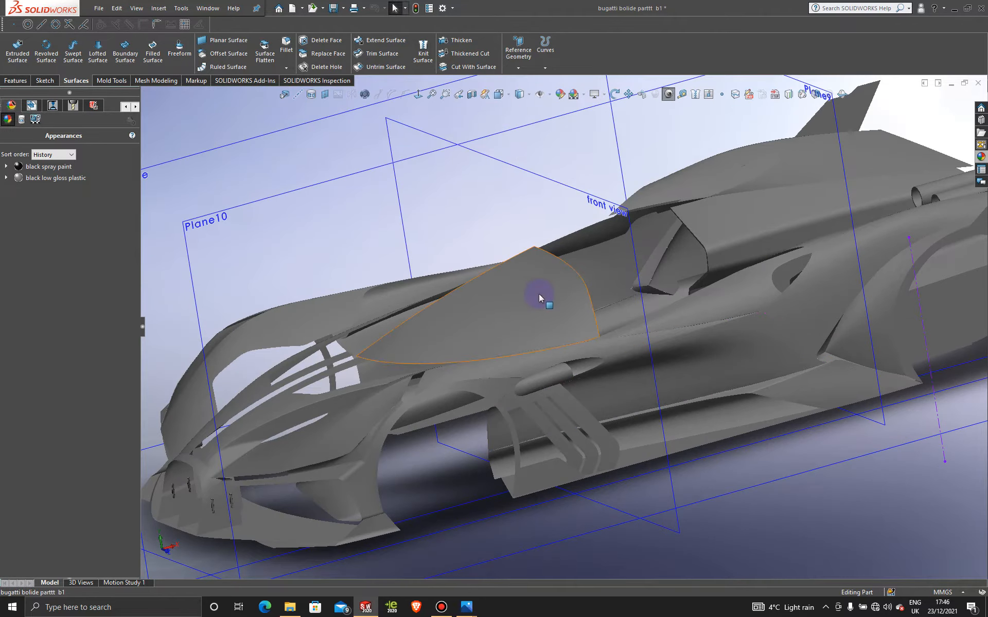
# - Remove the black low gloss plastic appearance from the car body and apply the Plain White scene
pyautogui.rightClick(44, 181)
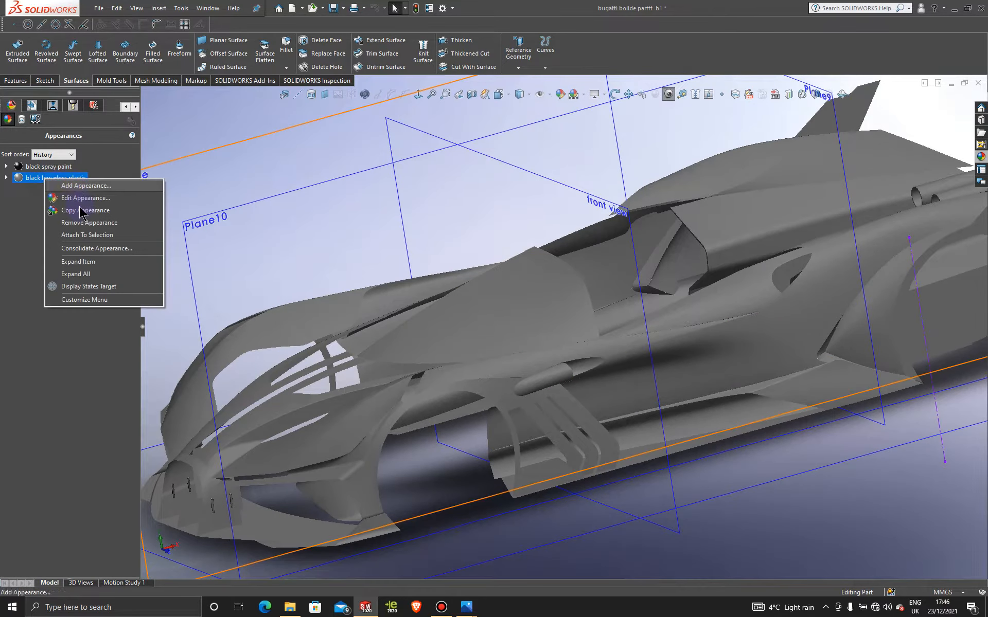
pyautogui.click(85, 222)
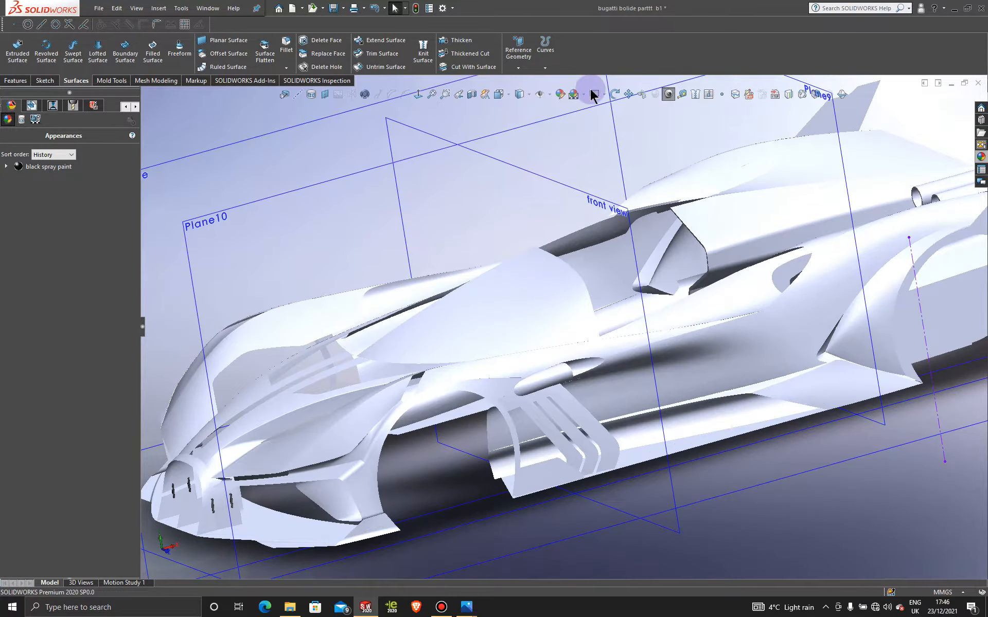
pyautogui.click(579, 95)
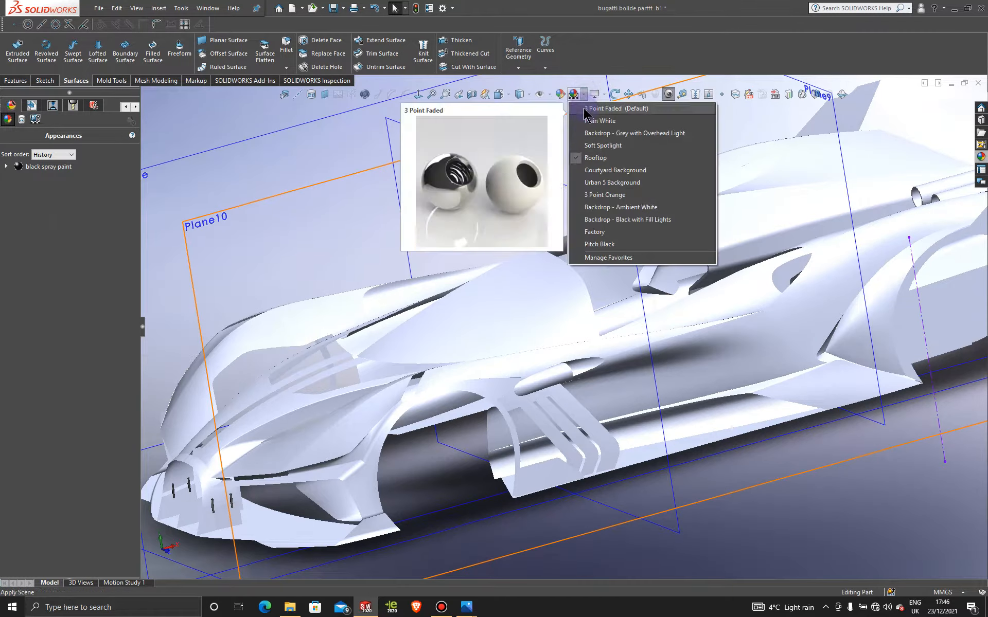
pyautogui.click(602, 124)
pyautogui.scroll(3, 562, 332)
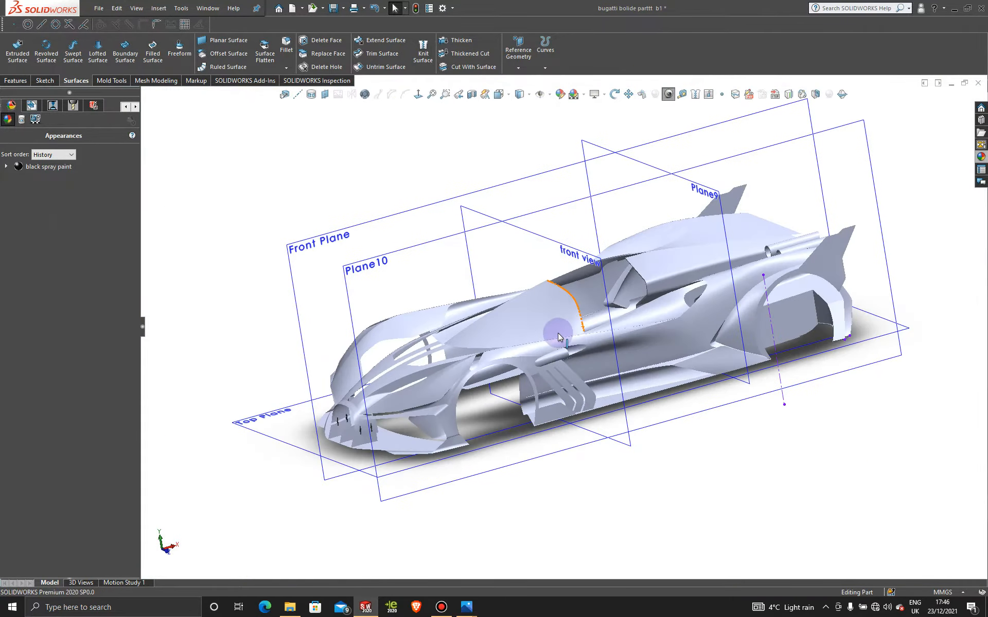
pyautogui.moveTo(557, 334); pyautogui.dragTo(591, 330, button='middle')
pyautogui.scroll(-3, 591, 326)
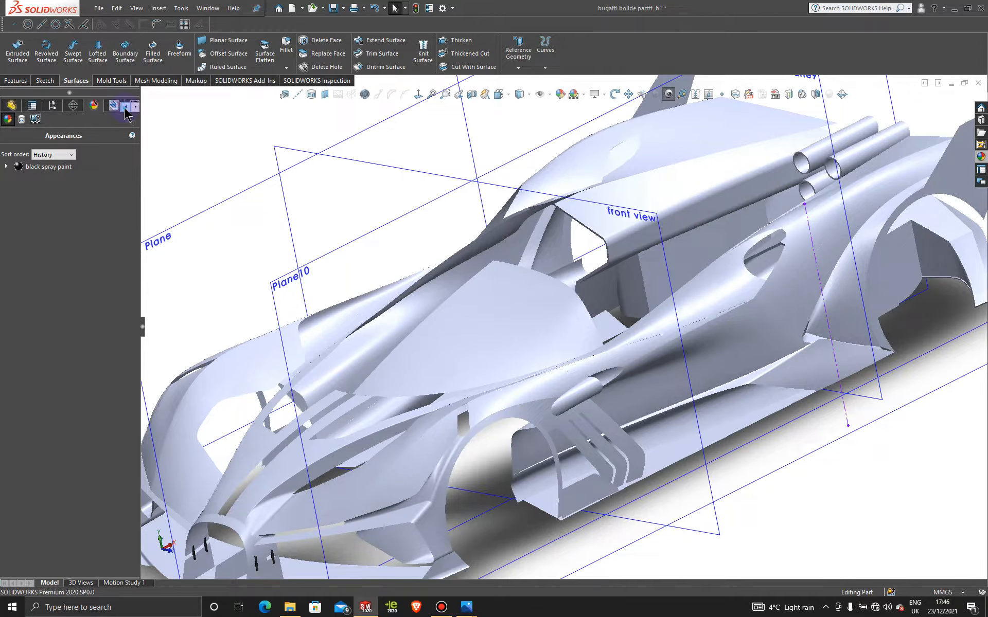
# - Unsuppress Mirror28, Surface-Trim46 and Boundary-Surface30 at the end of the feature history, and delete all three
pyautogui.click(11, 106)
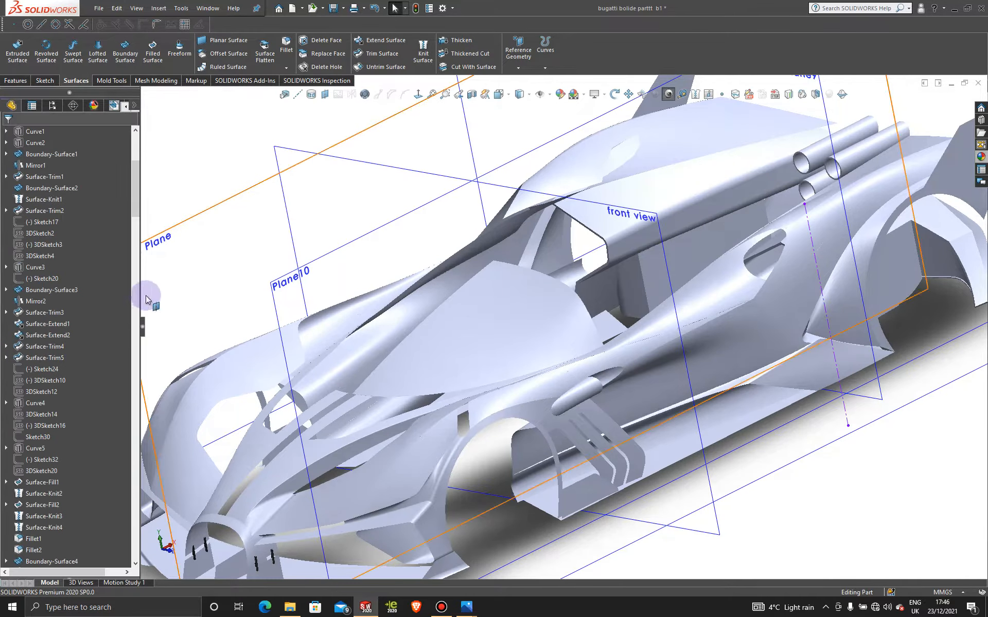
pyautogui.moveTo(135, 178); pyautogui.dragTo(136, 521)
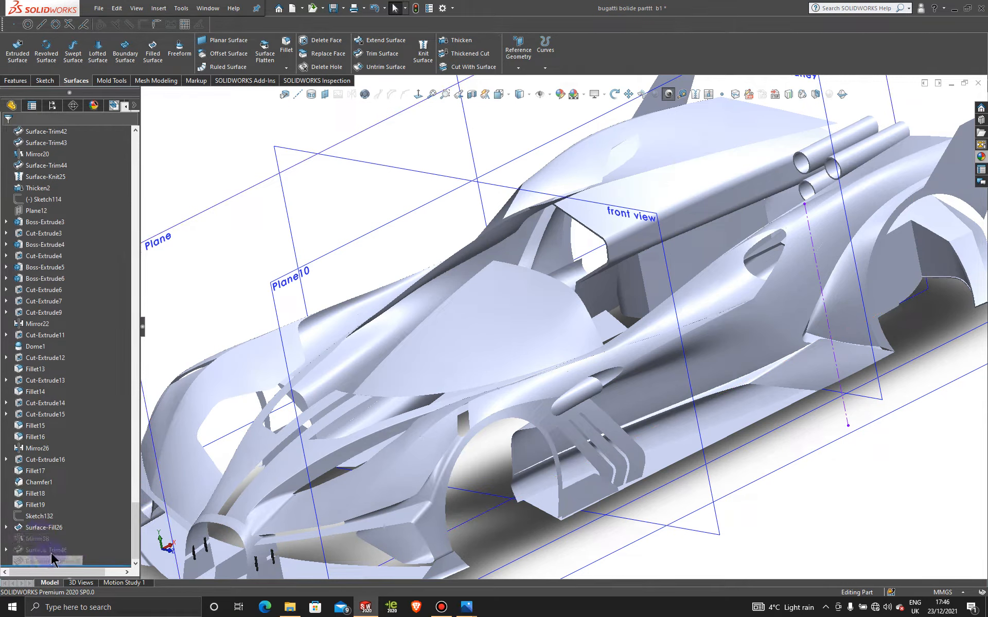
pyautogui.moveTo(51, 566); pyautogui.dragTo(37, 571)
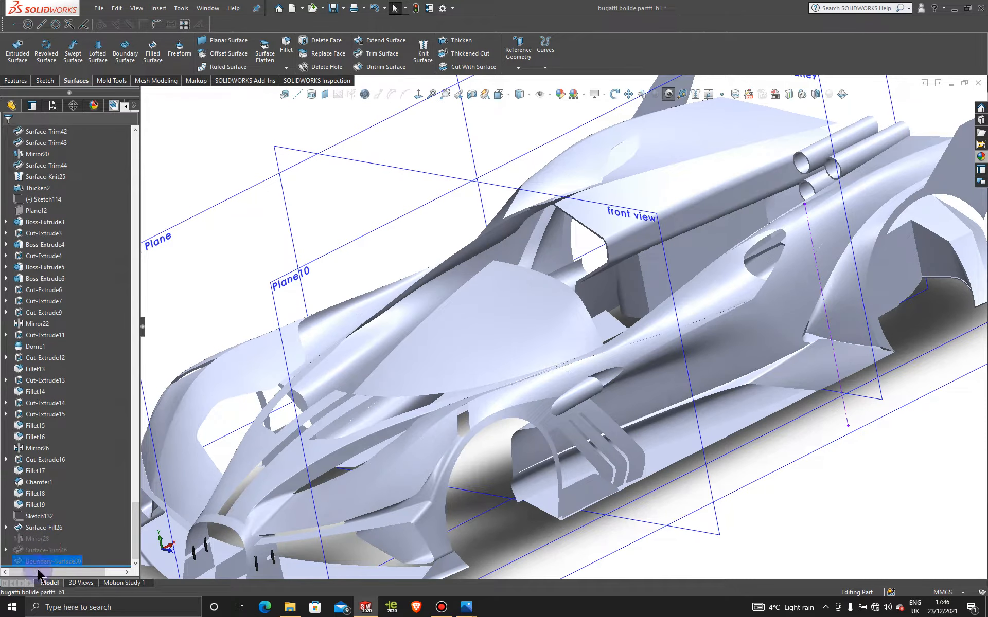
pyautogui.rightClick(40, 538)
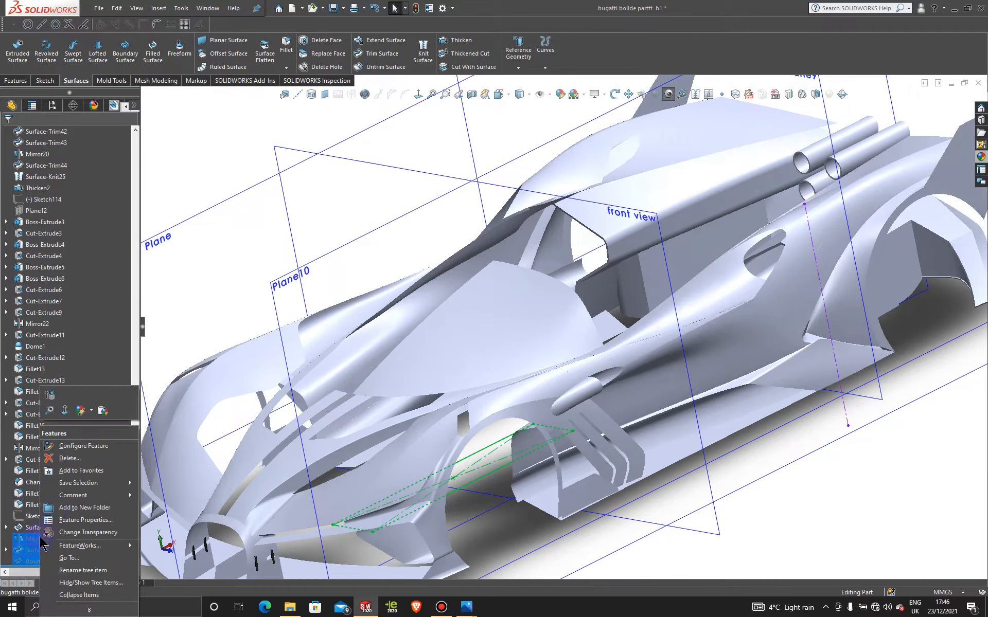
pyautogui.click(50, 395)
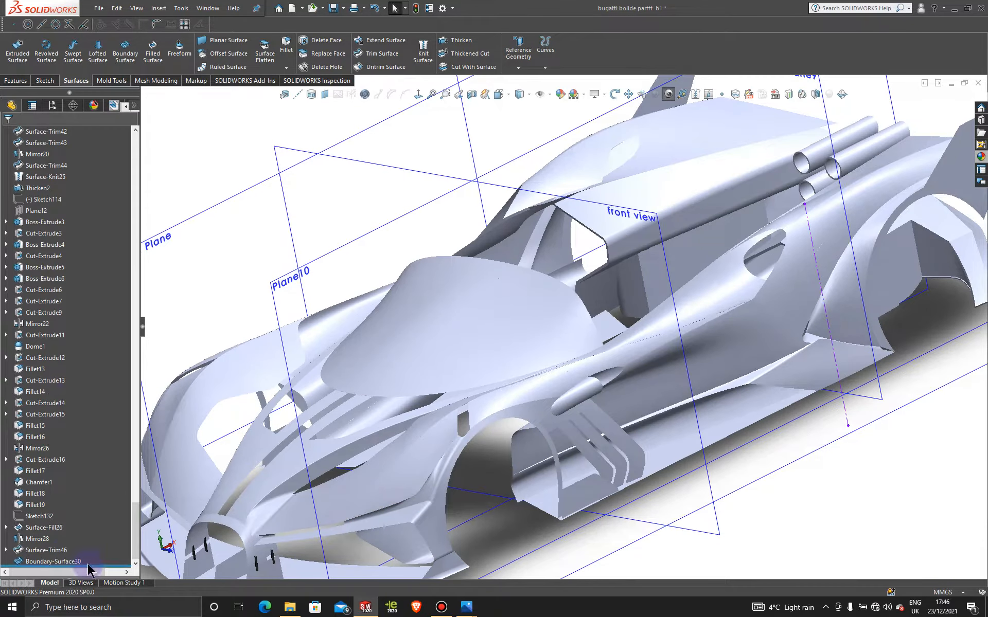
pyautogui.rightClick(39, 538)
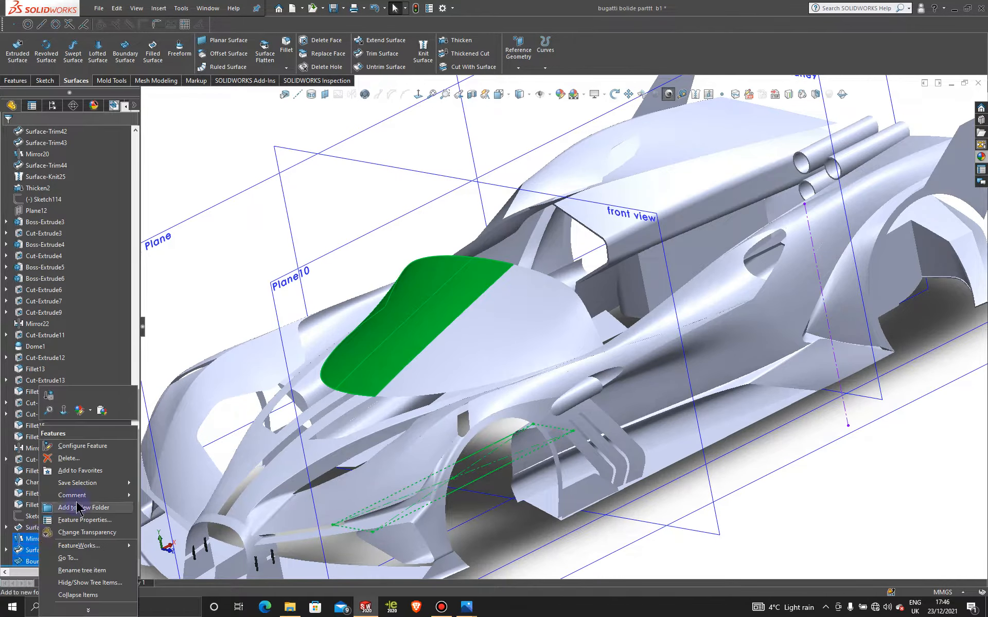
pyautogui.click(68, 458)
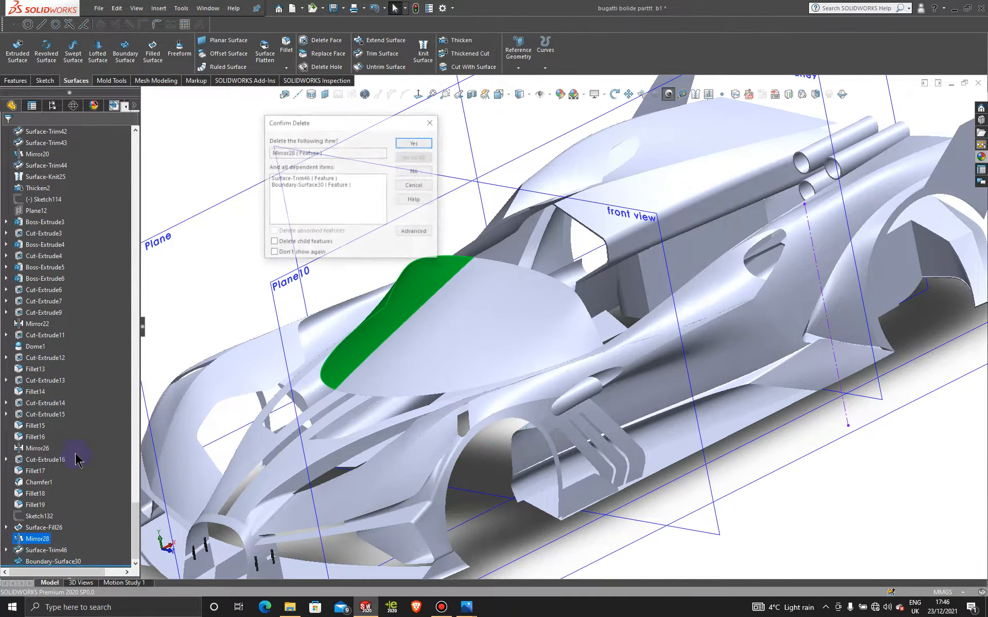
pyautogui.click(411, 144)
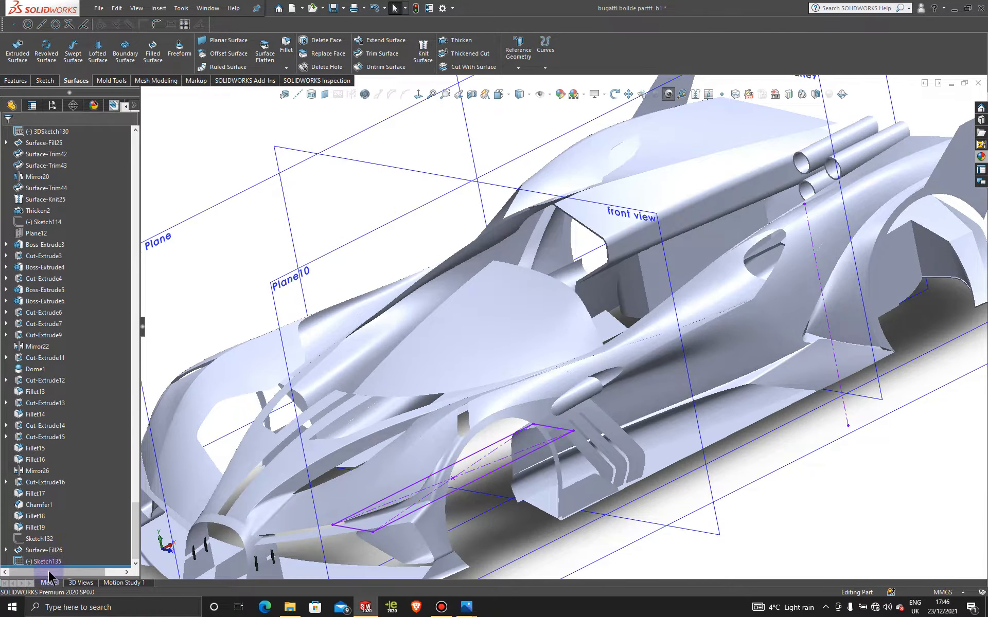
# - Delete Sketch135 and the Surface-Fill26 windshield surface, keeping the fill's underlying sketches
pyautogui.rightClick(54, 564)
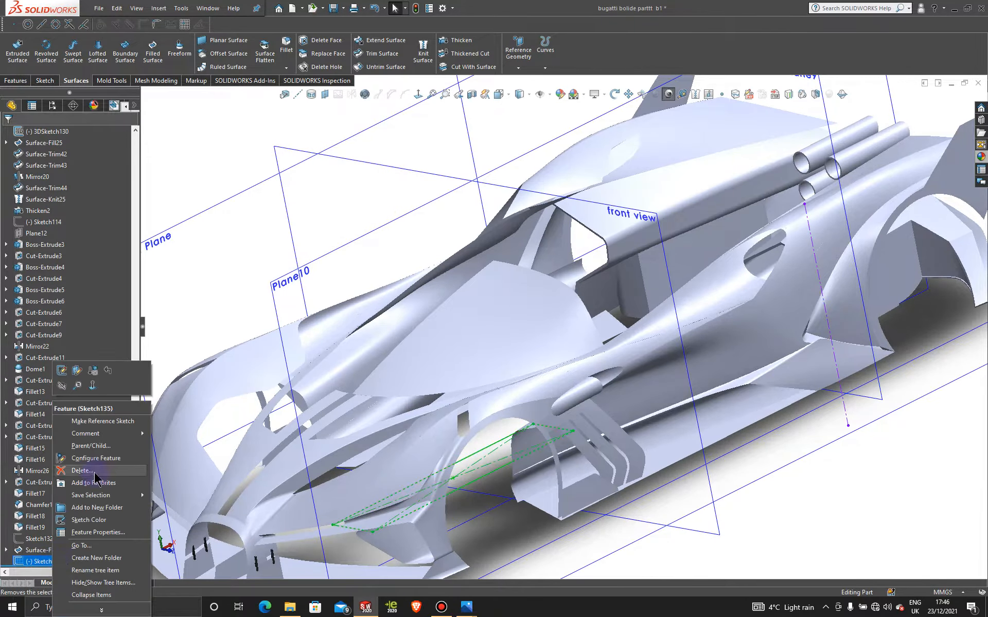
pyautogui.click(94, 472)
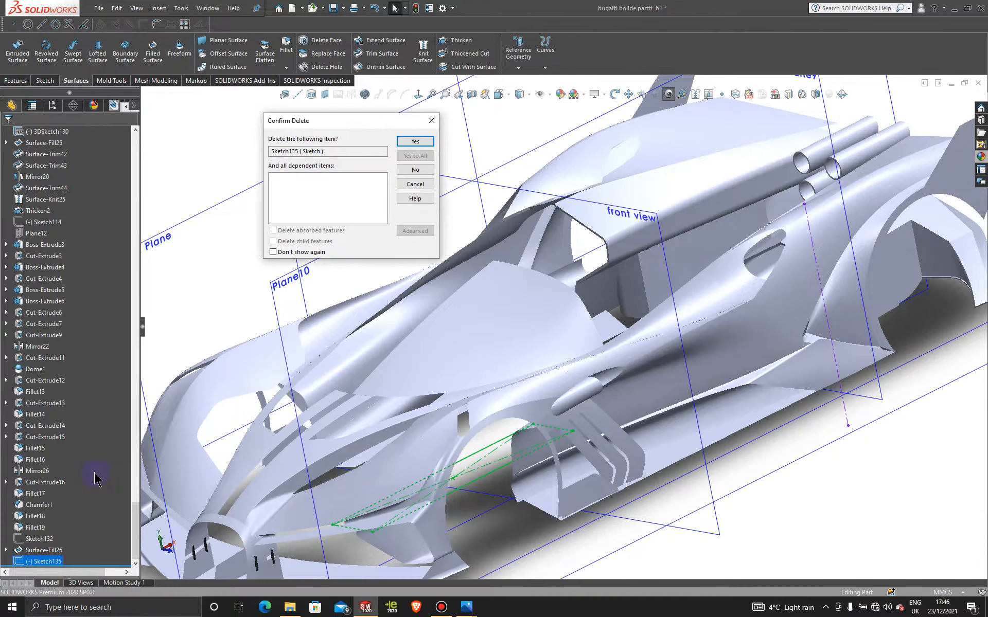
pyautogui.click(421, 141)
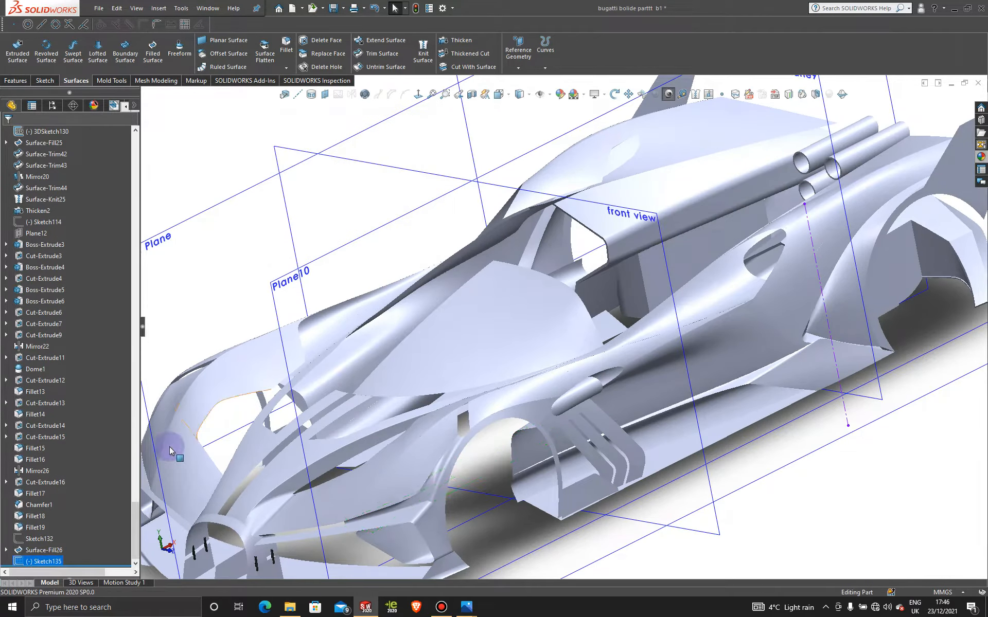
pyautogui.rightClick(55, 561)
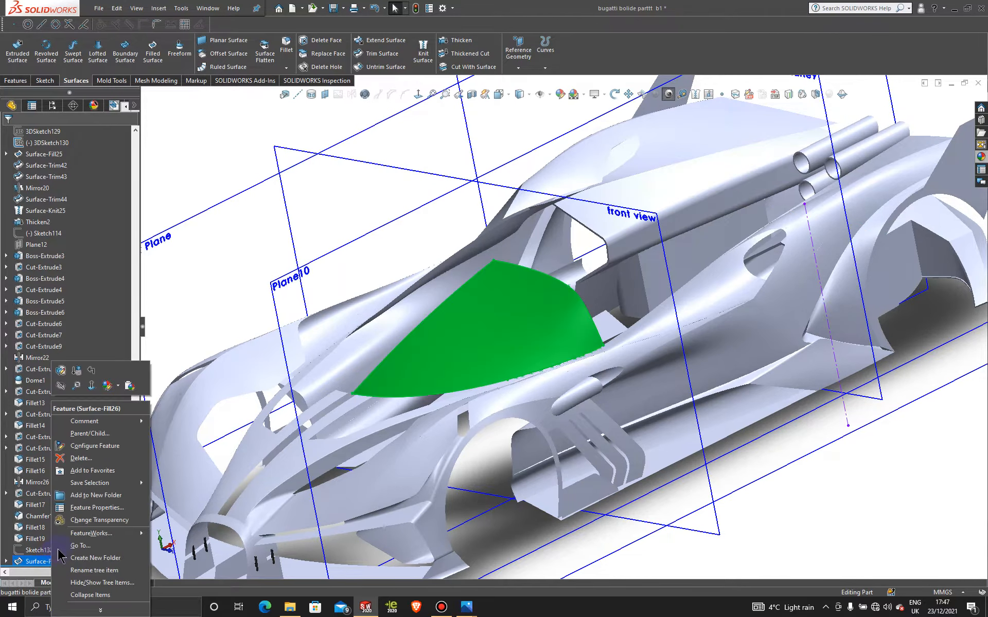
pyautogui.click(95, 471)
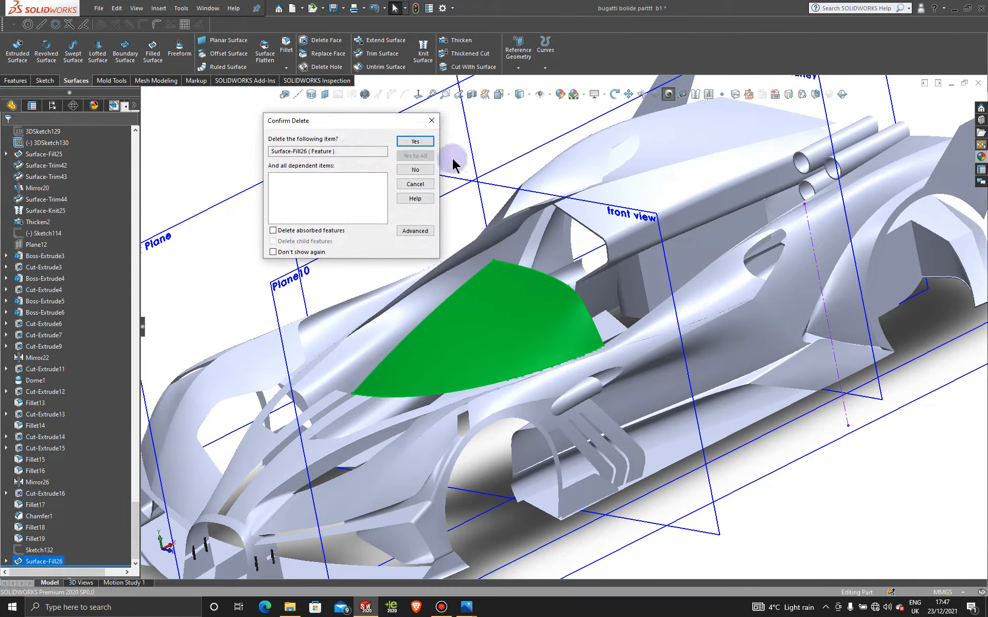
pyautogui.click(421, 142)
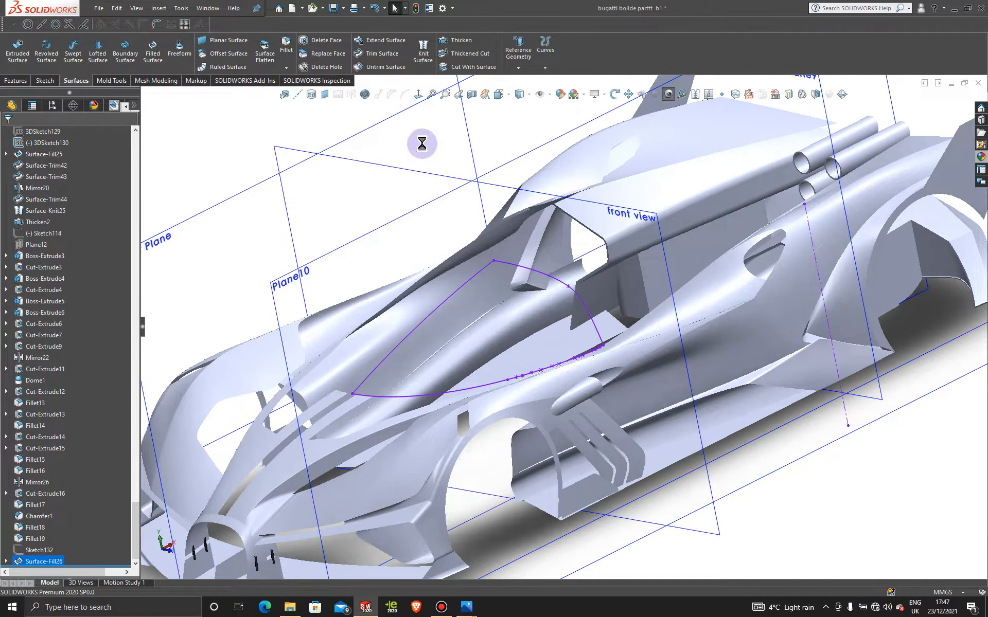
# - In a new 3D sketch, draw a two-point spline from the windshield outline's curved rear edge to its lower side edge
pyautogui.moveTo(528, 360); pyautogui.dragTo(555, 371, button='middle')
pyautogui.scroll(-3, 688, 412)
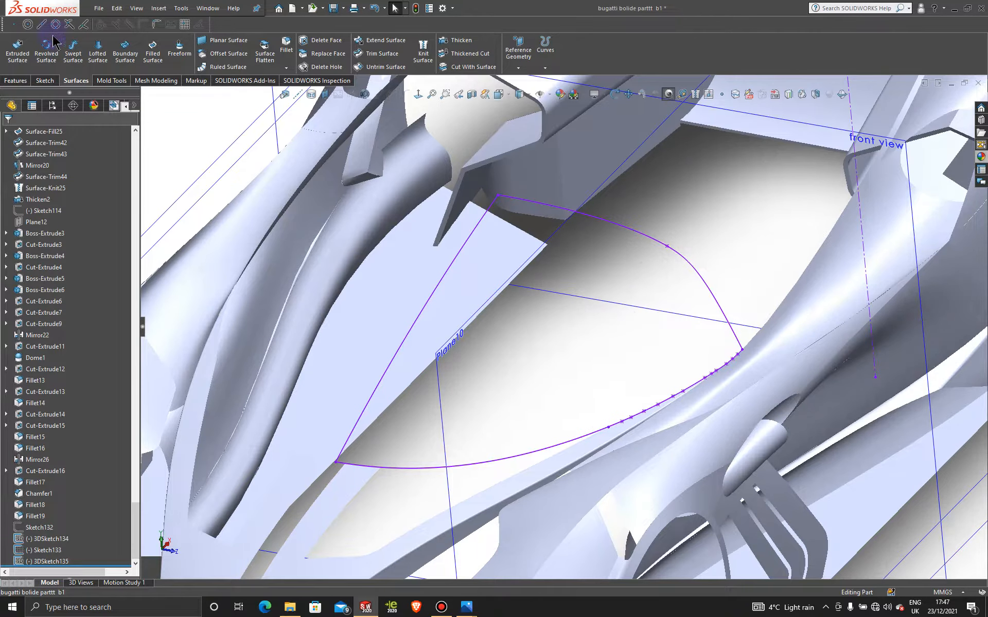
pyautogui.click(45, 81)
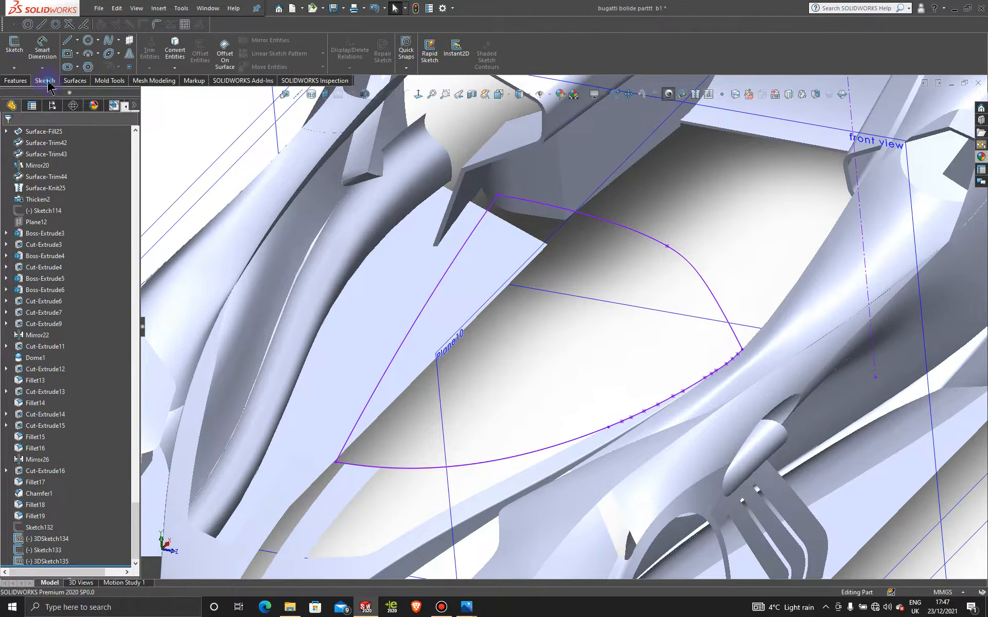
pyautogui.click(14, 67)
pyautogui.click(33, 93)
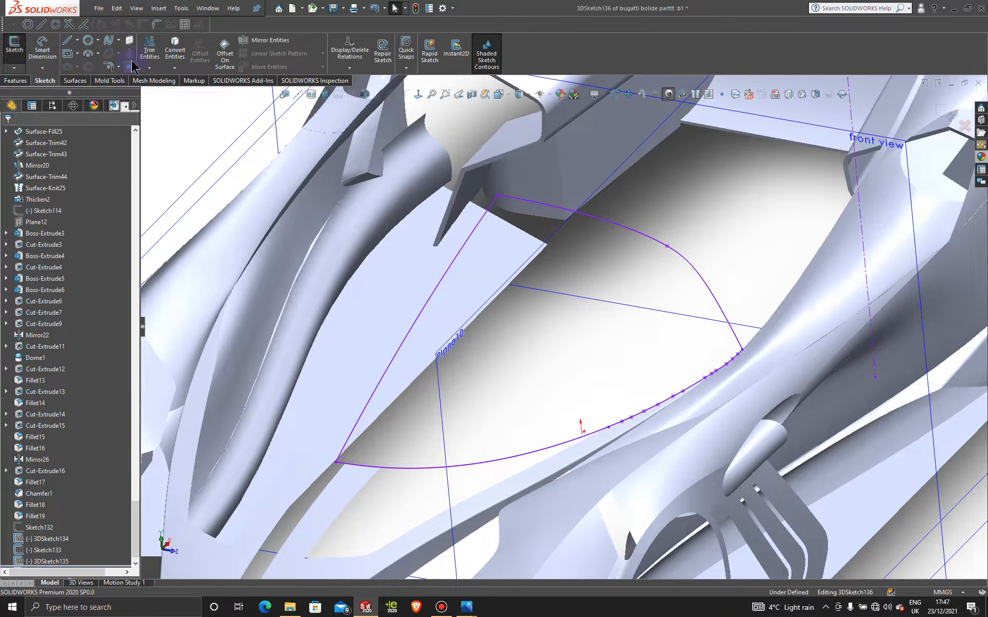
pyautogui.click(107, 43)
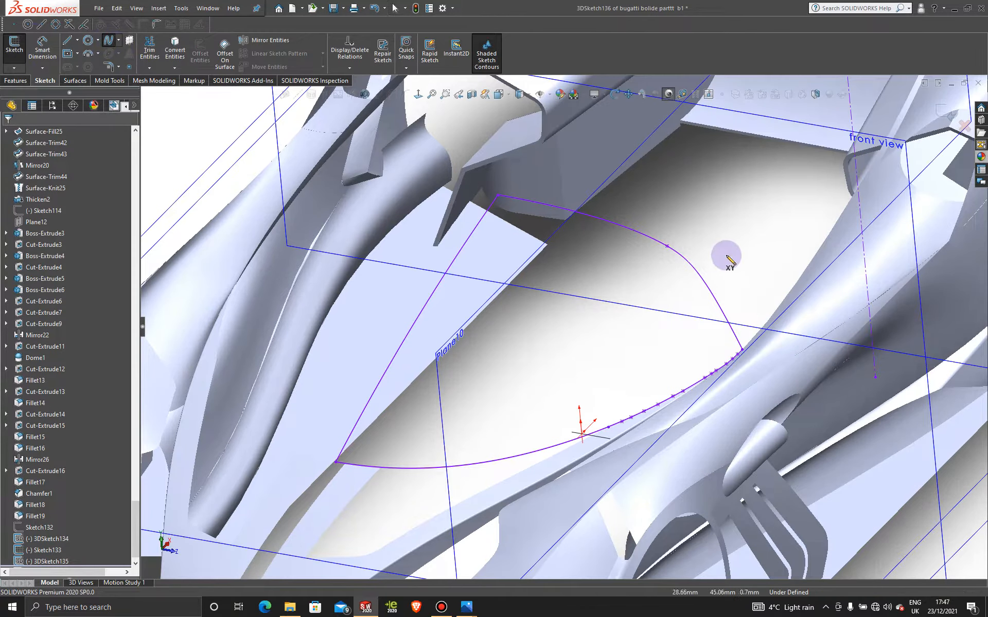
pyautogui.click(687, 260)
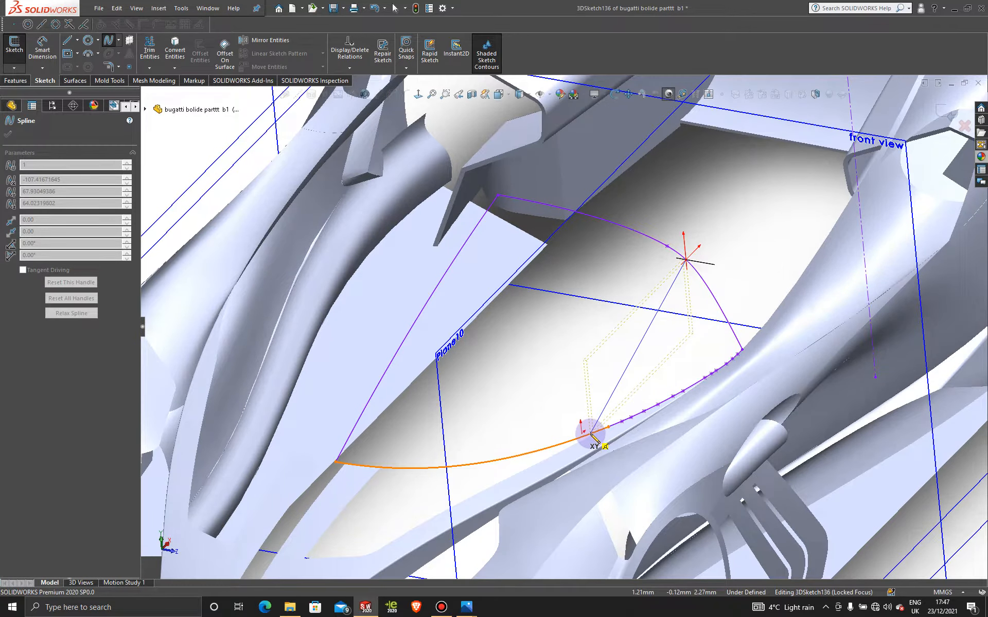
pyautogui.click(589, 433)
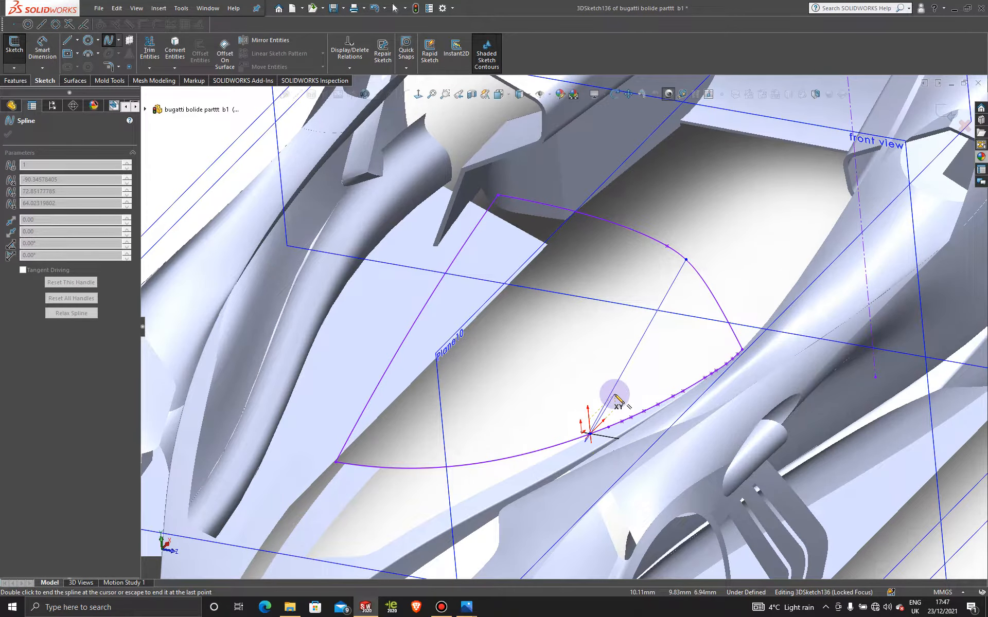
pyautogui.press('Escape')
# - In the front view, bend the new spline upward into a gentle arch that follows the windshield's upper profile curve
pyautogui.moveTo(609, 393); pyautogui.dragTo(520, 410, button='middle')
pyautogui.press('space')
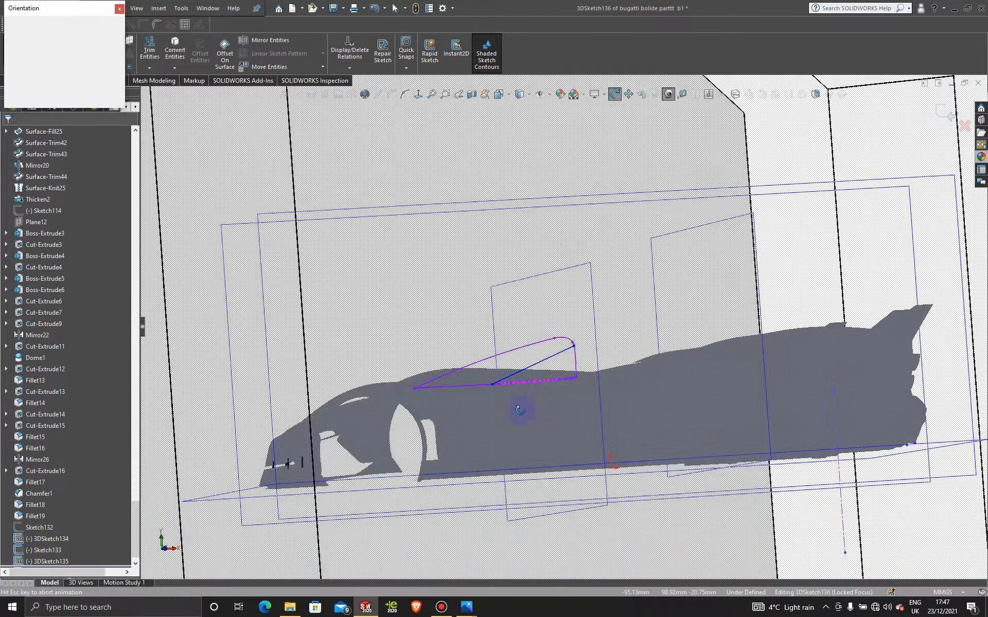
pyautogui.click(515, 418)
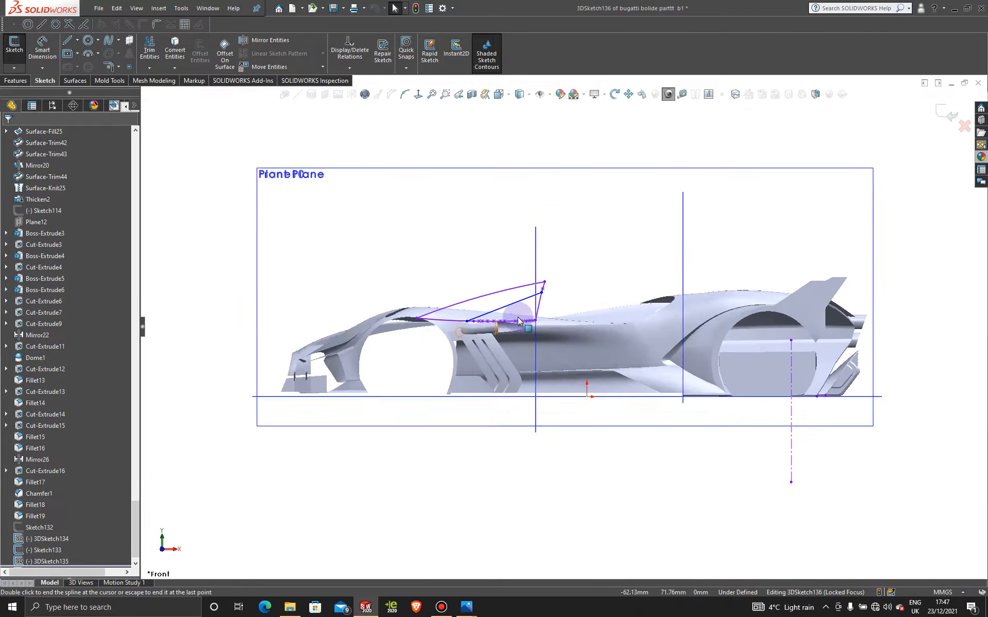
pyautogui.scroll(-6, 518, 317)
pyautogui.click(515, 286)
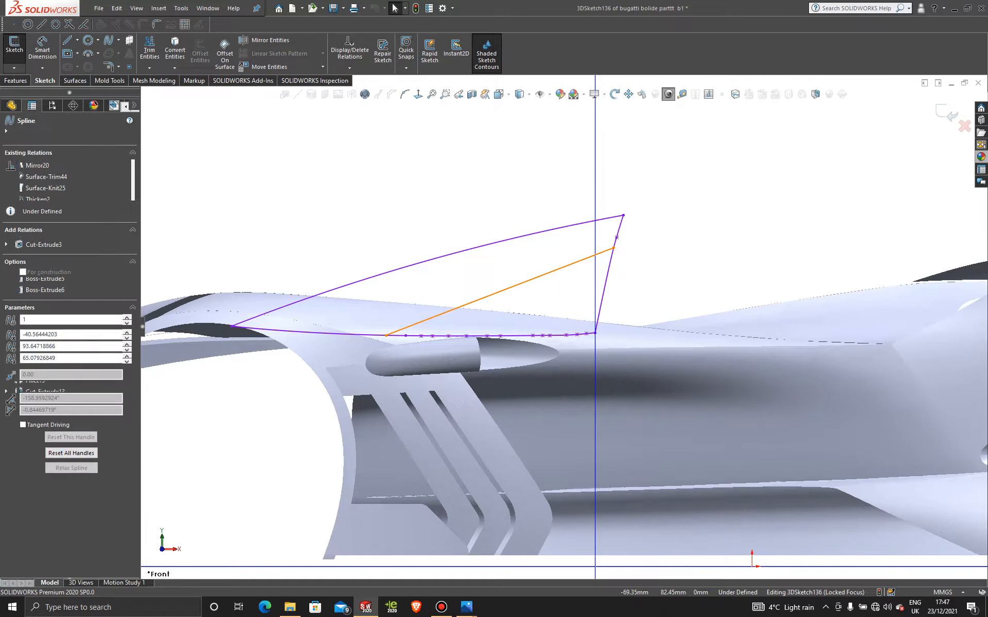
pyautogui.moveTo(516, 286); pyautogui.dragTo(516, 266)
pyautogui.scroll(5, 514, 301)
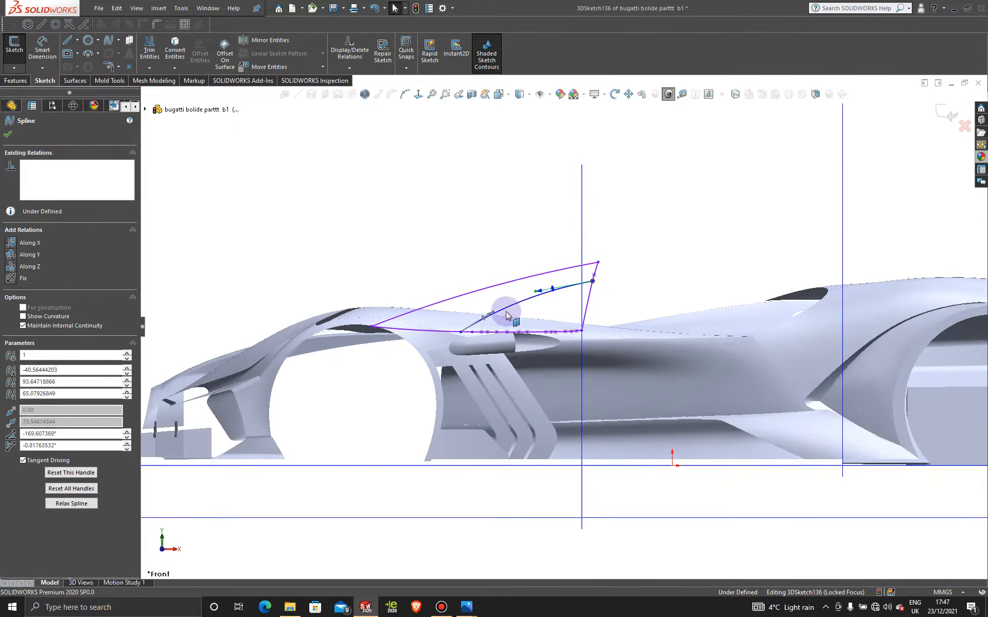
pyautogui.moveTo(512, 303)
pyautogui.mouseDown(button='middle')
pyautogui.moveTo(625, 322)
pyautogui.moveTo(618, 354)
pyautogui.moveTo(675, 376)
pyautogui.moveTo(673, 391)
pyautogui.moveTo(527, 359)
pyautogui.moveTo(551, 469)
pyautogui.moveTo(576, 525)
pyautogui.moveTo(556, 419)
pyautogui.moveTo(503, 403)
pyautogui.moveTo(524, 303)
pyautogui.mouseUp(button='middle')
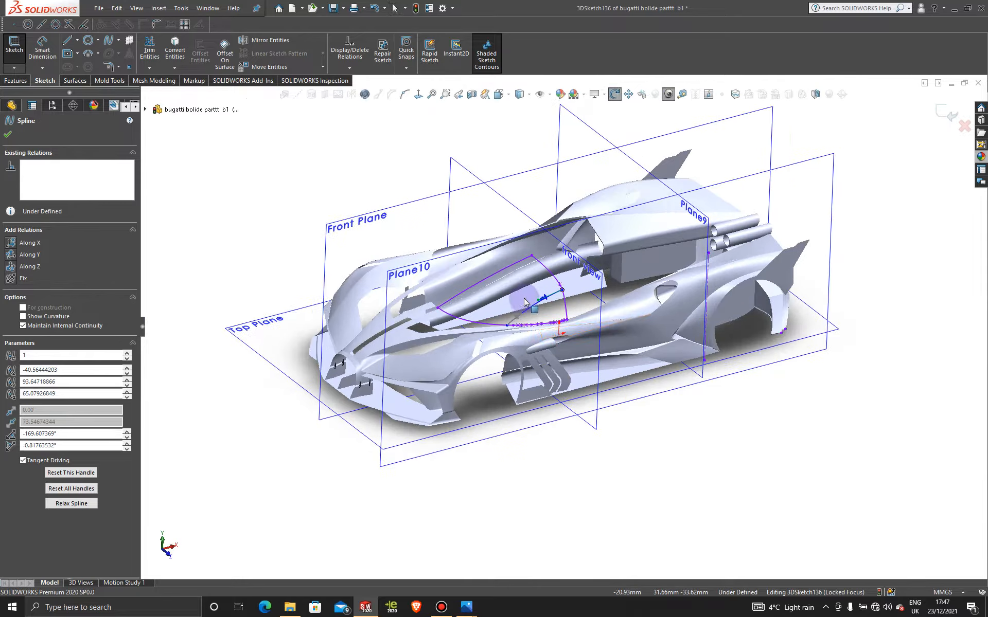
# - Activate the <Default>_Display State 1 display state and orient the car to the top view
pyautogui.click(52, 106)
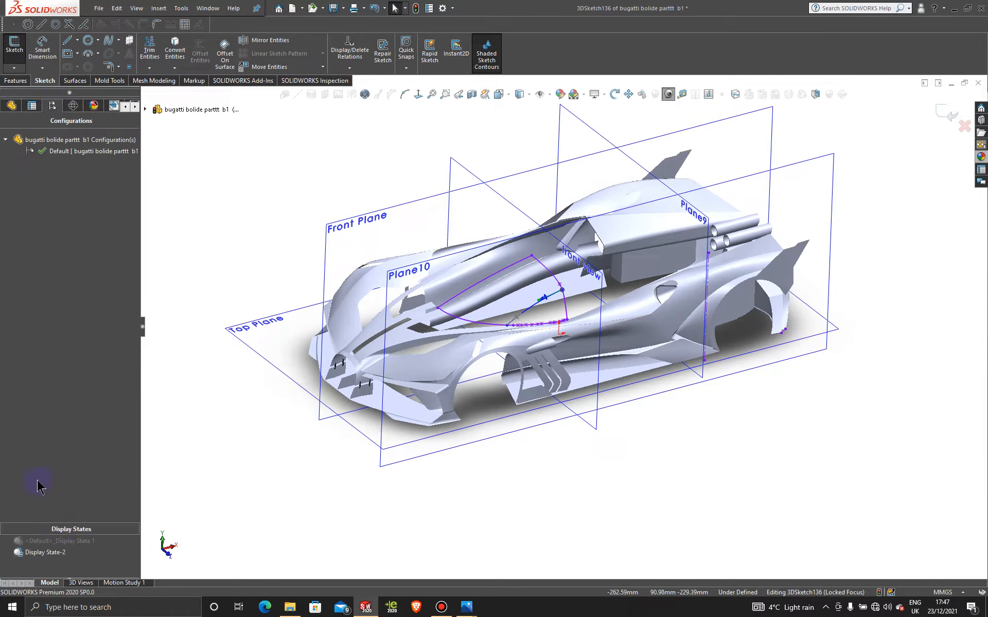
pyautogui.doubleClick(80, 542)
pyautogui.moveTo(522, 249); pyautogui.dragTo(514, 414, button='middle')
pyautogui.press('space')
pyautogui.click(461, 437)
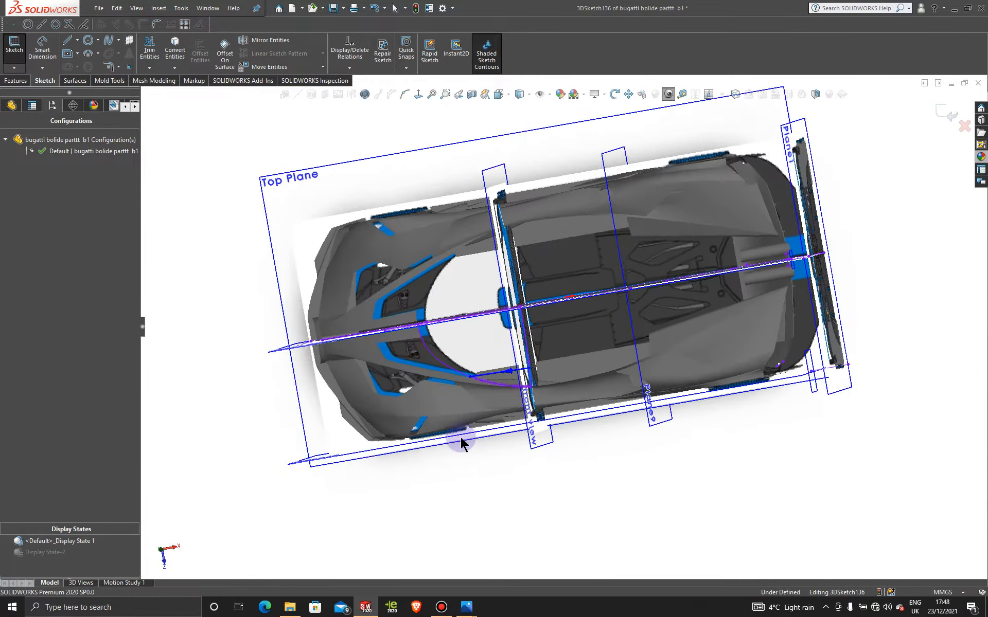
# - Move the new spline's rear end point slightly toward the car's centreline along the windshield's rear edge curve
pyautogui.scroll(-2, 551, 427)
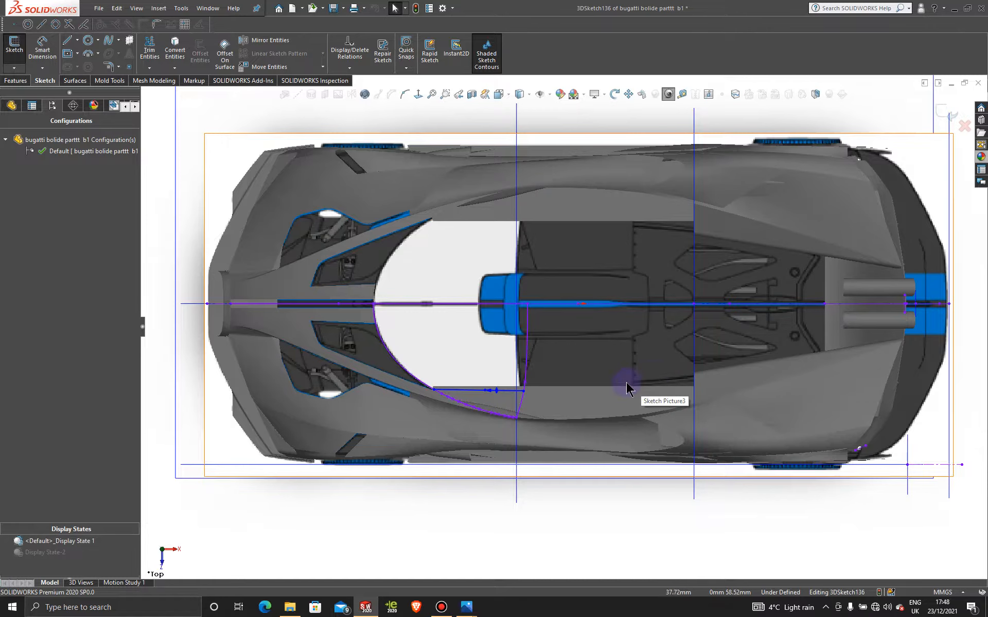
pyautogui.scroll(-3, 533, 391)
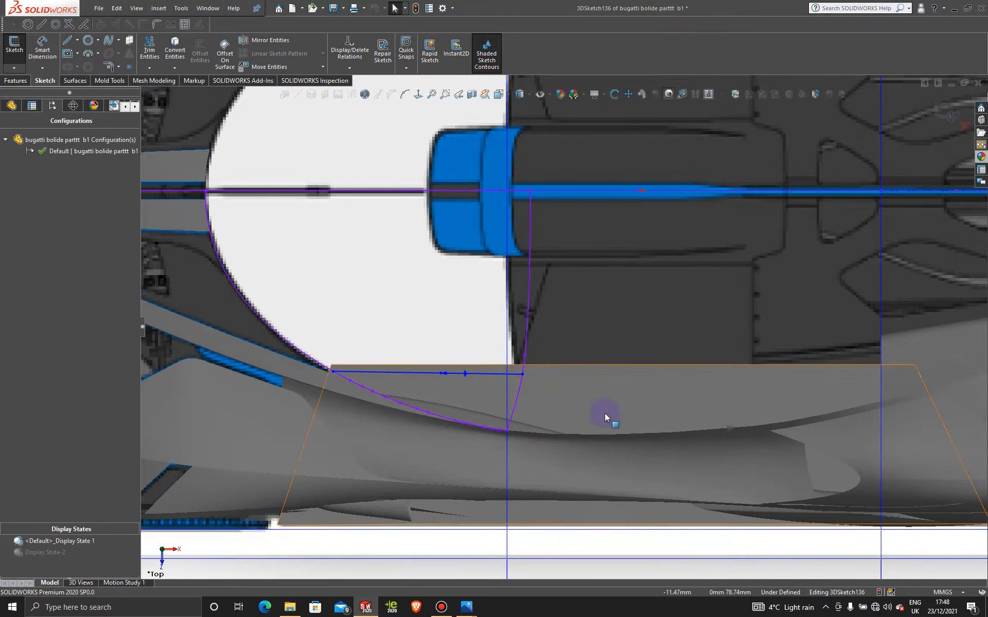
pyautogui.click(523, 374)
pyautogui.moveTo(527, 364); pyautogui.dragTo(526, 363)
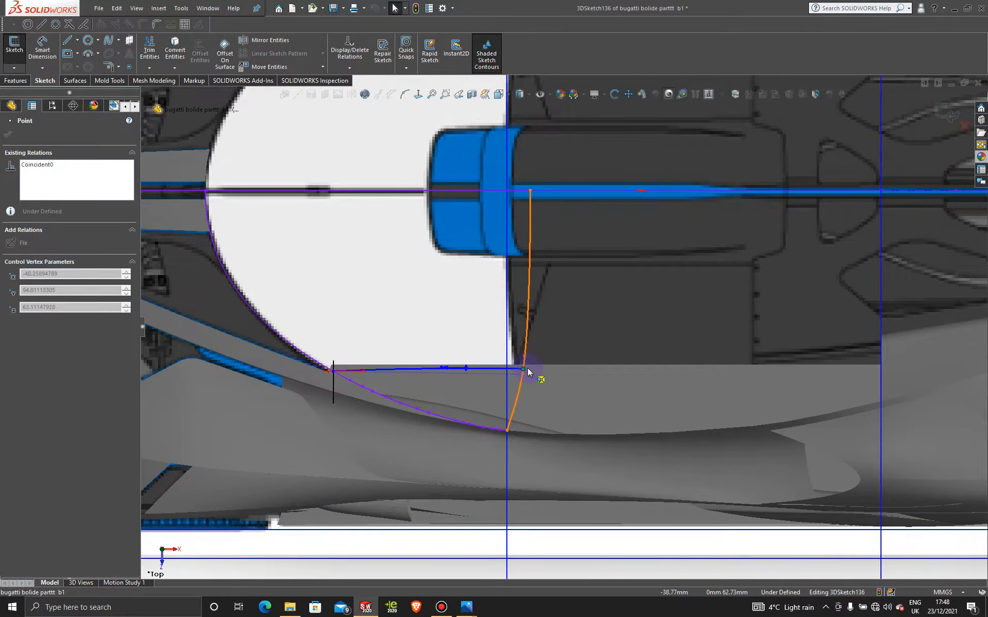
# - In the top view, fine-tune the new spline's rear-end tangent handle to adjust its curve slightly
pyautogui.moveTo(528, 371); pyautogui.dragTo(523, 371)
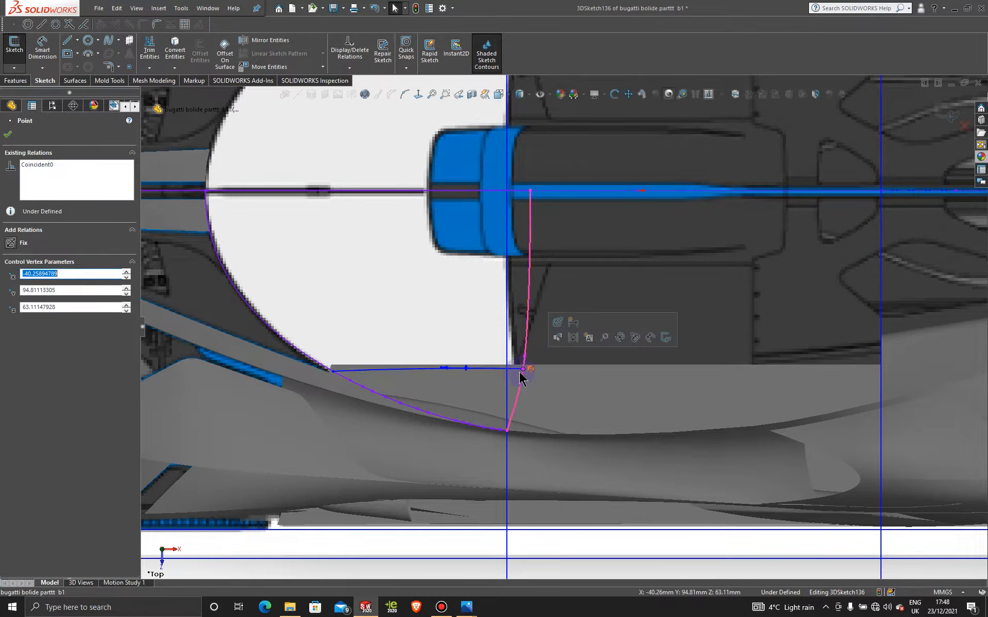
pyautogui.click(441, 368)
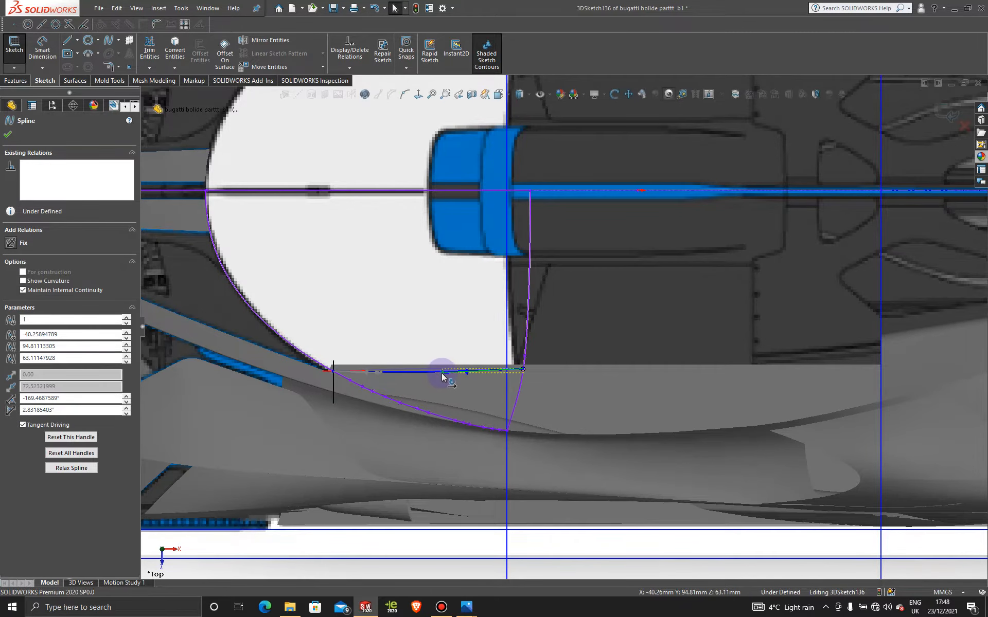
pyautogui.moveTo(440, 369); pyautogui.dragTo(441, 371)
# - Orient the car to the front view to check the spline's arch and exit the 3D sketch
pyautogui.press('space')
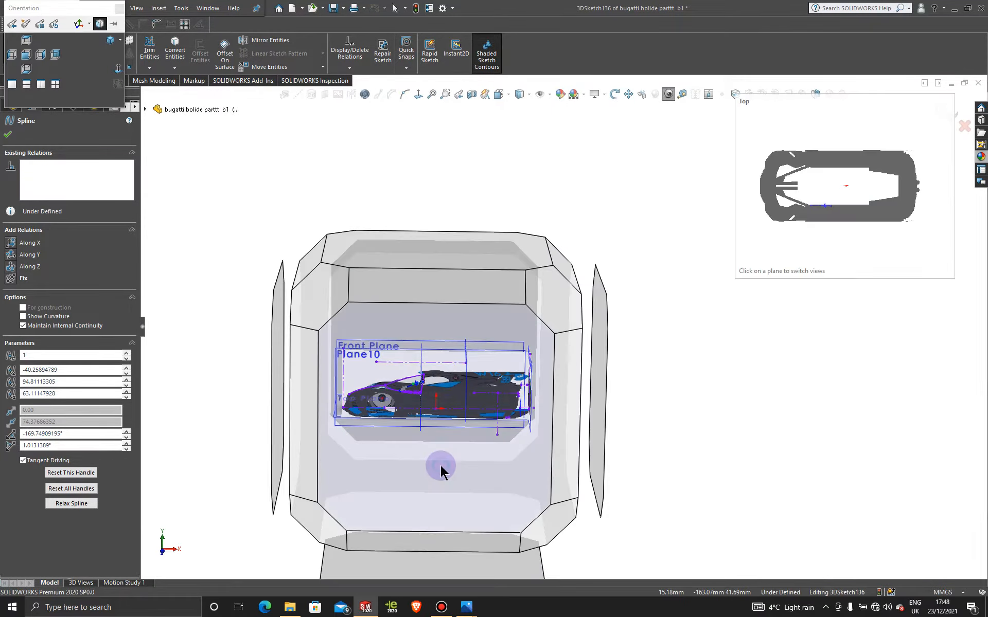
pyautogui.click(440, 465)
pyautogui.scroll(-5, 503, 309)
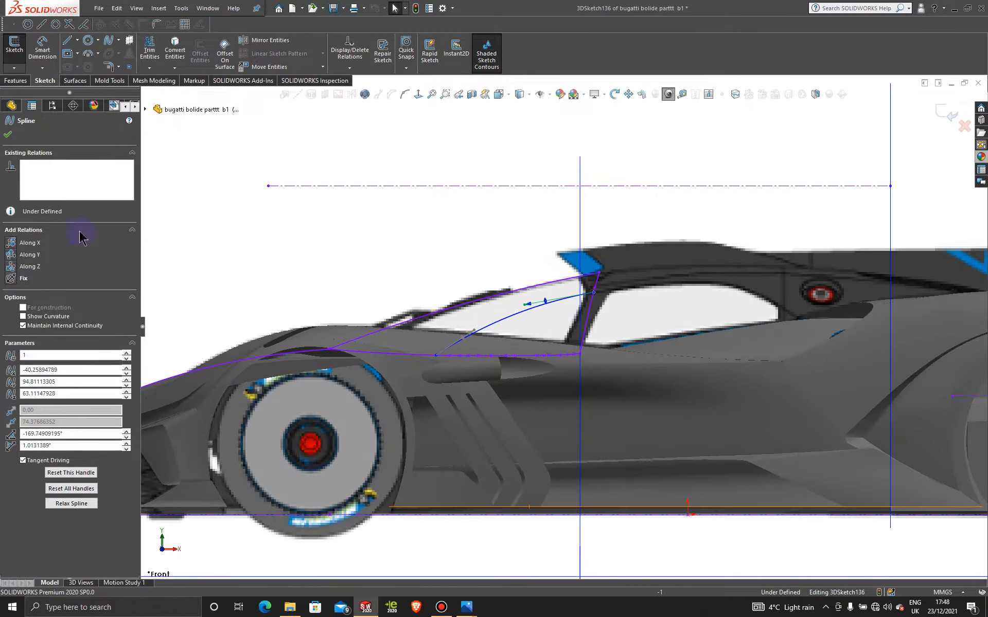
pyautogui.click(10, 134)
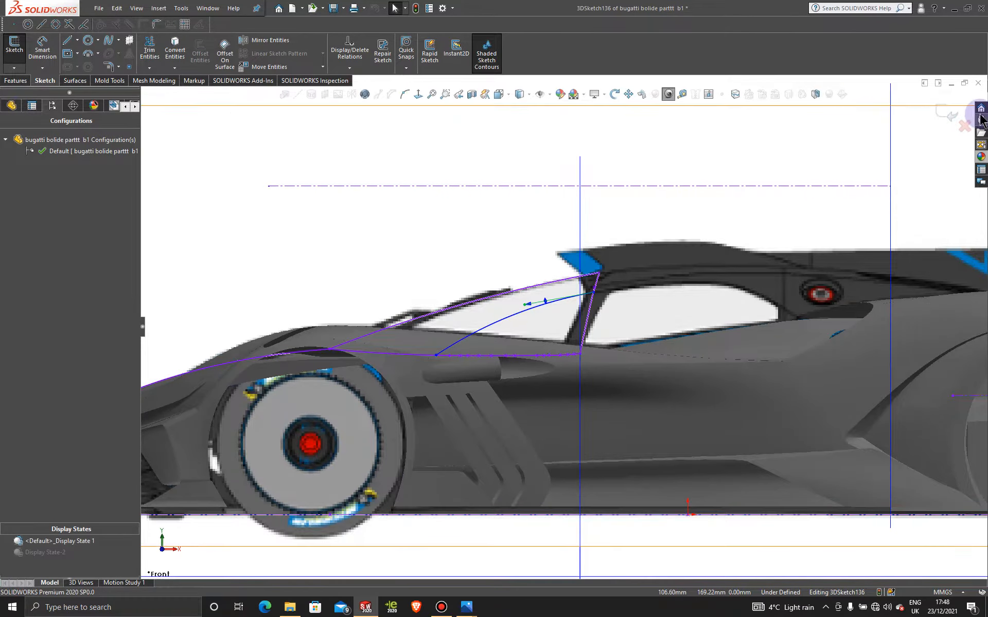
pyautogui.click(948, 109)
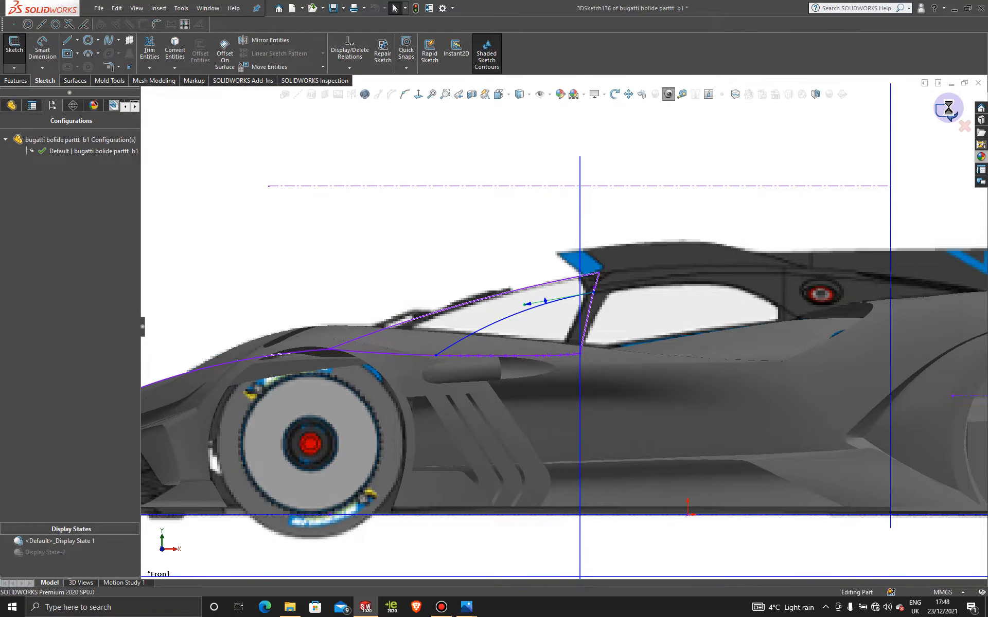
# - Activate the Display State-2 display state and show the windshield outline curves close up in an angled 3D view
pyautogui.scroll(4, 703, 214)
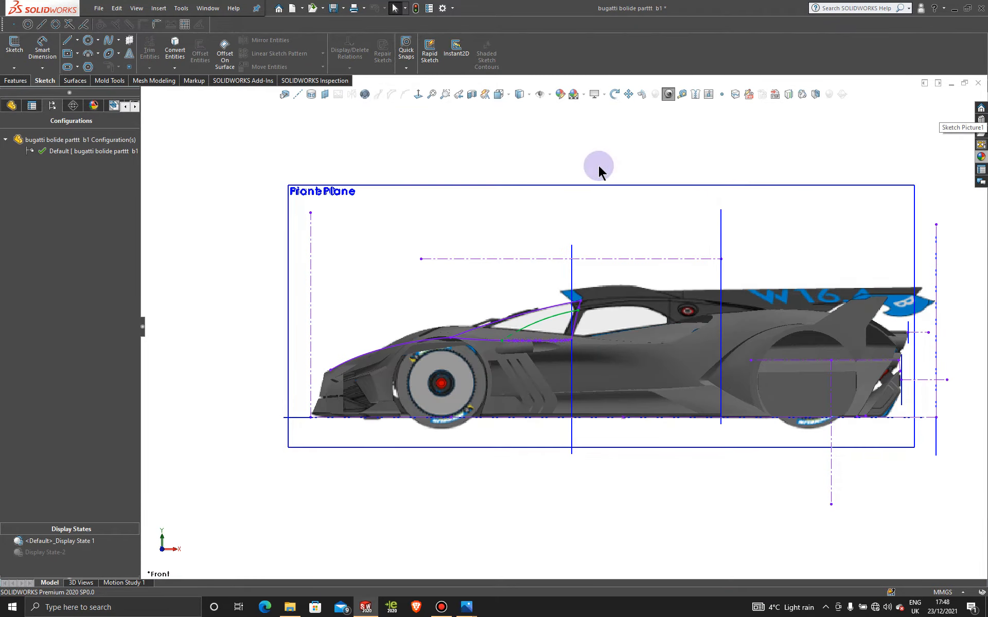
pyautogui.moveTo(617, 264); pyautogui.dragTo(611, 338, button='middle')
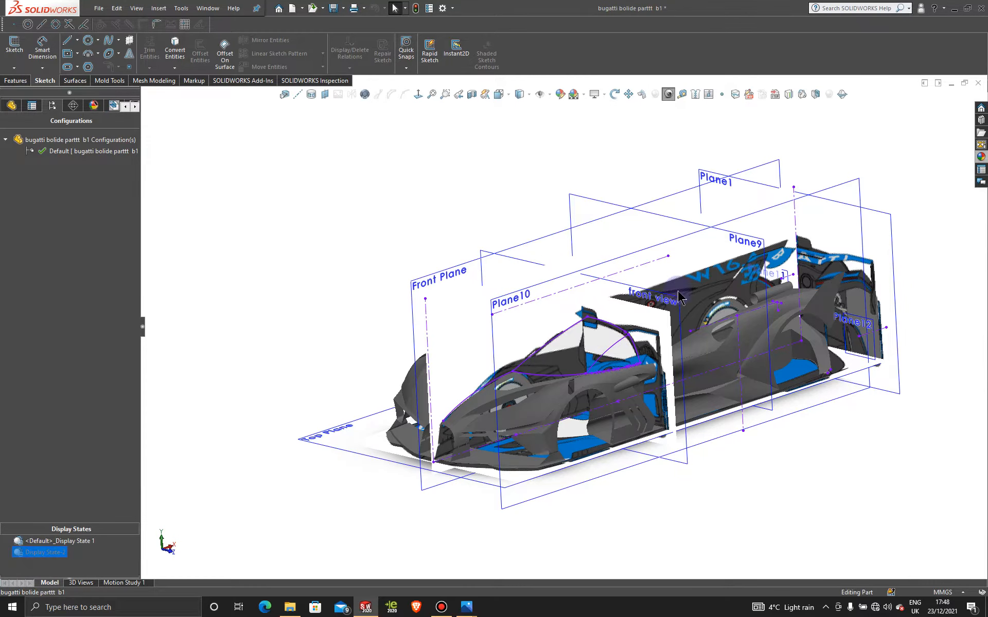
pyautogui.scroll(-5, 640, 355)
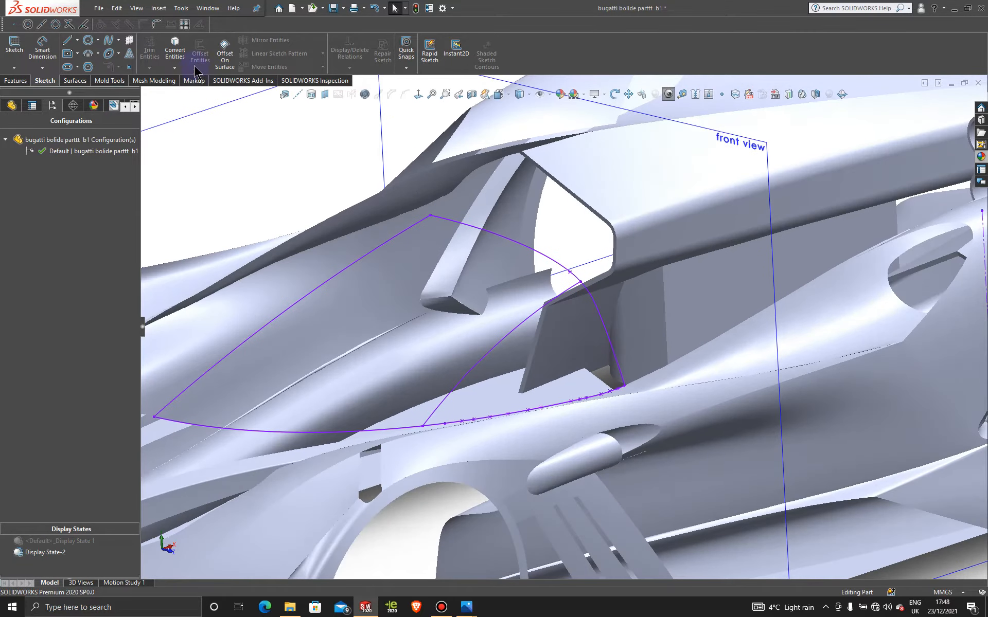
# - Create a Fill Surface bounded by the three windshield outline curves with Contact edges, using the new 3D spline as constraint curve
pyautogui.click(74, 81)
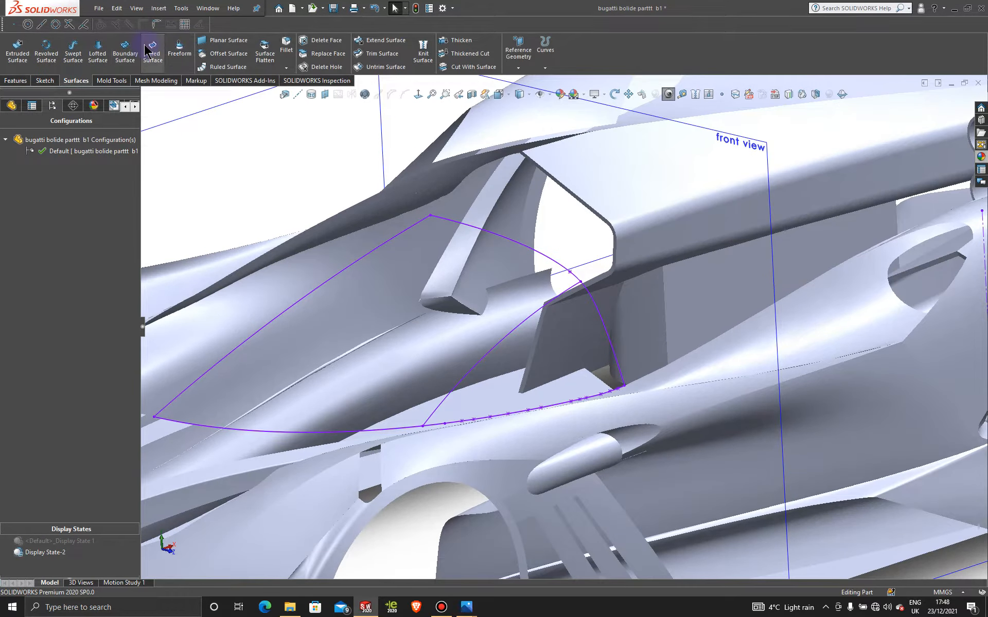
pyautogui.click(151, 50)
pyautogui.click(581, 287)
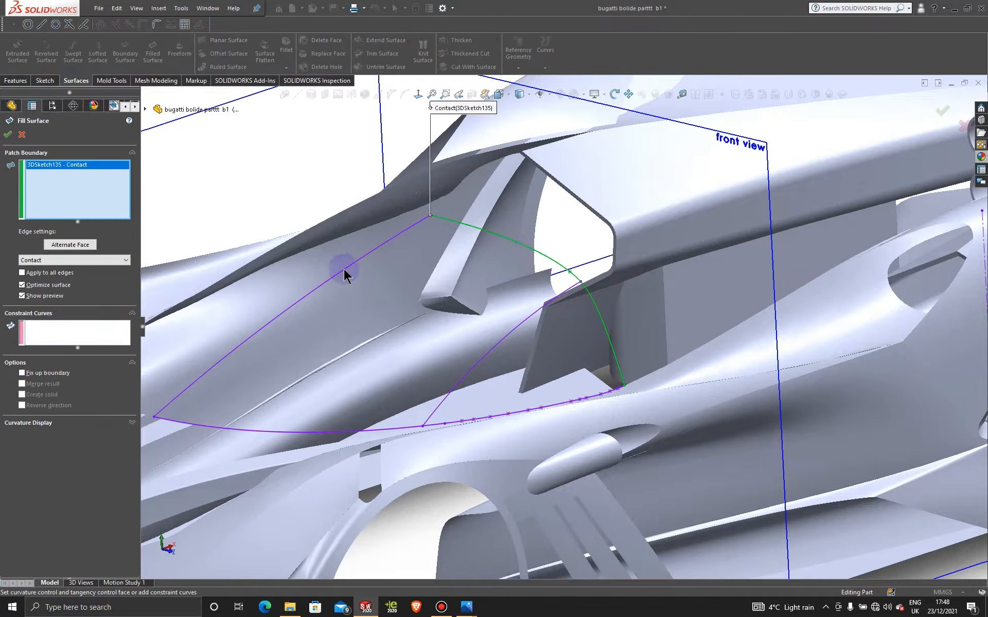
pyautogui.click(343, 272)
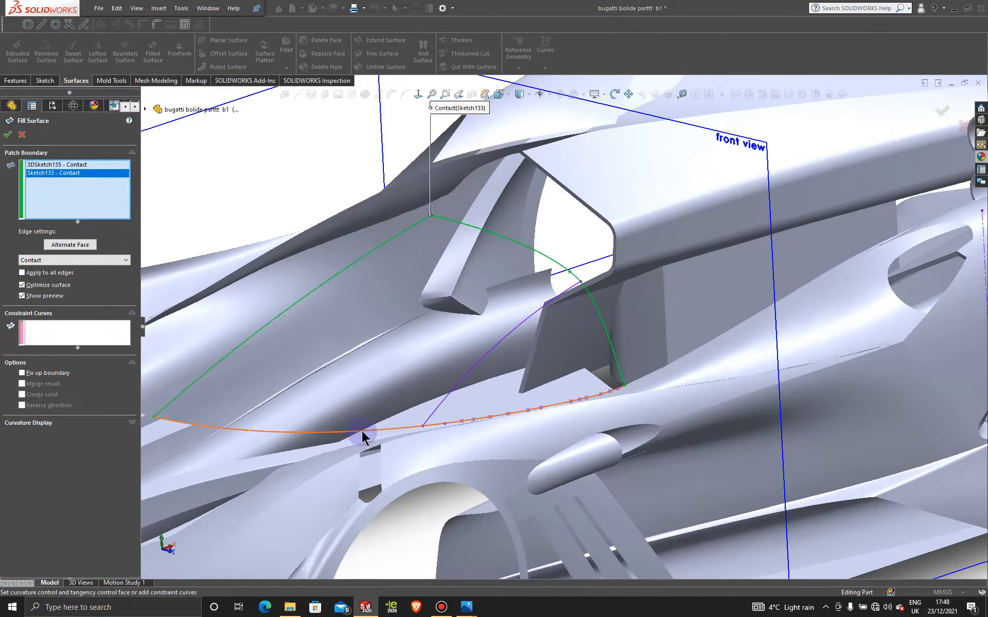
pyautogui.click(363, 433)
pyautogui.click(105, 338)
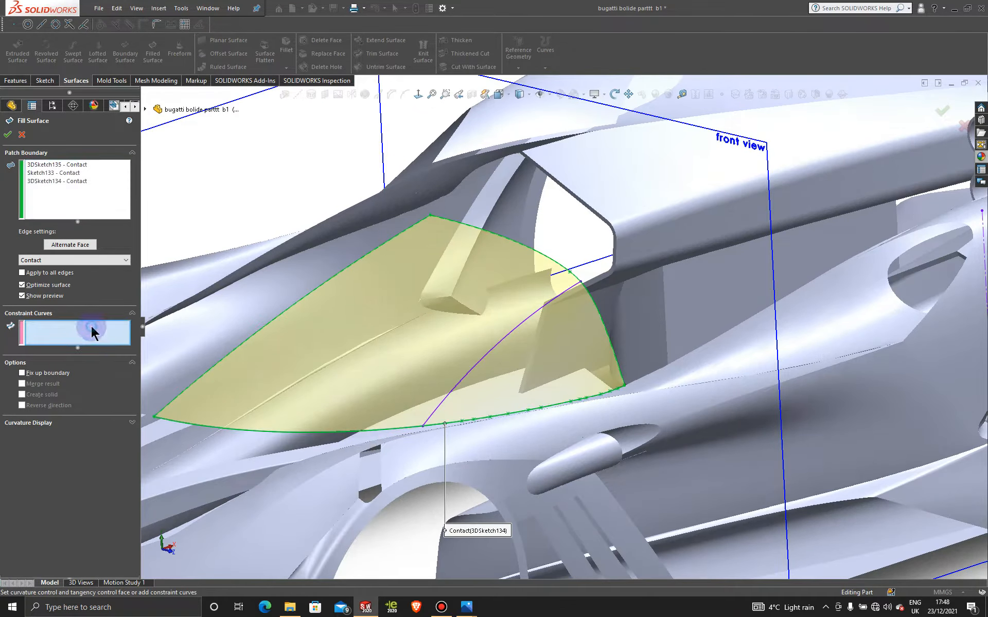
pyautogui.click(509, 335)
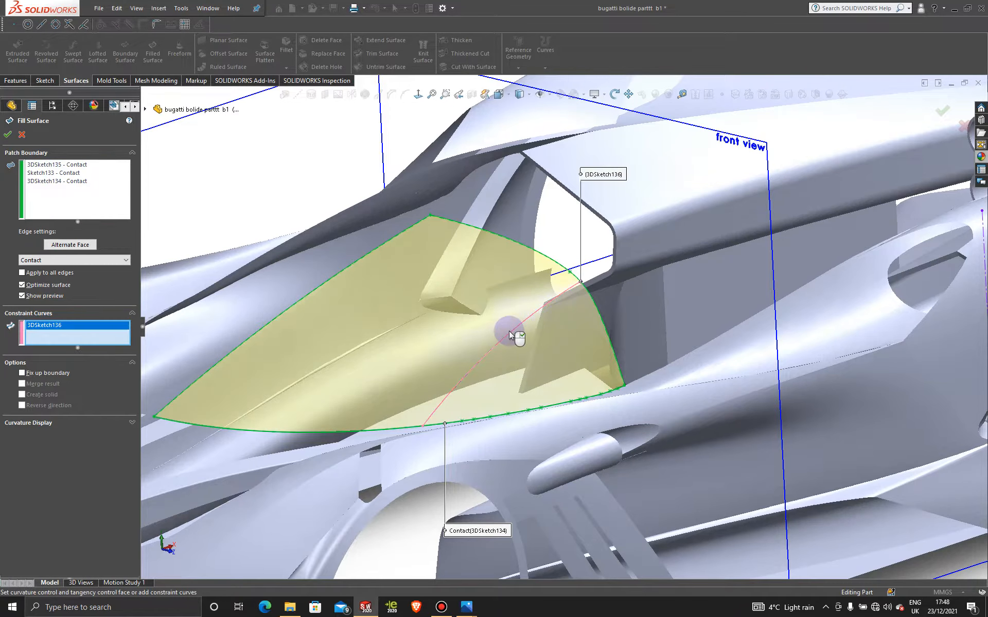
pyautogui.click(7, 135)
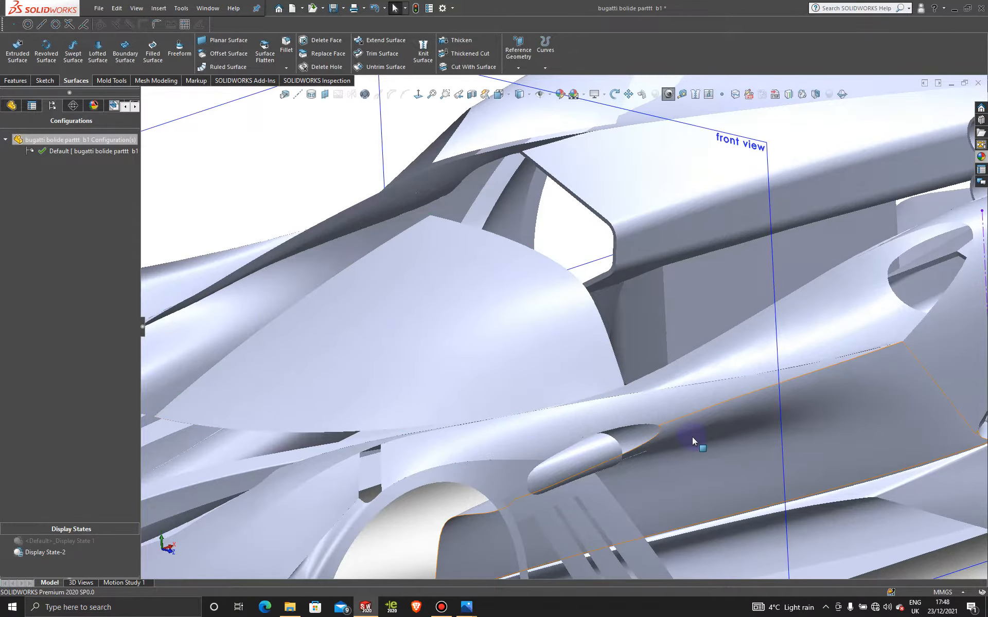
# - Examine the filled windshield surface from several angles for its shape and fit against the surrounding body panels
pyautogui.scroll(5, 693, 437)
pyautogui.moveTo(573, 385); pyautogui.dragTo(607, 462, button='middle')
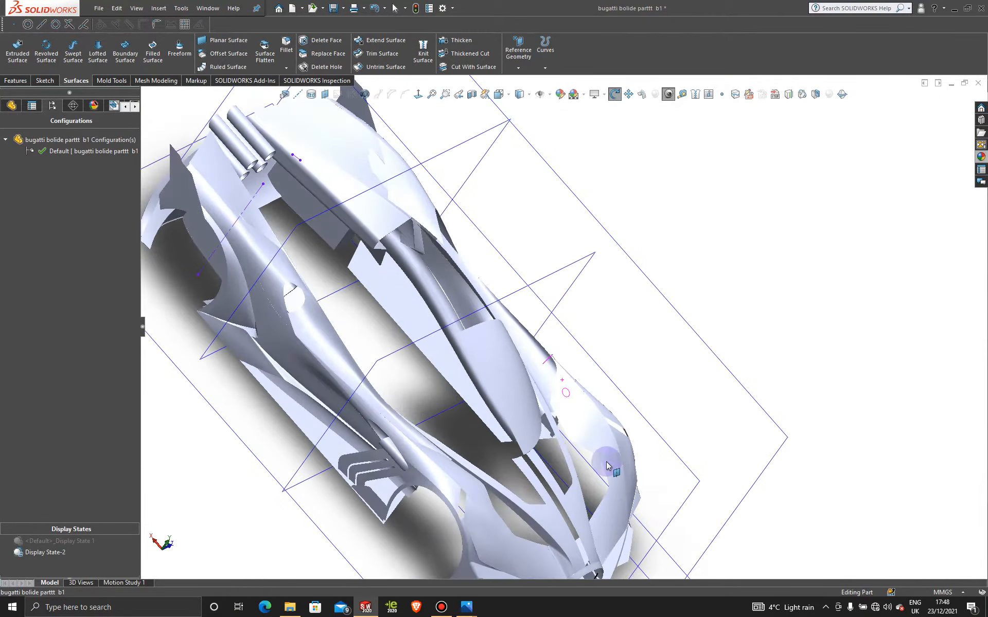
pyautogui.scroll(3, 516, 405)
pyautogui.moveTo(516, 405); pyautogui.dragTo(488, 394, button='middle')
pyautogui.scroll(-10, 521, 356)
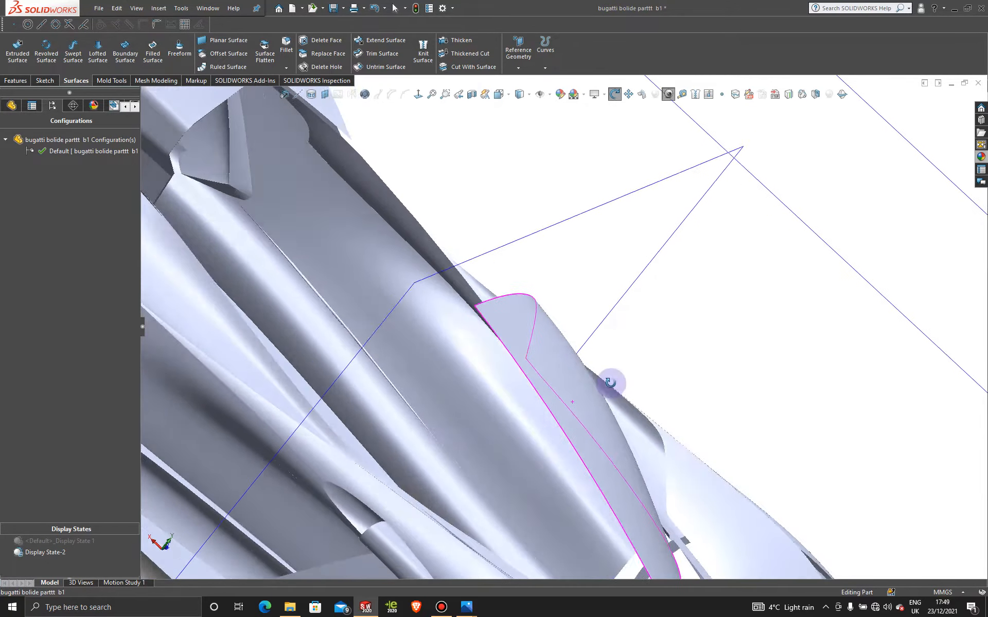
pyautogui.moveTo(611, 383); pyautogui.dragTo(692, 351, button='middle')
pyautogui.scroll(5, 649, 372)
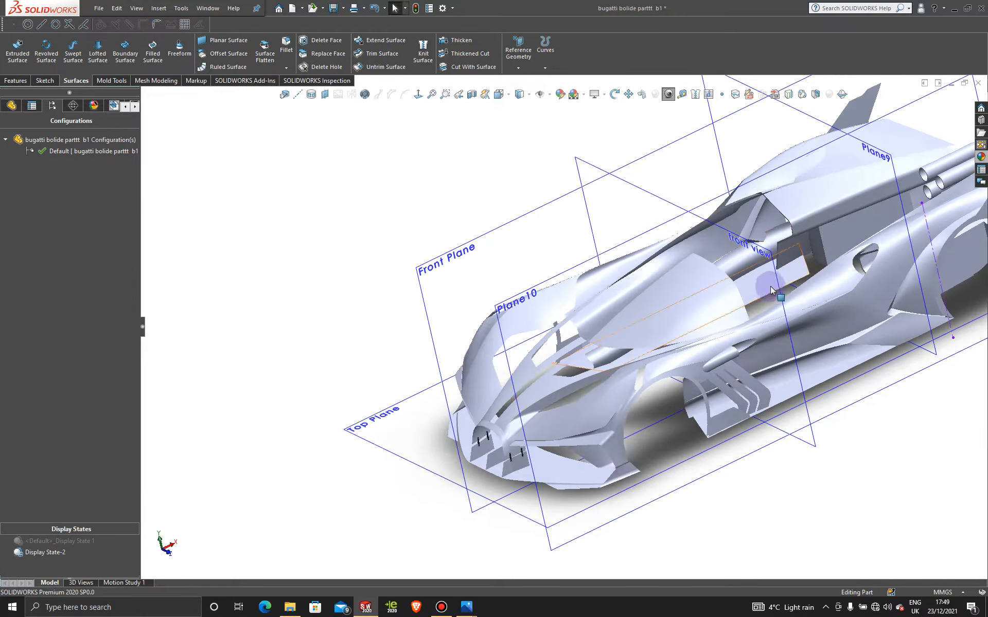
pyautogui.scroll(-4, 664, 297)
pyautogui.moveTo(574, 376); pyautogui.dragTo(600, 399, button='middle')
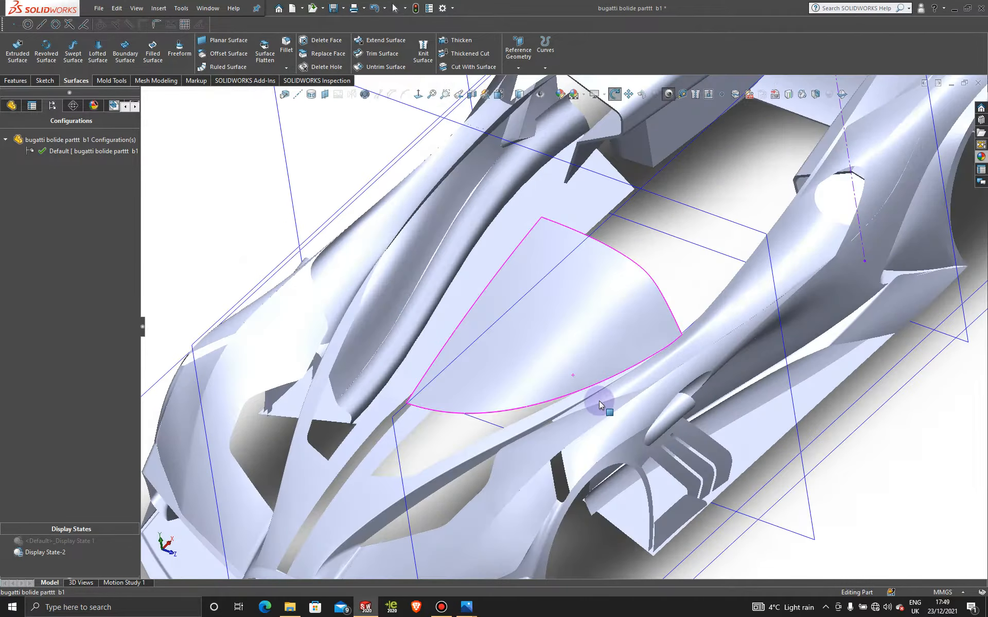
pyautogui.scroll(5, 694, 291)
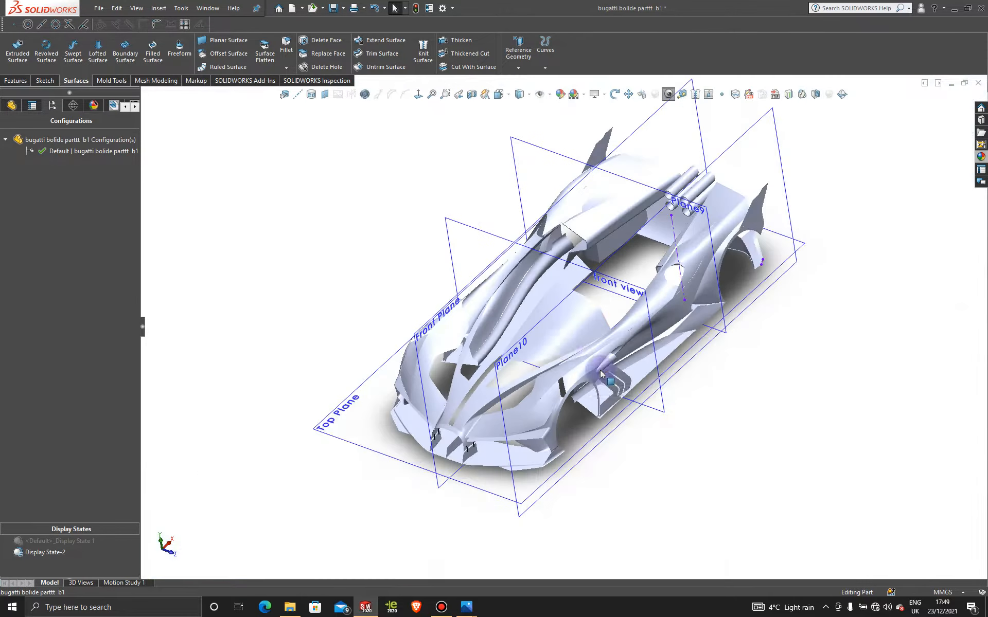
pyautogui.moveTo(694, 291); pyautogui.dragTo(560, 331, button='middle')
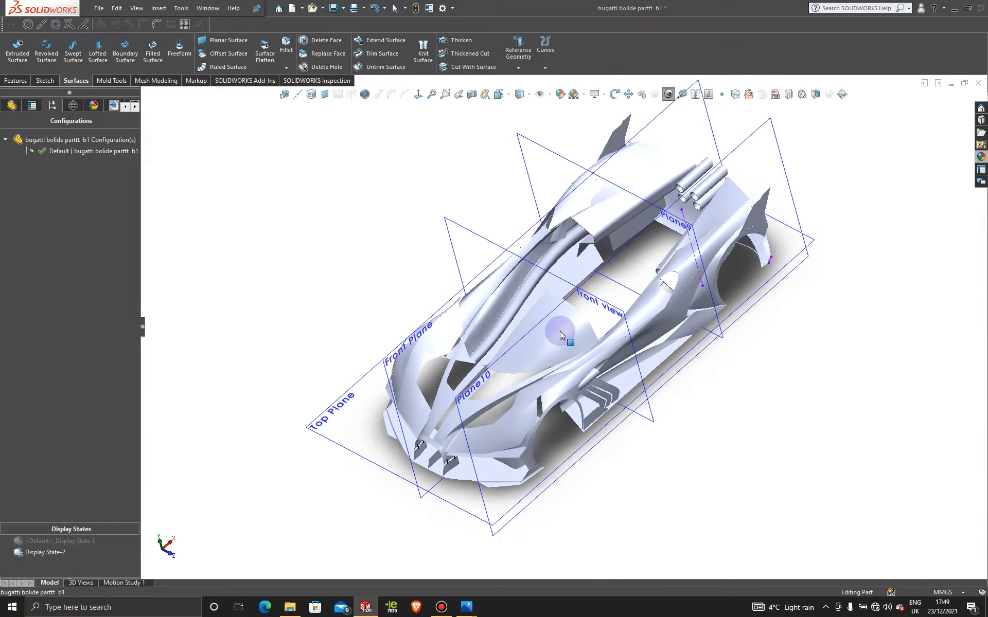
pyautogui.scroll(-5, 559, 334)
pyautogui.scroll(5, 545, 266)
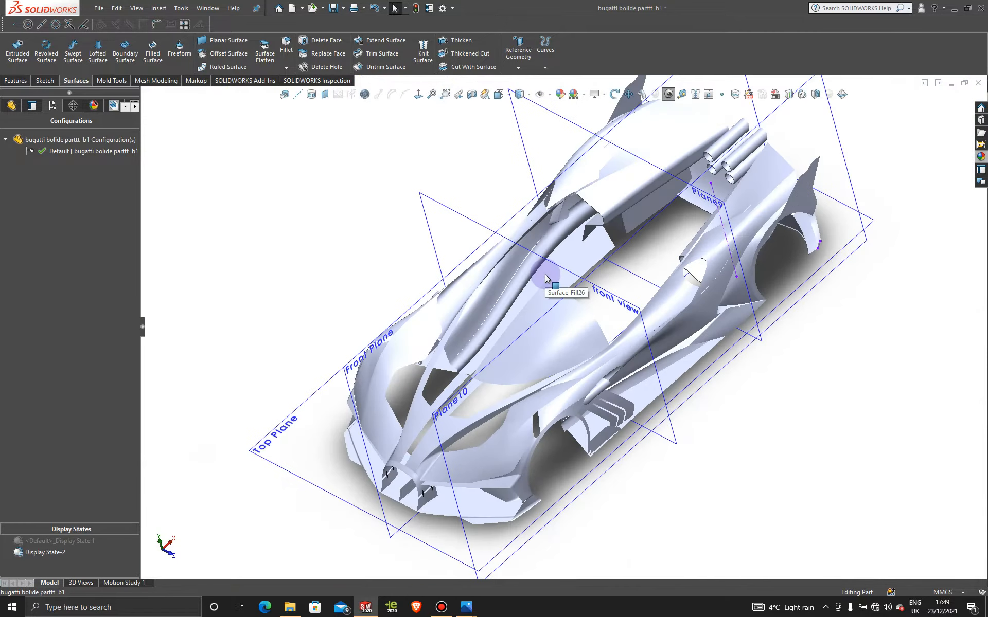
pyautogui.scroll(-2, 545, 274)
pyautogui.click(545, 274)
pyautogui.moveTo(288, 170); pyautogui.dragTo(289, 170, button='middle')
pyautogui.click(307, 198)
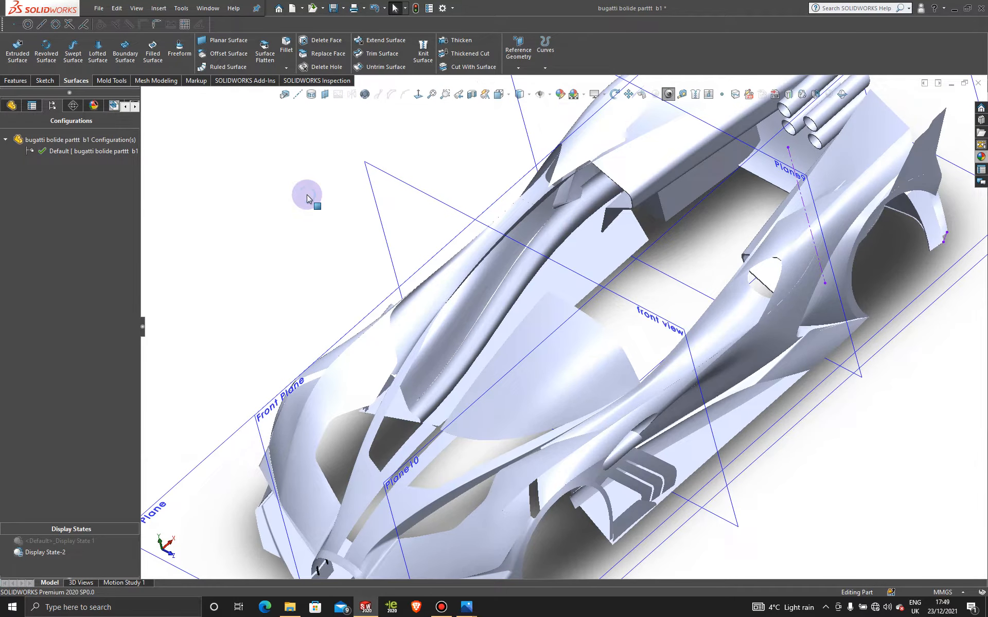
# - Mirror the filled windshield surface body about the Front Plane
pyautogui.click(19, 82)
pyautogui.click(373, 68)
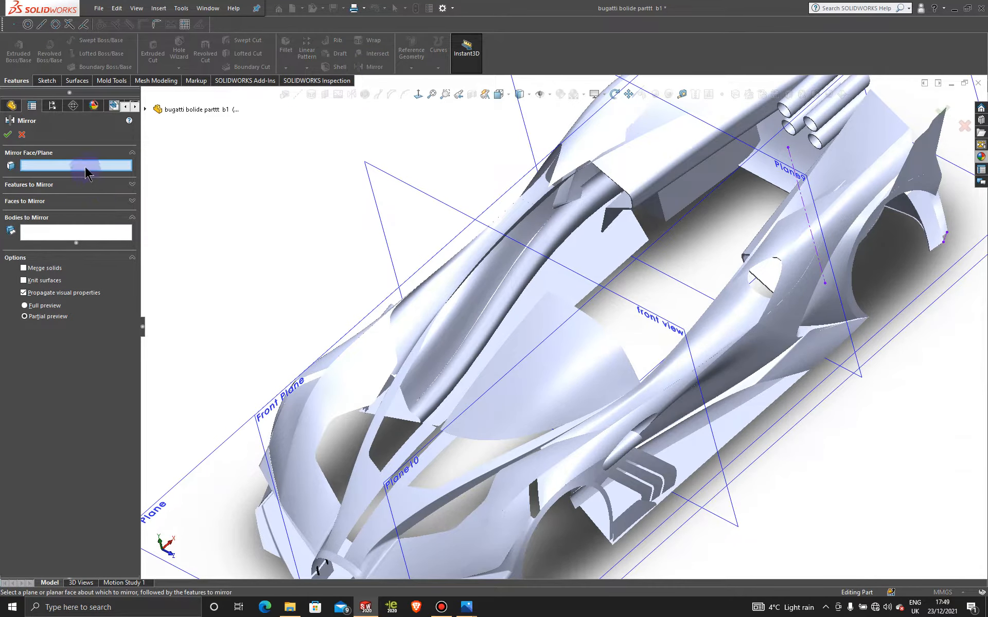
pyautogui.press('f')
pyautogui.click(354, 383)
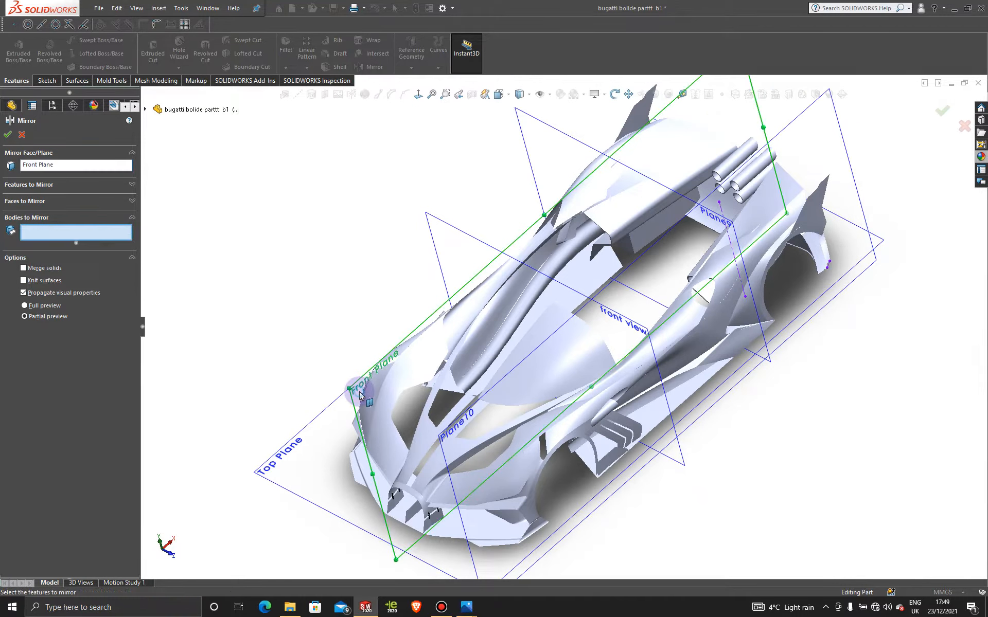
pyautogui.click(580, 363)
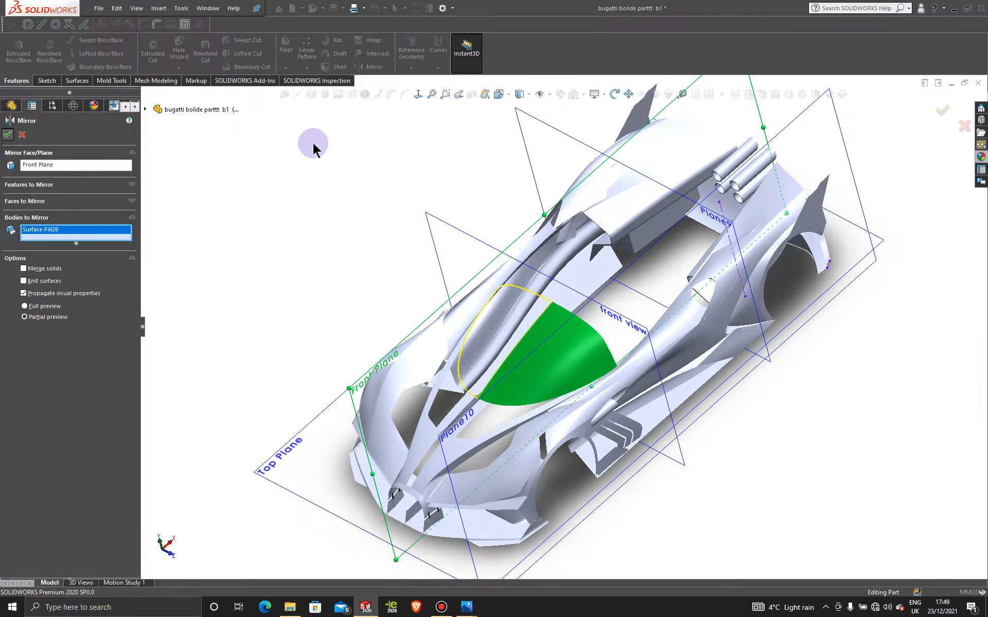
pyautogui.press('Return')
# - In a new Top Plane sketch, draw a centre rectangle about 131 by 54 mm on the centreline, spanning the windshield's length
pyautogui.moveTo(331, 264); pyautogui.dragTo(332, 415, button='middle')
pyautogui.click(332, 416)
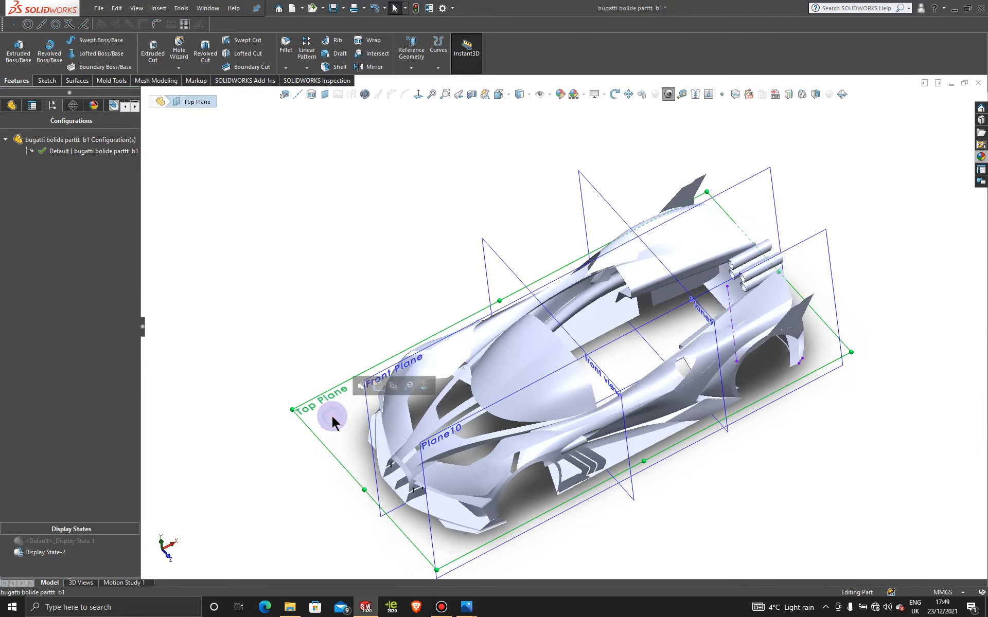
pyautogui.click(380, 387)
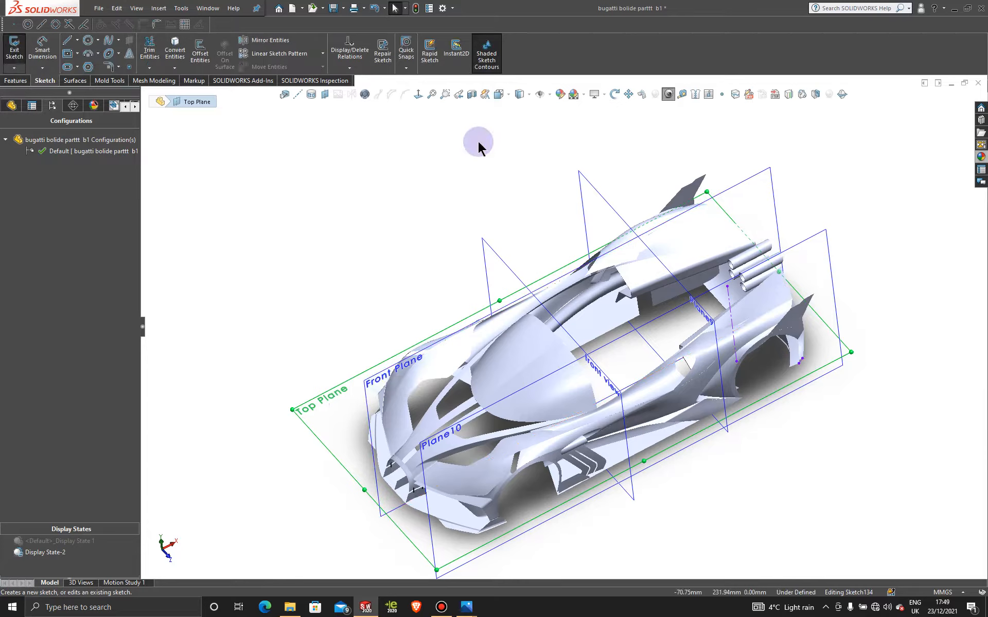
pyautogui.click(418, 94)
pyautogui.scroll(-5, 403, 291)
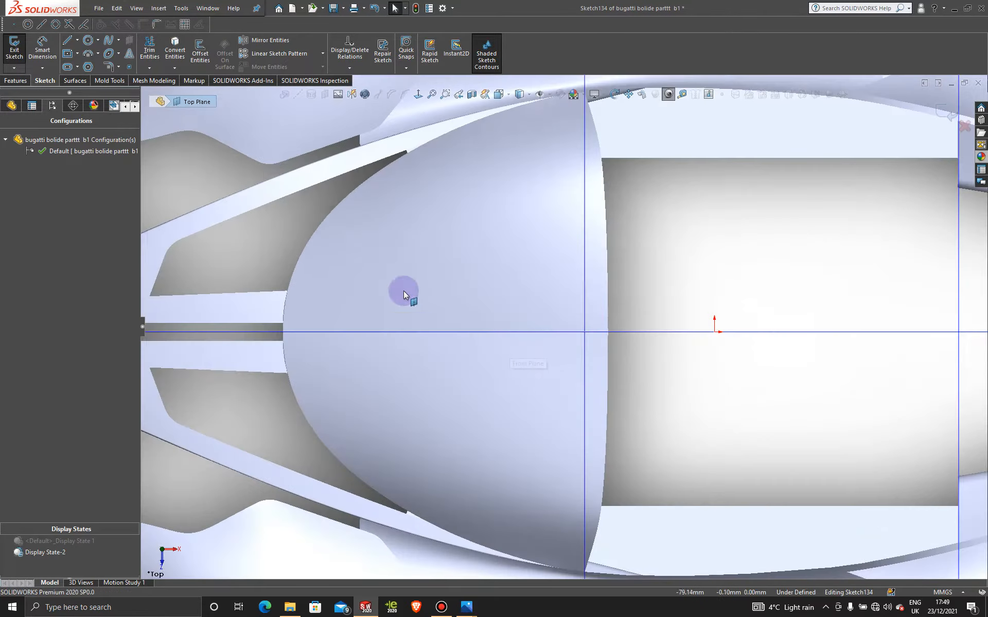
pyautogui.click(66, 53)
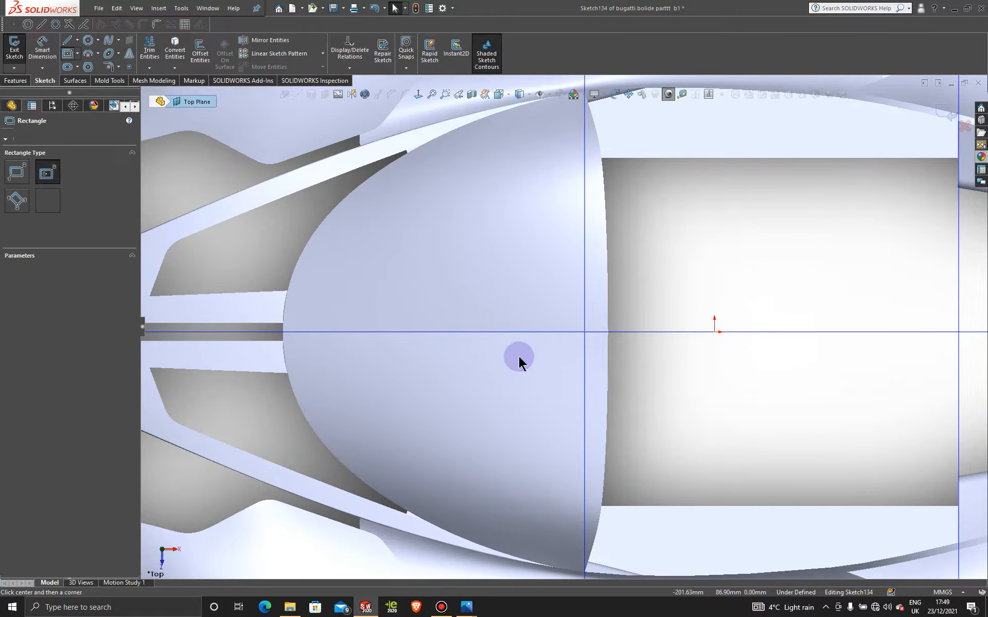
pyautogui.click(442, 333)
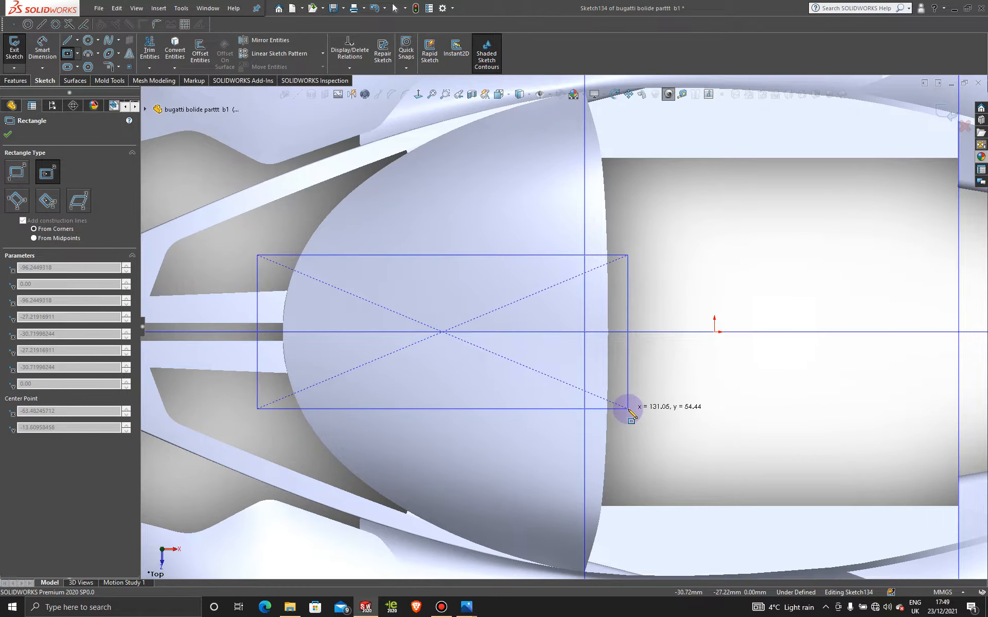
pyautogui.click(628, 410)
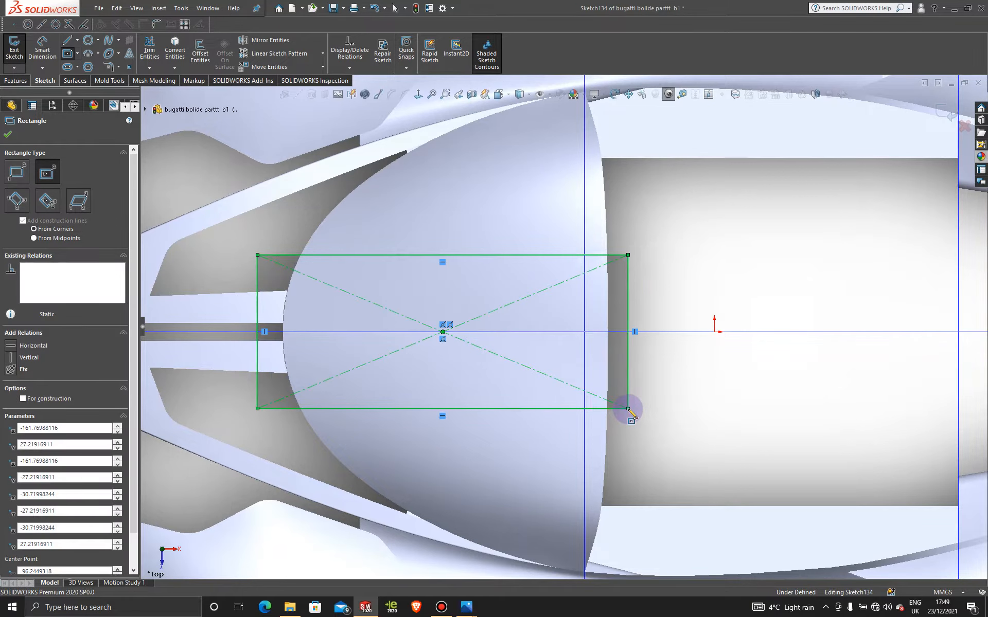
pyautogui.press('Escape')
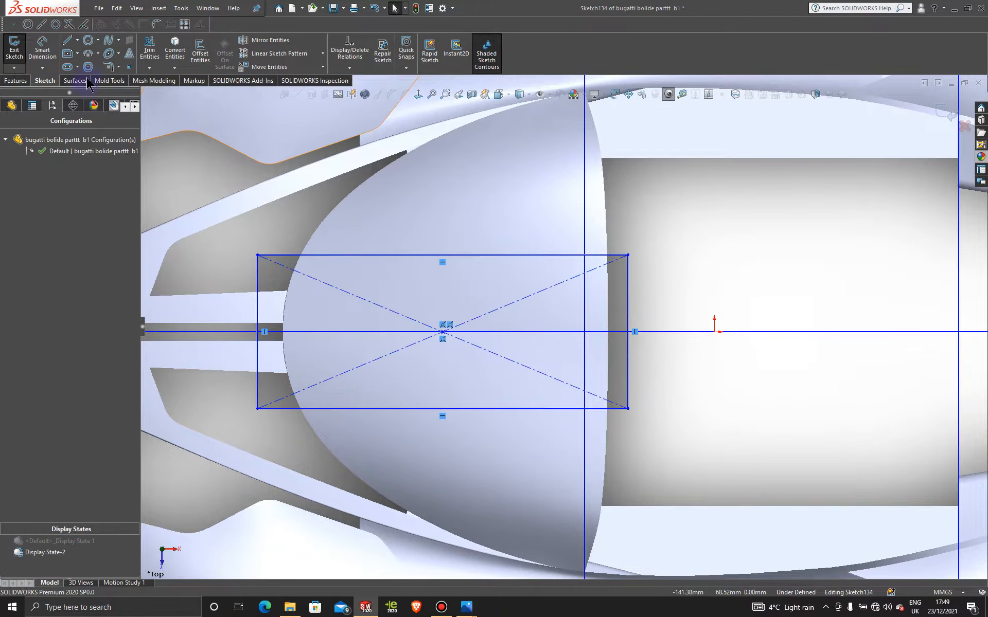
# - Trim both windshield surfaces with the rectangle sketch, removing the two centre pieces inside it
pyautogui.click(76, 81)
pyautogui.click(382, 53)
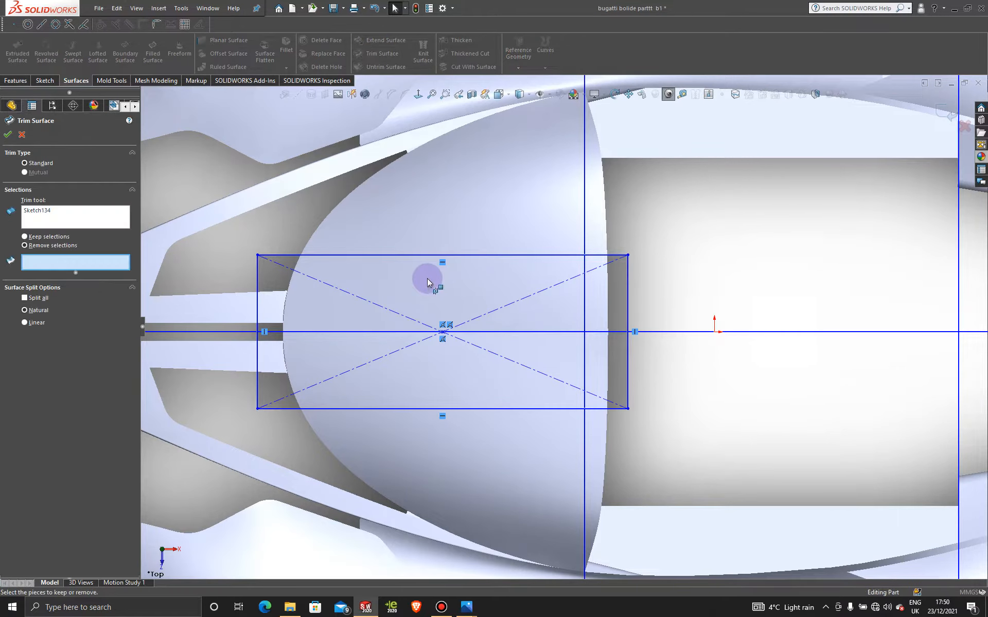
pyautogui.click(427, 279)
pyautogui.click(452, 369)
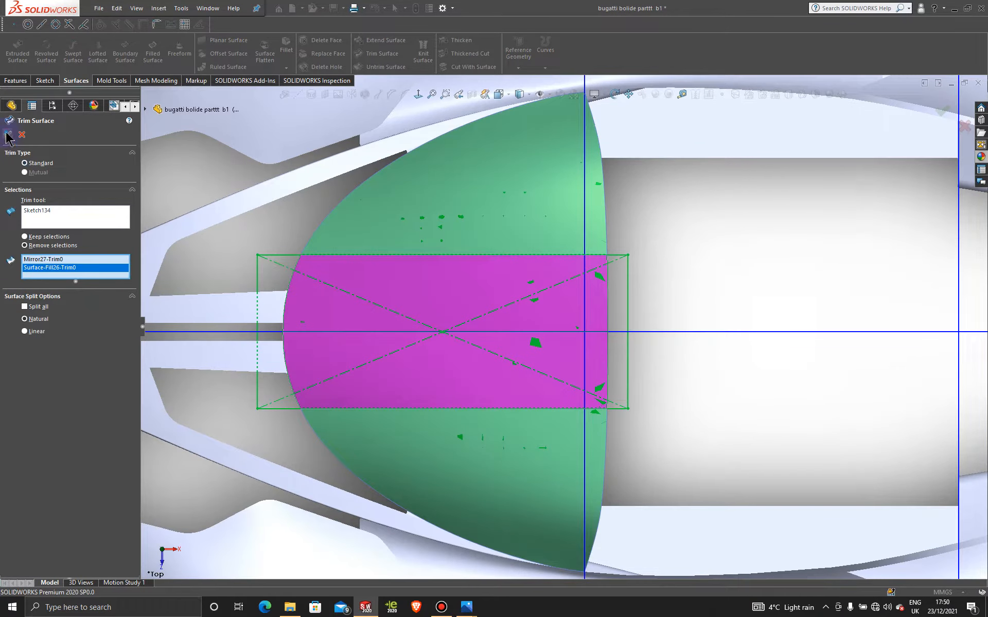
pyautogui.click(7, 135)
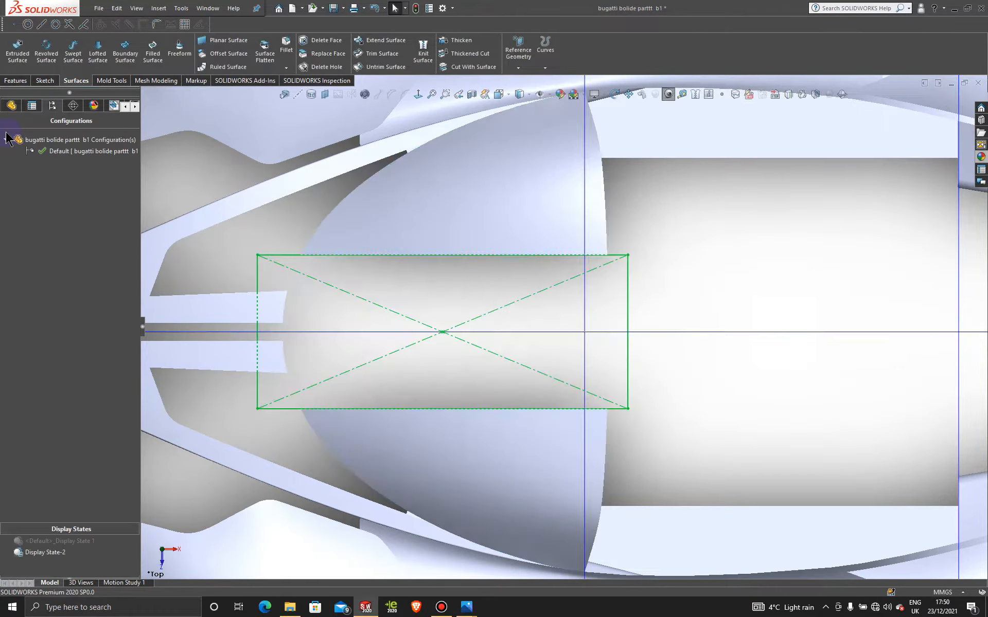
pyautogui.click(704, 220)
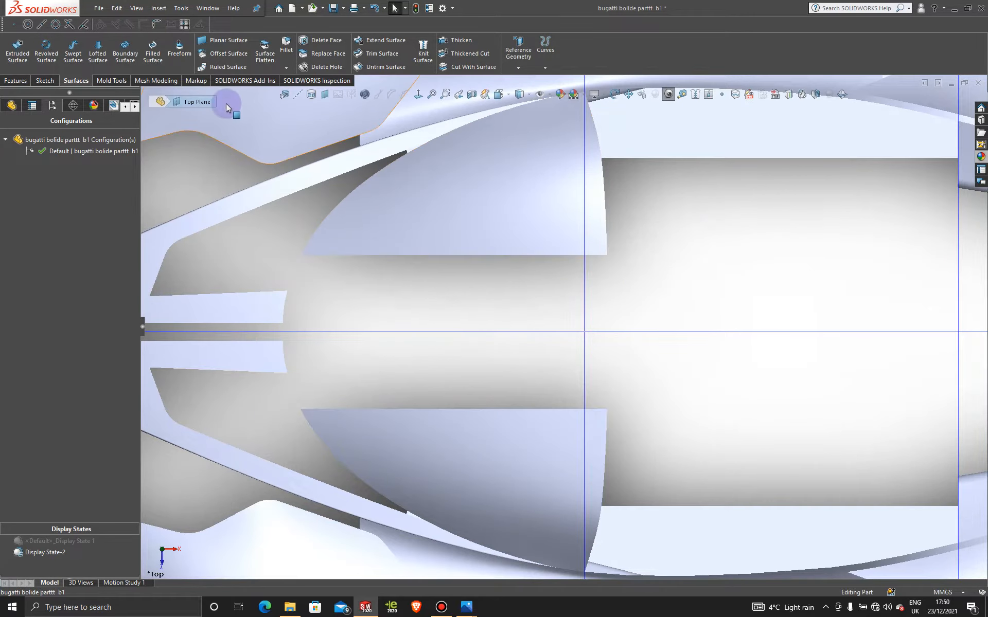
# - Create a Boundary Surface between the two trimmed windshield edges, with Tangency To Face on both edges
pyautogui.click(122, 50)
pyautogui.click(424, 254)
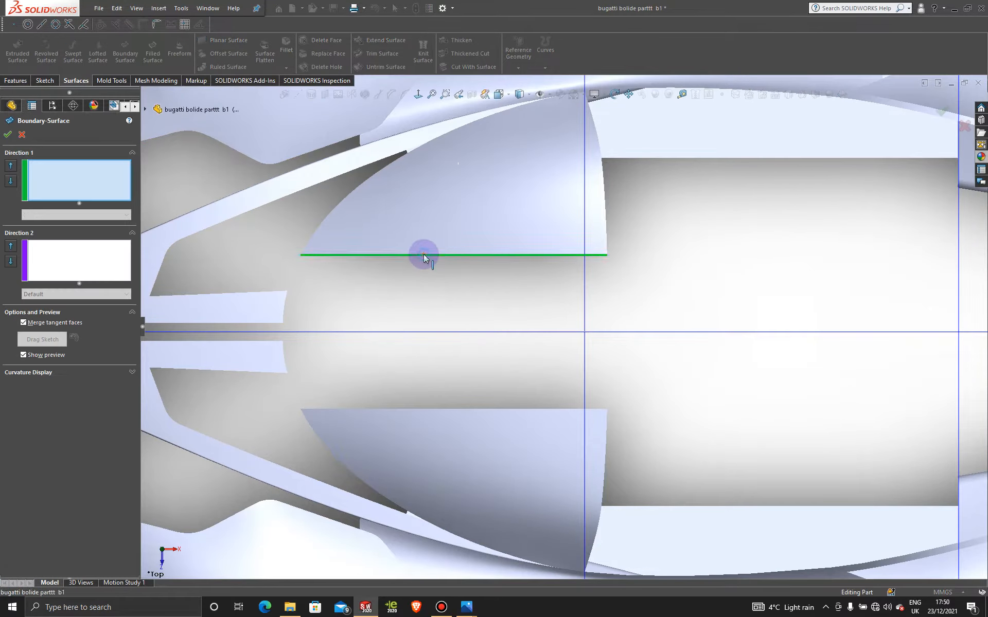
pyautogui.click(417, 409)
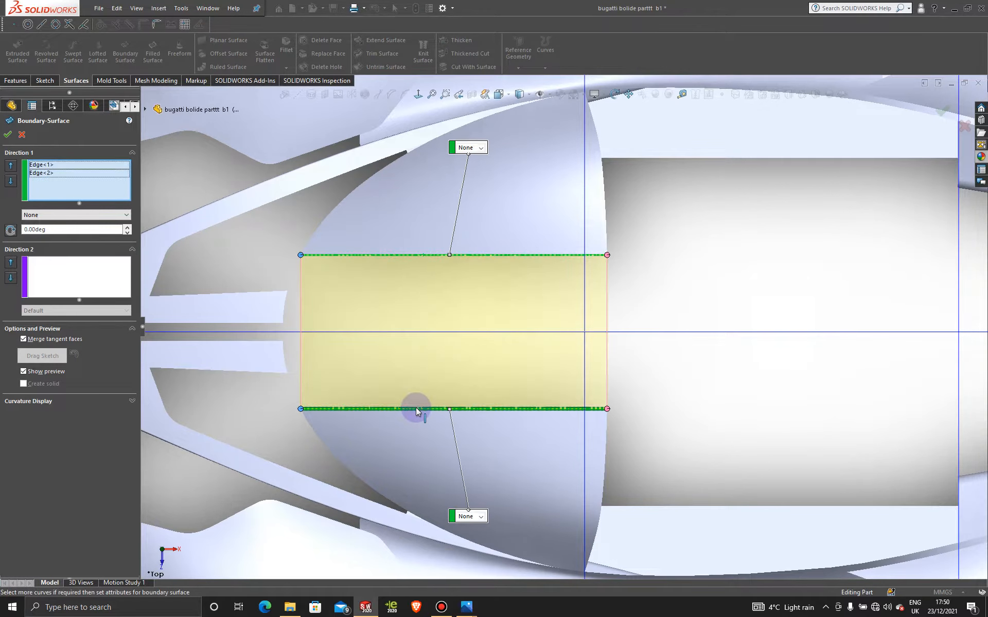
pyautogui.click(481, 149)
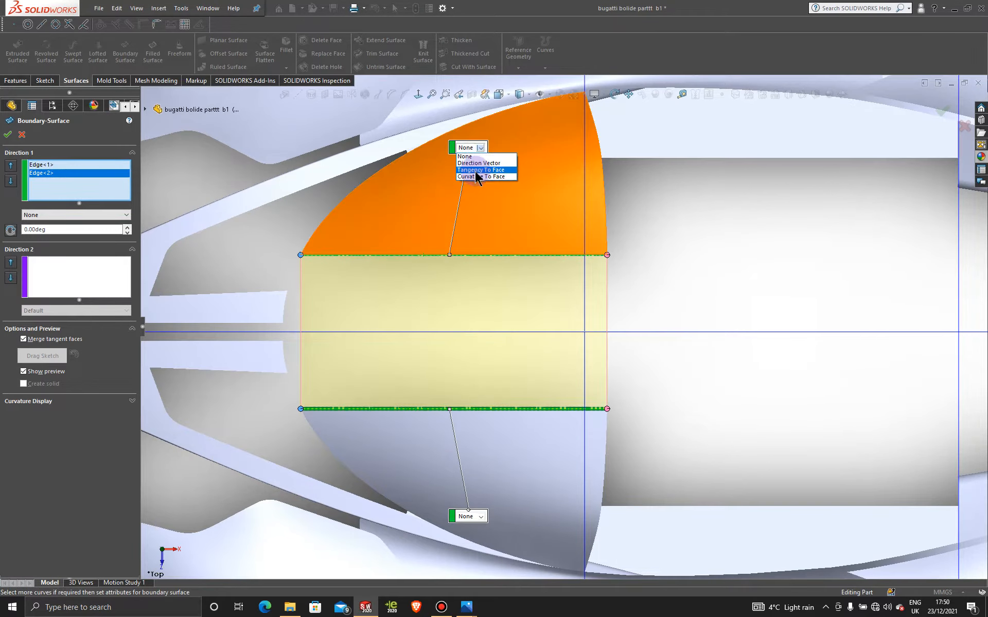
pyautogui.click(477, 171)
pyautogui.click(481, 517)
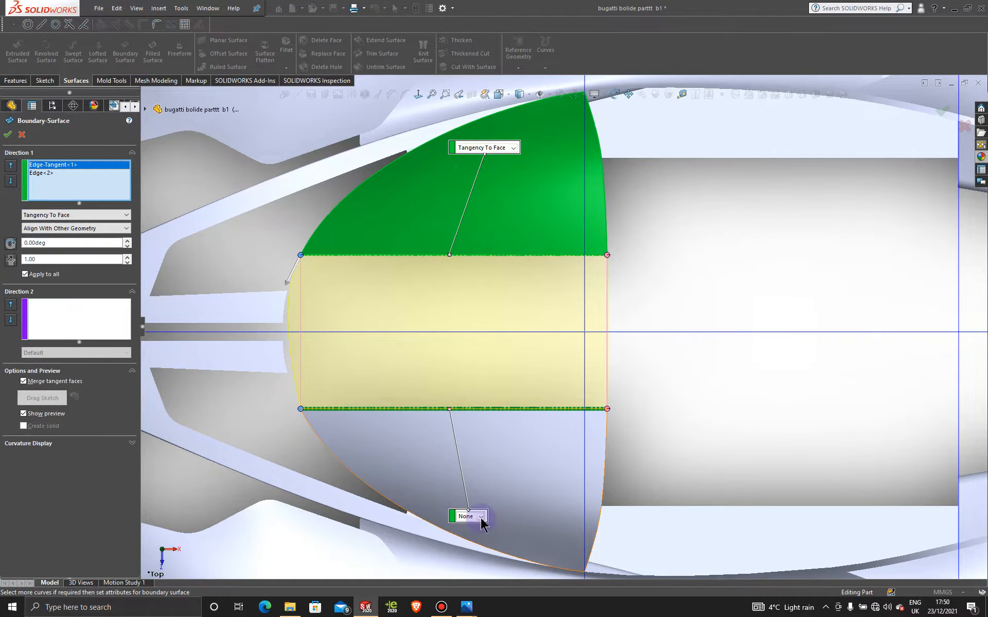
pyautogui.click(484, 539)
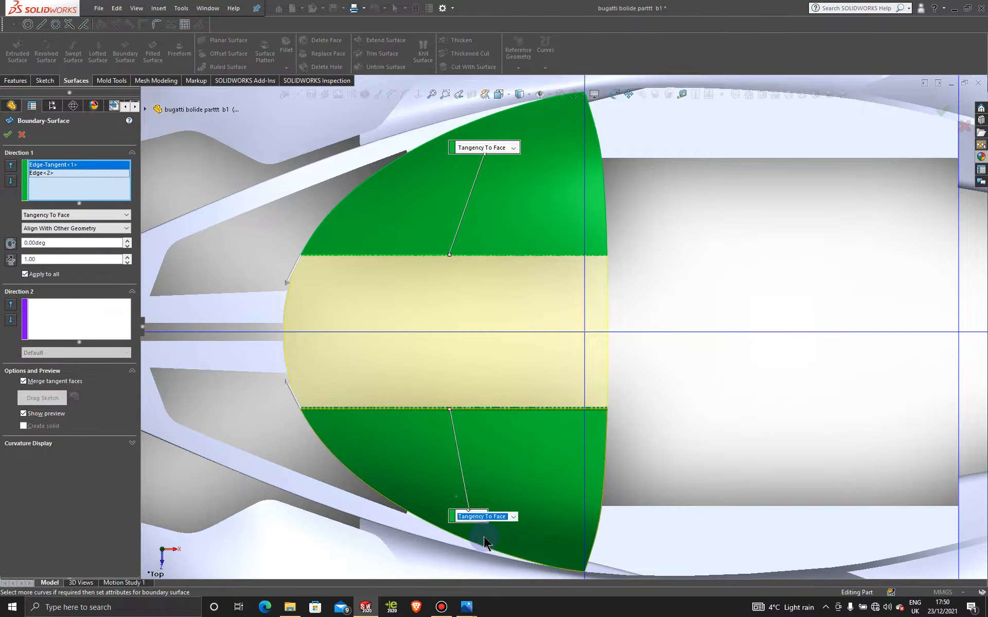
pyautogui.scroll(-5, 275, 297)
pyautogui.scroll(5, 465, 398)
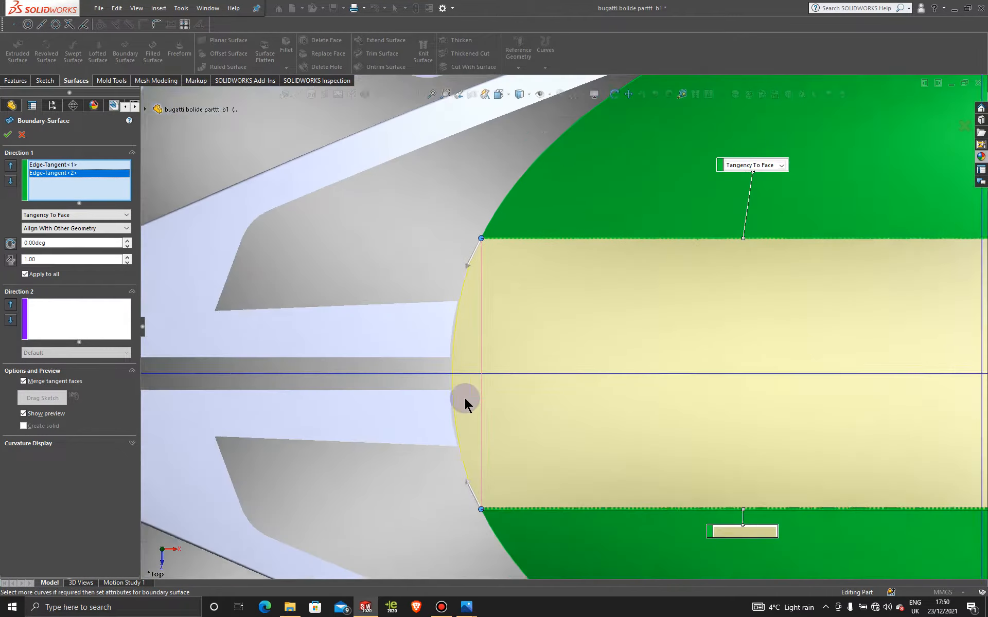
pyautogui.scroll(-3, 662, 366)
pyautogui.scroll(3, 564, 328)
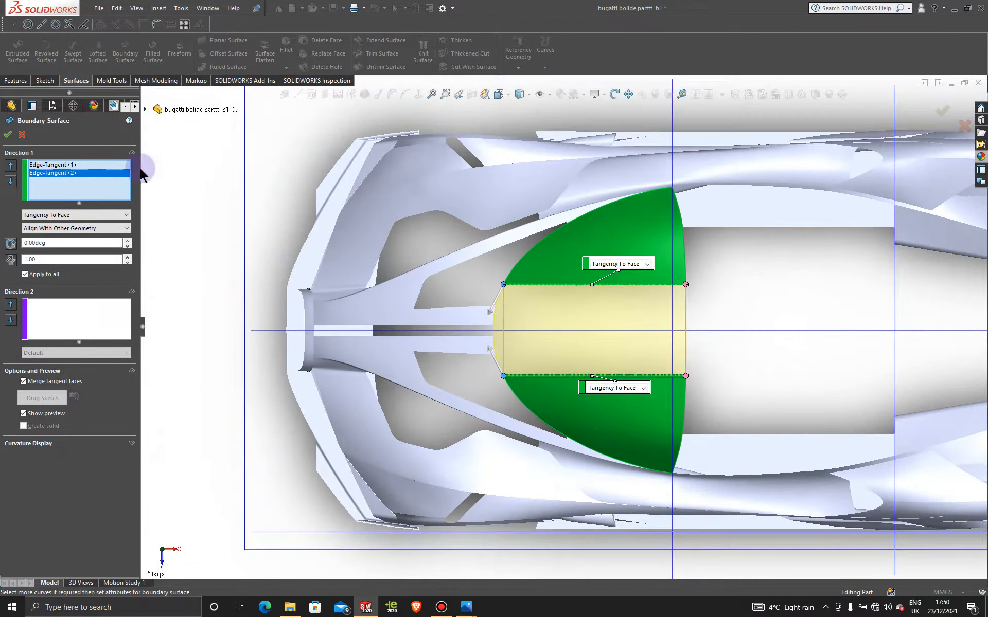
pyautogui.click(8, 135)
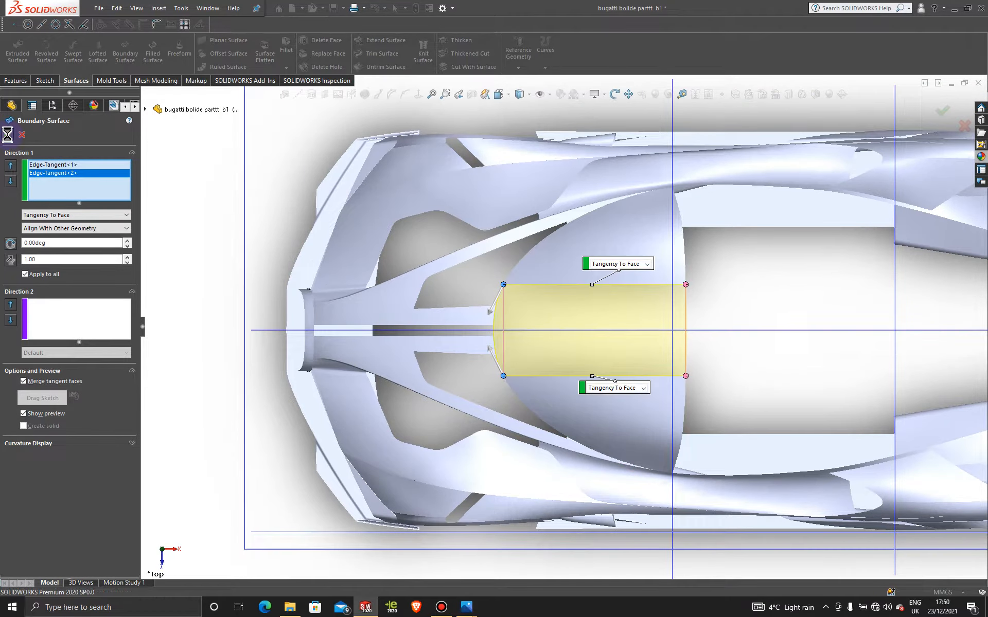
# - Examine the completed windshield and the surrounding body panels from several angles for smoothness and fit
pyautogui.scroll(5, 770, 291)
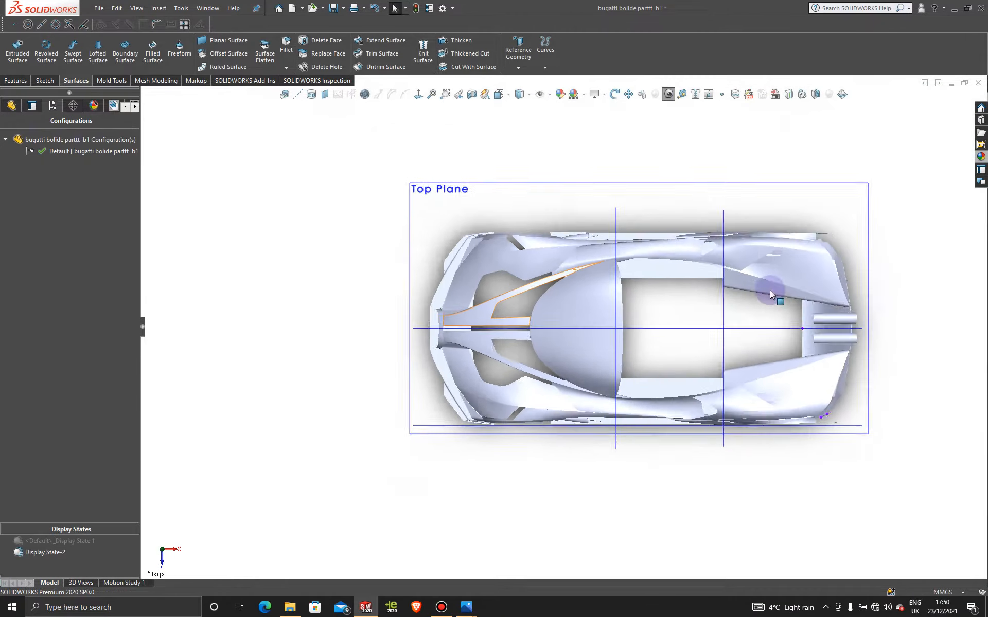
pyautogui.moveTo(769, 290); pyautogui.dragTo(787, 278, button='middle')
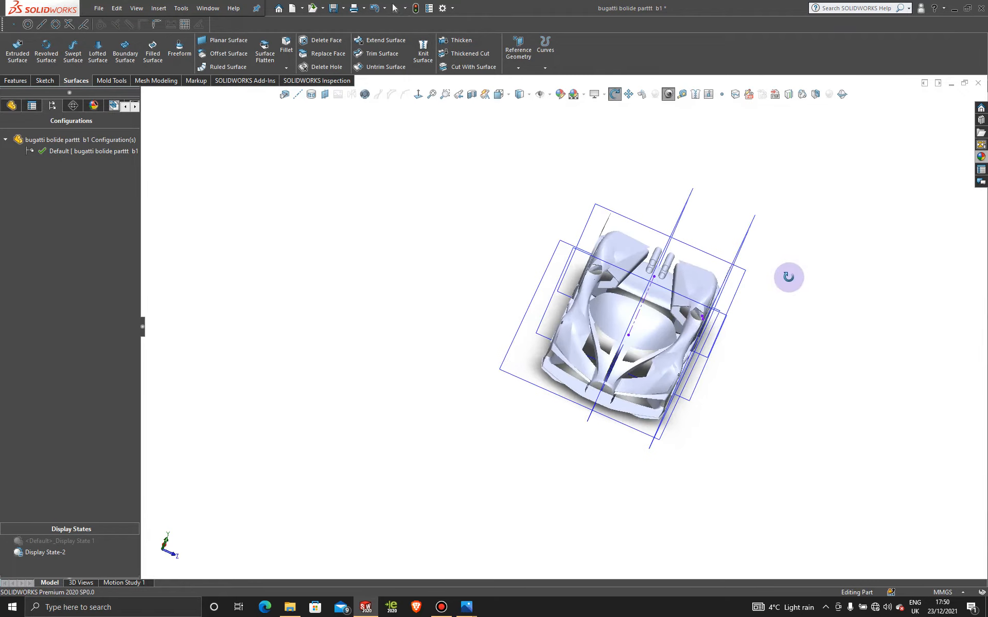
pyautogui.scroll(-5, 690, 330)
pyautogui.moveTo(742, 389); pyautogui.dragTo(576, 392, button='middle')
pyautogui.scroll(5, 739, 371)
pyautogui.scroll(-5, 753, 362)
pyautogui.scroll(5, 589, 395)
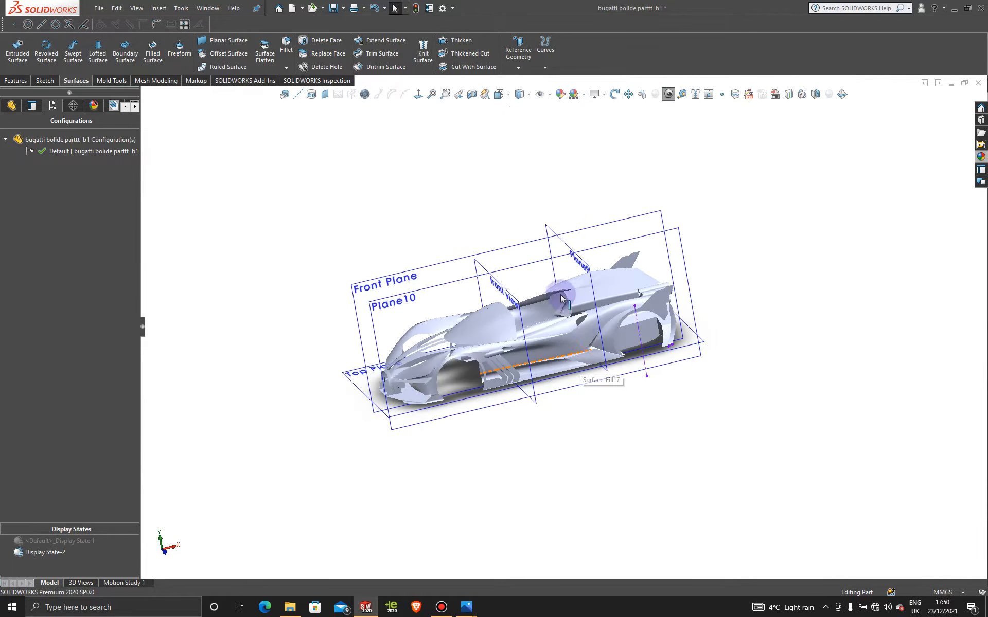
pyautogui.moveTo(544, 291); pyautogui.dragTo(562, 403, button='middle')
pyautogui.scroll(-6, 542, 338)
pyautogui.scroll(5, 551, 365)
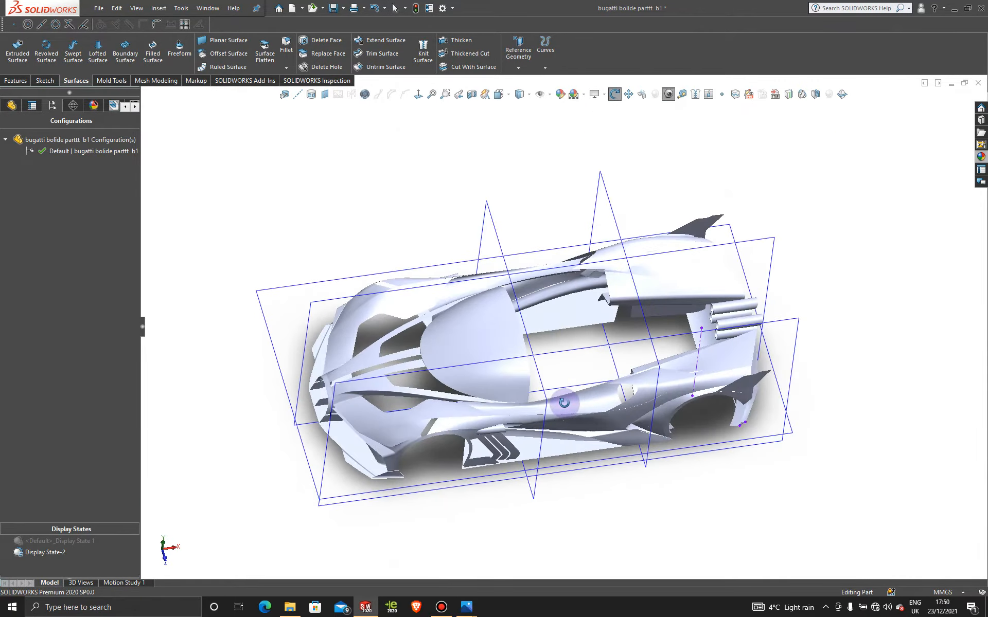
# - Activate <Default>_Display State 1 to show the reference blueprints with the body
pyautogui.doubleClick(44, 153)
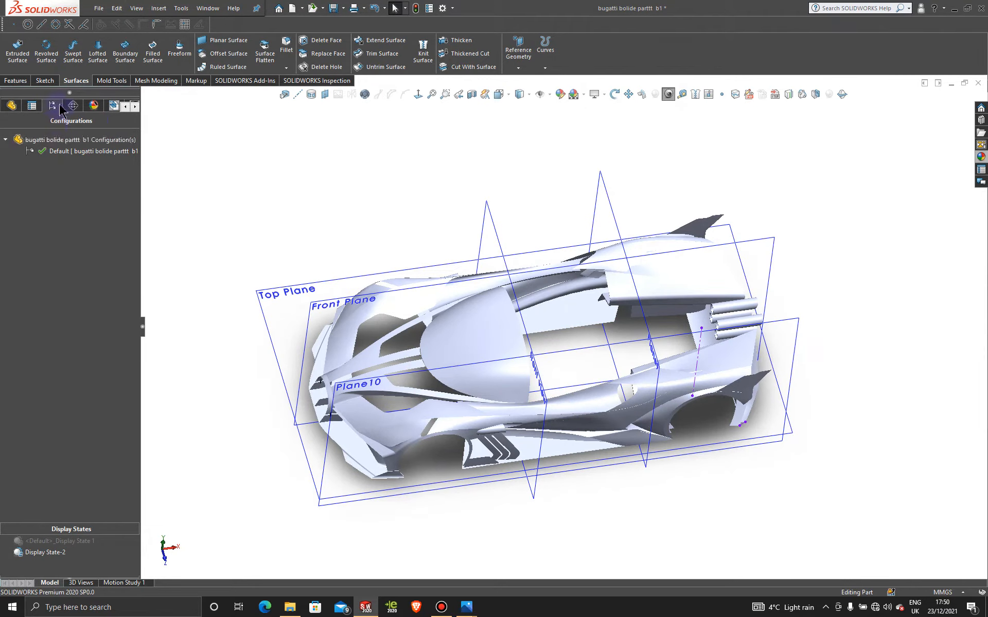
pyautogui.doubleClick(76, 540)
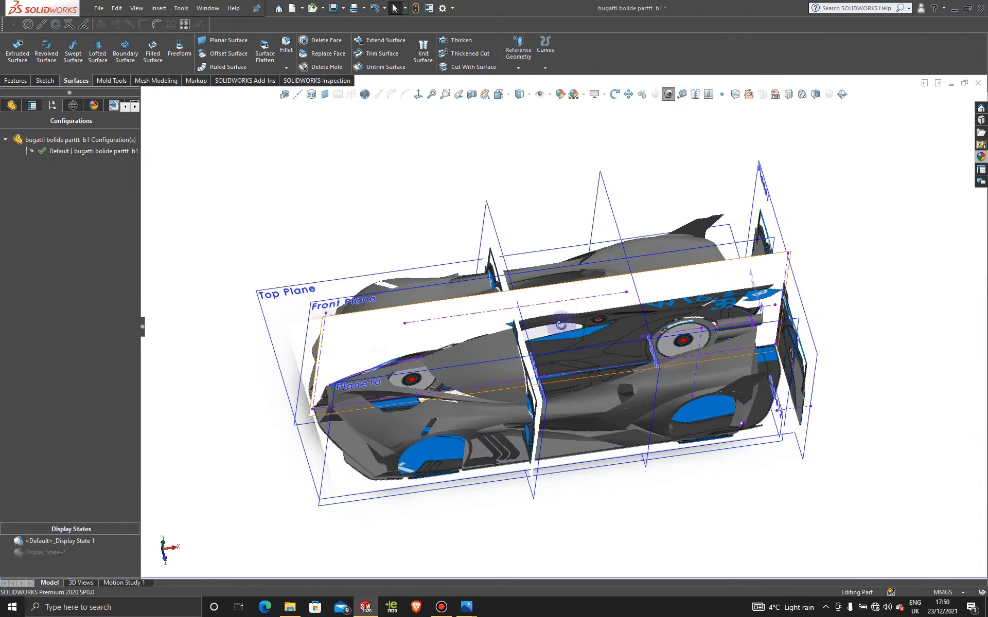
pyautogui.moveTo(562, 321); pyautogui.dragTo(565, 351, button='middle')
# - Remove the black low gloss plastic appearance and apply blue glass to the whole part
pyautogui.click(93, 105)
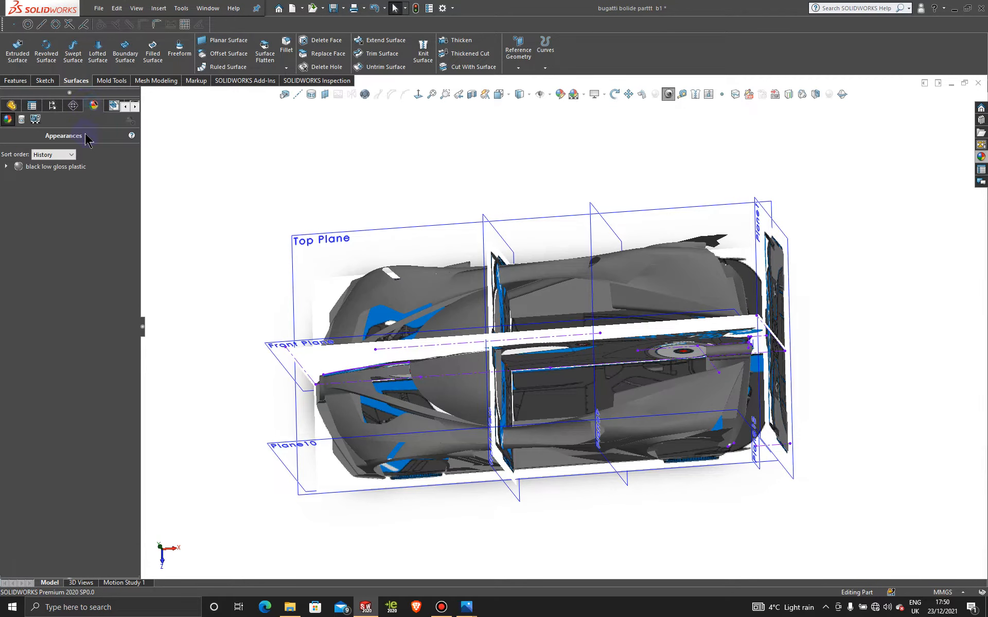
pyautogui.rightClick(57, 166)
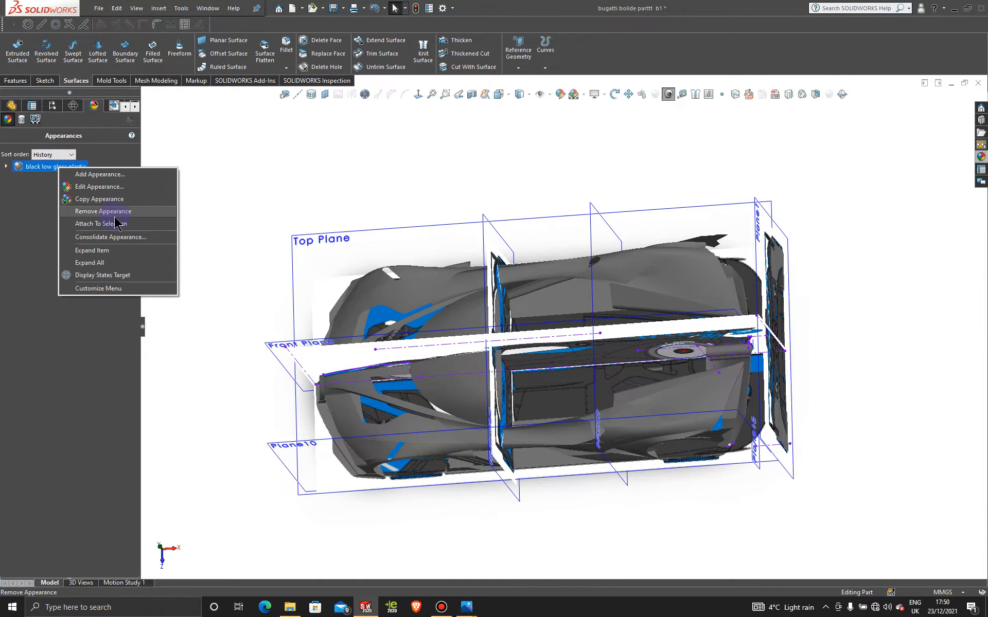
pyautogui.click(112, 211)
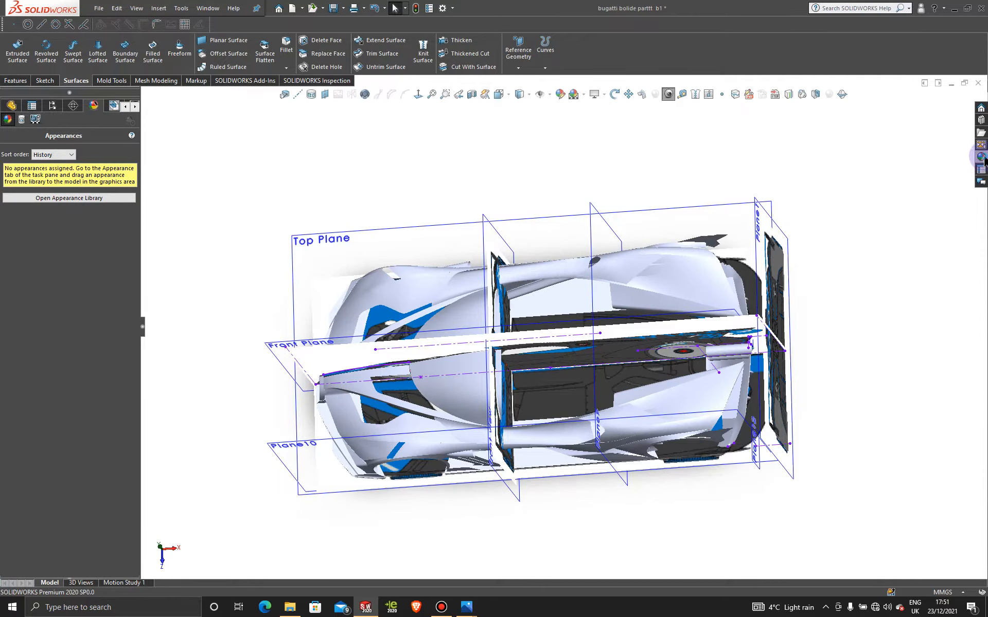
pyautogui.click(982, 168)
pyautogui.moveTo(923, 253); pyautogui.dragTo(467, 304)
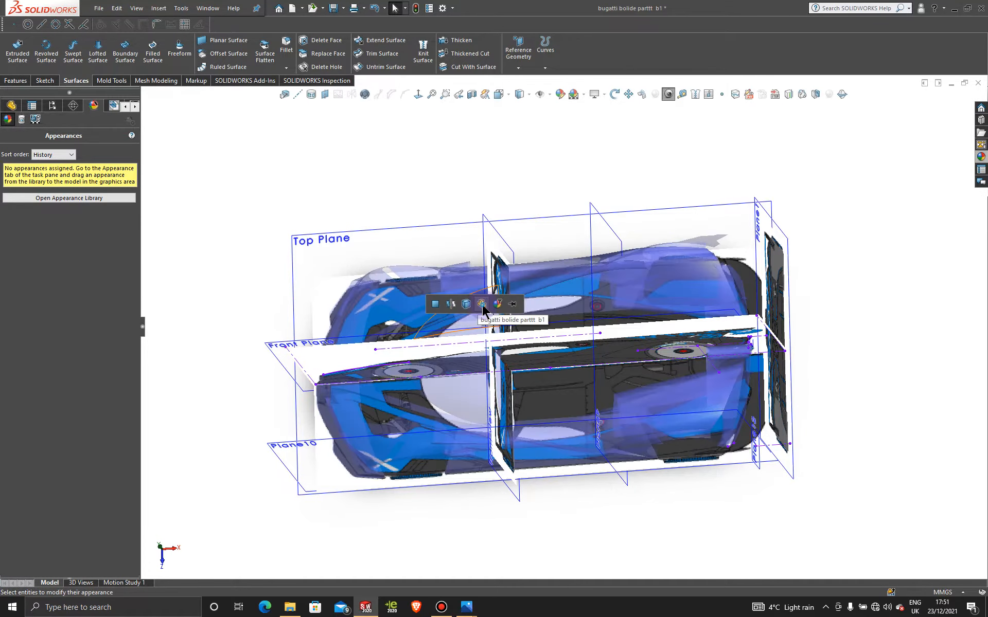
pyautogui.click(483, 305)
# - Orient the model to the Top view and open a new sketch on the Top Plane
pyautogui.scroll(4, 489, 375)
pyautogui.moveTo(489, 376); pyautogui.dragTo(501, 396, button='middle')
pyautogui.press('space')
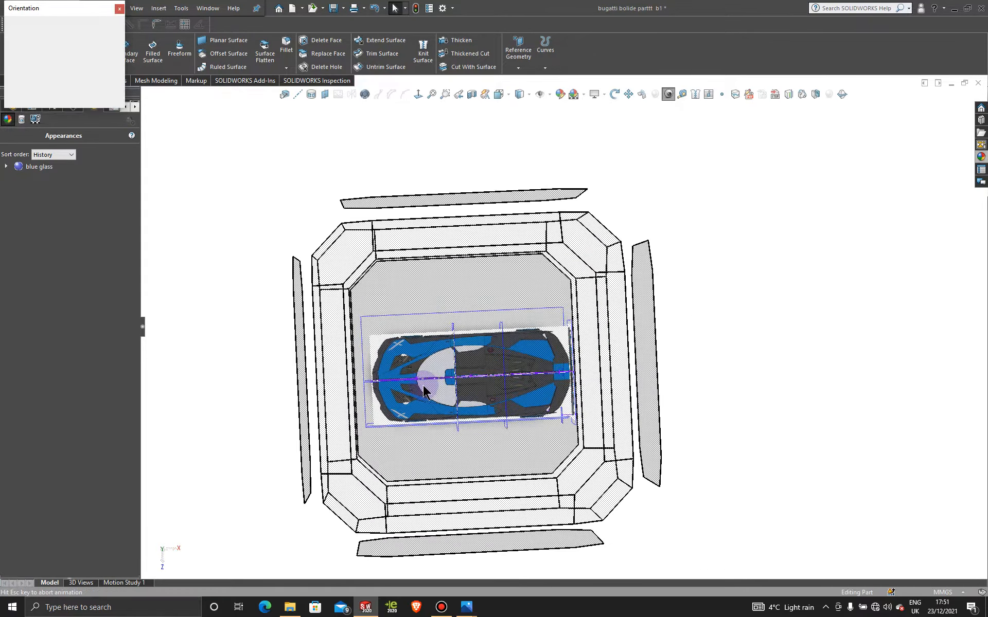
pyautogui.click(440, 305)
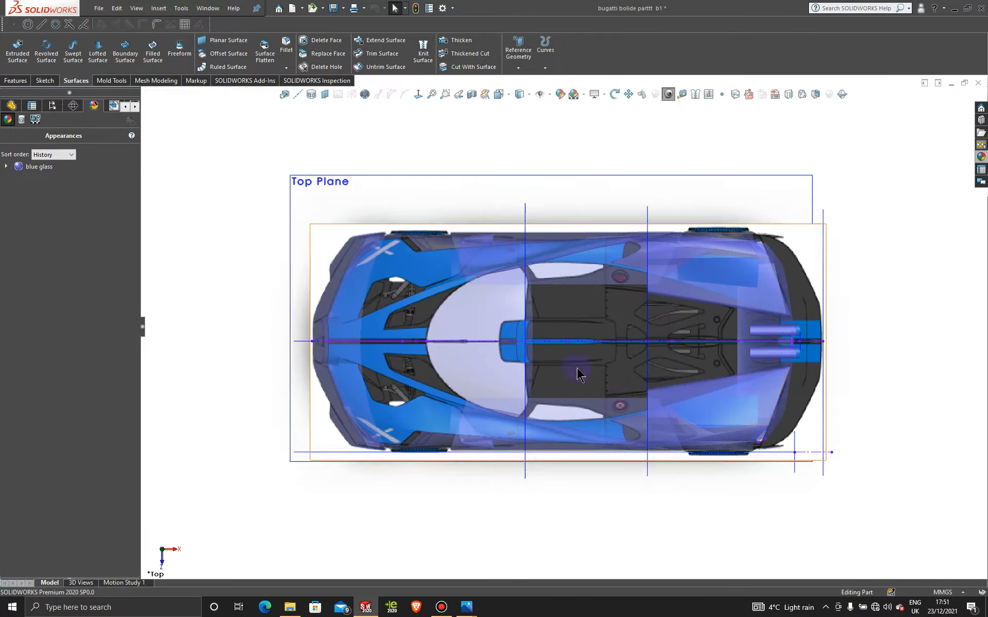
pyautogui.scroll(-6, 576, 371)
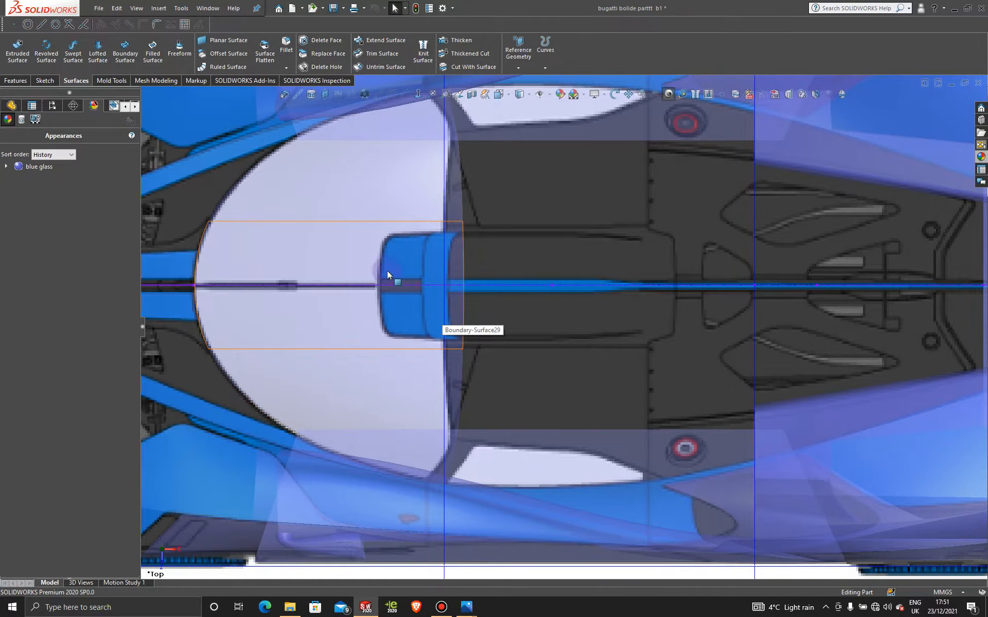
pyautogui.press('f')
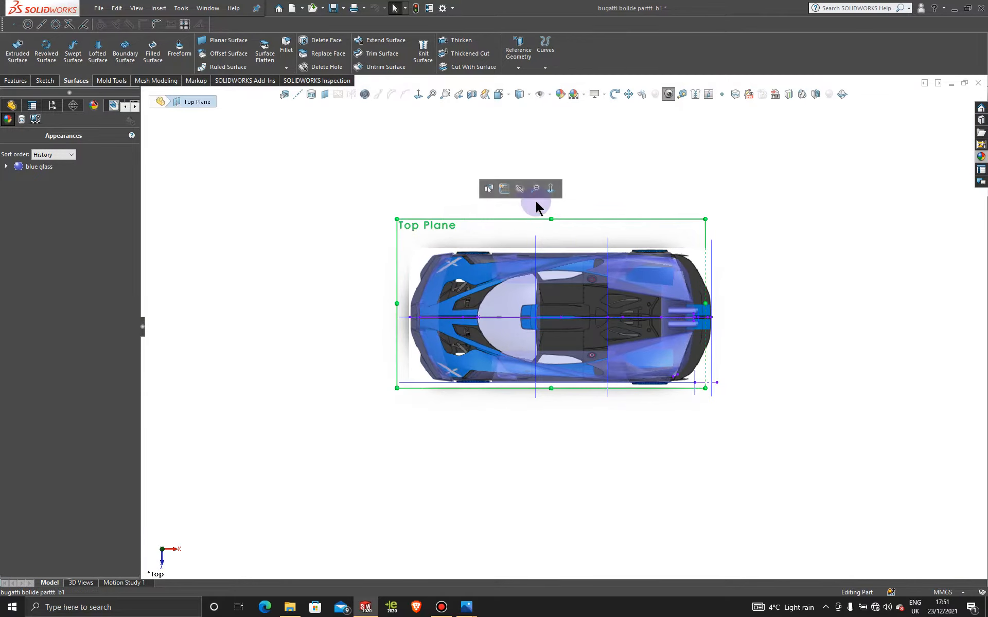
pyautogui.click(504, 188)
pyautogui.scroll(-5, 604, 296)
pyautogui.scroll(-3, 603, 297)
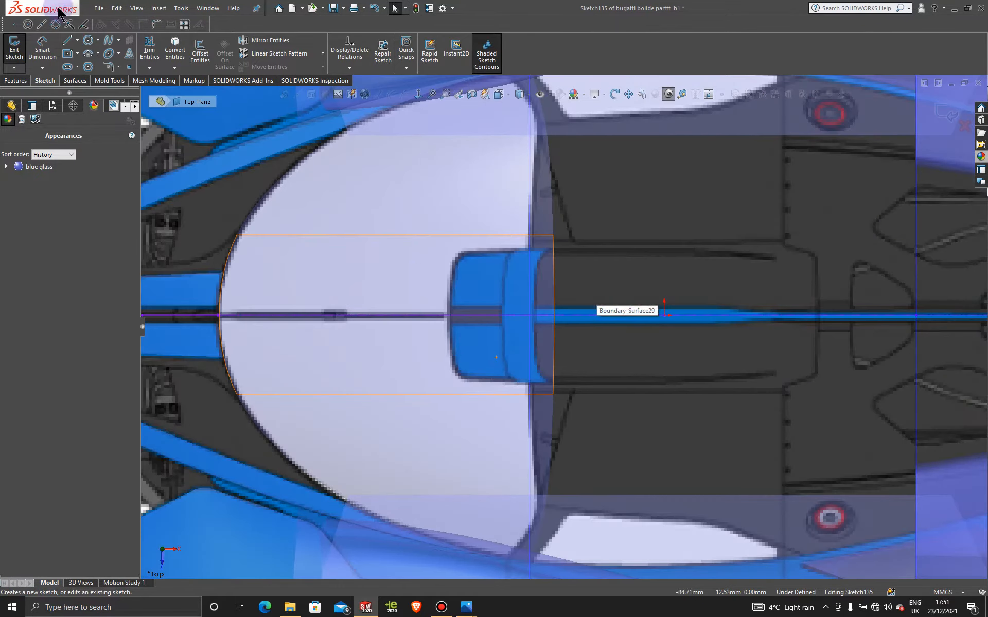
# - Draw a two-point spline about 84 mm long from the centreline to the windshield's rear outer corner on the blueprint
pyautogui.click(110, 43)
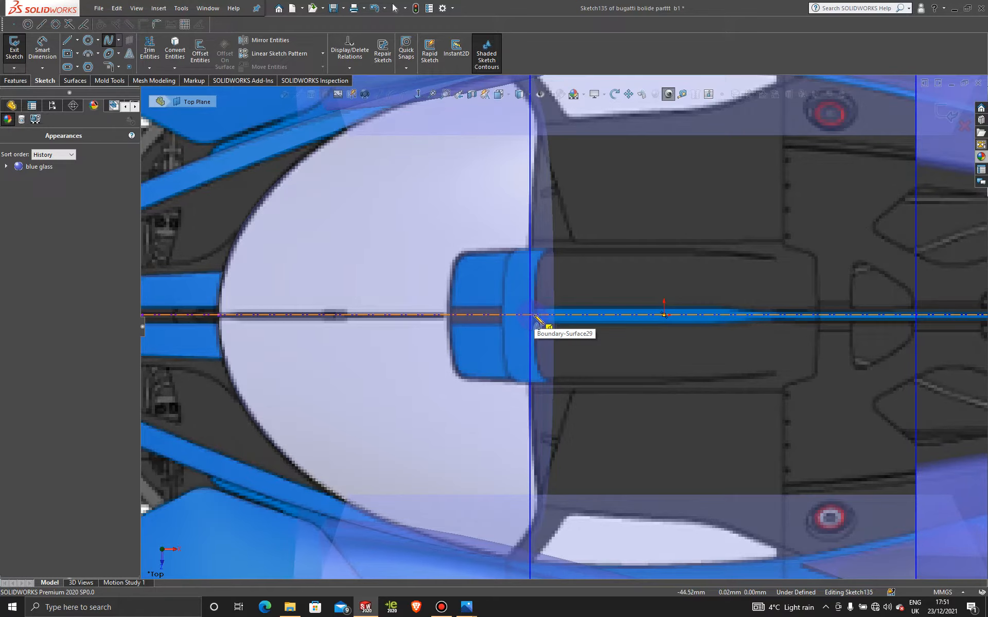
pyautogui.click(537, 406)
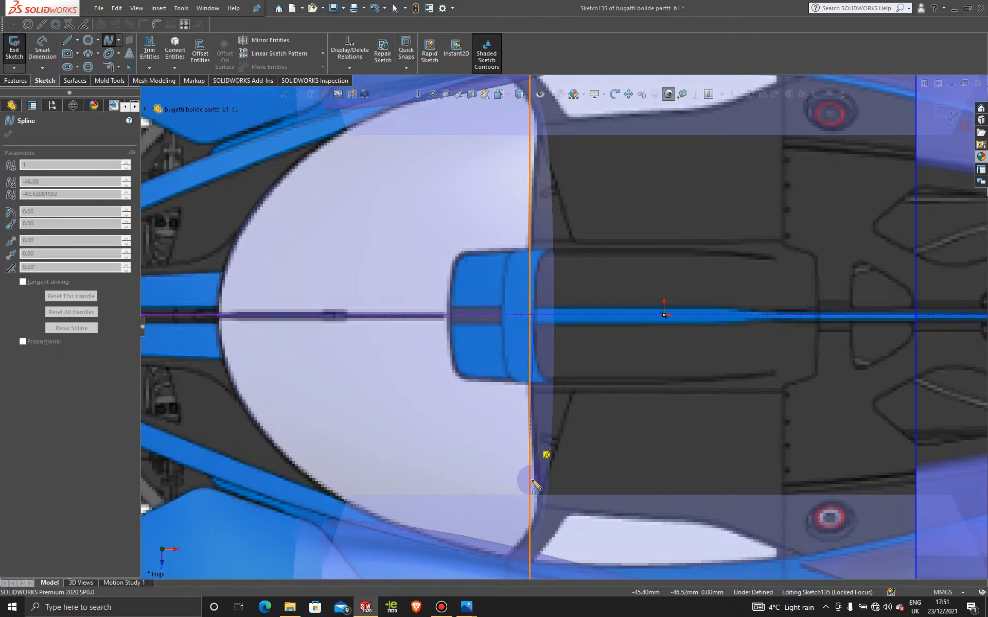
pyautogui.scroll(2, 527, 566)
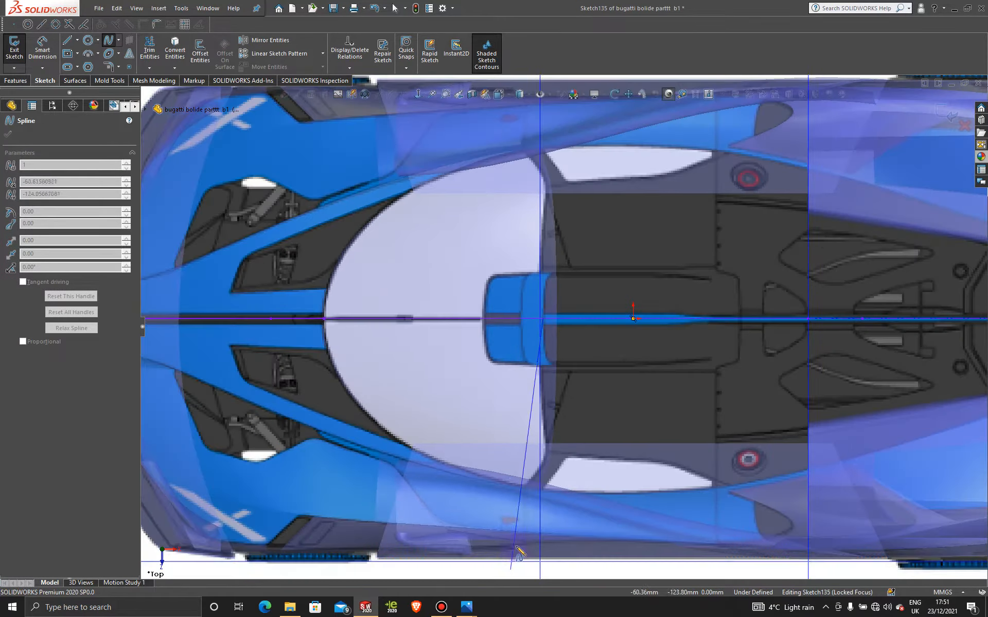
pyautogui.click(521, 486)
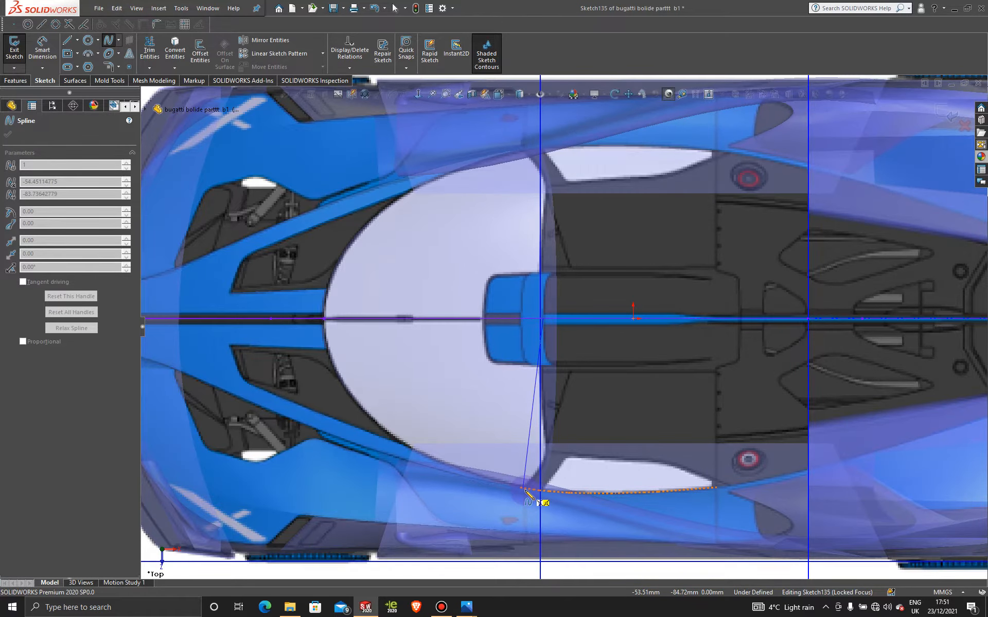
pyautogui.scroll(-3, 526, 493)
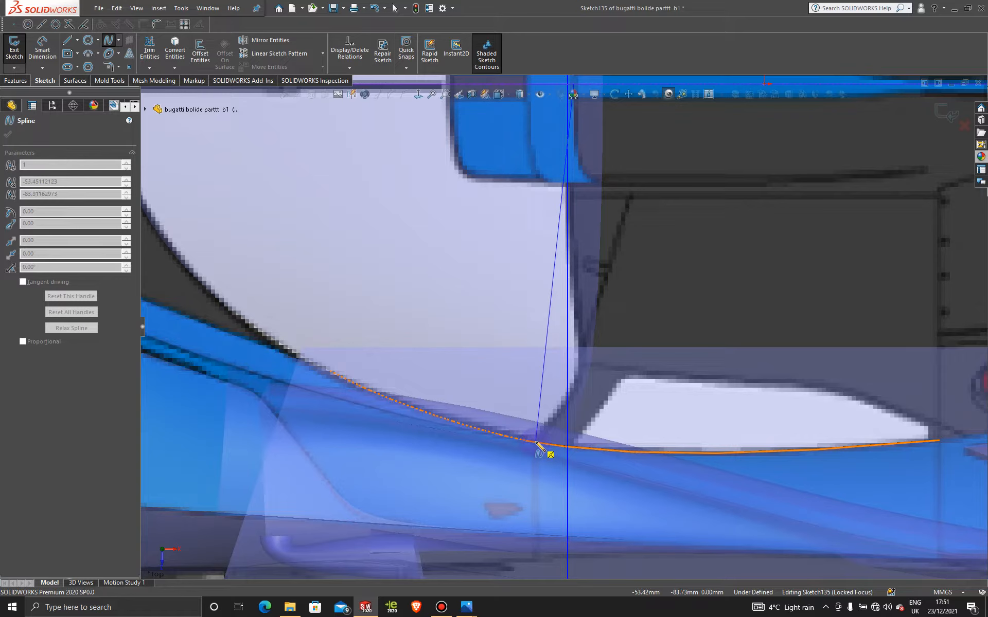
pyautogui.click(536, 443)
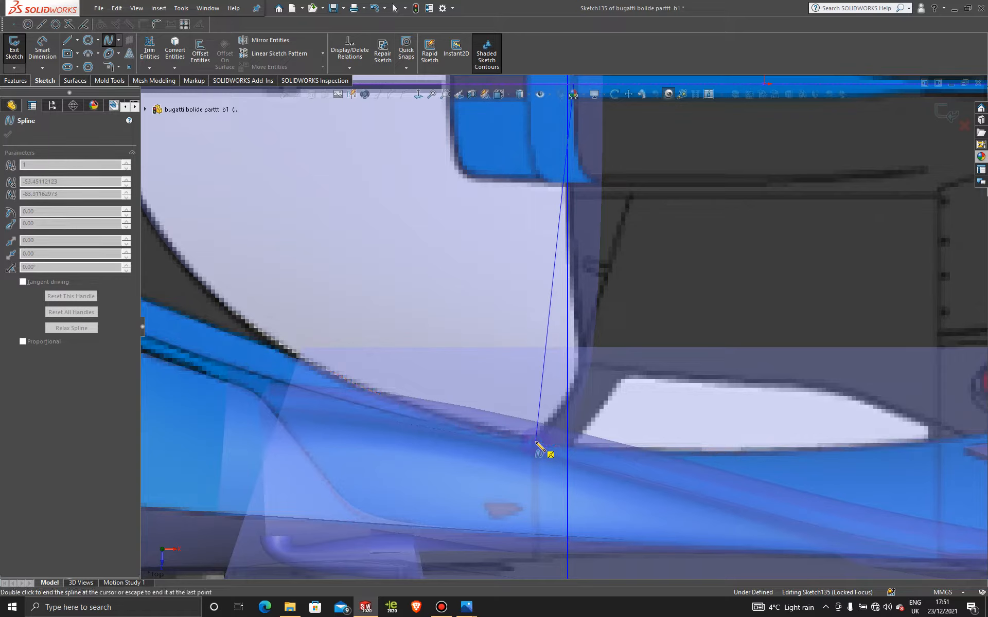
pyautogui.doubleClick(536, 443)
pyautogui.scroll(3, 650, 282)
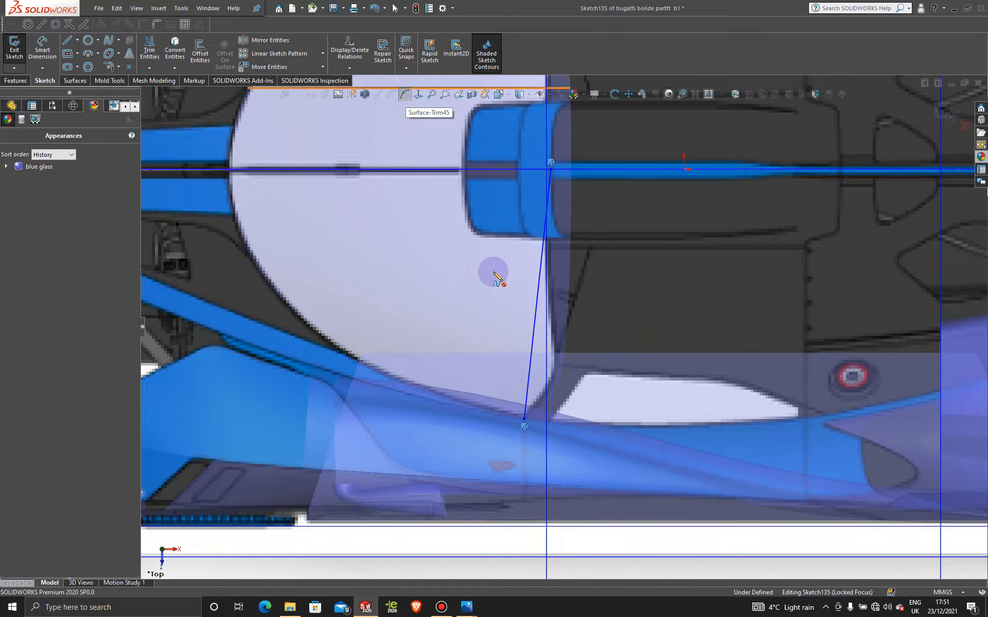
# - Insert three additional spline points spaced along the windshield's rear-edge spline
pyautogui.click(538, 303)
pyautogui.click(545, 236)
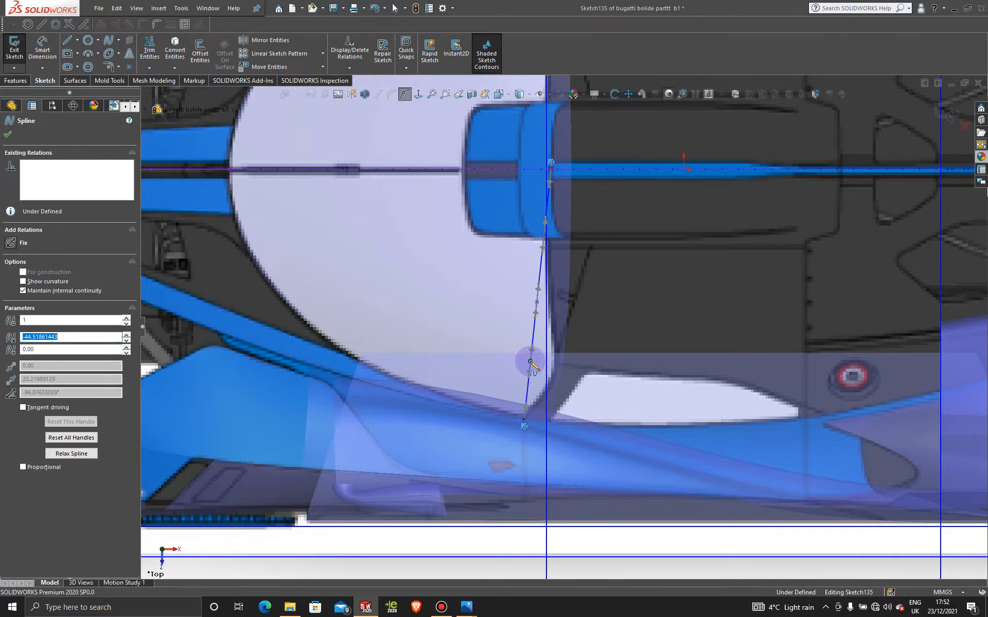
pyautogui.click(10, 136)
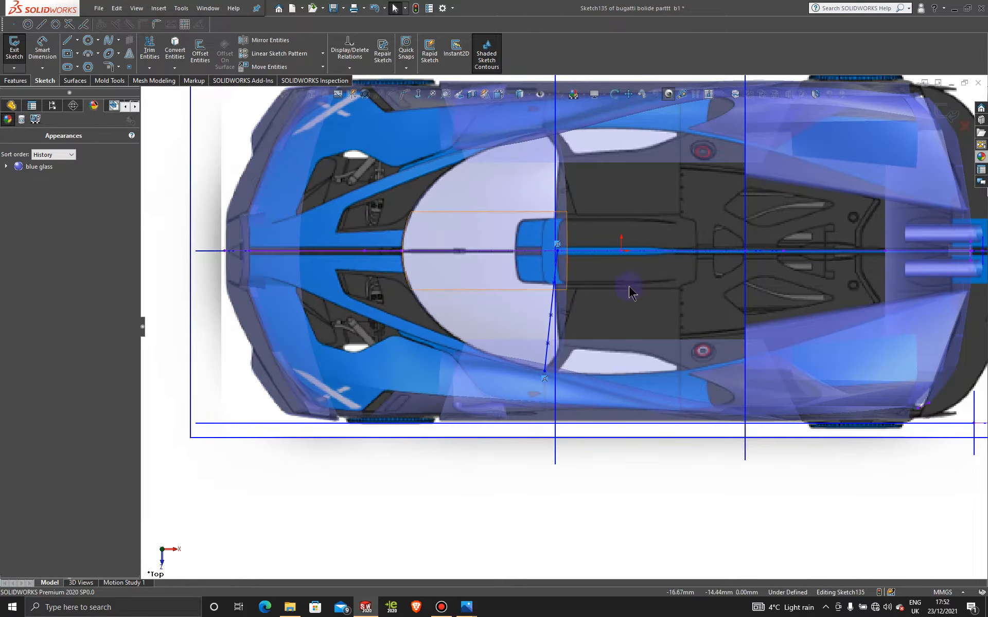
# - Display the rear-edge spline's control polygon and move its two outer control points to follow the windshield's rounded rear corner on the blueprint
pyautogui.scroll(-5, 630, 288)
pyautogui.click(451, 312)
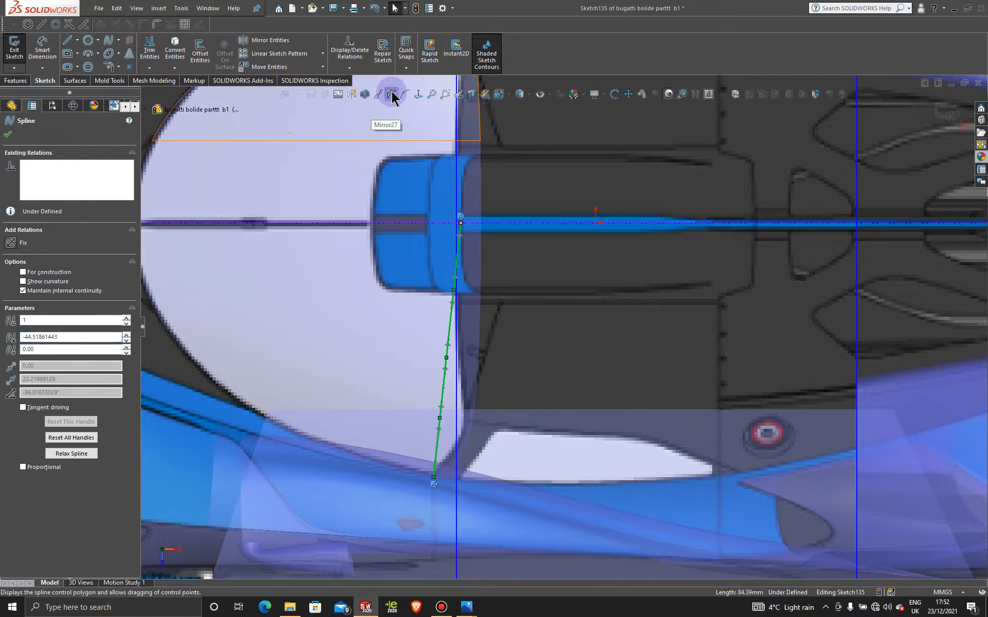
pyautogui.scroll(-3, 486, 345)
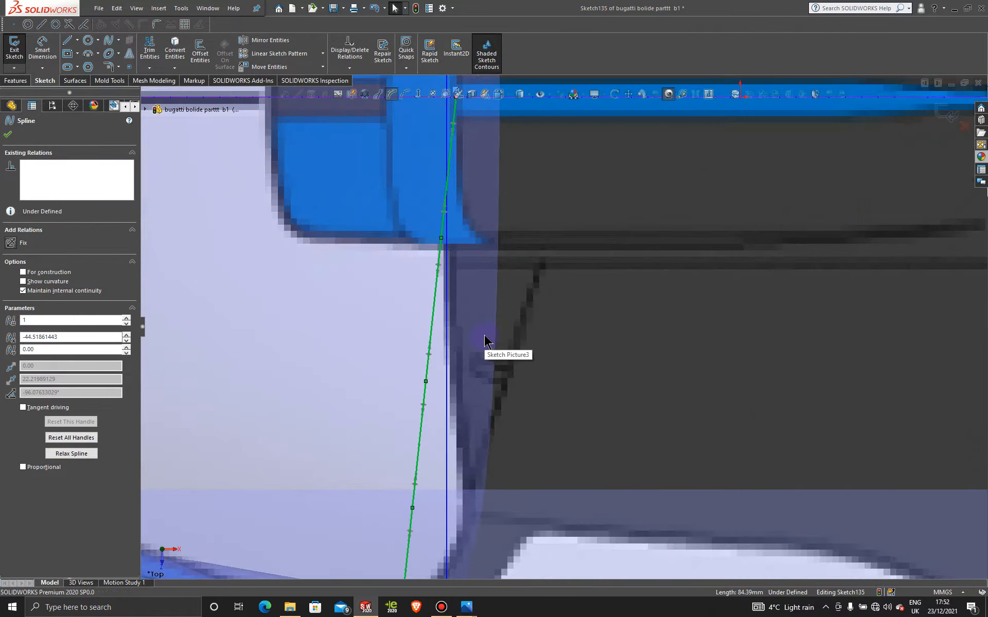
pyautogui.click(418, 448)
pyautogui.scroll(3, 512, 394)
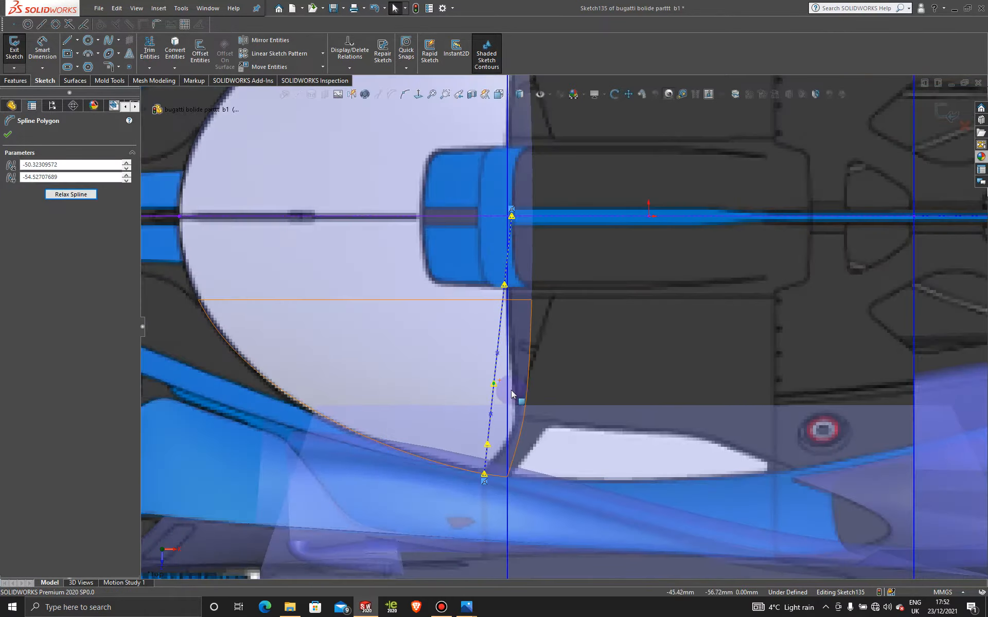
pyautogui.moveTo(493, 384); pyautogui.dragTo(503, 387)
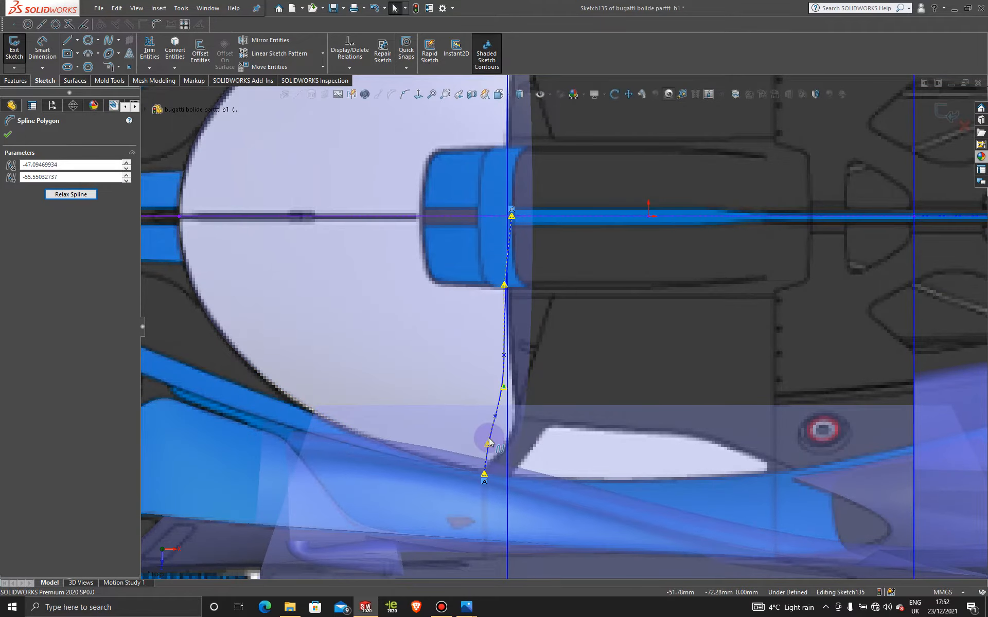
pyautogui.moveTo(492, 443); pyautogui.dragTo(516, 436)
pyautogui.scroll(-2, 506, 435)
pyautogui.moveTo(522, 379); pyautogui.dragTo(526, 400)
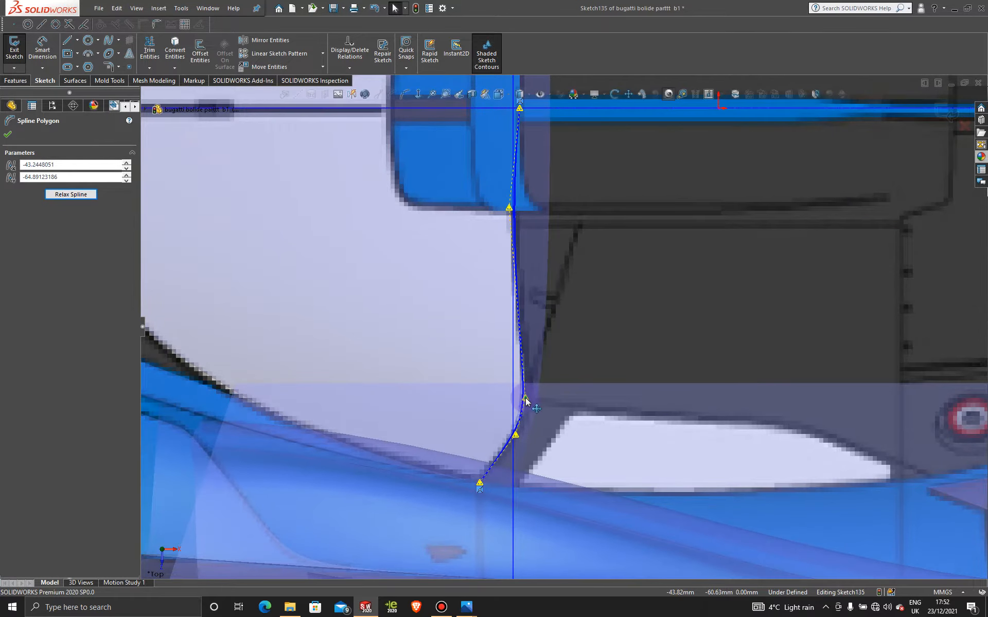
# - Move the spline's inner control point beside the roof scoop to line the curve up with the windshield's rear edge
pyautogui.scroll(2, 563, 326)
pyautogui.moveTo(525, 244); pyautogui.dragTo(536, 244)
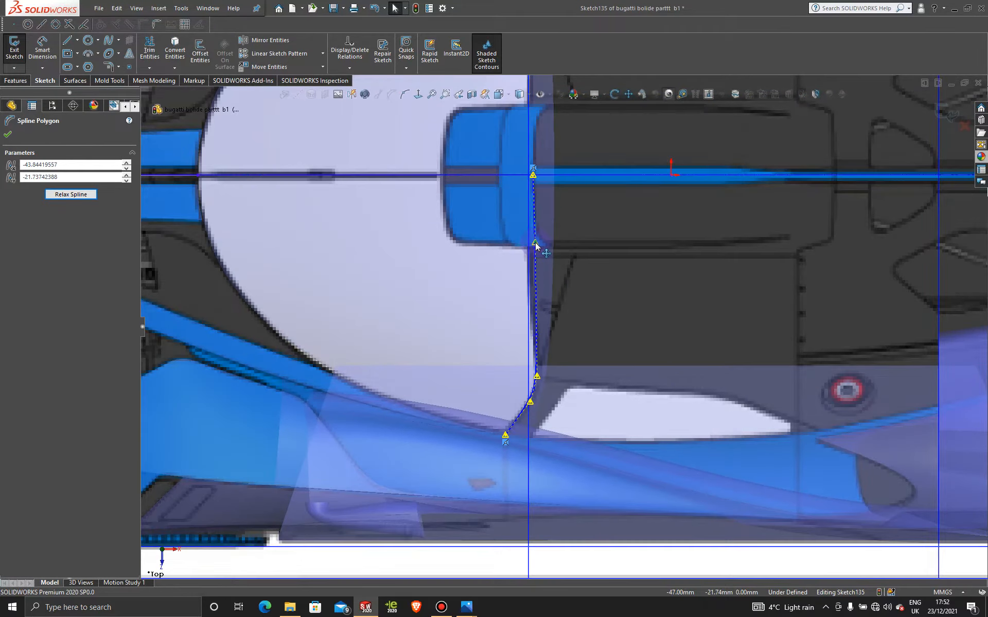
pyautogui.scroll(-2, 571, 257)
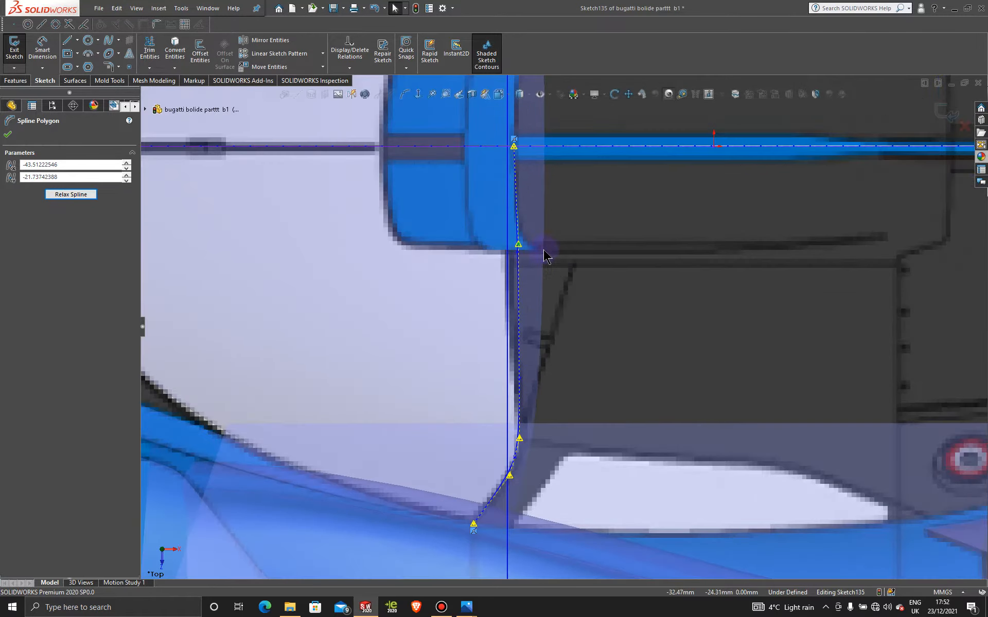
pyautogui.moveTo(533, 241); pyautogui.dragTo(533, 245)
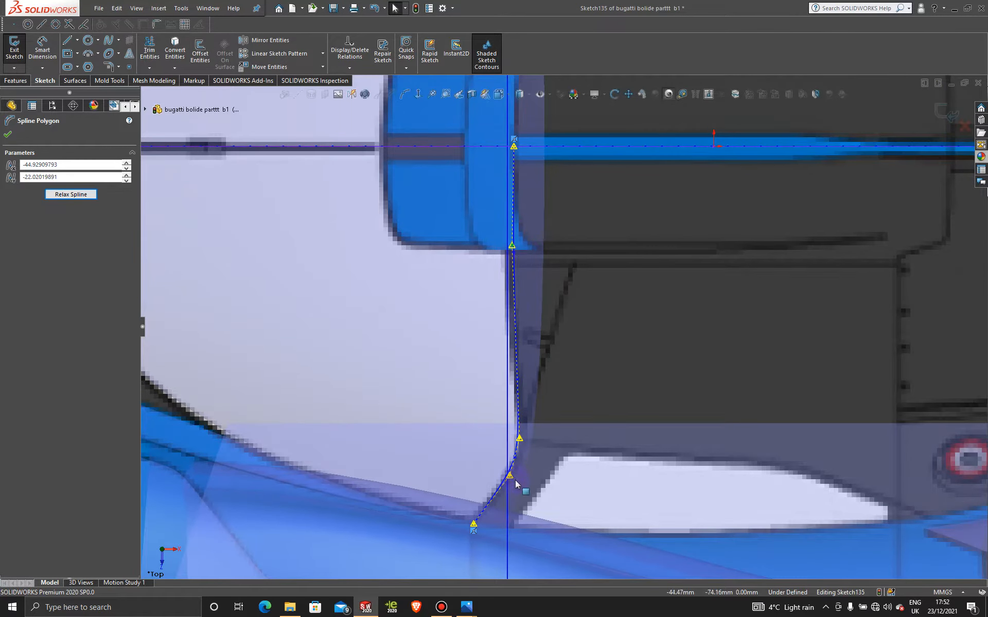
# - Fine-tune the two corner control points and the inner control point of the spline to match the blueprint's windshield edge
pyautogui.moveTo(519, 440); pyautogui.dragTo(520, 446)
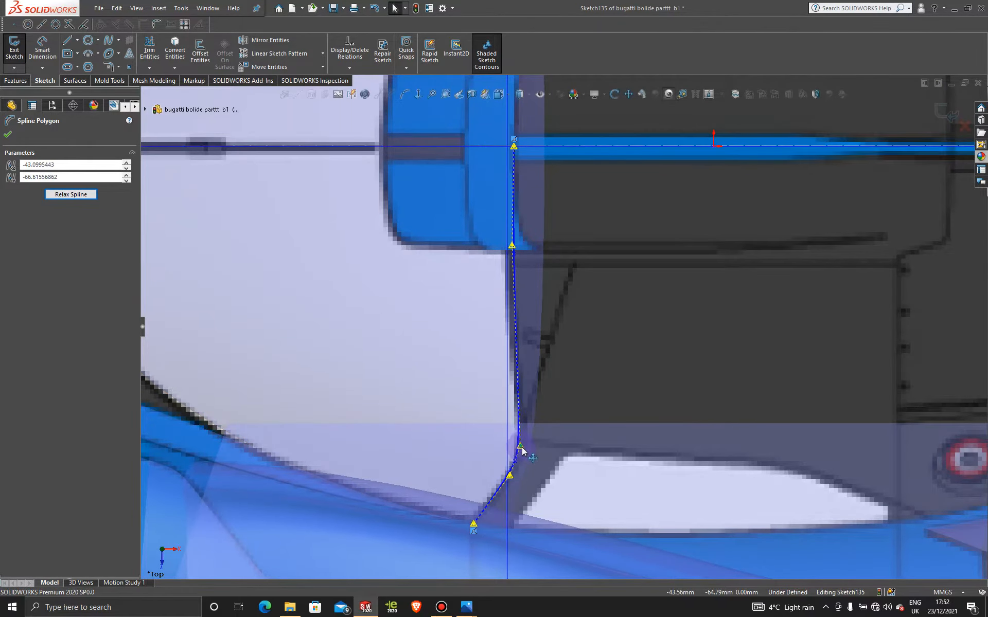
pyautogui.click(512, 473)
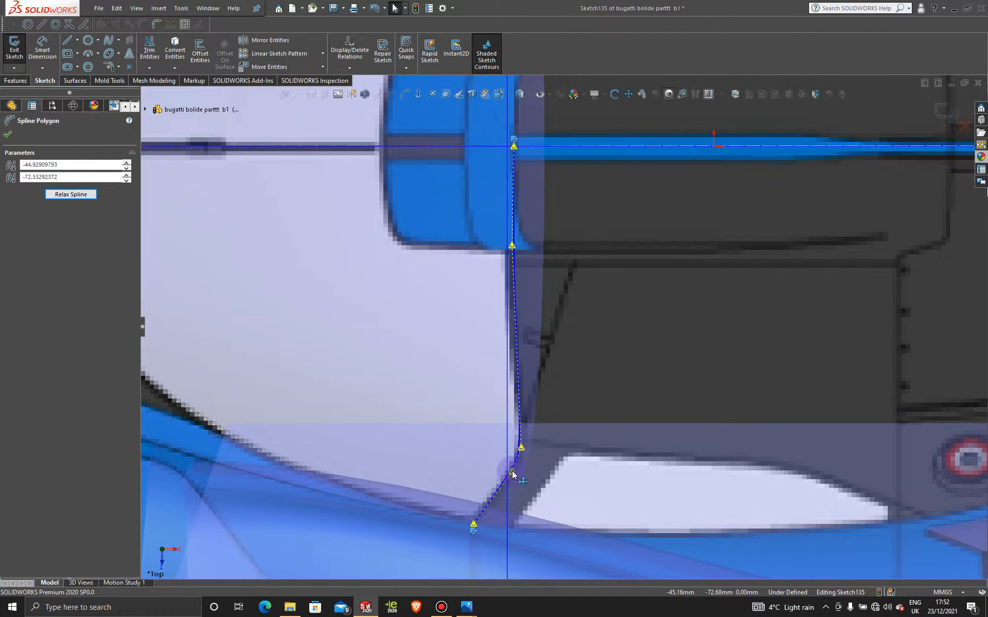
pyautogui.moveTo(512, 472); pyautogui.dragTo(510, 474)
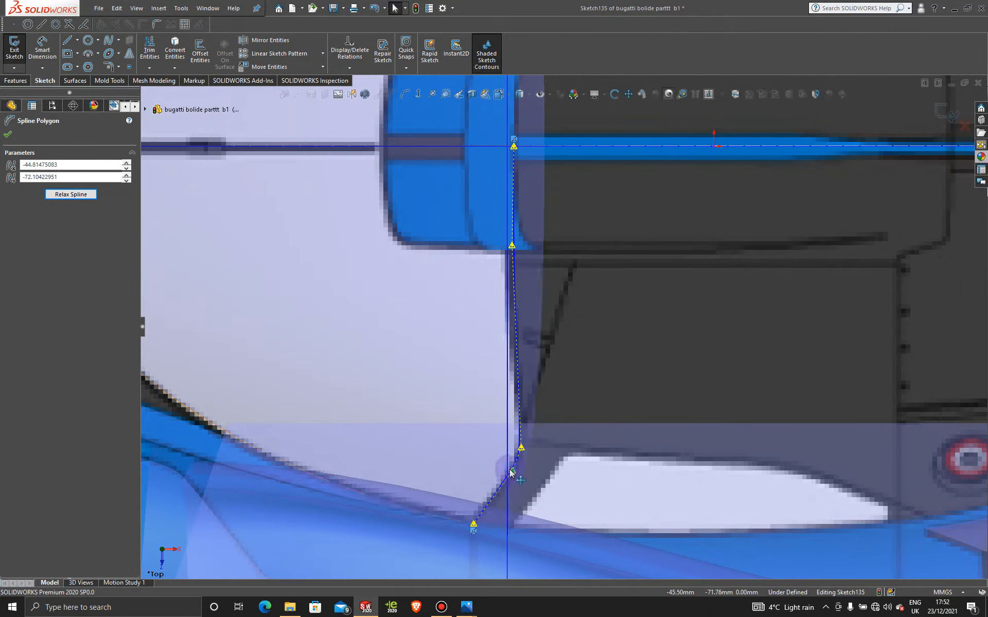
pyautogui.scroll(3, 556, 257)
pyautogui.scroll(-3, 555, 235)
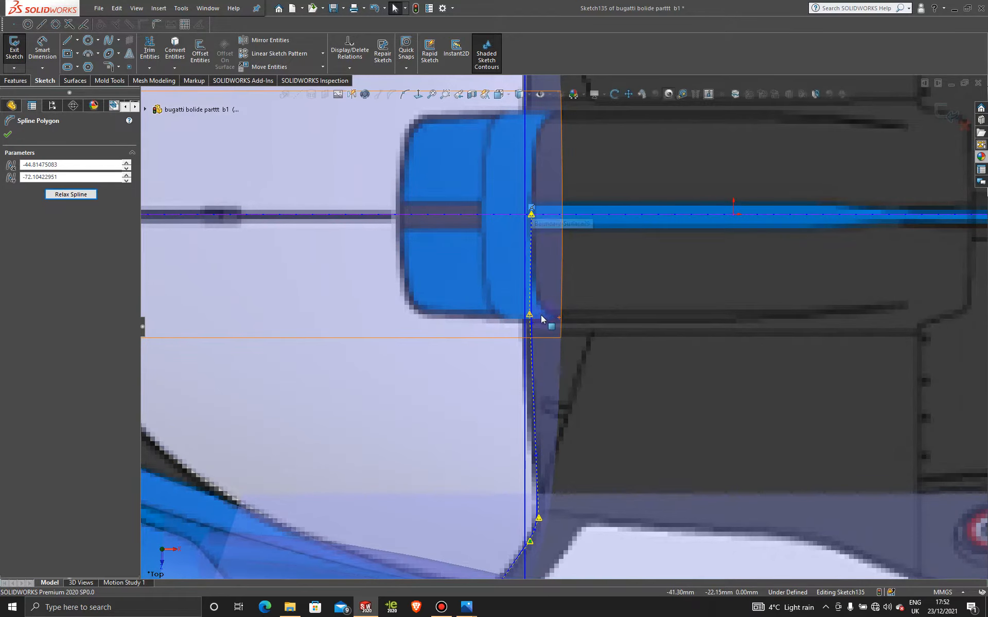
pyautogui.moveTo(530, 315); pyautogui.dragTo(533, 316)
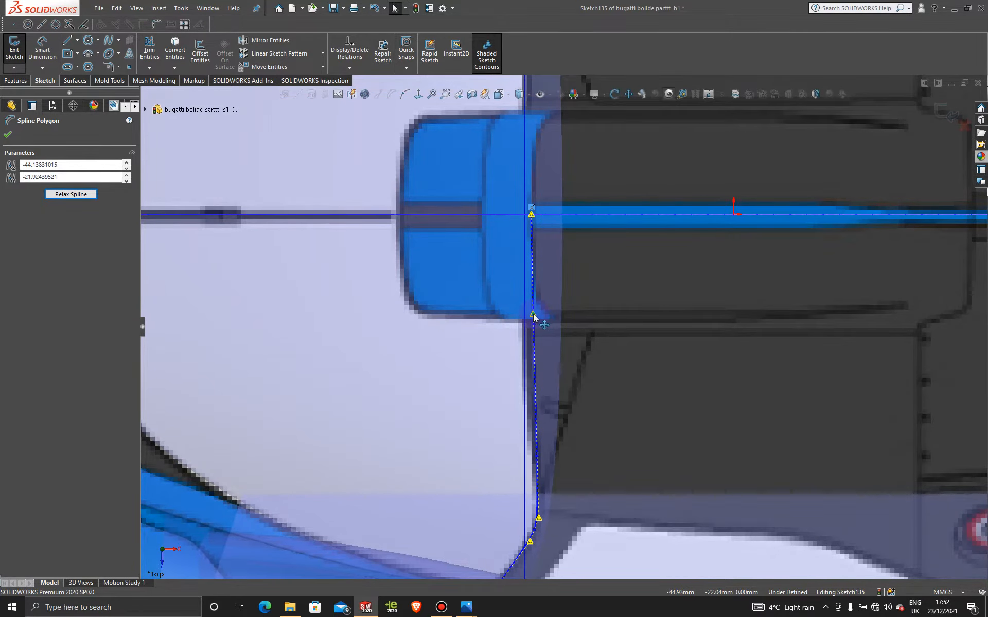
# - Examine the reshaped rear-edge spline against the blueprint close up, at full-car scale and from an angled view
pyautogui.scroll(6, 549, 329)
pyautogui.scroll(-5, 560, 370)
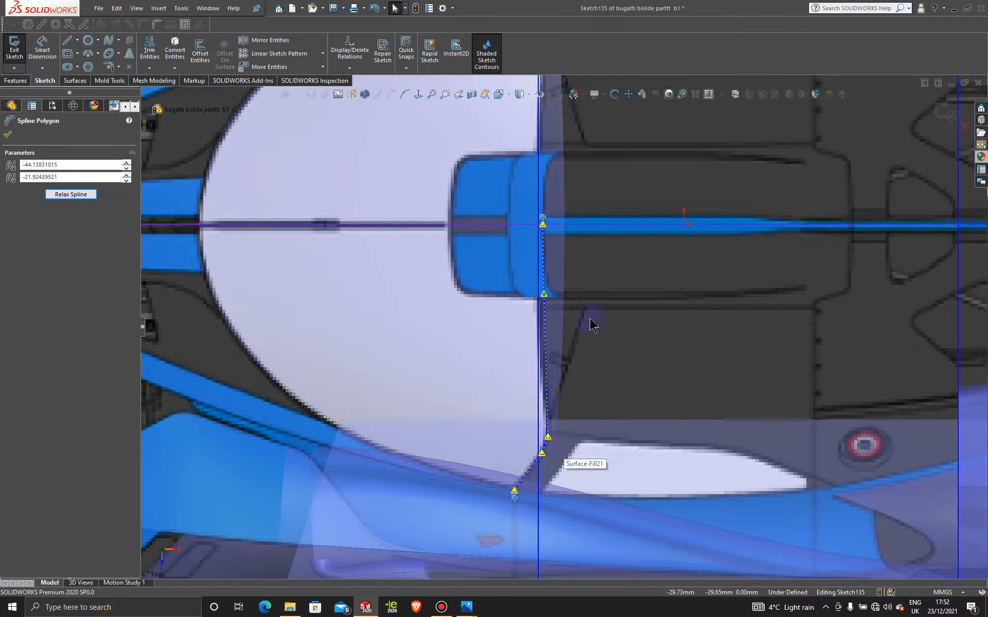
pyautogui.scroll(5, 563, 274)
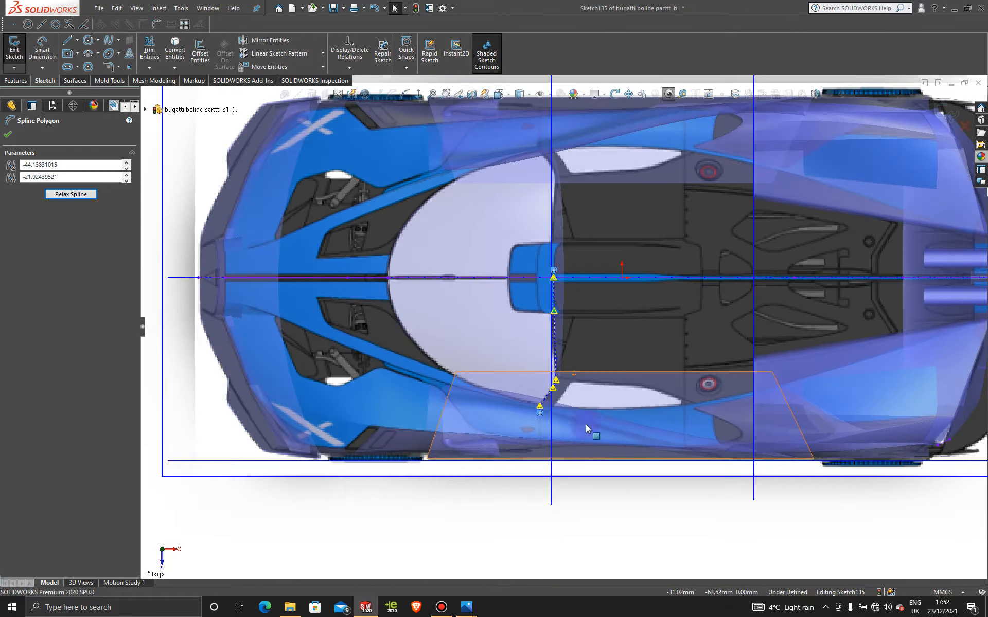
pyautogui.moveTo(562, 468)
pyautogui.mouseDown(button='middle')
pyautogui.moveTo(560, 280)
pyautogui.moveTo(569, 481)
pyautogui.moveTo(556, 480)
pyautogui.mouseUp(button='middle')
pyautogui.moveTo(573, 416); pyautogui.dragTo(462, 356, button='middle')
pyautogui.press('space')
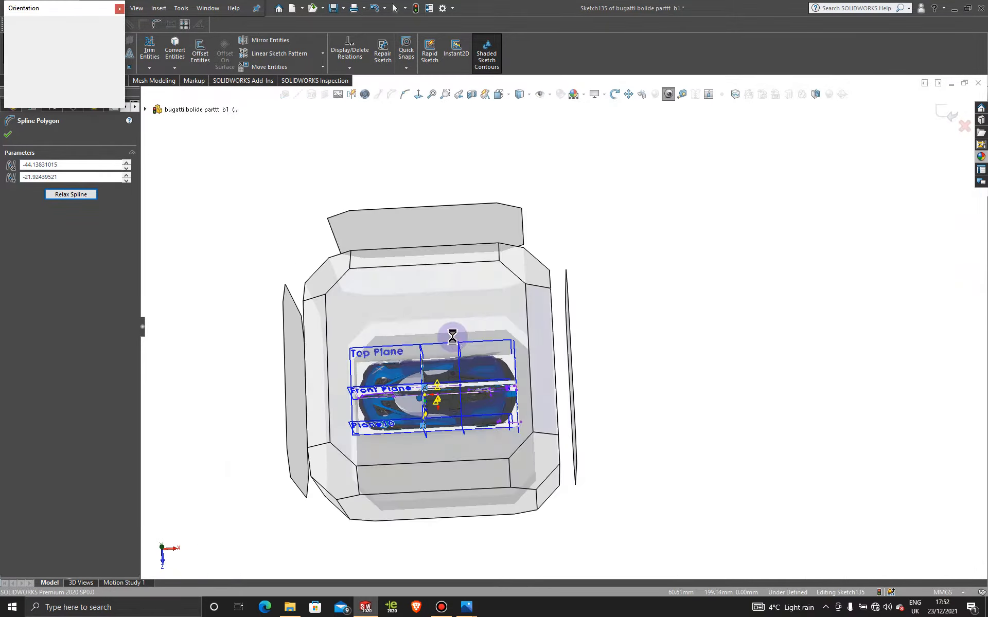
pyautogui.click(453, 337)
pyautogui.scroll(-5, 549, 374)
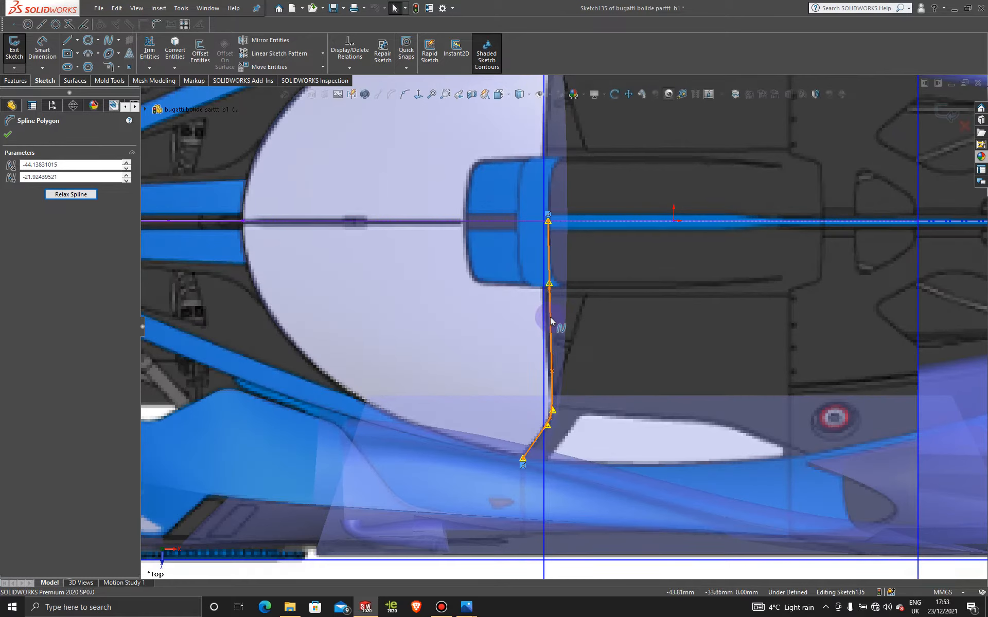
pyautogui.press('f')
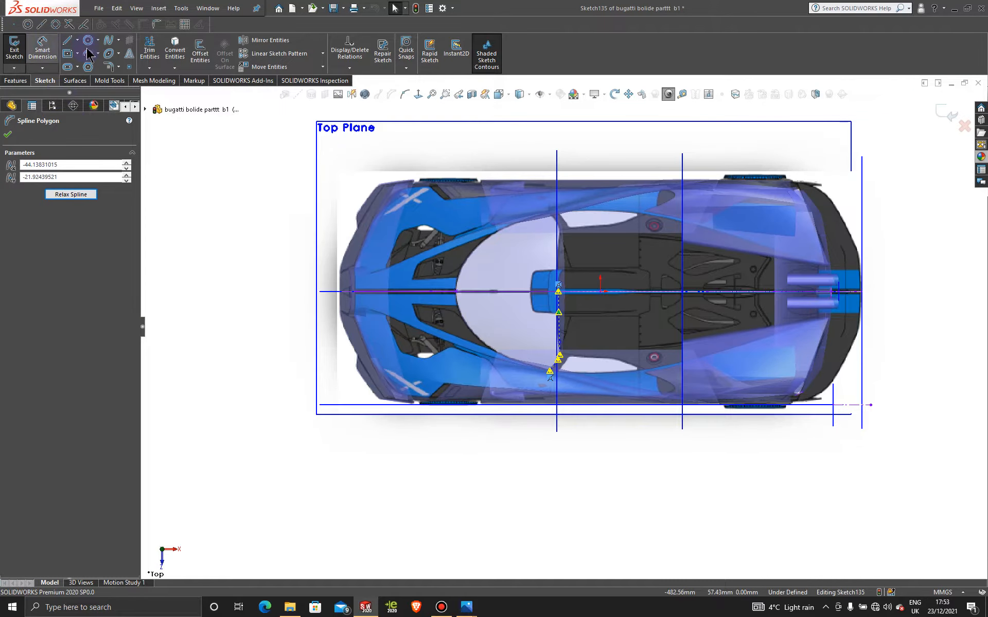
# - Draw a horizontal centerline about 67 mm long ahead of the car's nose, in line with the origin
pyautogui.click(77, 40)
pyautogui.click(95, 66)
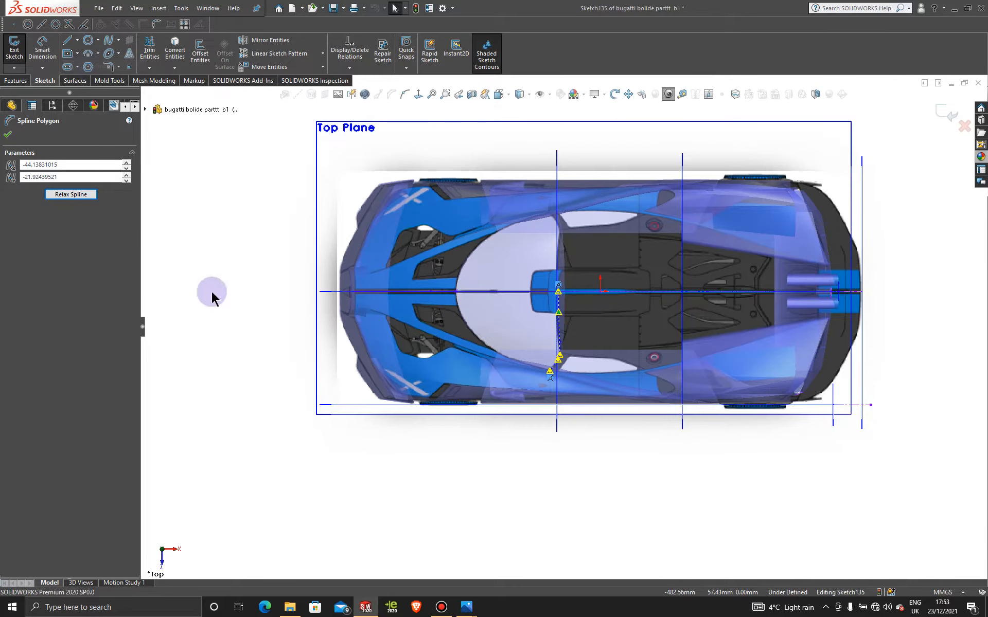
pyautogui.click(297, 292)
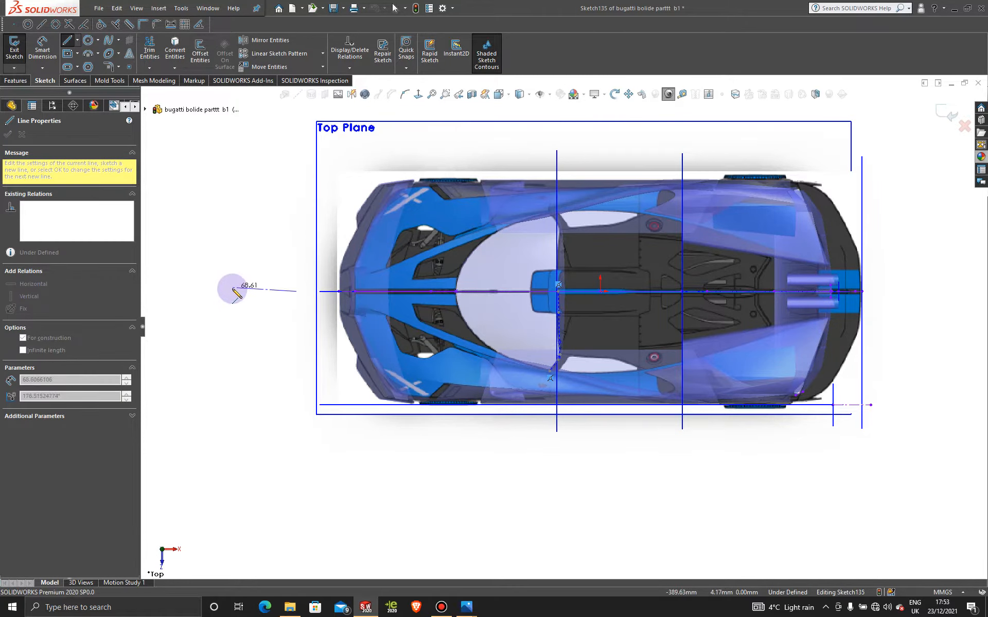
pyautogui.click(233, 291)
pyautogui.press('Escape')
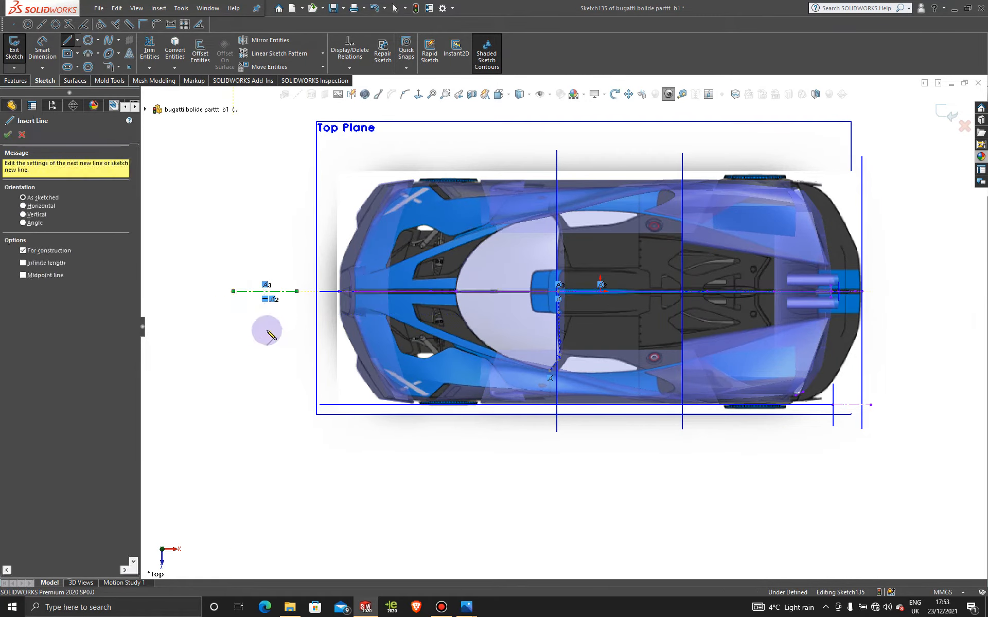
pyautogui.press('Escape')
# - Mirror the rear-edge spline about the centerline to the other half of the windshield, keeping the original
pyautogui.click(268, 40)
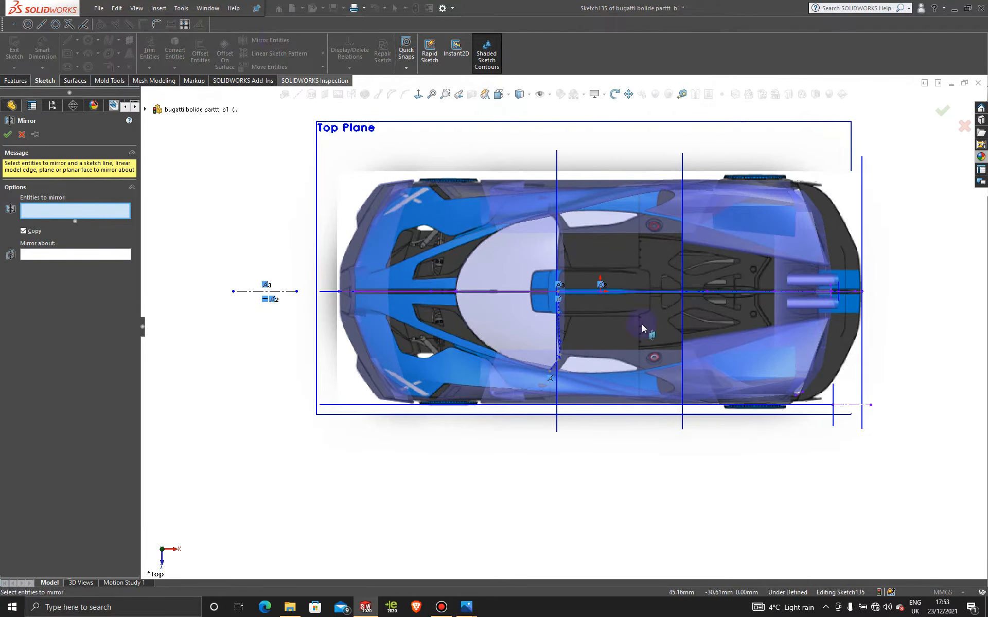
pyautogui.click(555, 344)
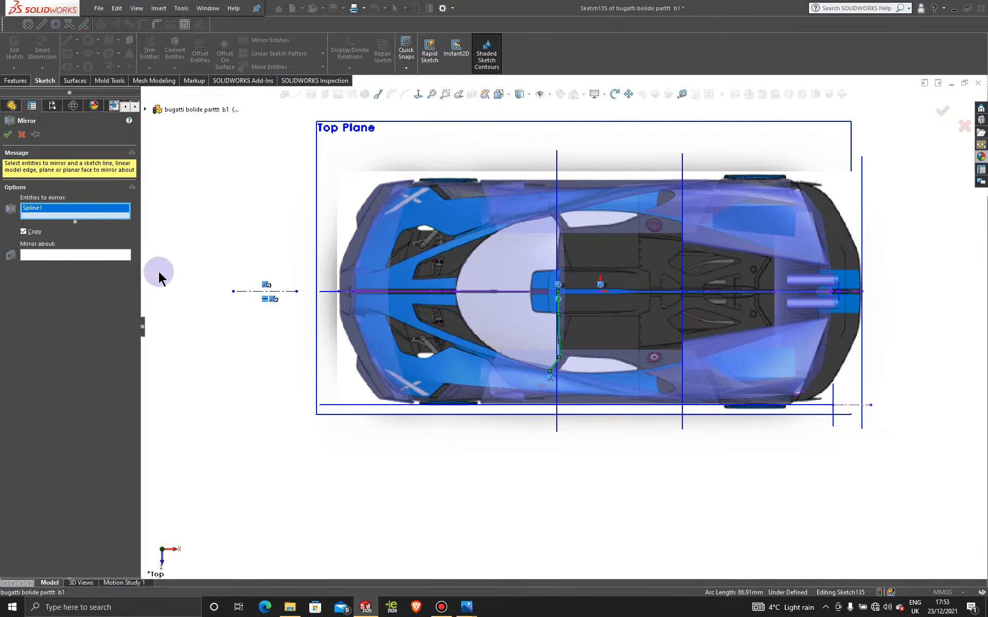
pyautogui.click(88, 255)
pyautogui.click(271, 292)
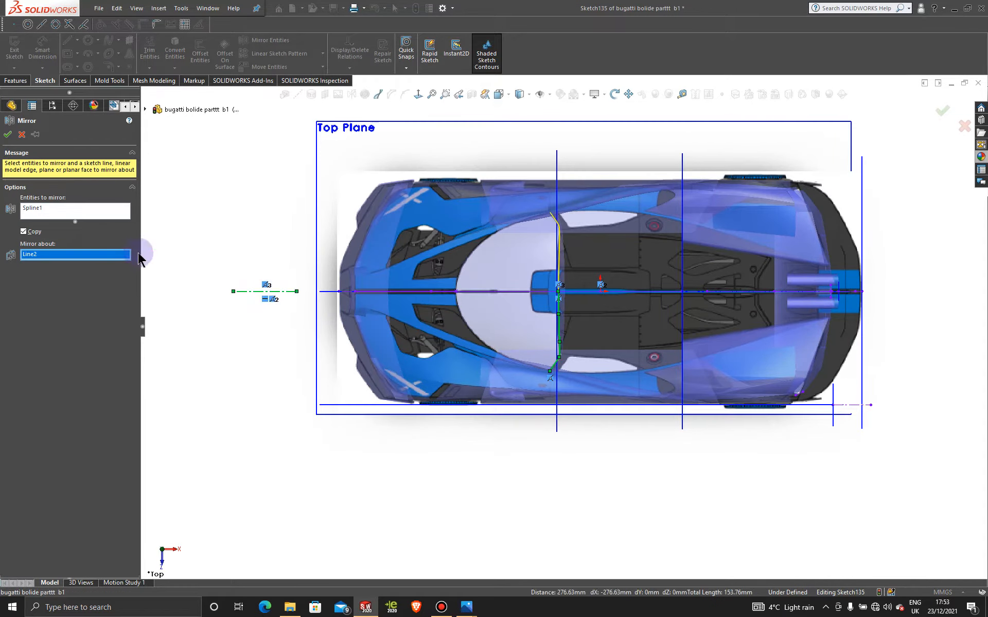
pyautogui.click(8, 135)
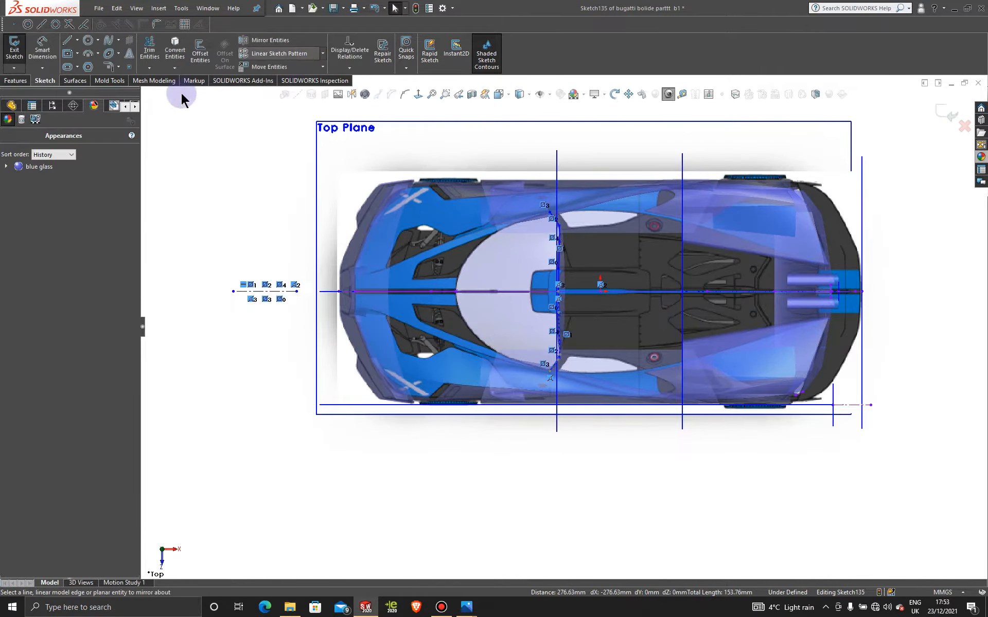
# - Trim the windshield surfaces with the rear-edge sketch, removing the centre strip and both side strips behind the curve
pyautogui.click(76, 80)
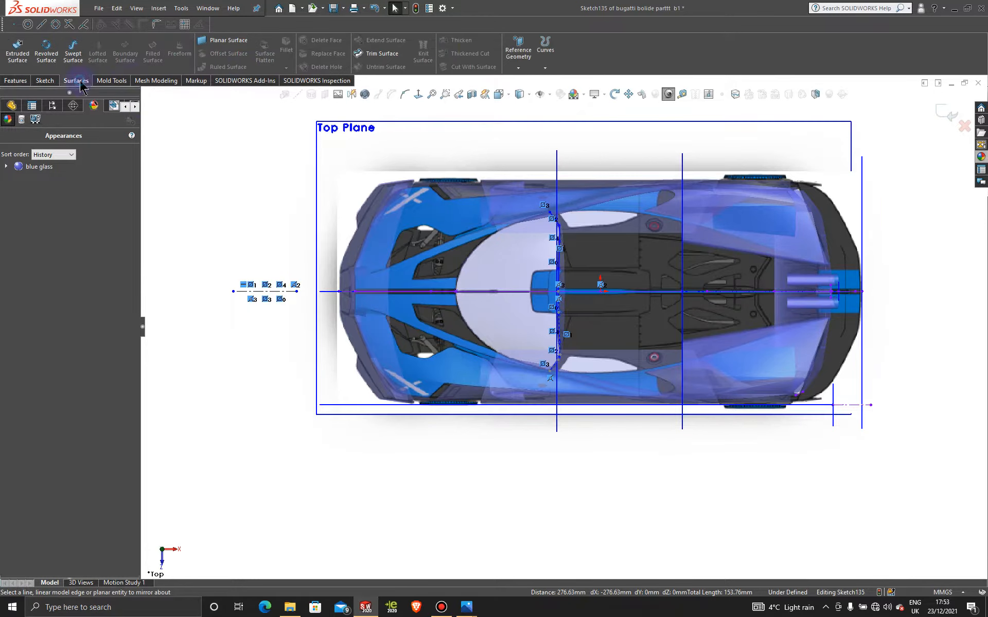
pyautogui.click(380, 53)
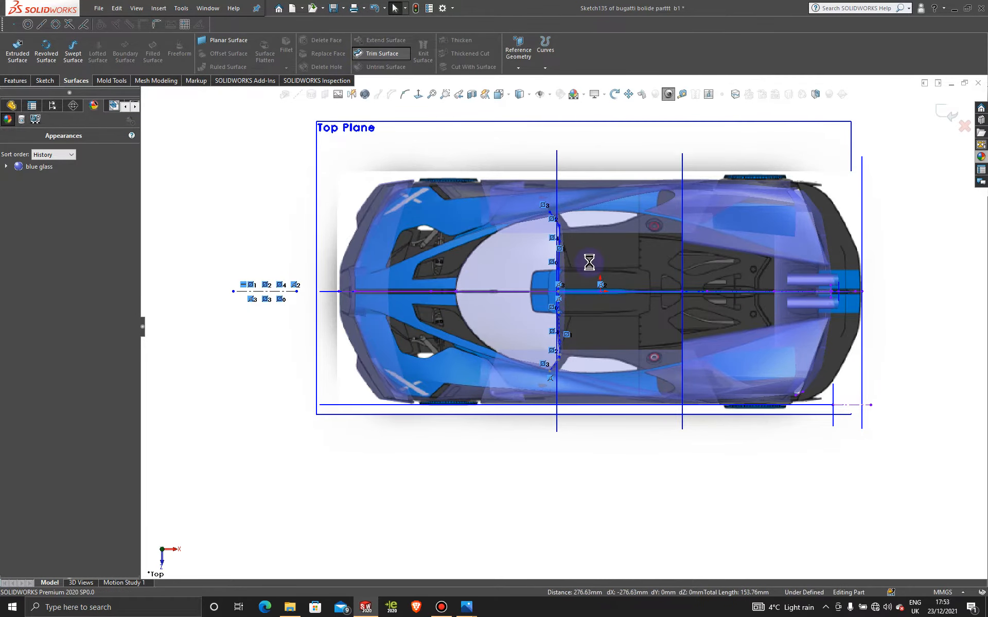
pyautogui.scroll(-5, 584, 286)
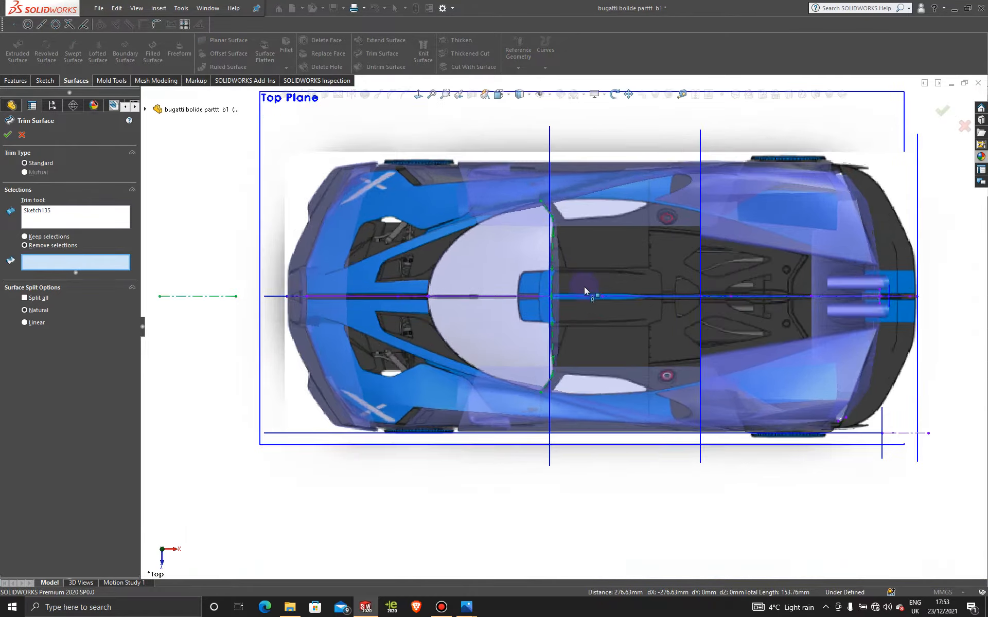
pyautogui.click(518, 288)
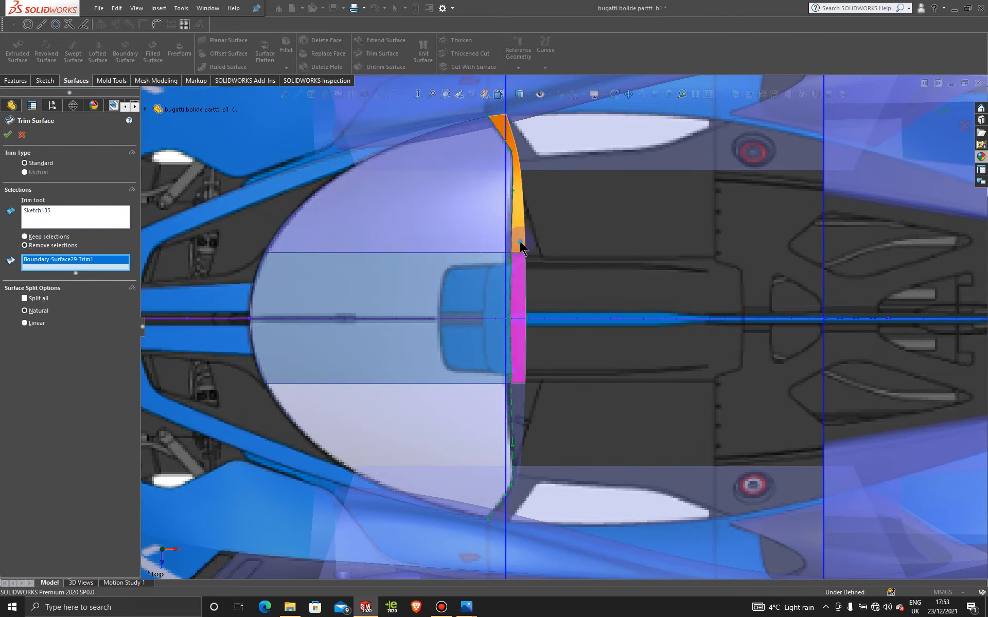
pyautogui.click(514, 206)
pyautogui.click(520, 405)
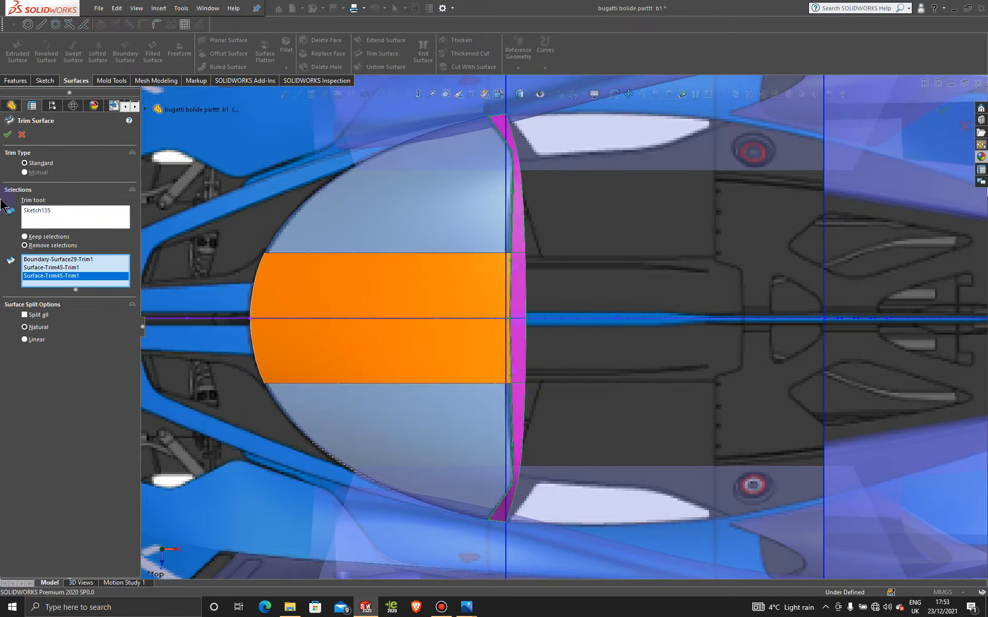
pyautogui.click(8, 135)
# - Remove the blue glass appearance from the part
pyautogui.scroll(10, 628, 435)
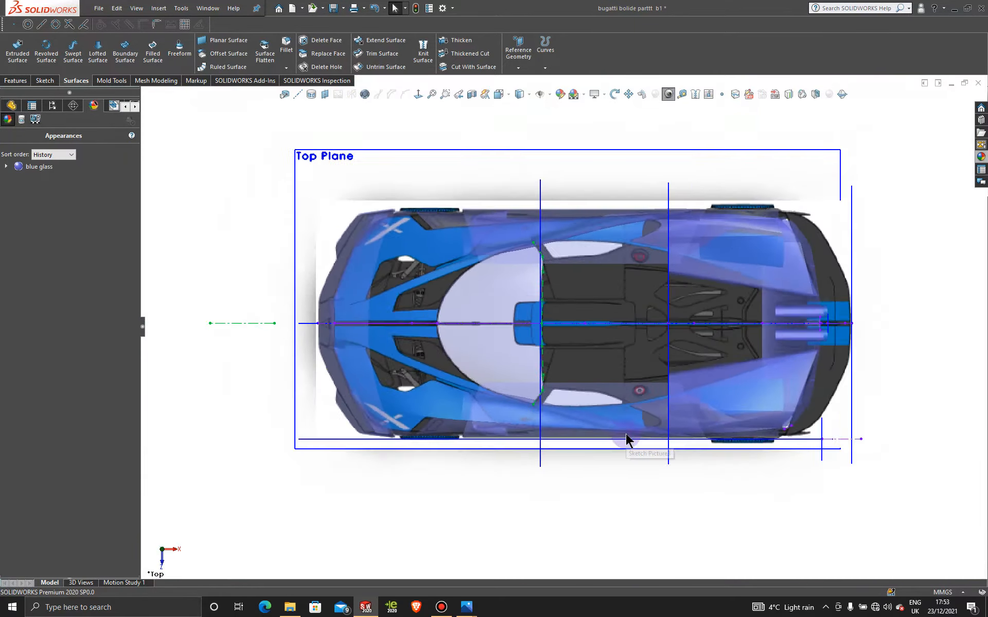
pyautogui.moveTo(566, 451); pyautogui.dragTo(567, 310, button='middle')
pyautogui.rightClick(47, 175)
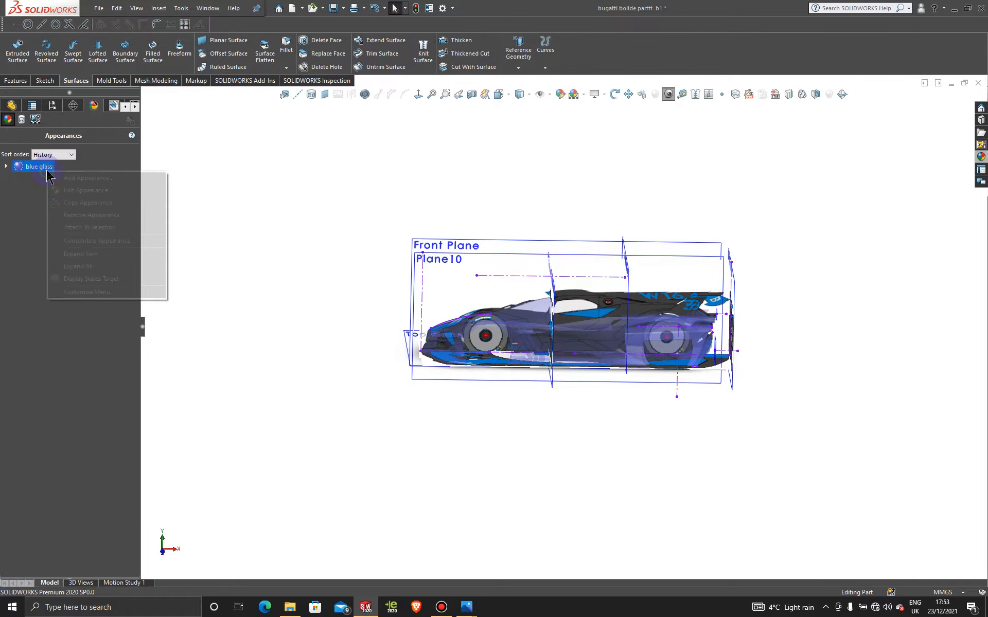
pyautogui.click(93, 214)
pyautogui.press('space')
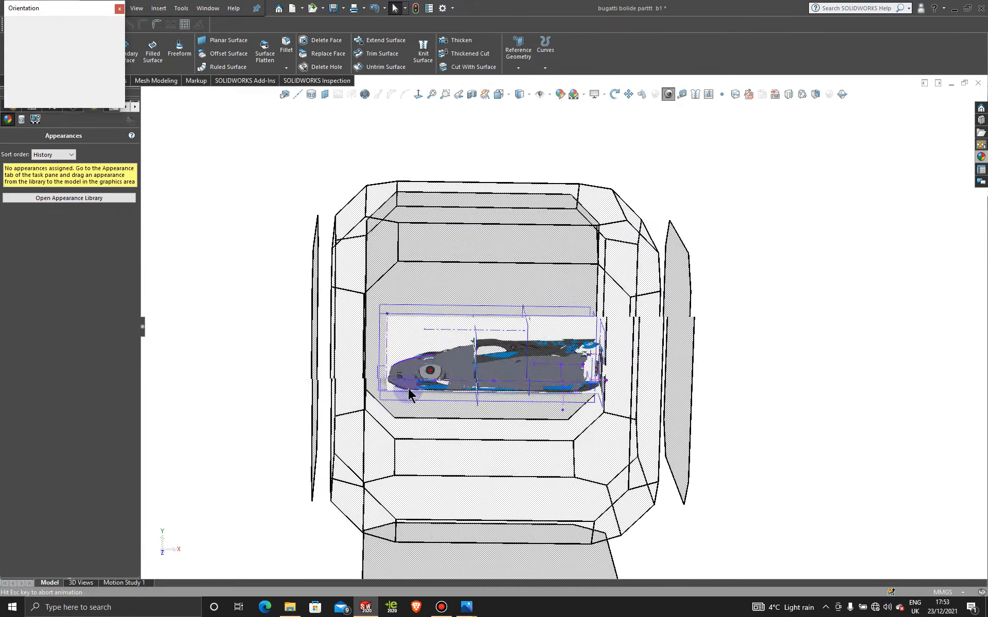
# - Try to apply the blue glass appearance to the windshield surface in the front view
pyautogui.click(410, 392)
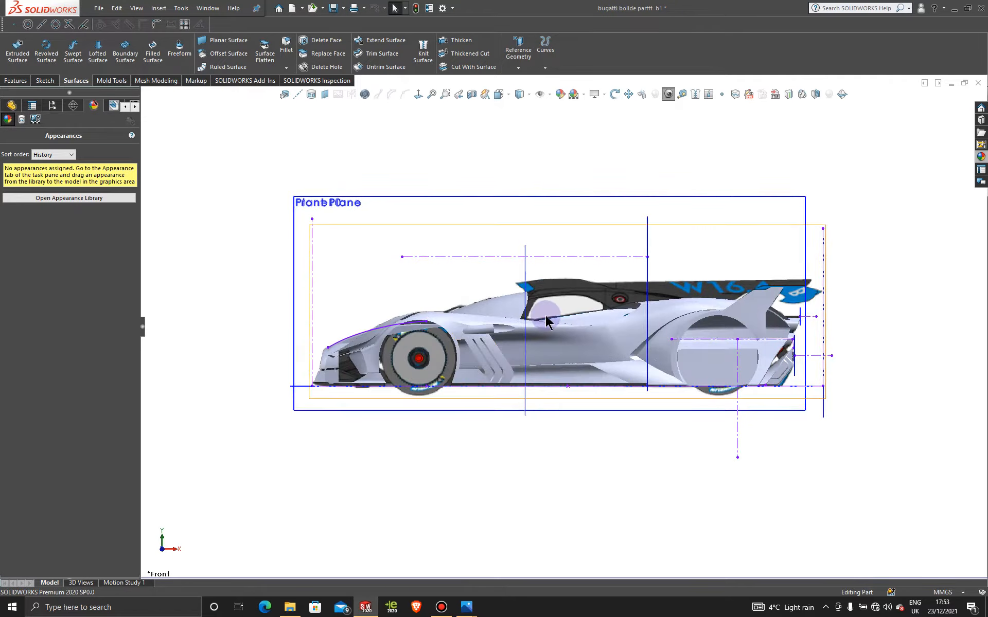
pyautogui.scroll(-8, 545, 315)
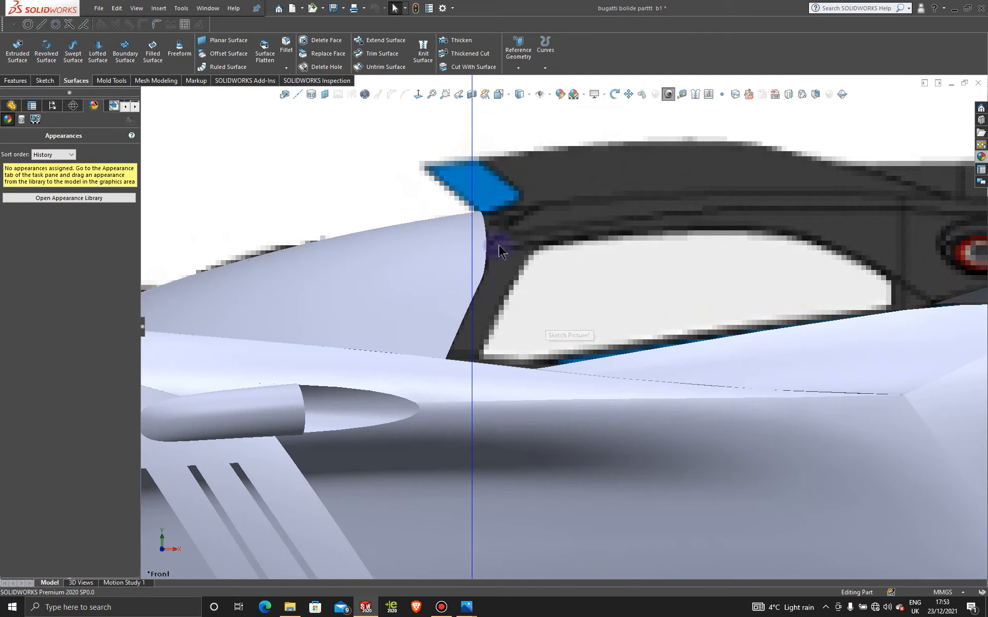
pyautogui.click(981, 157)
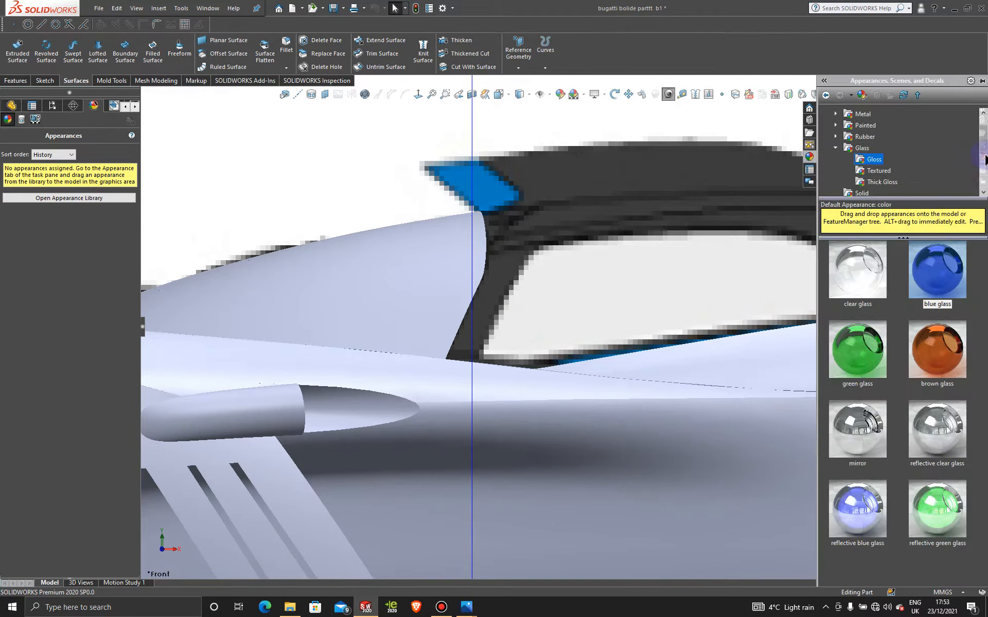
pyautogui.moveTo(938, 281); pyautogui.dragTo(372, 334)
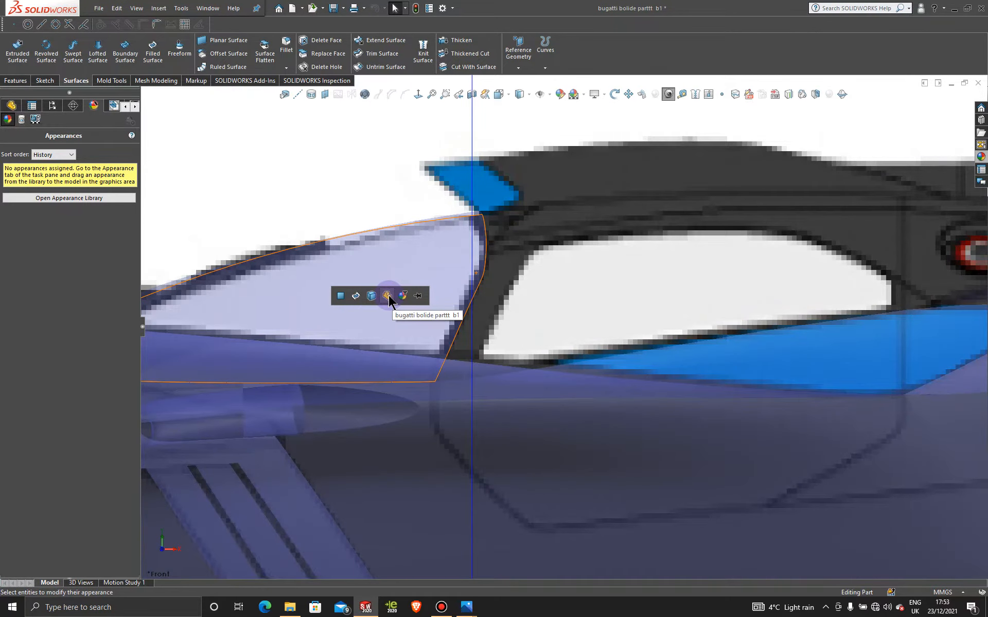
pyautogui.press('f')
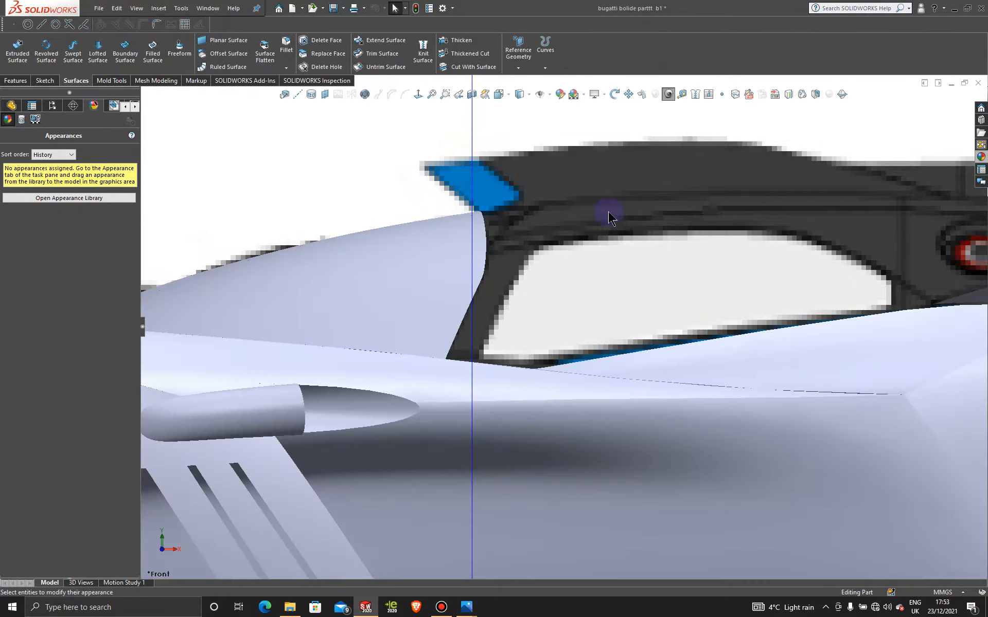
# - Compare the windshield's side profile with the side-view blueprint
pyautogui.scroll(-5, 587, 293)
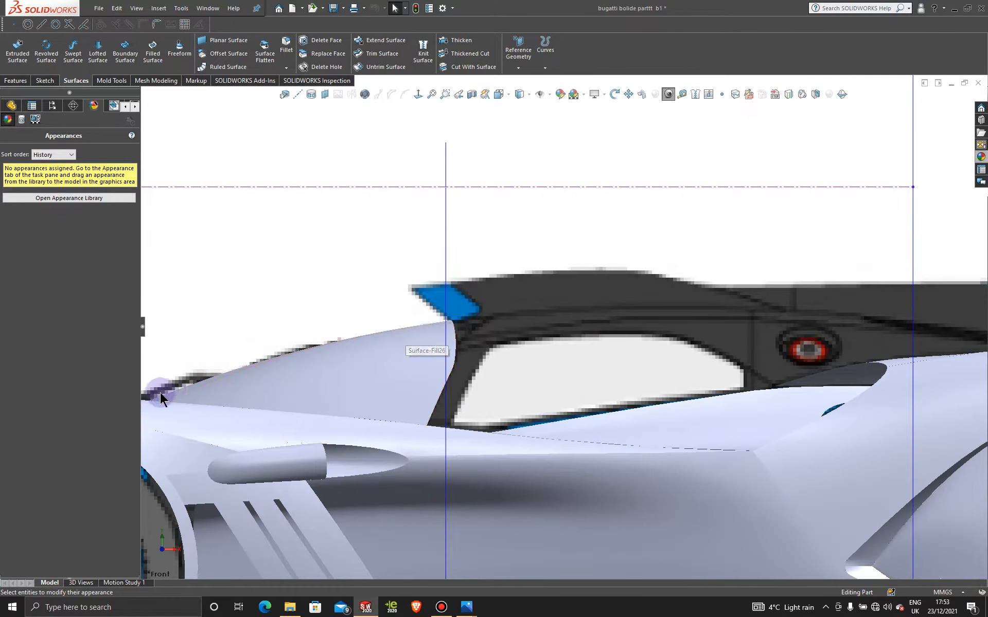
pyautogui.scroll(5, 523, 272)
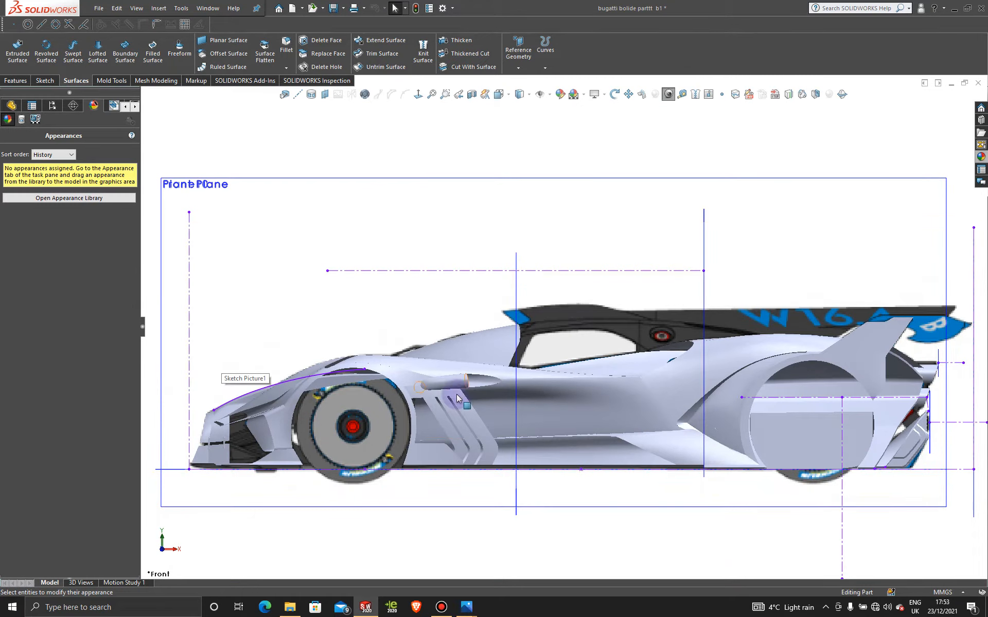
pyautogui.scroll(-3, 552, 337)
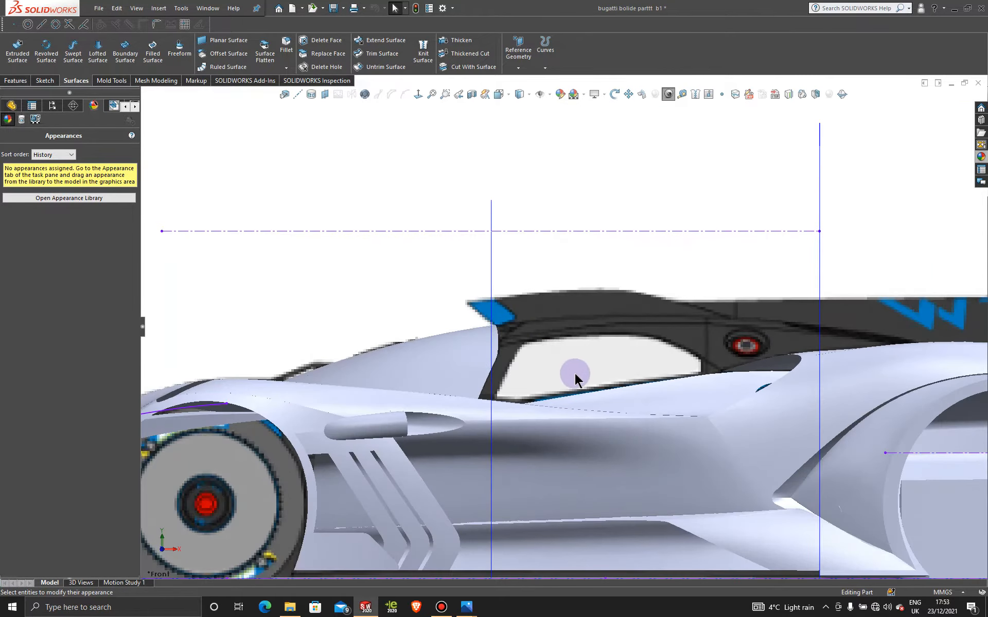
pyautogui.scroll(3, 575, 513)
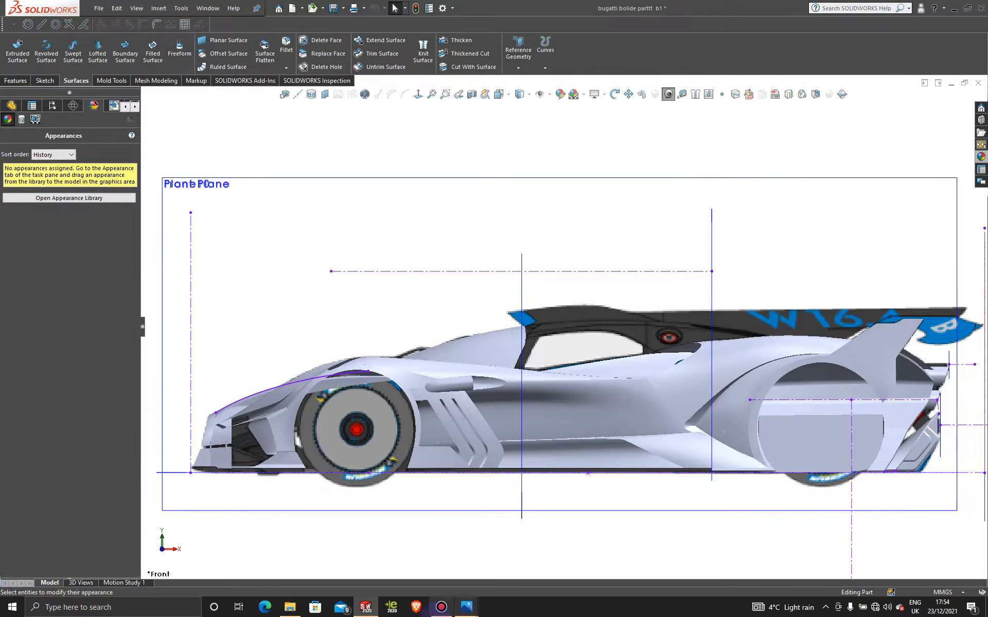
pyautogui.click(441, 608)
pyautogui.click(439, 609)
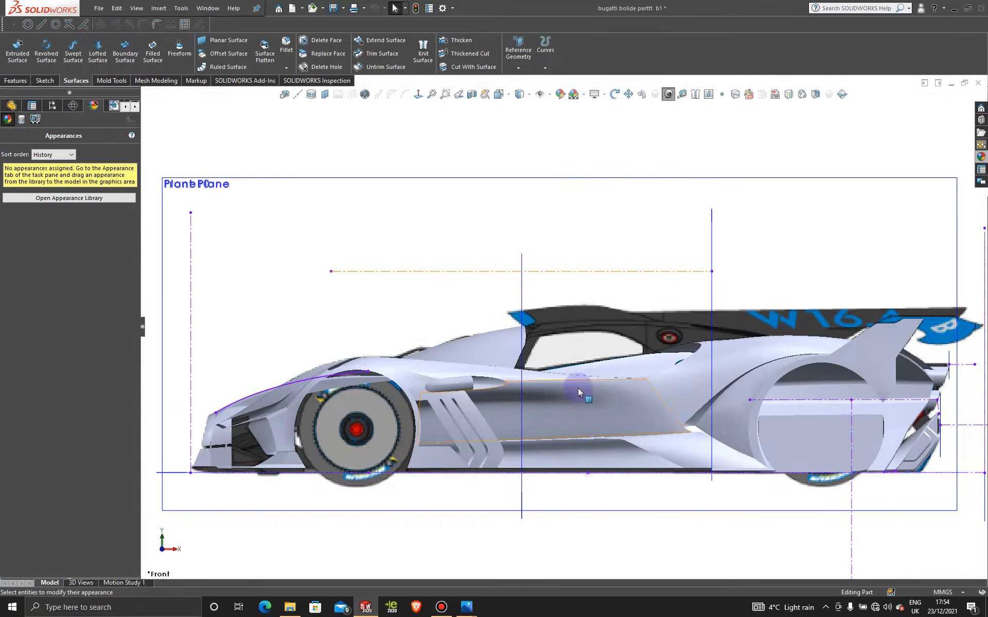
# - Activate Display State-2 to show the mirrored car body without the blueprint pictures
pyautogui.moveTo(571, 366); pyautogui.dragTo(582, 442, button='middle')
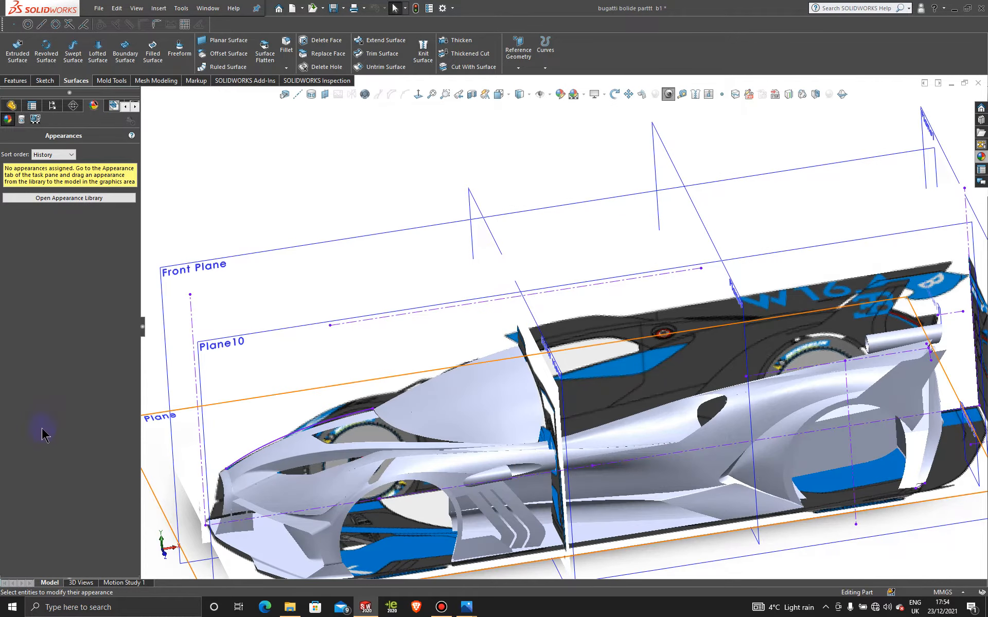
pyautogui.click(51, 106)
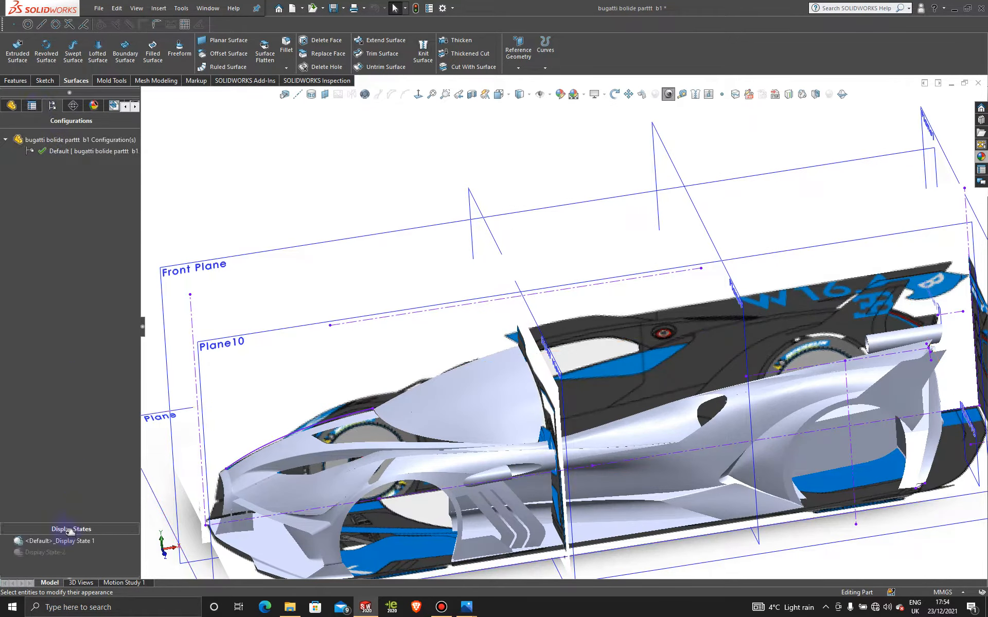
pyautogui.doubleClick(52, 552)
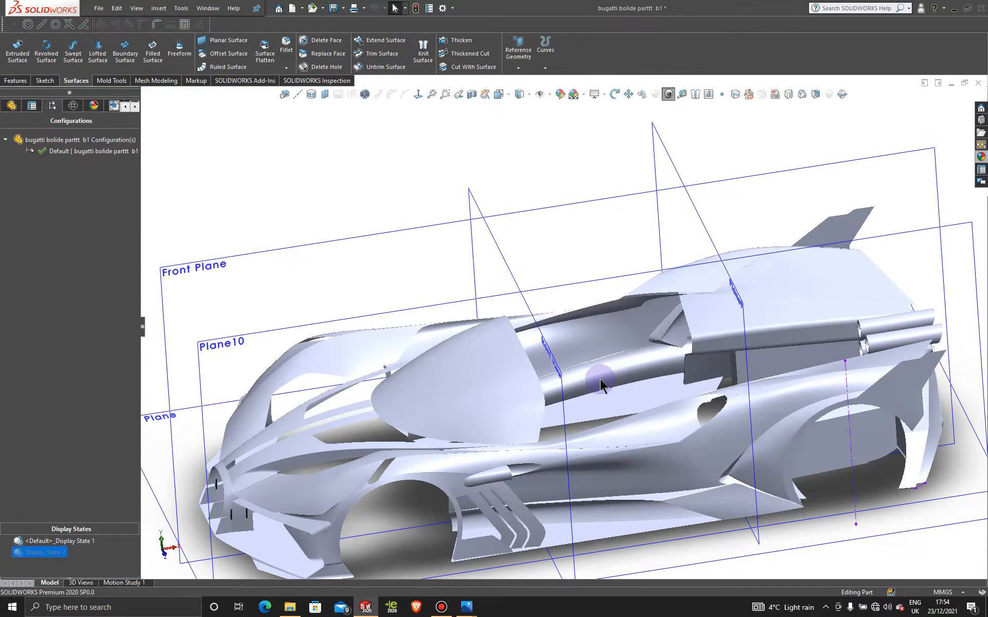
pyautogui.scroll(2, 600, 383)
pyautogui.moveTo(581, 411)
pyautogui.mouseDown(button='middle')
pyautogui.moveTo(600, 335)
pyautogui.moveTo(662, 342)
pyautogui.moveTo(579, 423)
pyautogui.moveTo(589, 406)
pyautogui.mouseUp(button='middle')
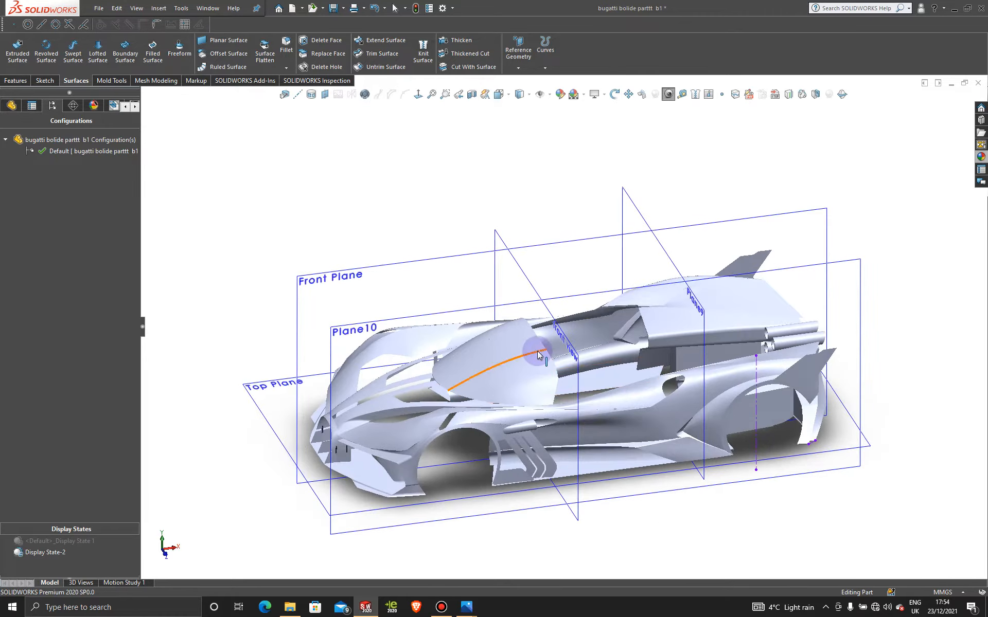
# - Place a point in a new 3D sketch near the windshield's rear edge, at about X -44.52, Y 102.44, Z 0
pyautogui.scroll(-4, 538, 353)
pyautogui.click(45, 82)
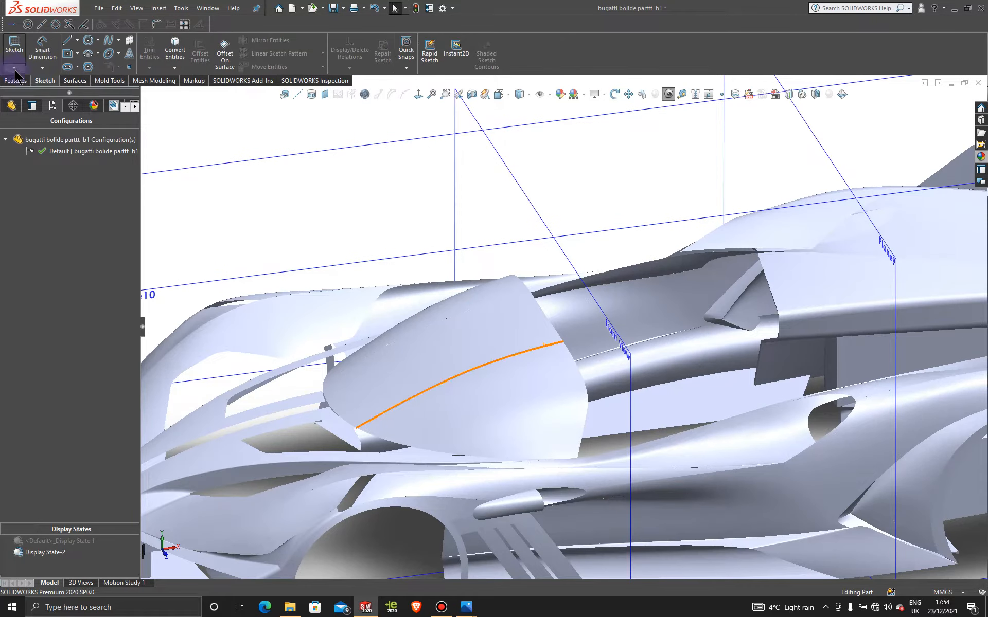
pyautogui.click(14, 68)
pyautogui.click(26, 88)
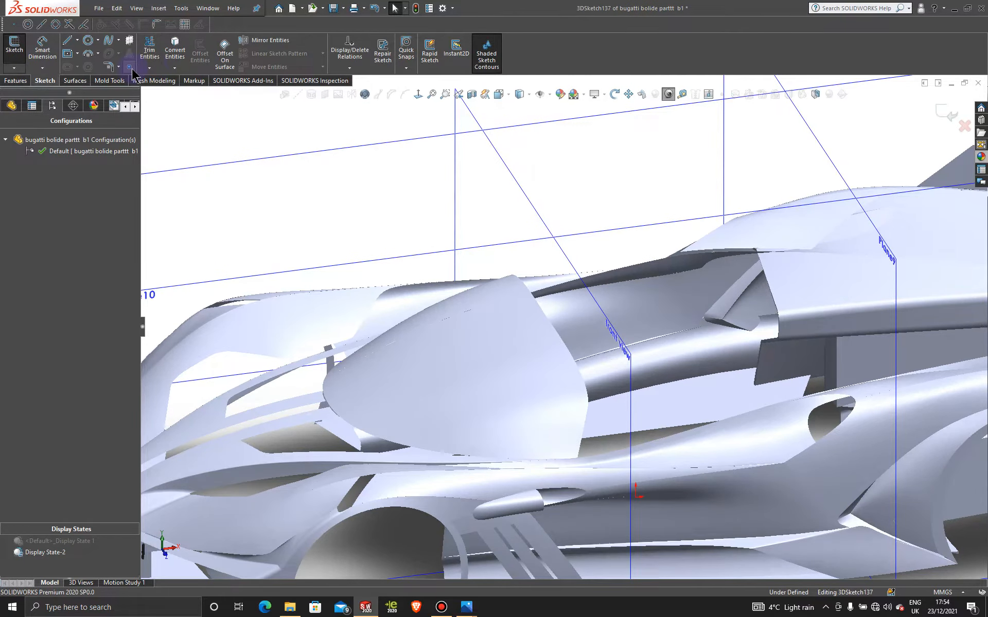
pyautogui.click(130, 67)
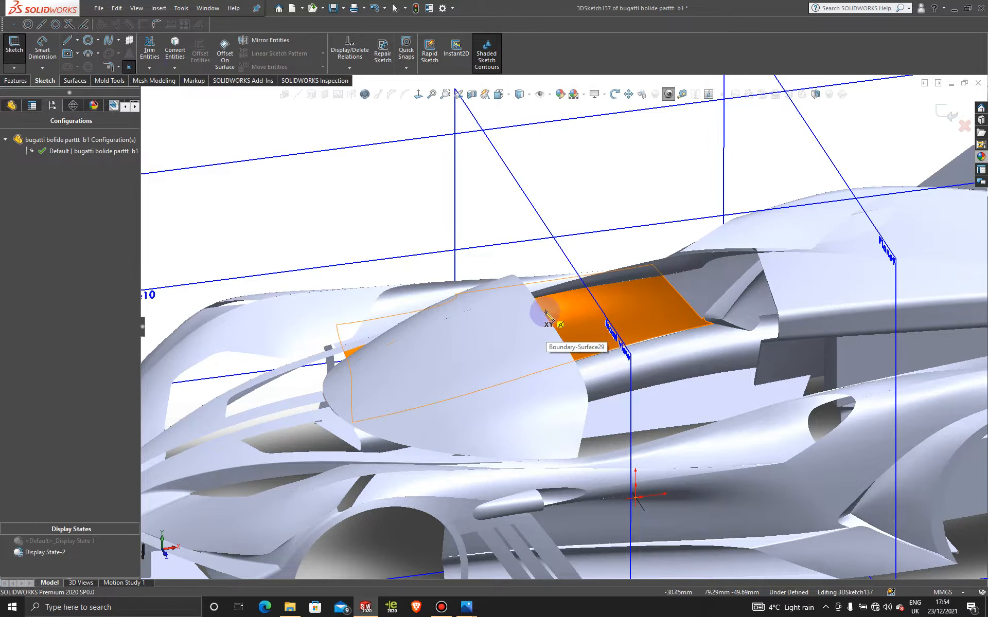
pyautogui.moveTo(500, 328); pyautogui.dragTo(503, 383, button='middle')
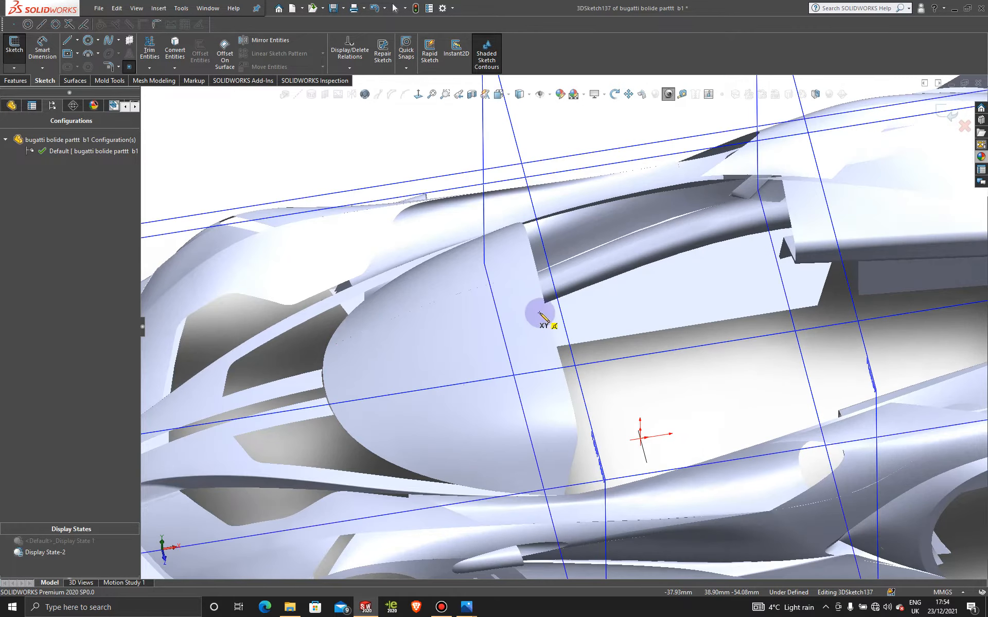
pyautogui.click(547, 314)
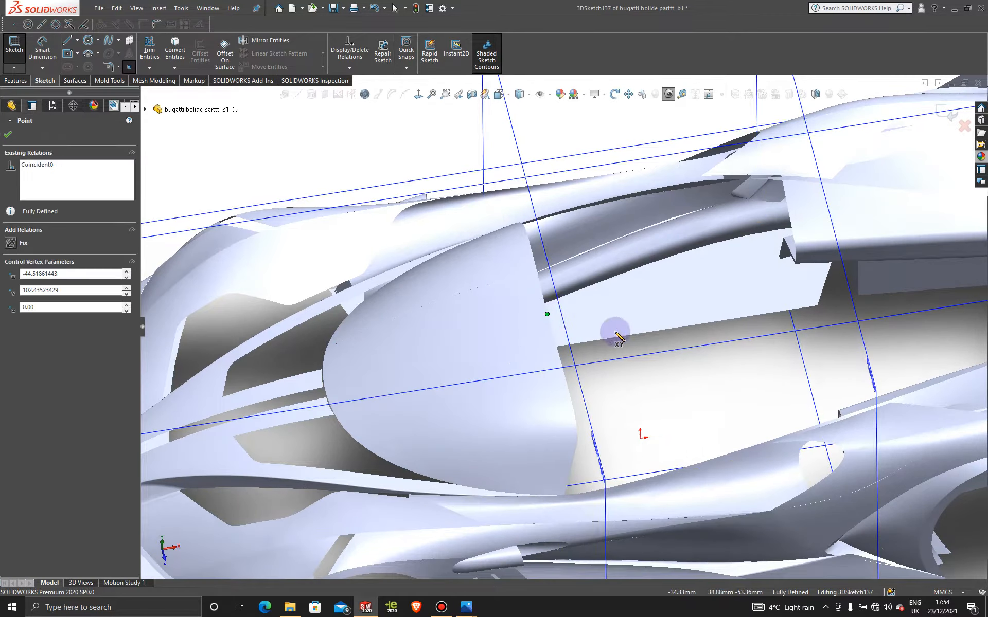
pyautogui.press('Escape')
pyautogui.scroll(4, 605, 339)
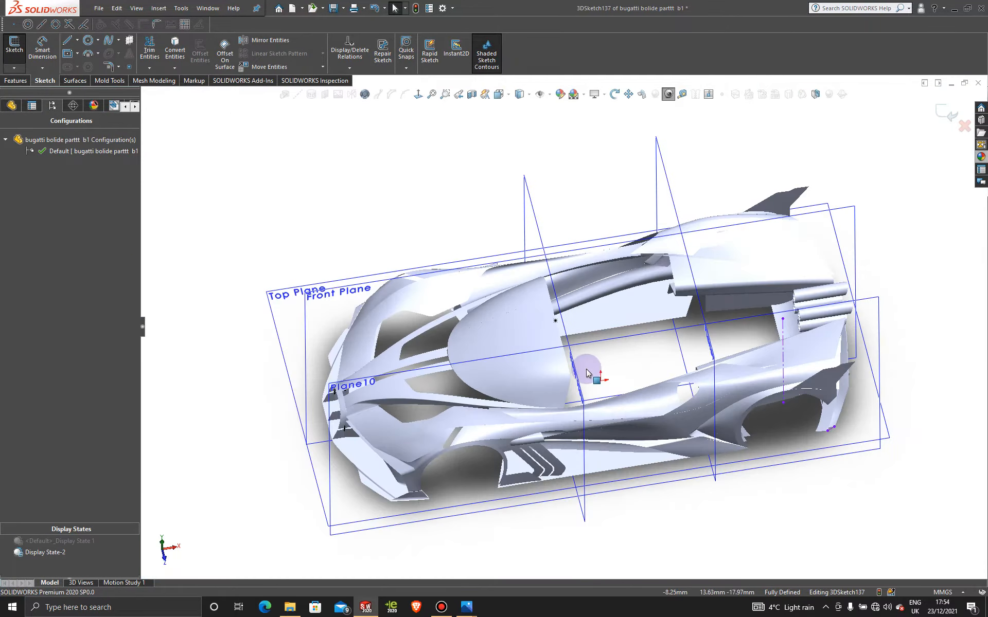
# - Examine the four exhaust pipes at the car's rear and compare them with the reference photo 06_bolide_heck.jpg
pyautogui.moveTo(640, 329); pyautogui.dragTo(529, 269, button='middle')
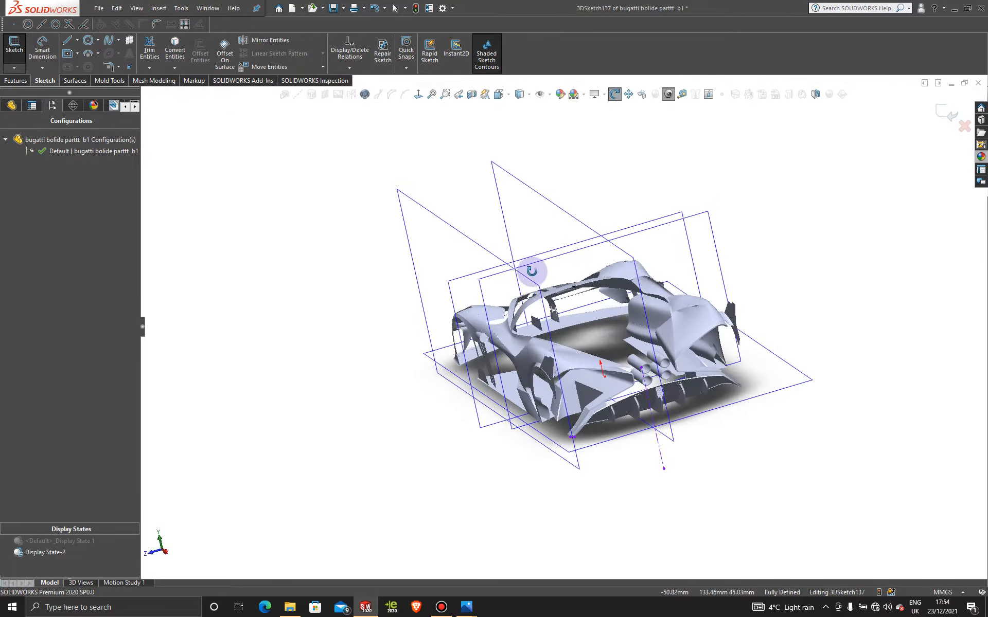
pyautogui.scroll(-5, 606, 380)
pyautogui.scroll(-3, 606, 380)
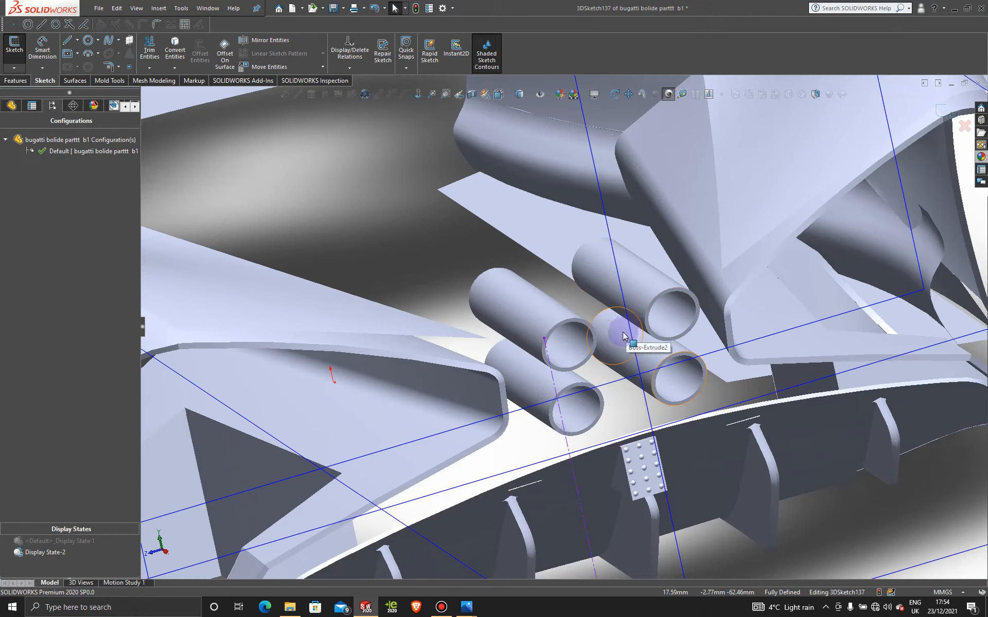
pyautogui.scroll(4, 623, 336)
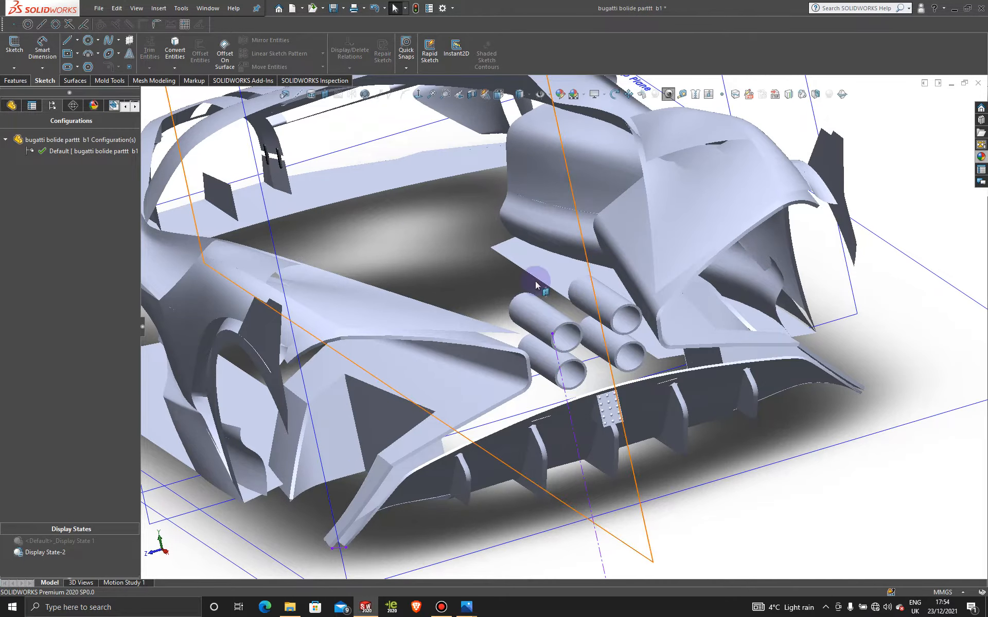
pyautogui.moveTo(467, 609)
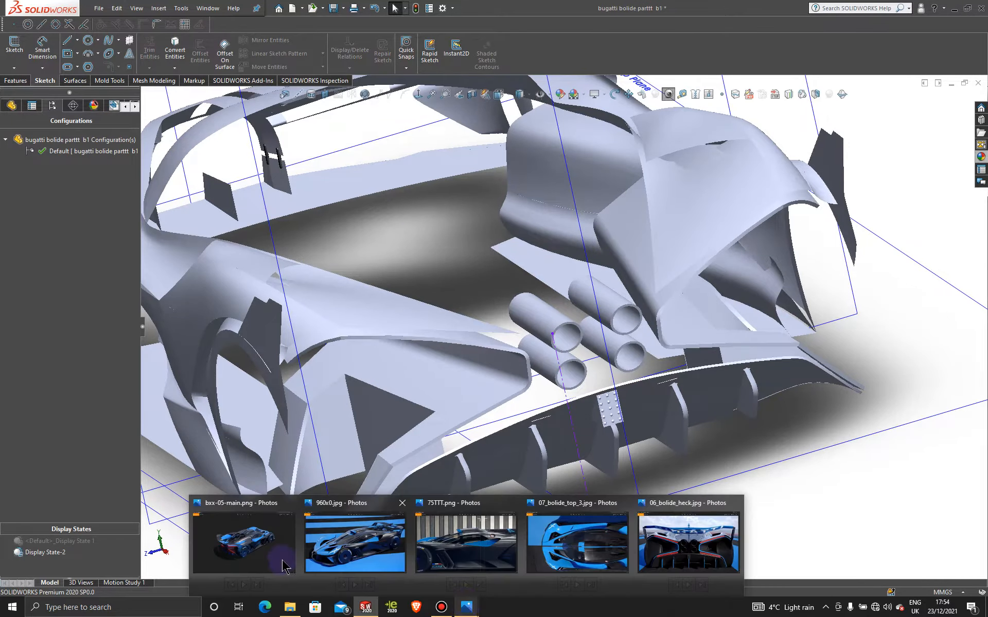
pyautogui.moveTo(255, 551)
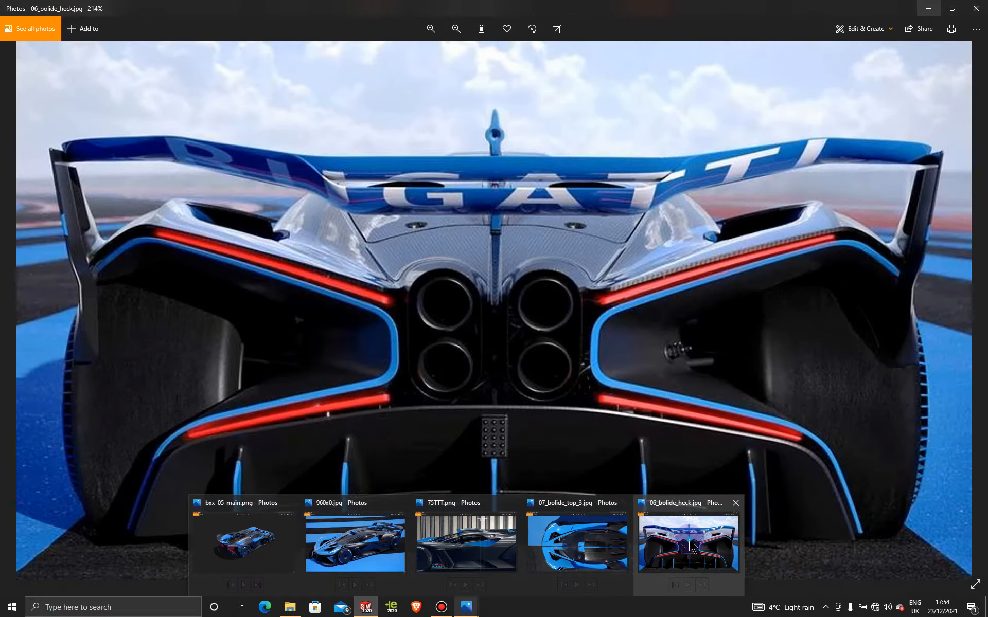
pyautogui.click(692, 546)
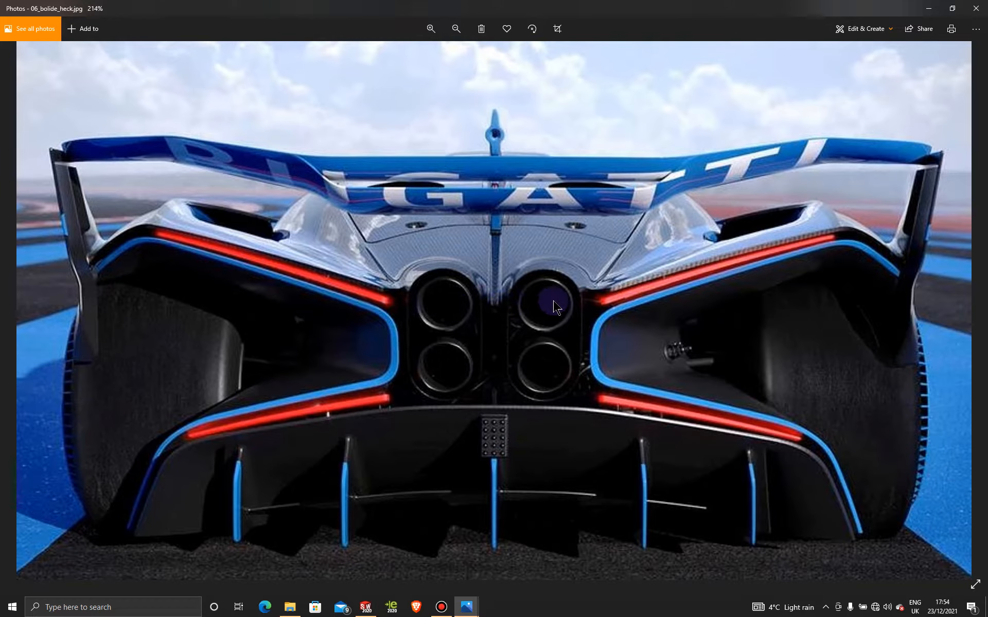
pyautogui.click(929, 10)
# - Draw a construction centerline in a new 3D sketch between the facing edges of the two upper exhaust pipes
pyautogui.scroll(-5, 593, 332)
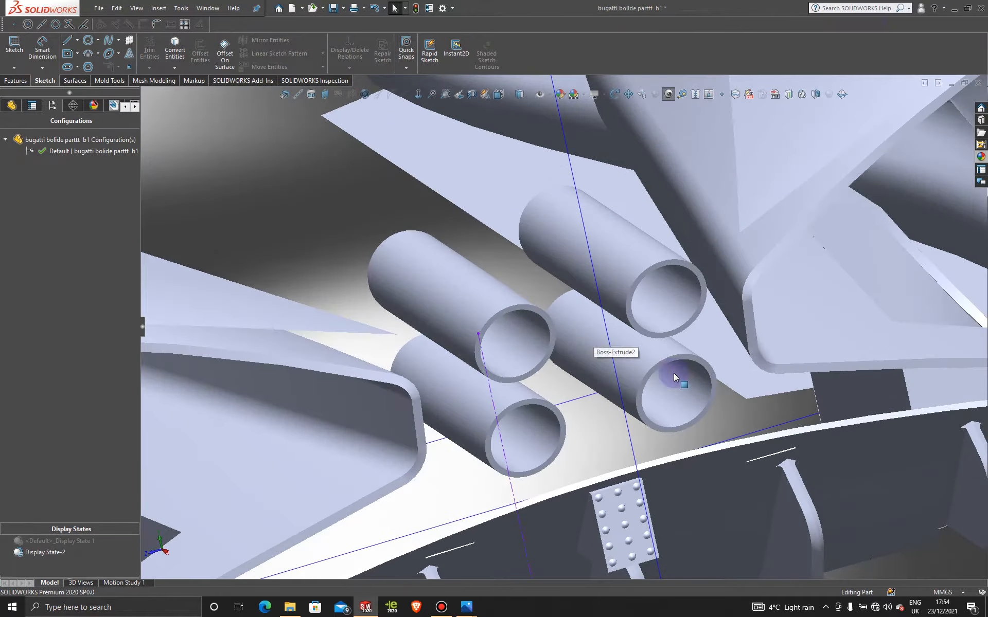
pyautogui.click(16, 70)
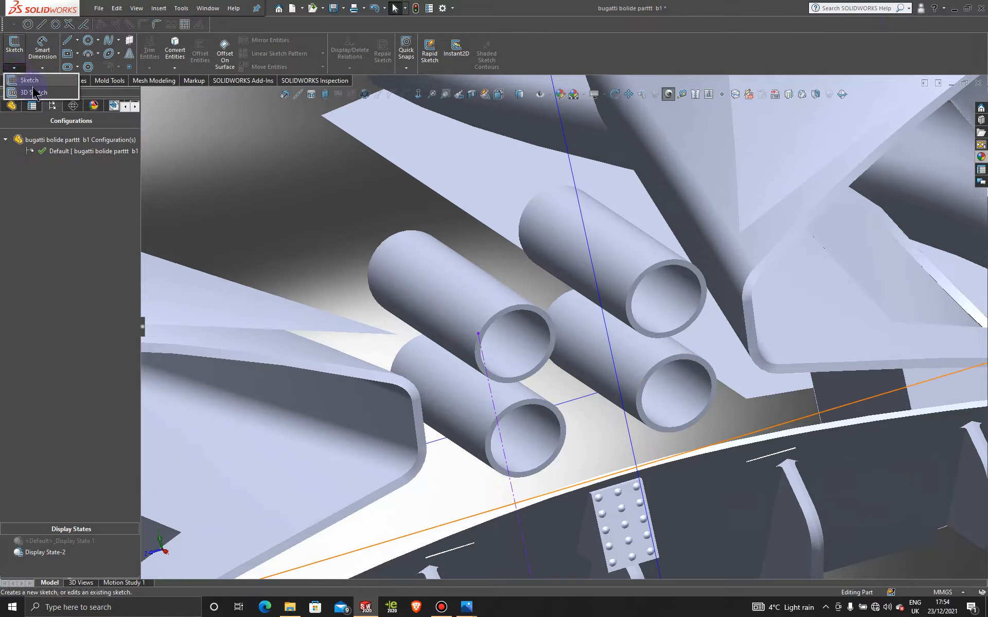
pyautogui.click(26, 93)
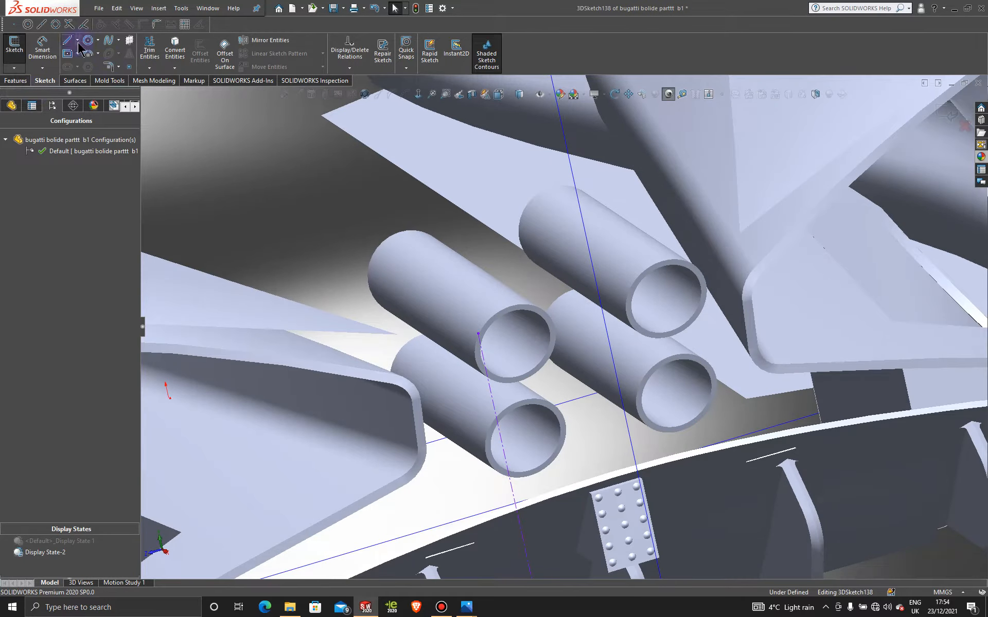
pyautogui.click(77, 40)
pyautogui.click(85, 59)
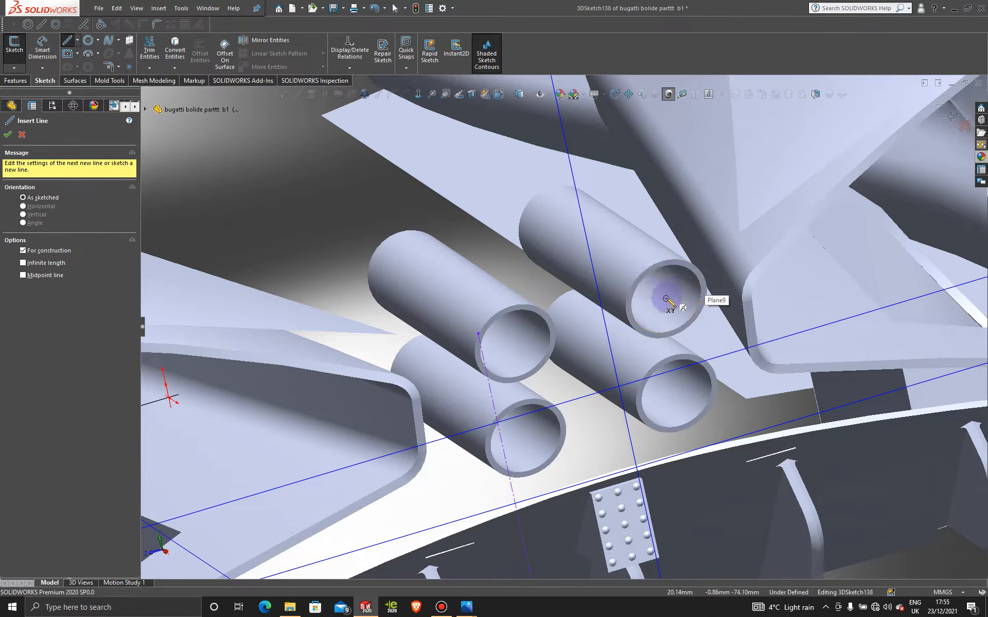
pyautogui.click(667, 299)
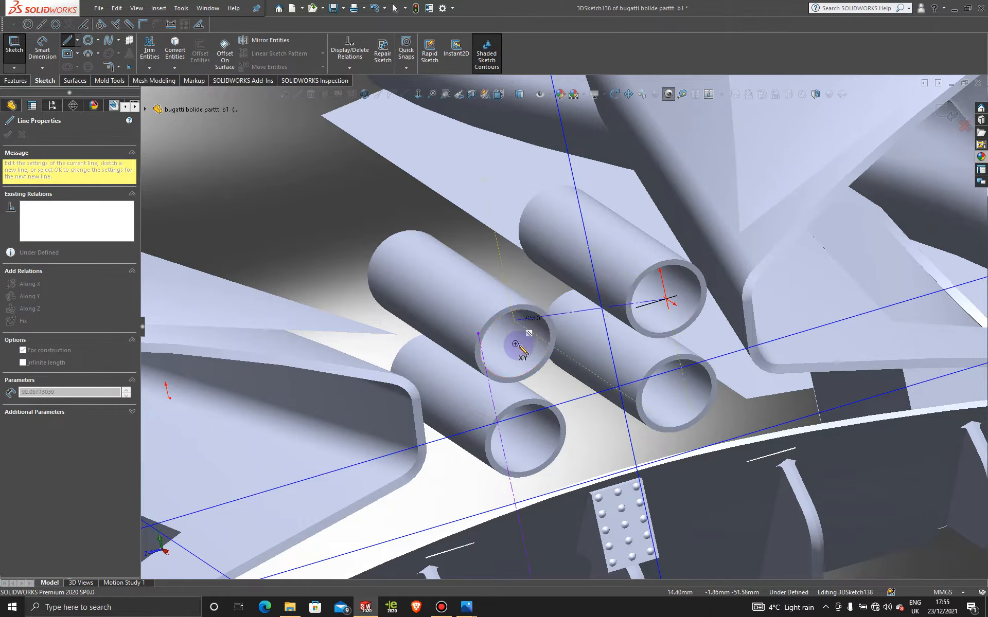
pyautogui.click(550, 333)
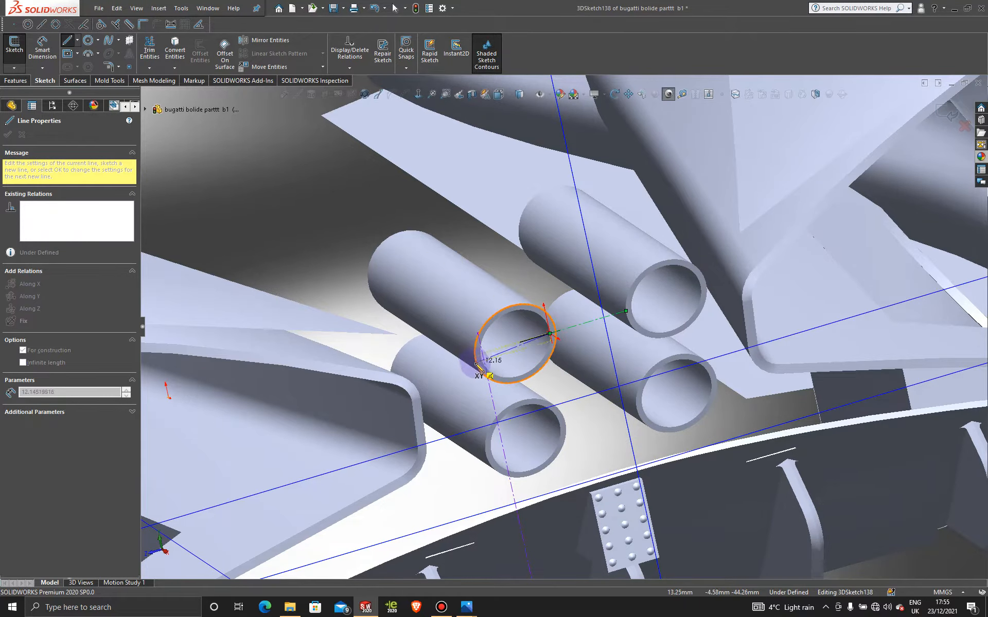
pyautogui.press('Tab')
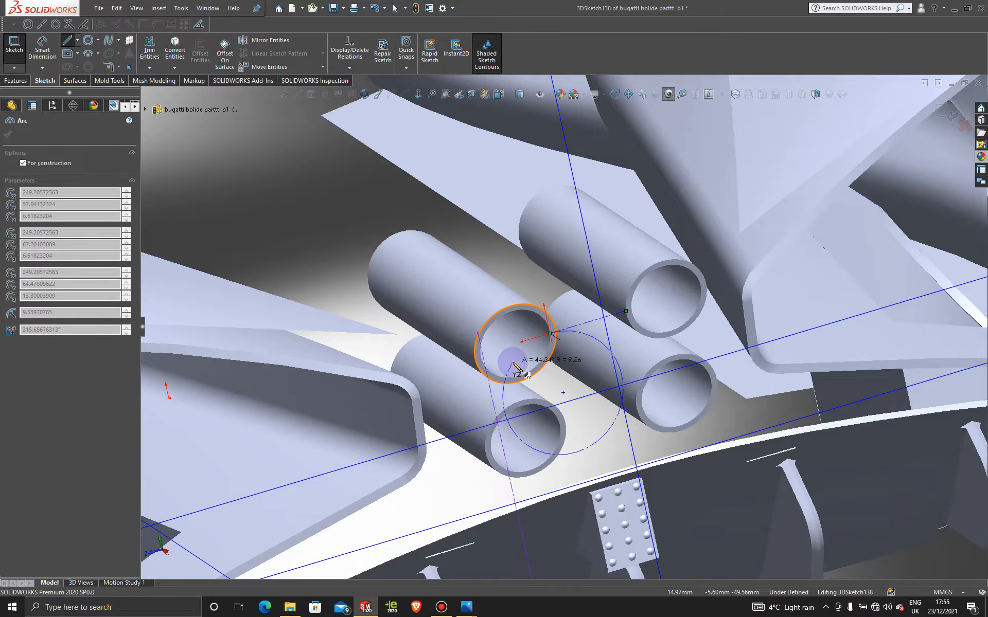
pyautogui.press('Escape')
pyautogui.scroll(2, 570, 327)
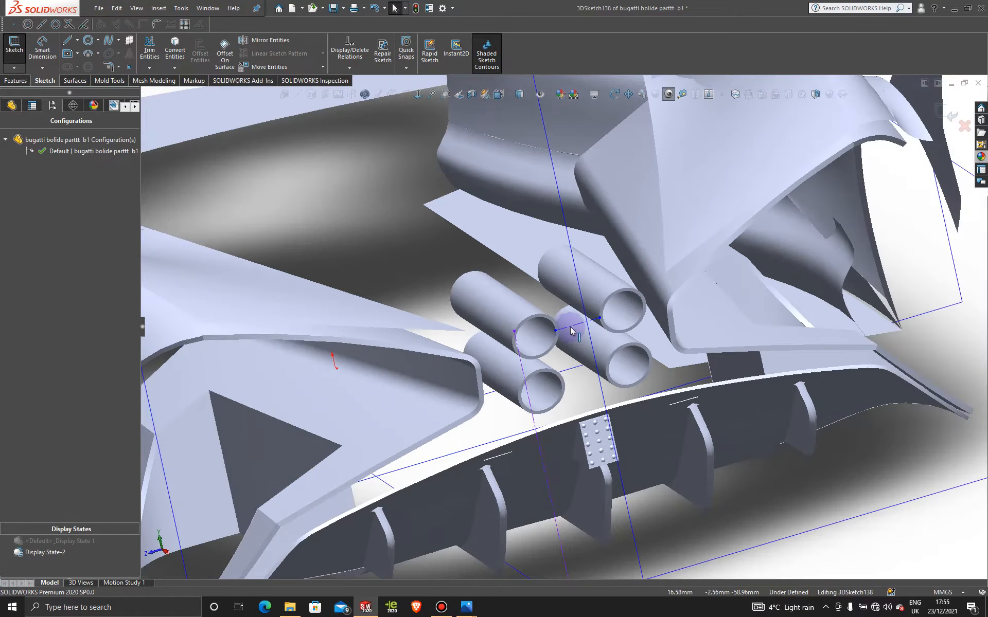
pyautogui.scroll(-3, 571, 325)
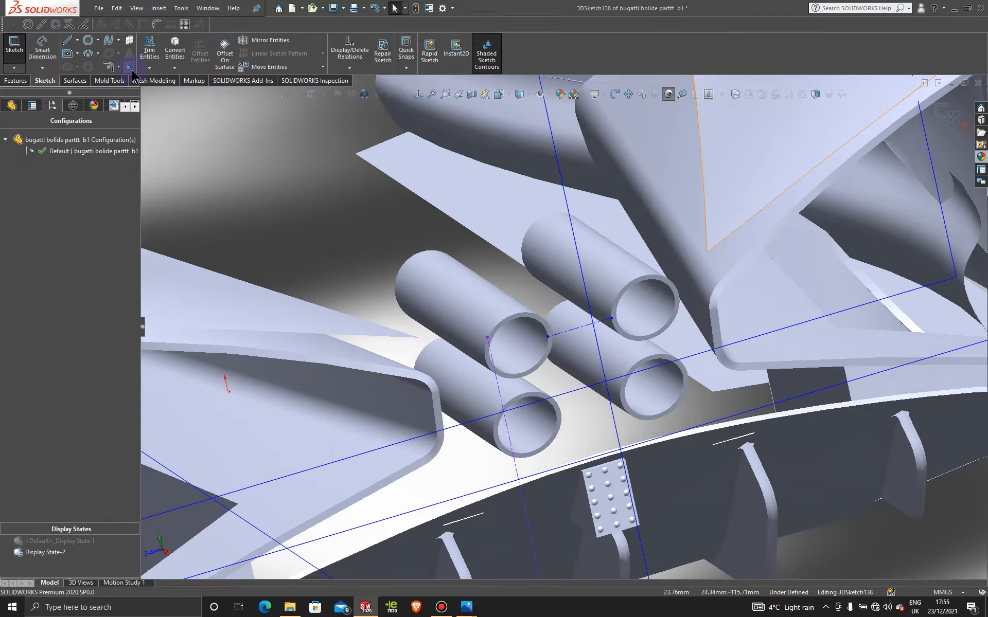
# - Place a point at the midpoint of the construction line between the upper exhaust pipes and close the 3D sketch
pyautogui.click(580, 327)
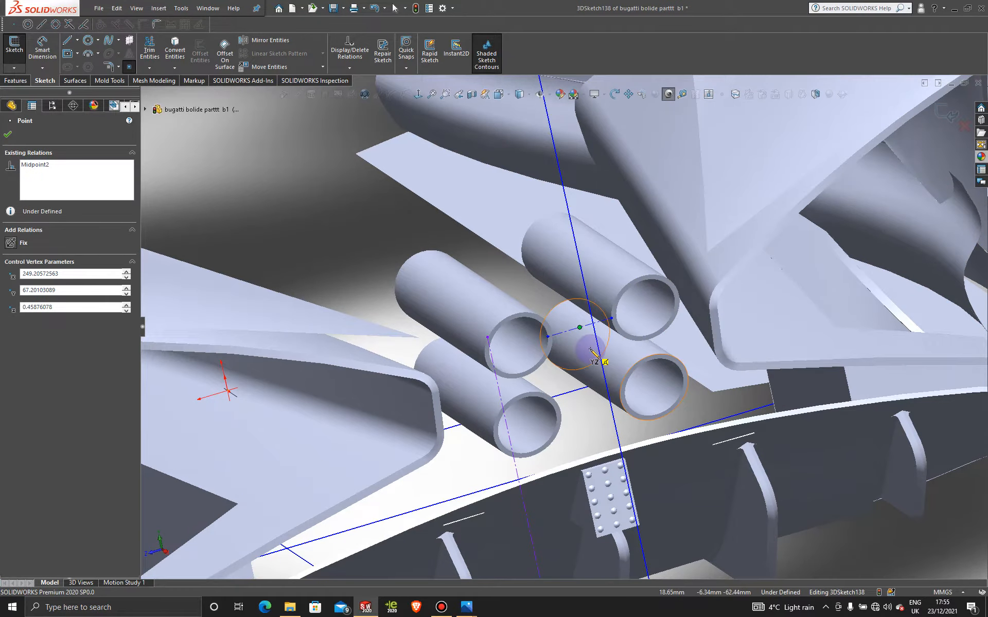
pyautogui.press('Escape')
pyautogui.moveTo(521, 339); pyautogui.dragTo(651, 392, button='middle')
pyautogui.scroll(8, 645, 355)
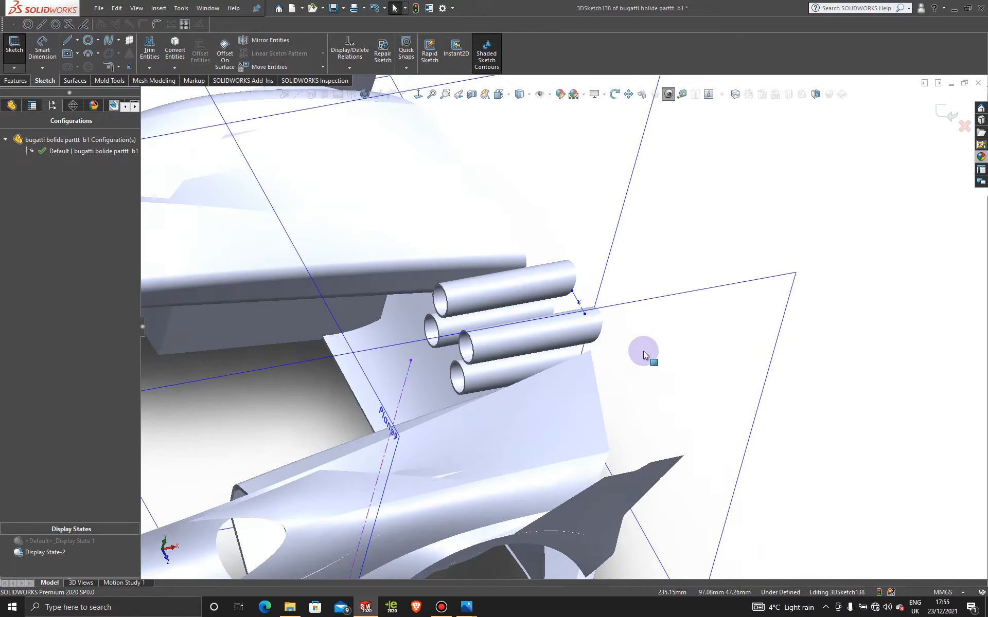
pyautogui.click(939, 112)
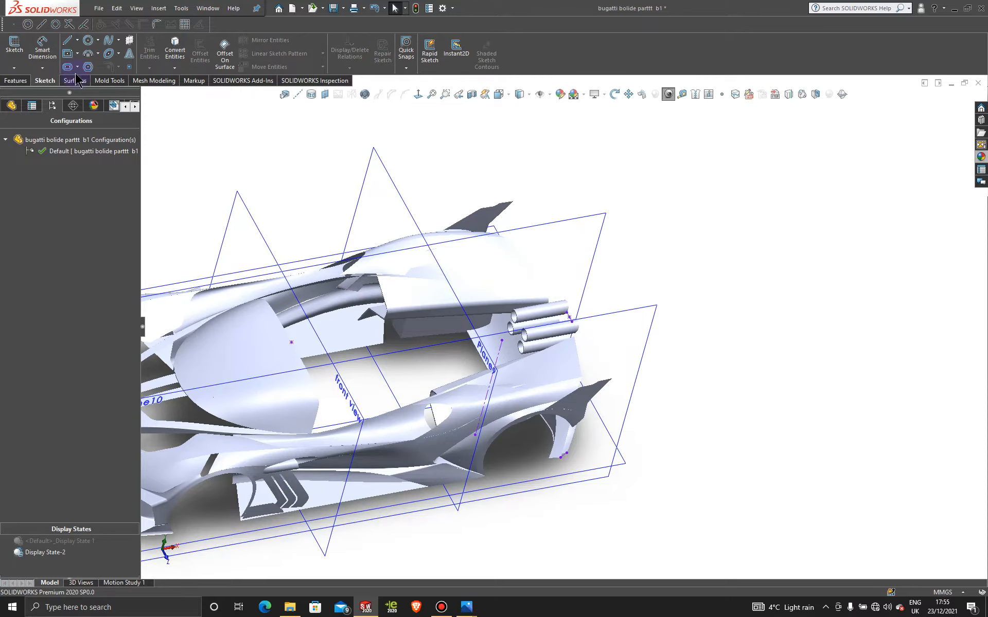
# - Draw a two-point spline in a new 3D sketch from the windshield's rear-edge point to the midpoint between the exhaust pipes
pyautogui.click(14, 67)
pyautogui.click(36, 91)
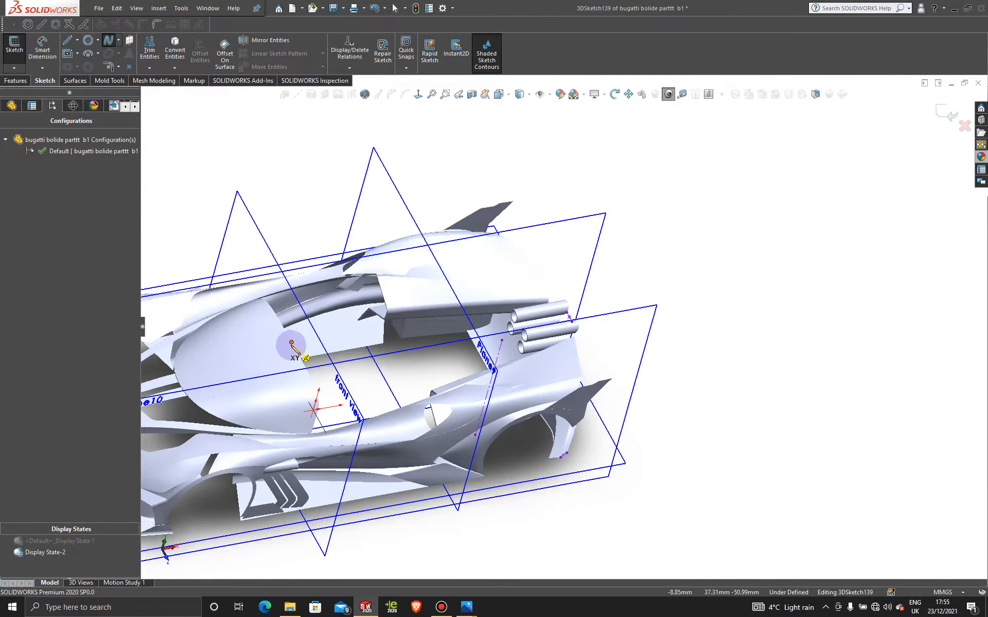
pyautogui.click(553, 326)
pyautogui.scroll(-5, 556, 328)
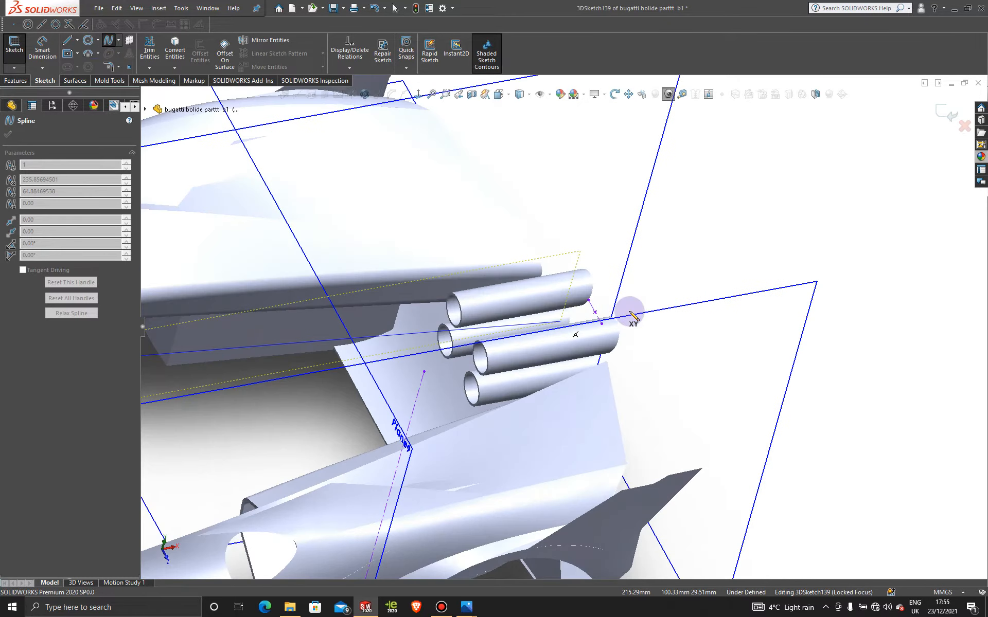
pyautogui.click(595, 312)
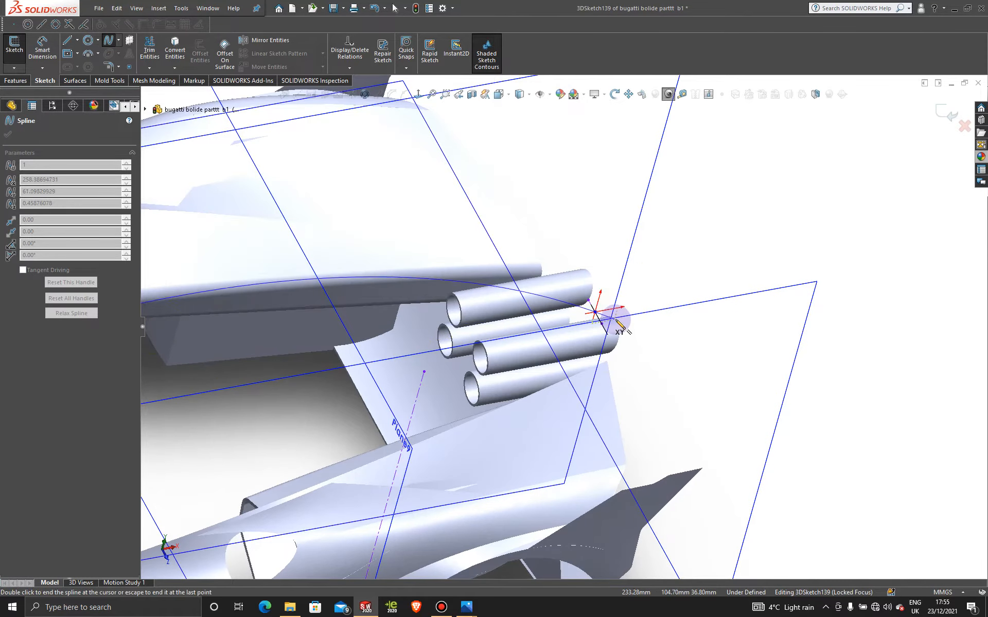
pyautogui.press('Escape')
# - Bend the roof spline into an arched profile in the front view using both end handles, with the front handle at about 4°
pyautogui.scroll(6, 590, 326)
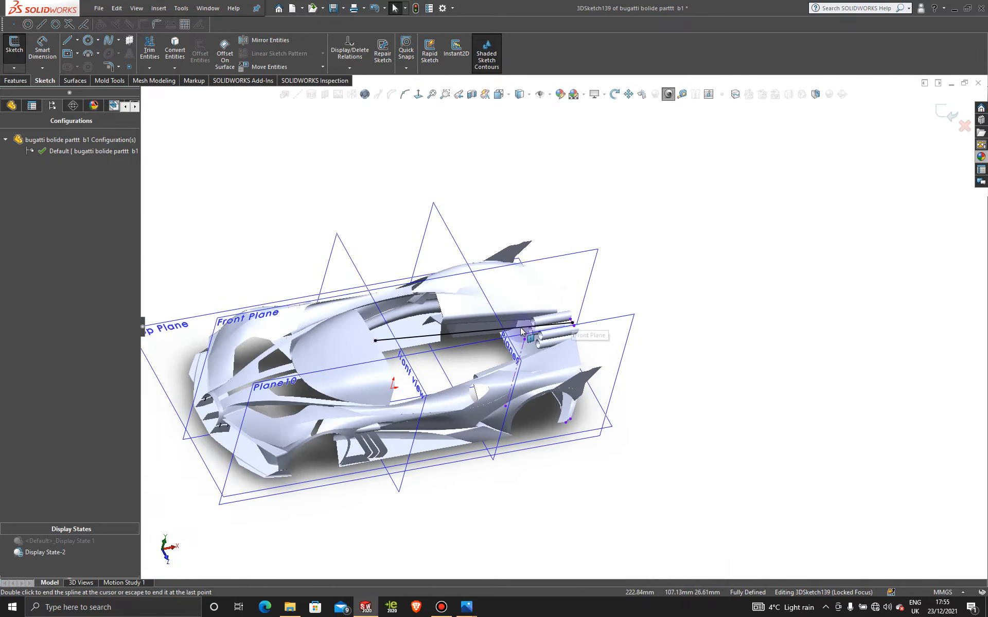
pyautogui.moveTo(461, 370); pyautogui.dragTo(434, 276, button='middle')
pyautogui.press('space')
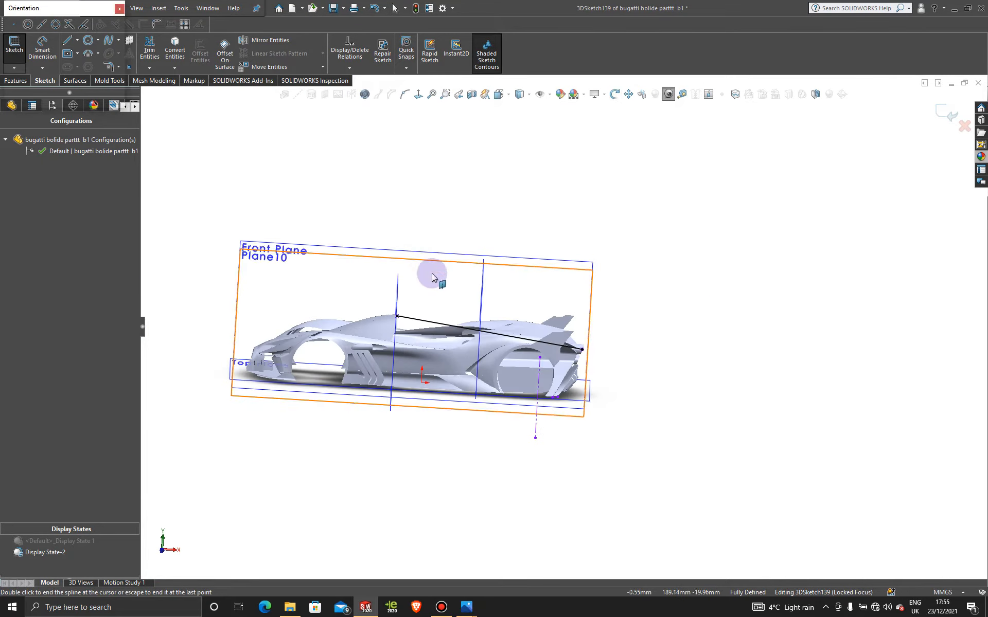
pyautogui.click(408, 395)
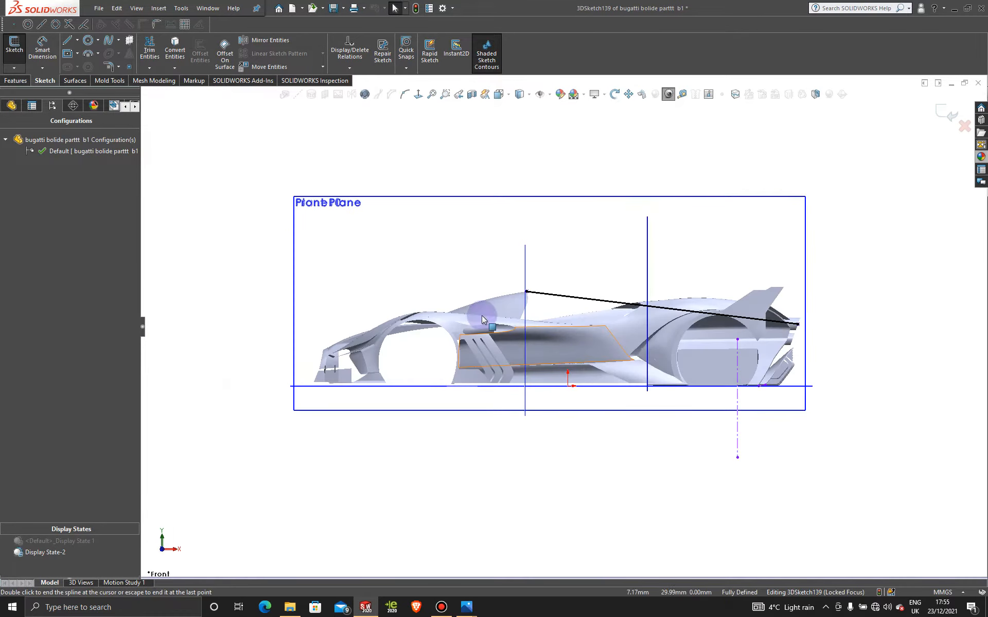
pyautogui.click(591, 302)
pyautogui.scroll(-4, 600, 306)
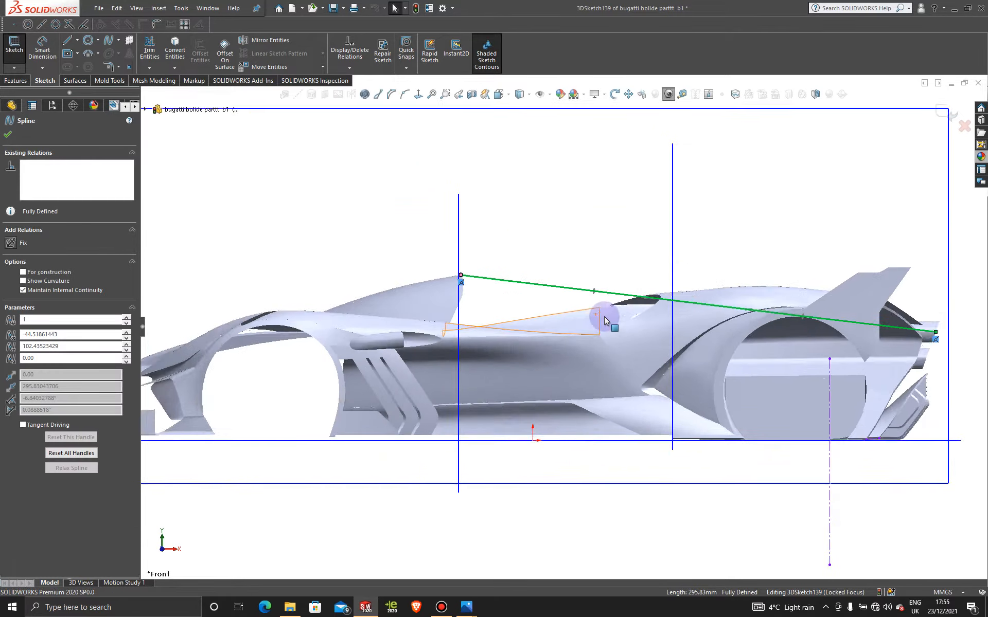
pyautogui.moveTo(661, 293); pyautogui.dragTo(658, 261)
pyautogui.scroll(4, 777, 329)
pyautogui.click(767, 325)
pyautogui.scroll(-4, 762, 314)
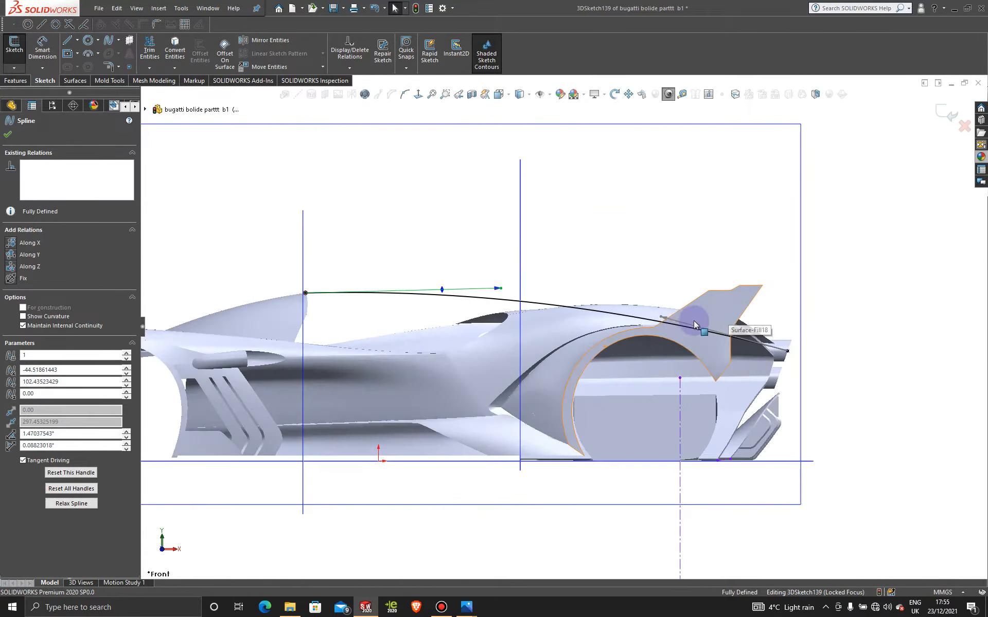
pyautogui.moveTo(658, 330); pyautogui.dragTo(674, 342)
pyautogui.moveTo(434, 291); pyautogui.dragTo(467, 283)
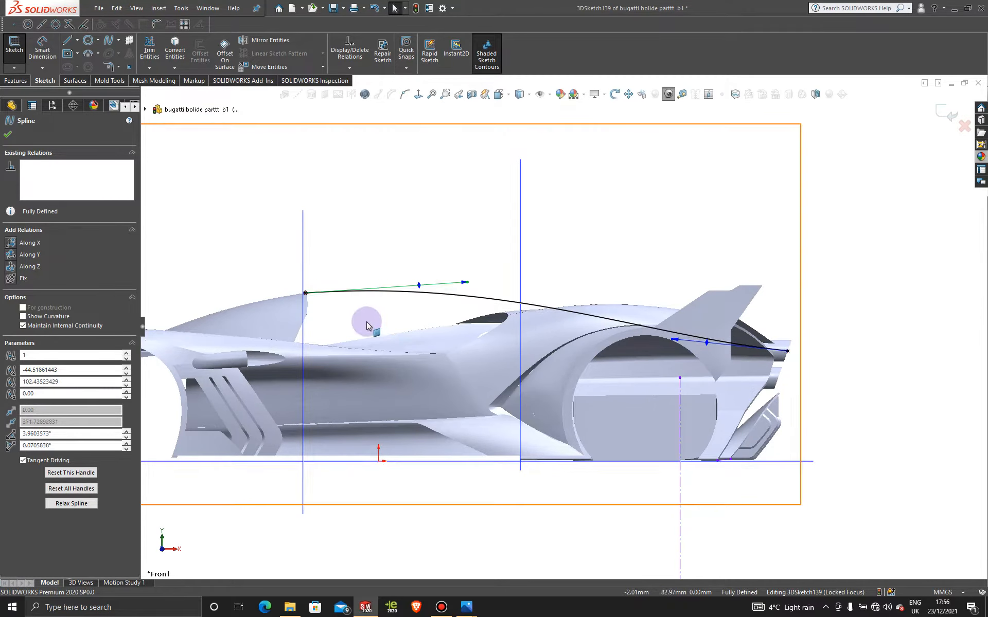
# - Make the roof spline tangent to the windshield's central strip face at its front end
pyautogui.scroll(-2, 300, 298)
pyautogui.scroll(-3, 273, 289)
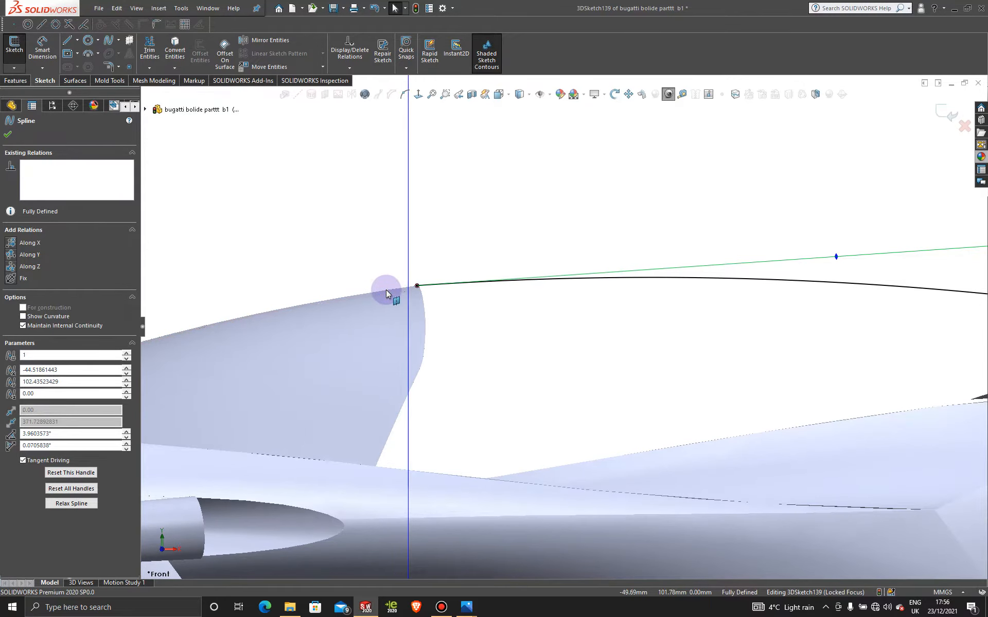
pyautogui.moveTo(389, 297); pyautogui.dragTo(376, 269)
pyautogui.press('Escape')
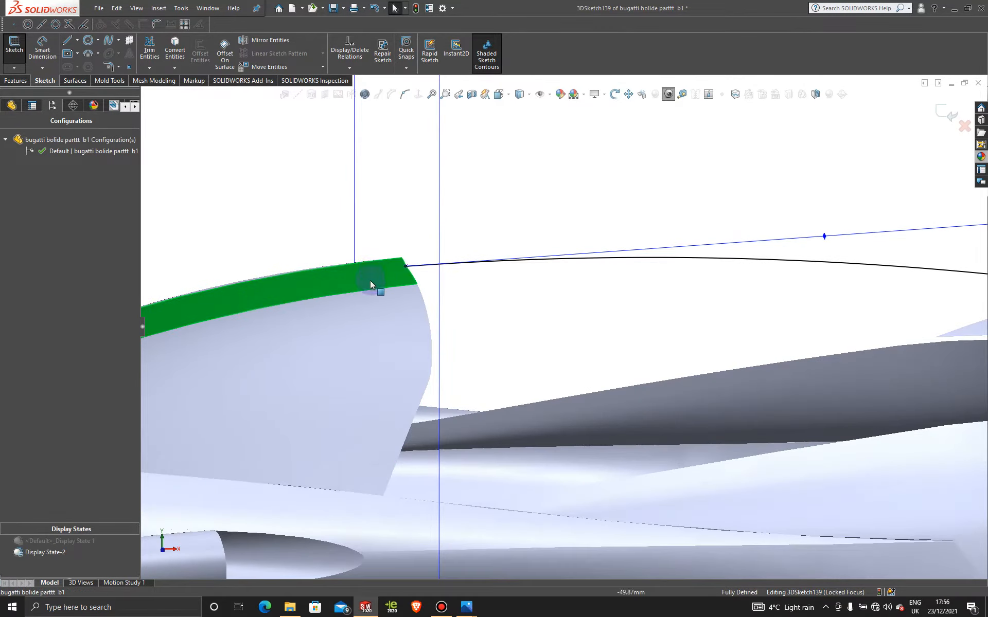
pyautogui.scroll(2, 370, 281)
pyautogui.moveTo(387, 282); pyautogui.dragTo(385, 304, button='middle')
pyautogui.scroll(1, 386, 304)
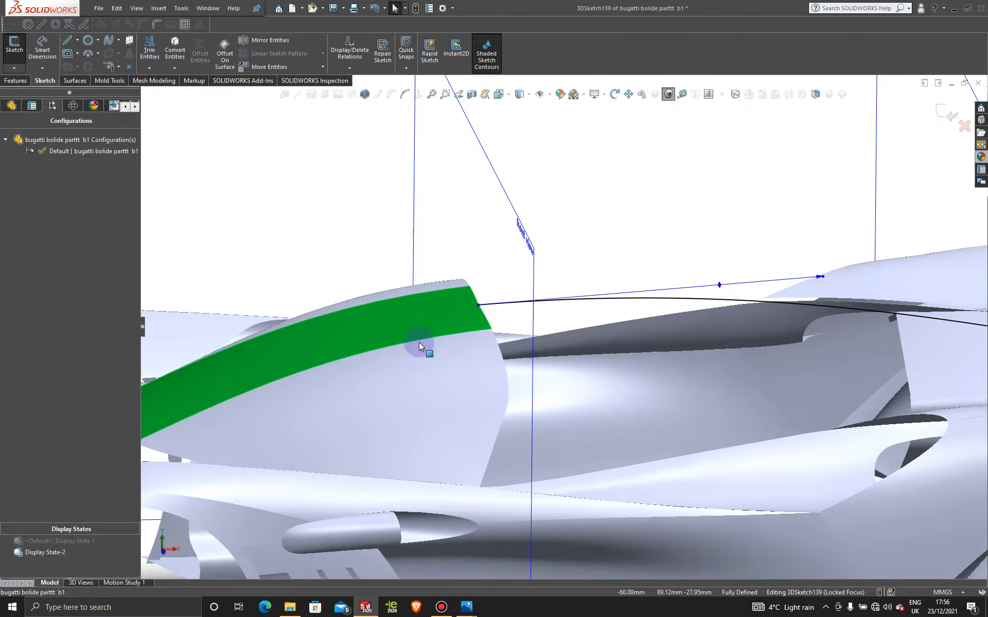
pyautogui.click(606, 304)
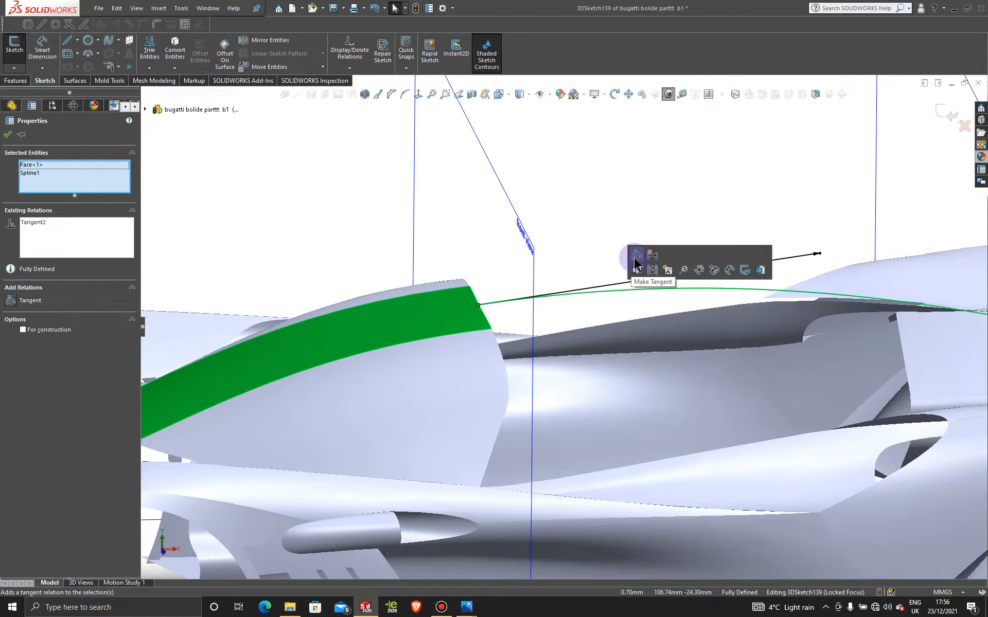
pyautogui.click(8, 136)
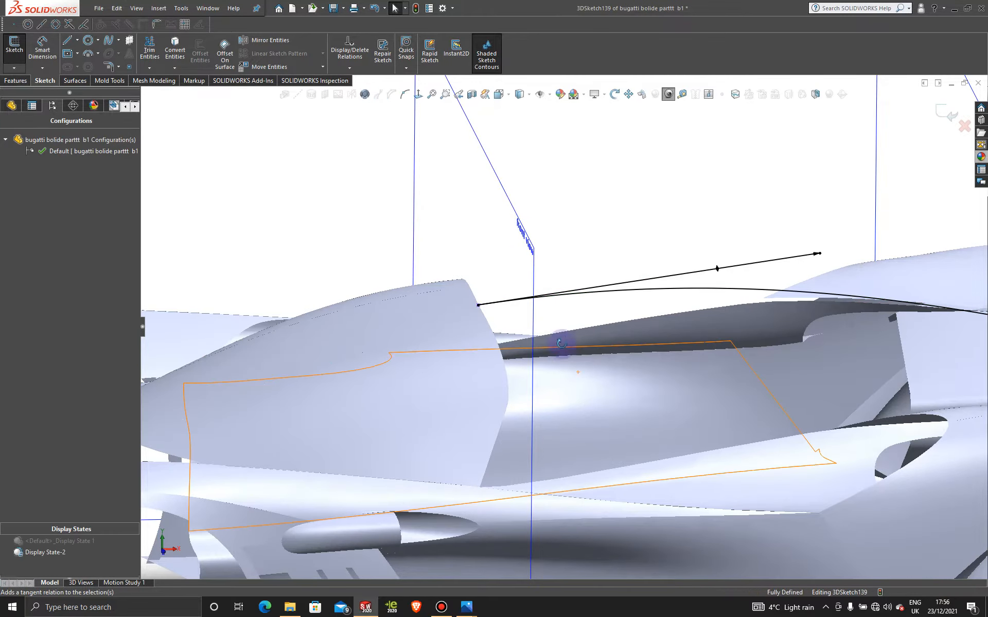
# - Activate Display State 1 in the front view to compare the roof spline with the side blueprint
pyautogui.moveTo(562, 341); pyautogui.dragTo(554, 321, button='middle')
pyautogui.scroll(8, 418, 362)
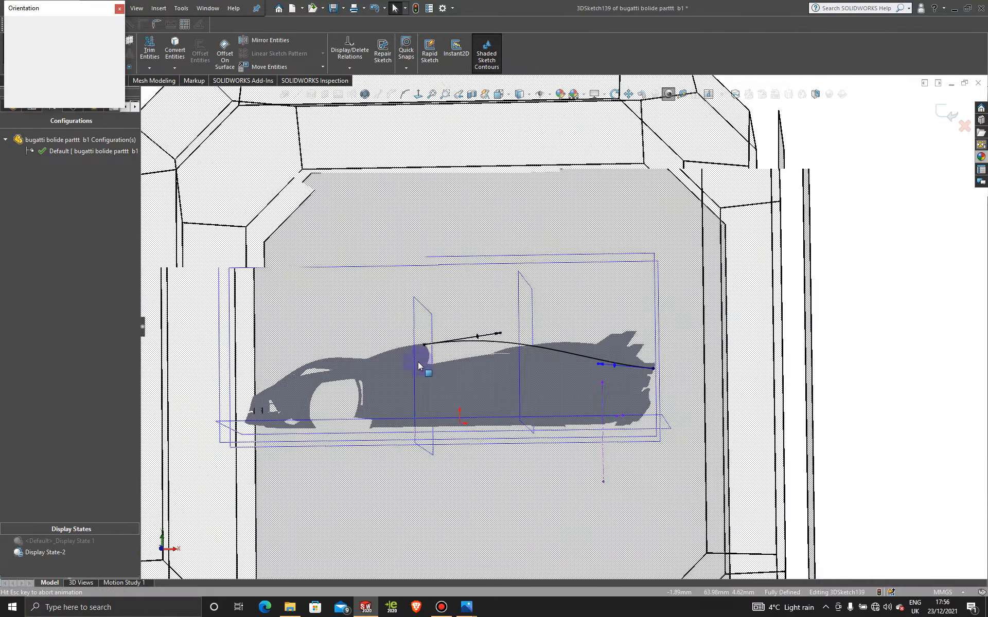
pyautogui.scroll(-10, 418, 362)
pyautogui.hotkey('ctrl', '1')
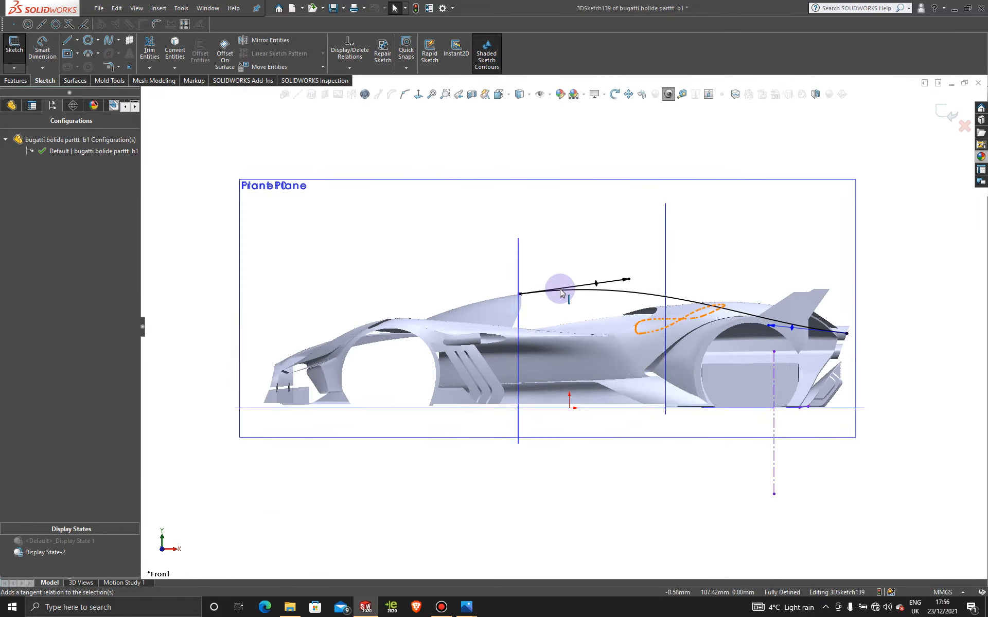
pyautogui.click(92, 544)
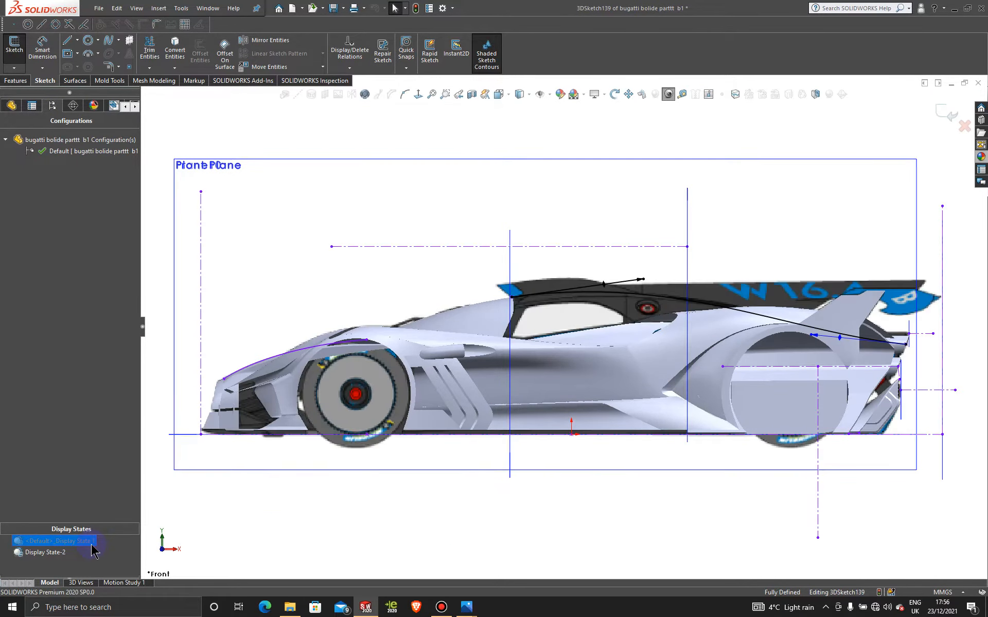
# - Adjust the roof spline's rear handle to an angle of about -8.7° against the side blueprint and close the sketch
pyautogui.scroll(-2, 577, 359)
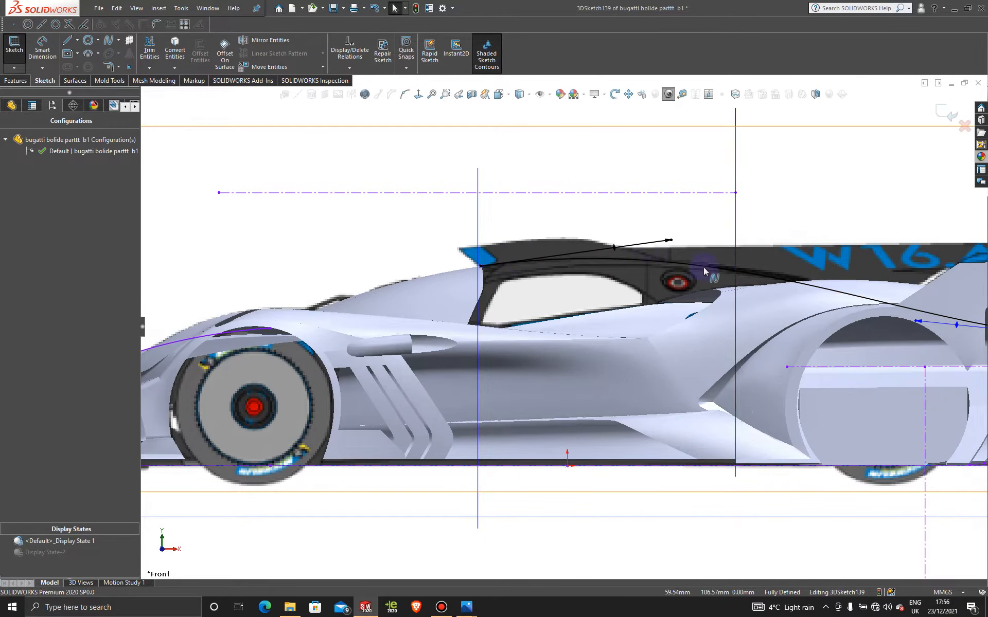
pyautogui.press('f')
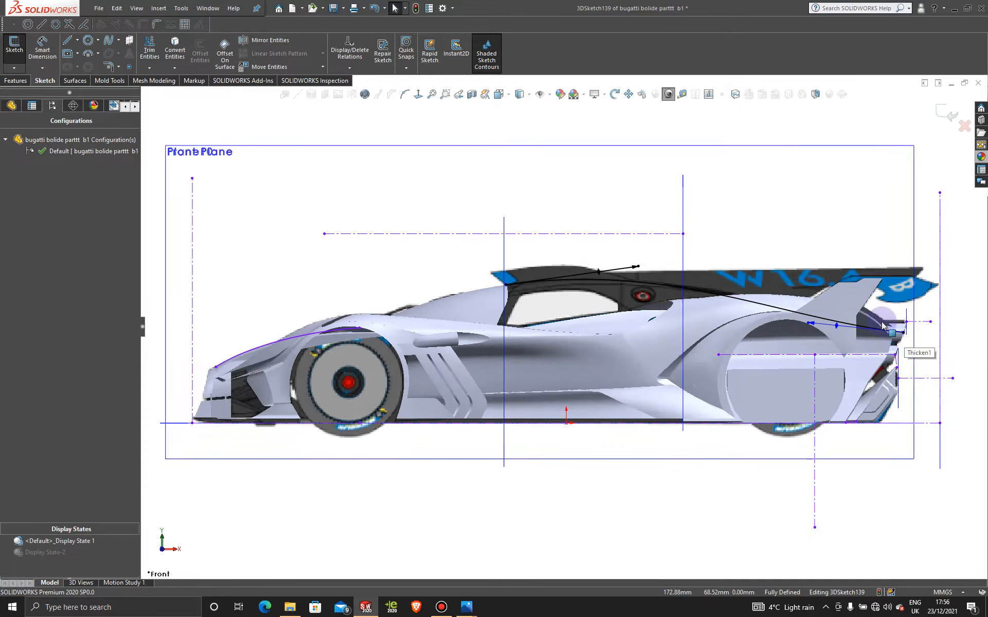
pyautogui.scroll(-2, 881, 325)
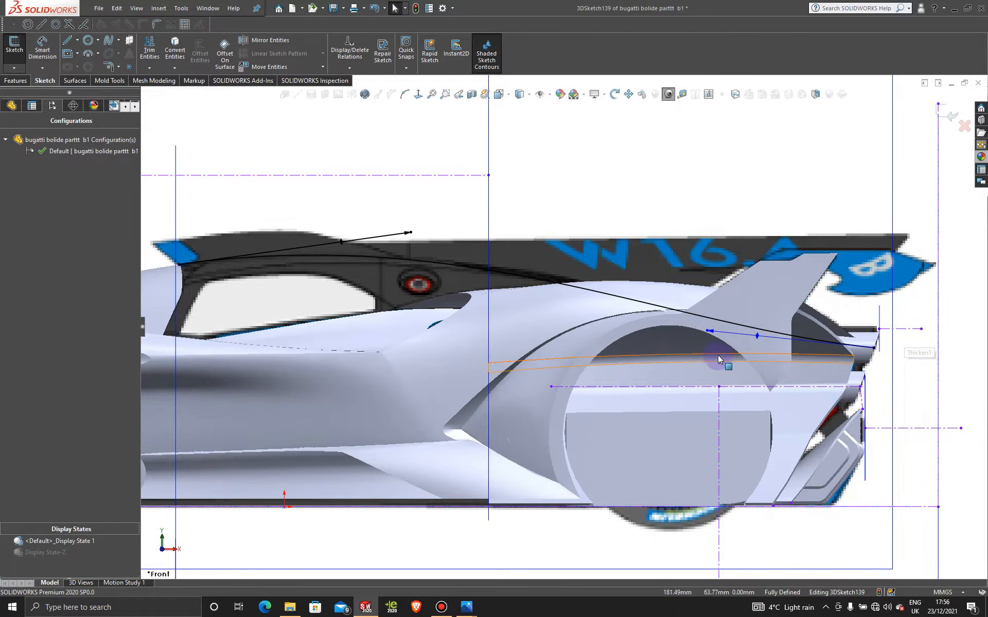
pyautogui.click(709, 328)
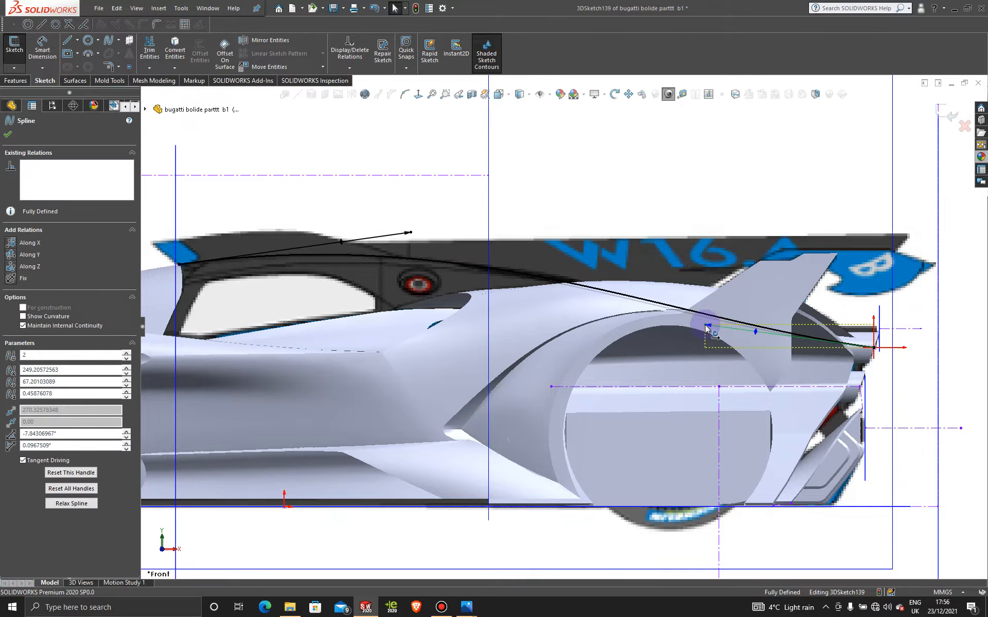
pyautogui.moveTo(706, 326); pyautogui.dragTo(709, 323)
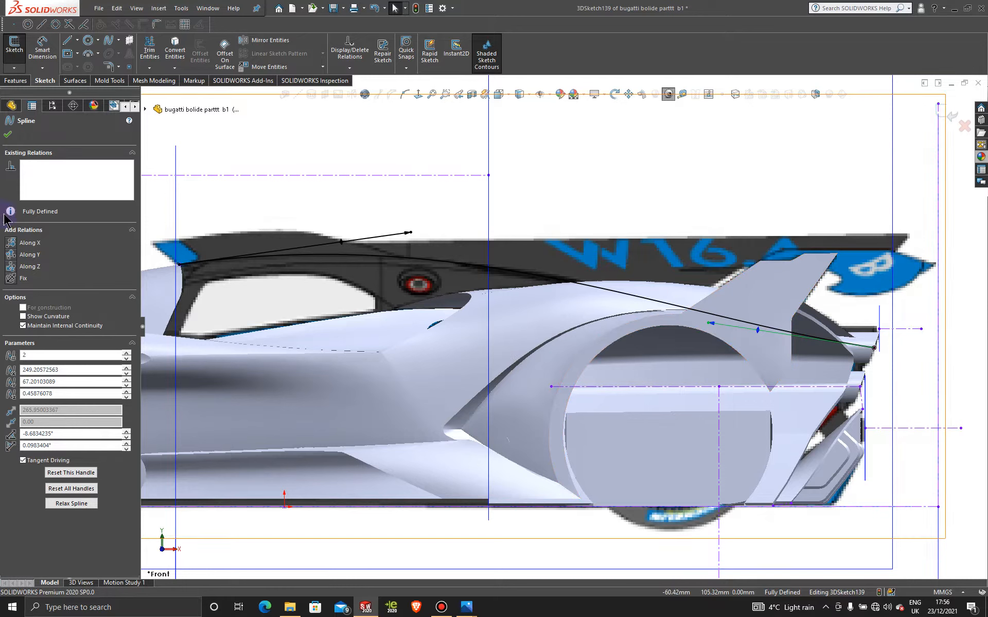
pyautogui.click(7, 137)
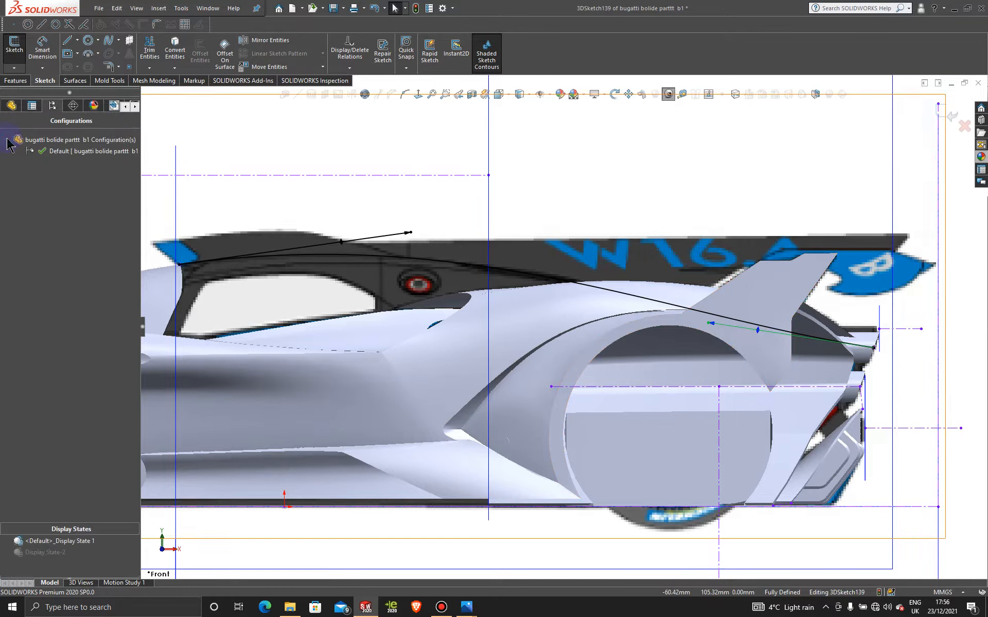
pyautogui.click(938, 112)
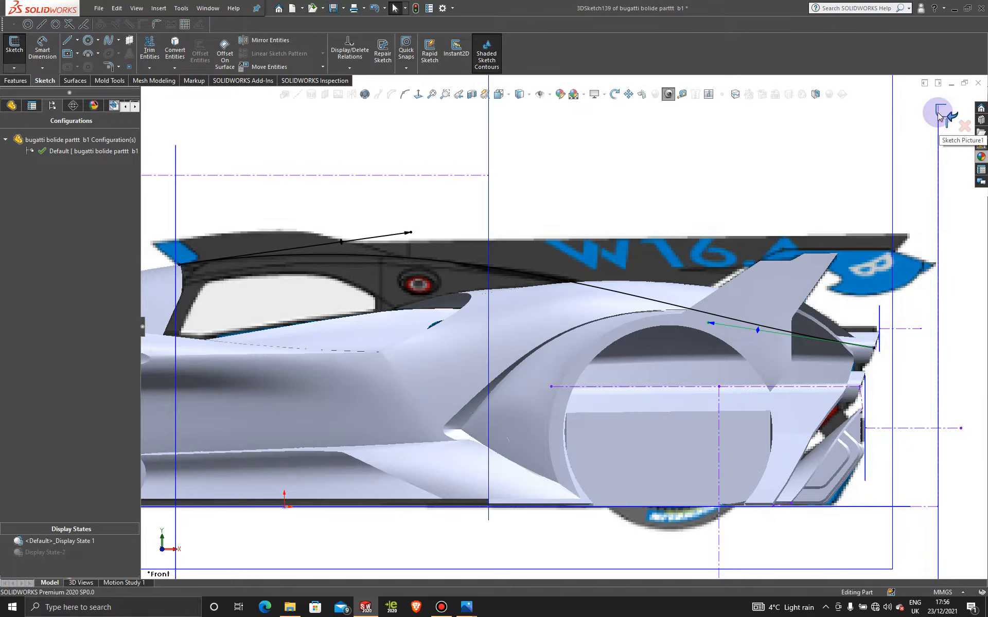
# - Switch to Display State-2 and examine the roof spline between the windshield and the exhaust pipes from several angles
pyautogui.scroll(3, 339, 221)
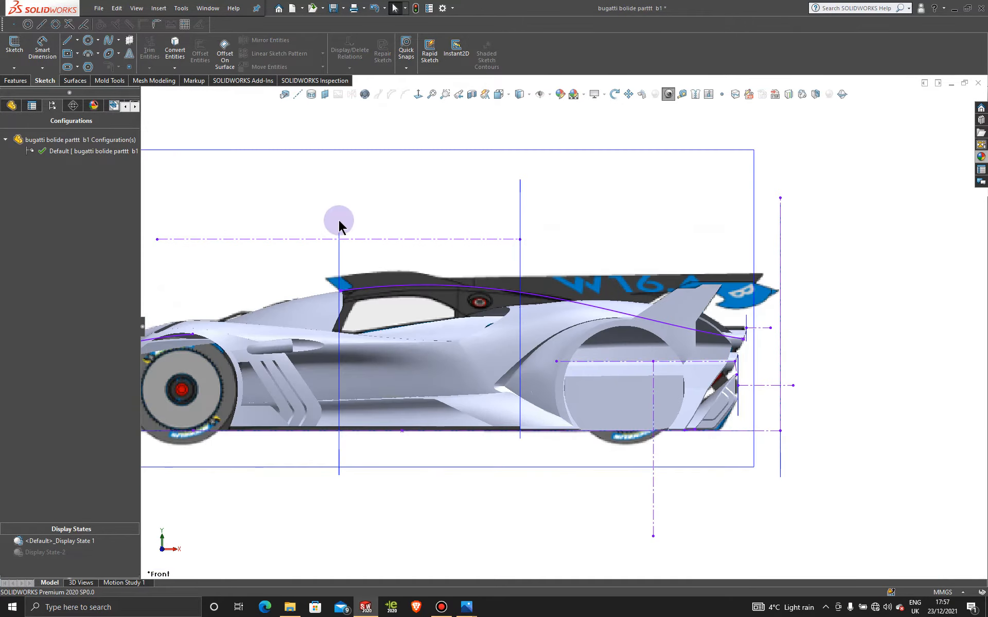
pyautogui.moveTo(339, 222); pyautogui.dragTo(383, 319, button='middle')
pyautogui.click(45, 552)
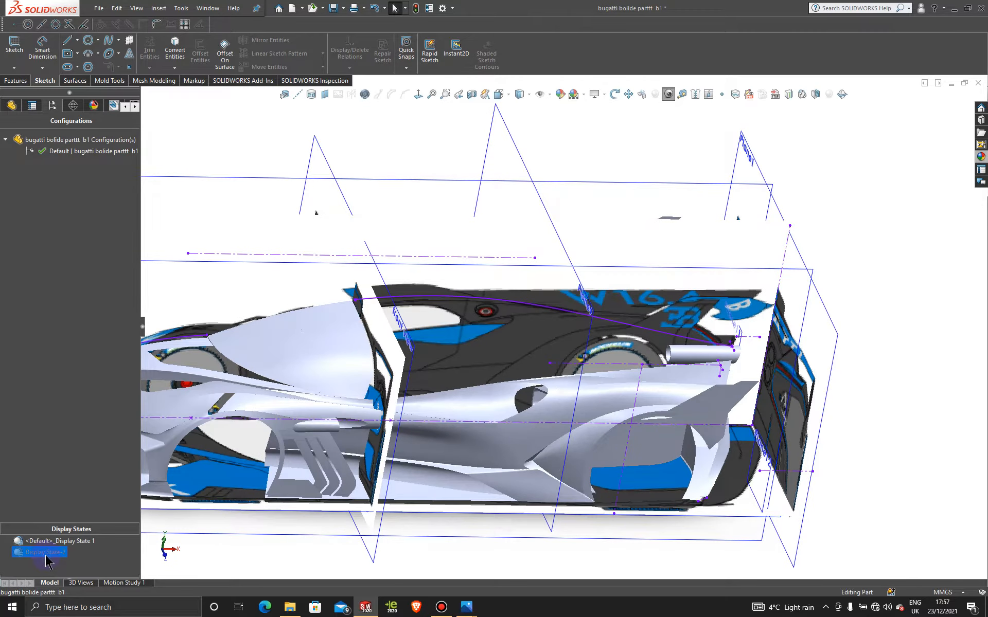
pyautogui.moveTo(441, 412); pyautogui.dragTo(490, 329, button='middle')
pyautogui.scroll(-3, 490, 329)
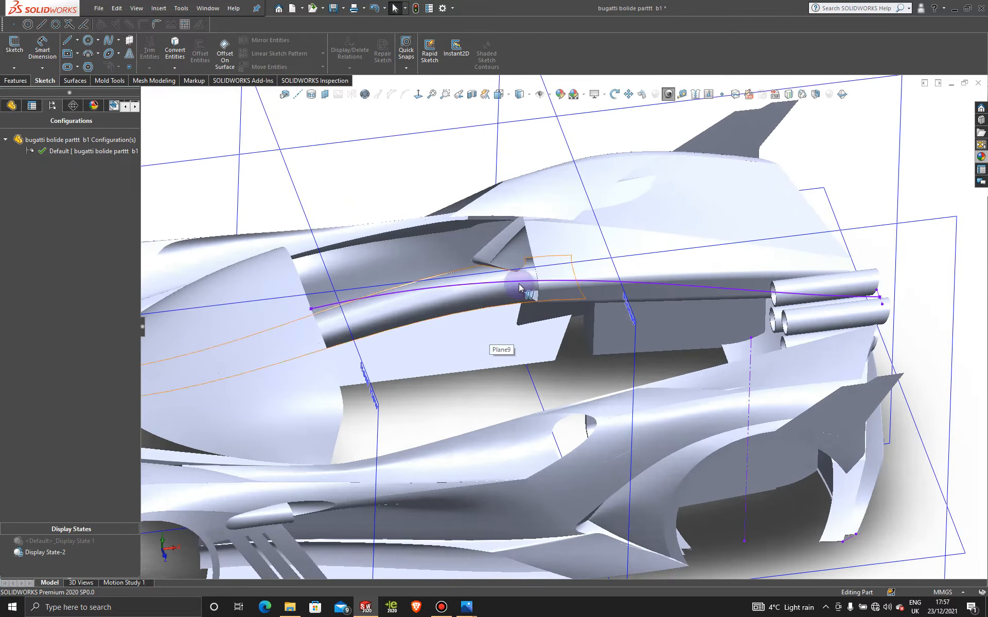
pyautogui.scroll(5, 450, 411)
pyautogui.moveTo(449, 410); pyautogui.dragTo(452, 293, button='middle')
pyautogui.scroll(-3, 554, 337)
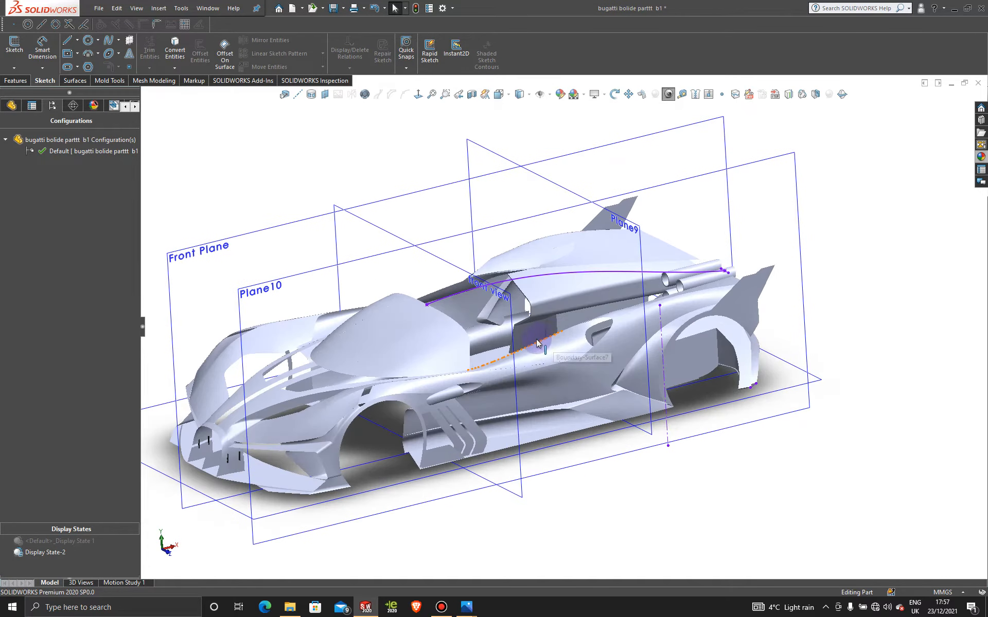
# - Activate Display State 1 and view the car from the top over its blueprint picture
pyautogui.click(77, 542)
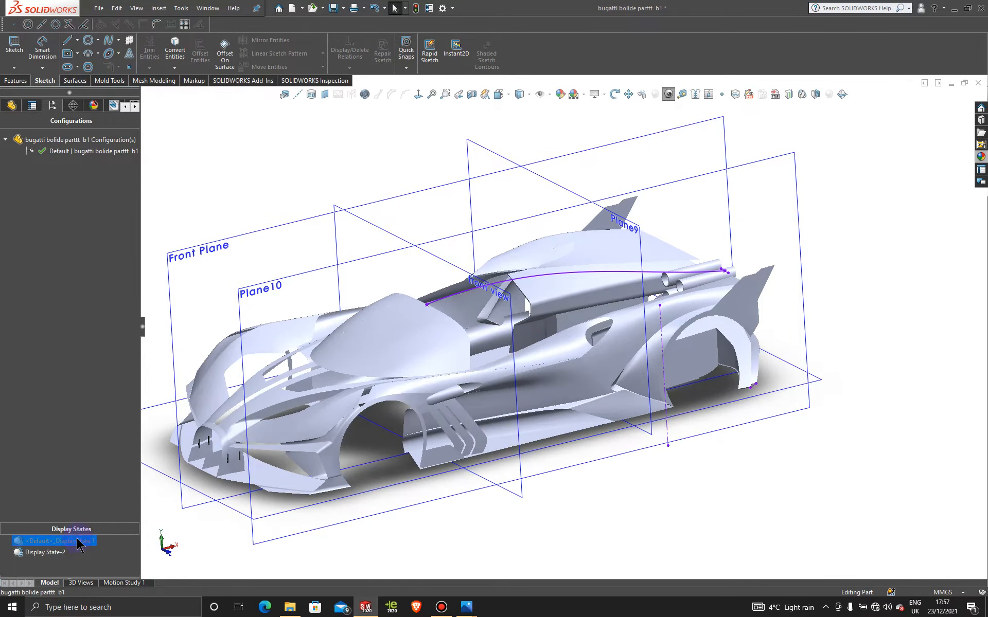
pyautogui.doubleClick(77, 542)
pyautogui.moveTo(603, 292); pyautogui.dragTo(597, 458, button='middle')
pyautogui.press('space')
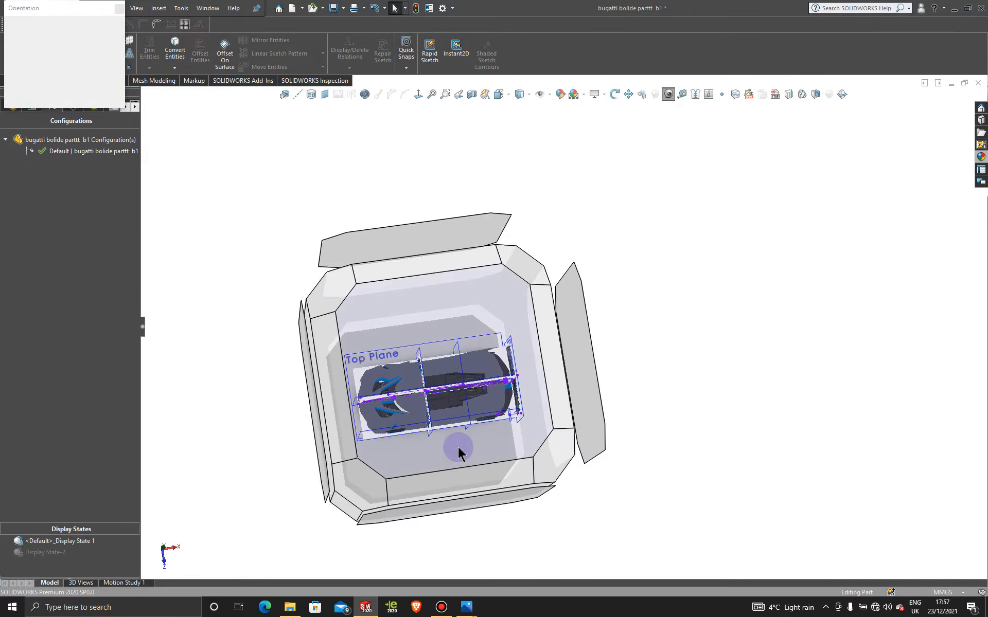
pyautogui.click(458, 447)
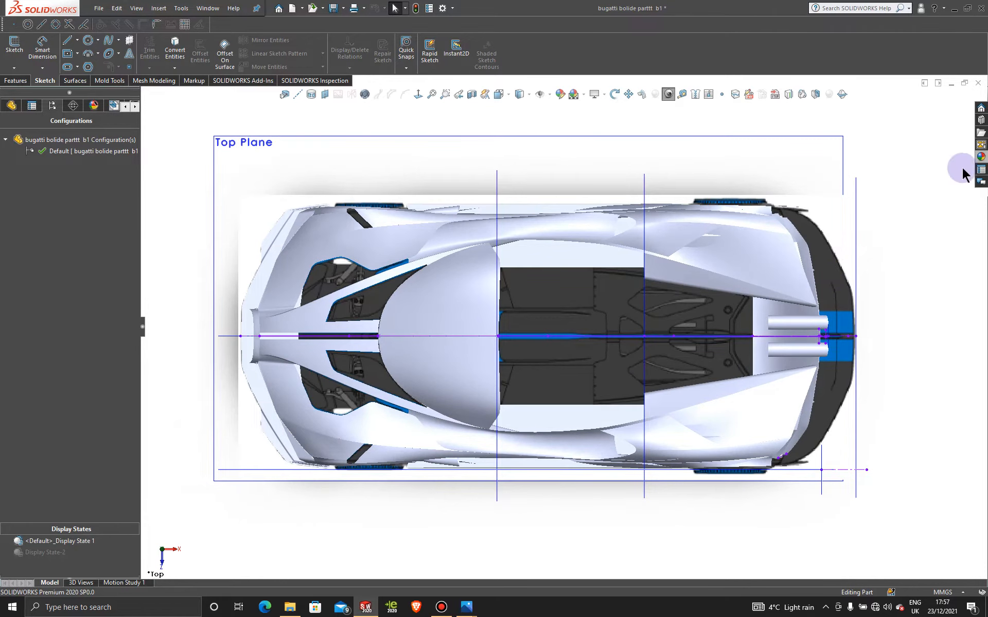
# - Apply a transparent appearance to the car body so the top blueprint shows through it
pyautogui.click(981, 157)
pyautogui.moveTo(924, 262); pyautogui.dragTo(754, 257)
pyautogui.click(751, 269)
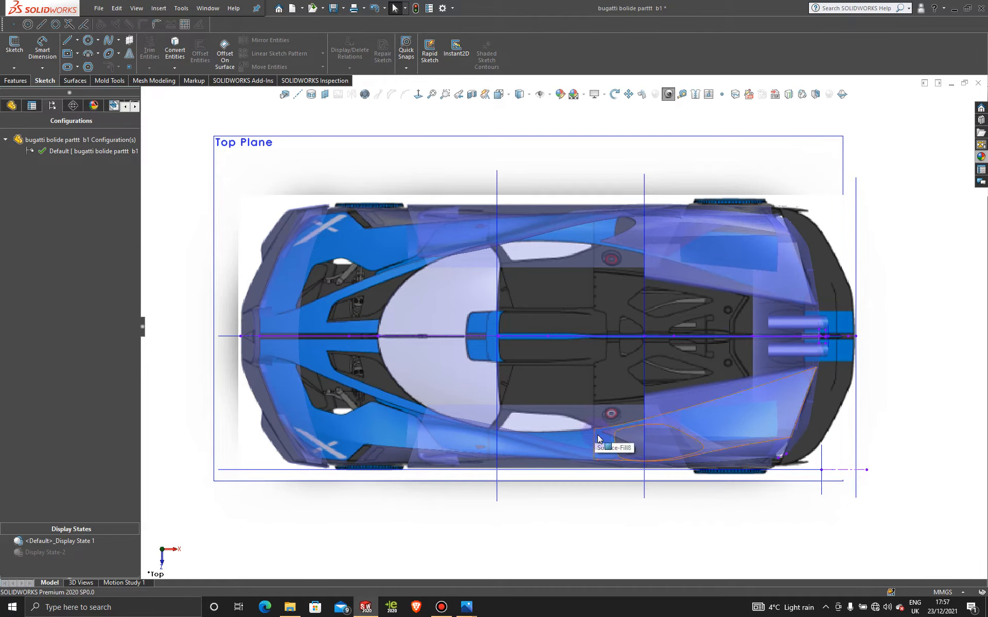
# - Start a 3D sketch and draw a two-point spline from the side window's rear corner to the central roof spline
pyautogui.scroll(-3, 597, 437)
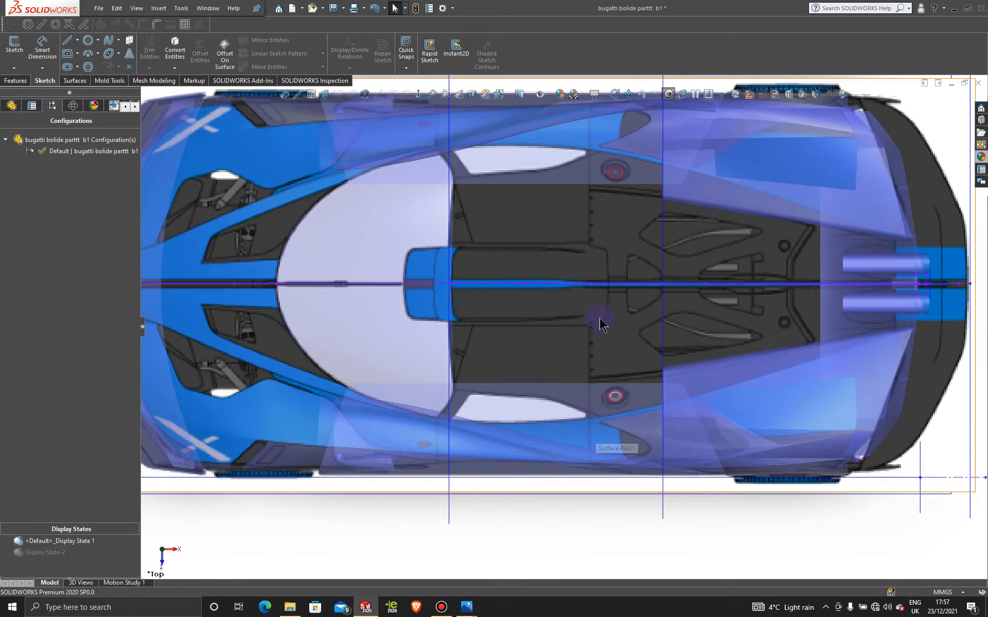
pyautogui.click(13, 69)
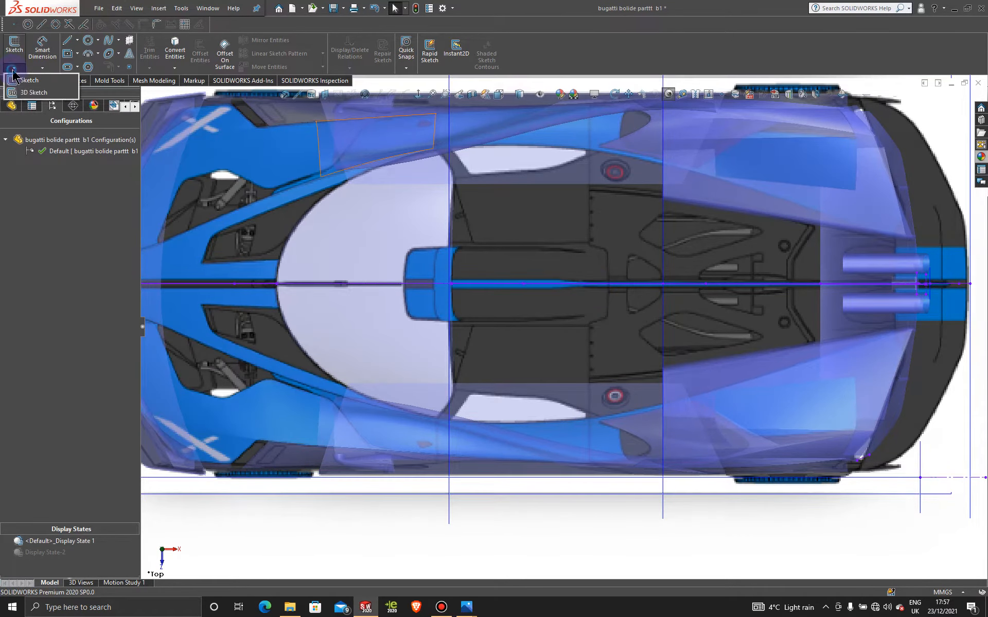
pyautogui.click(32, 93)
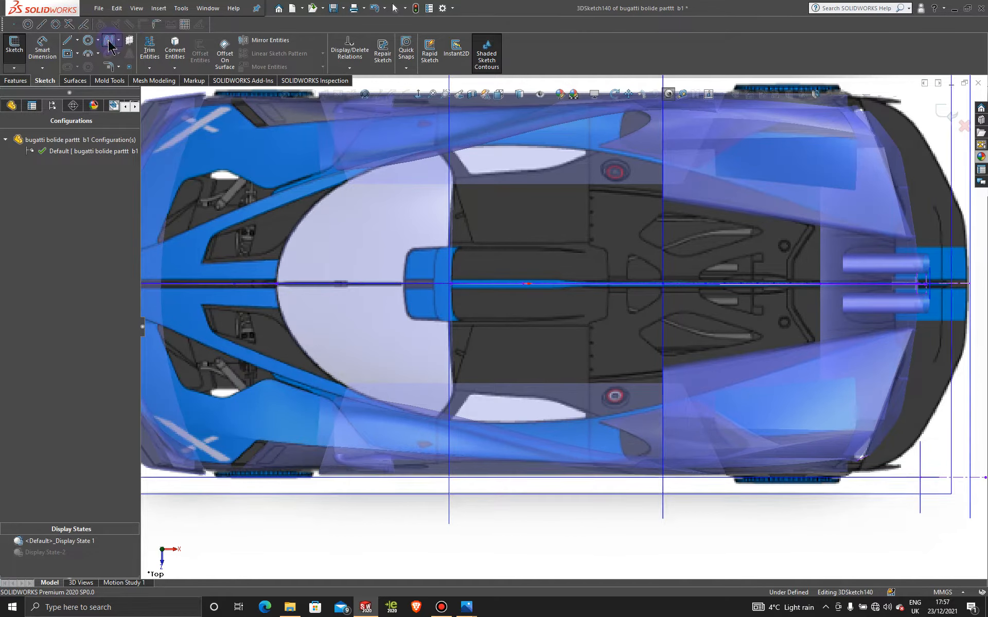
pyautogui.click(109, 44)
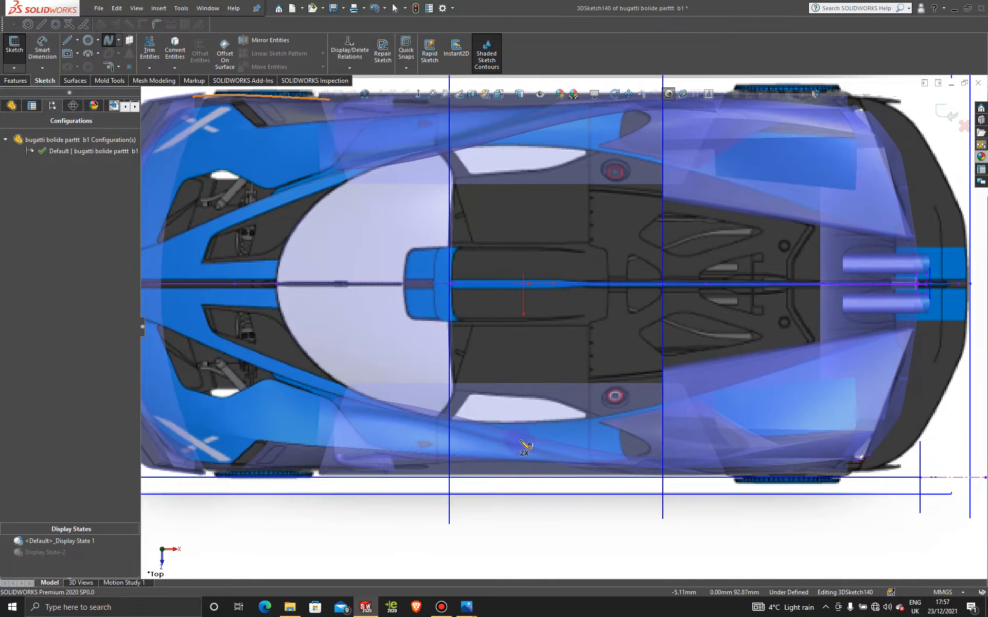
pyautogui.click(590, 418)
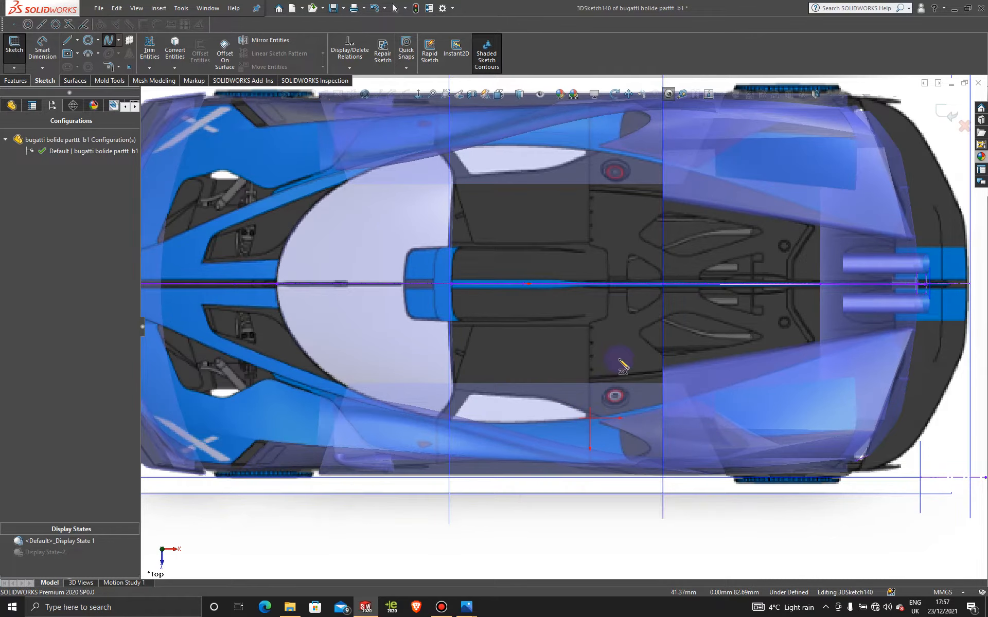
pyautogui.moveTo(587, 333); pyautogui.dragTo(607, 280, button='middle')
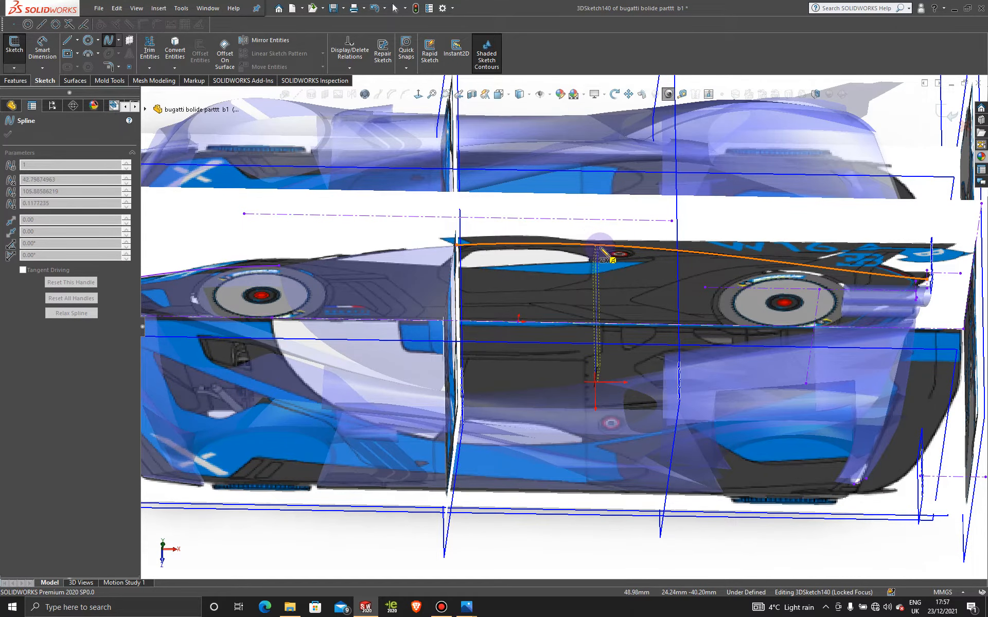
pyautogui.click(592, 247)
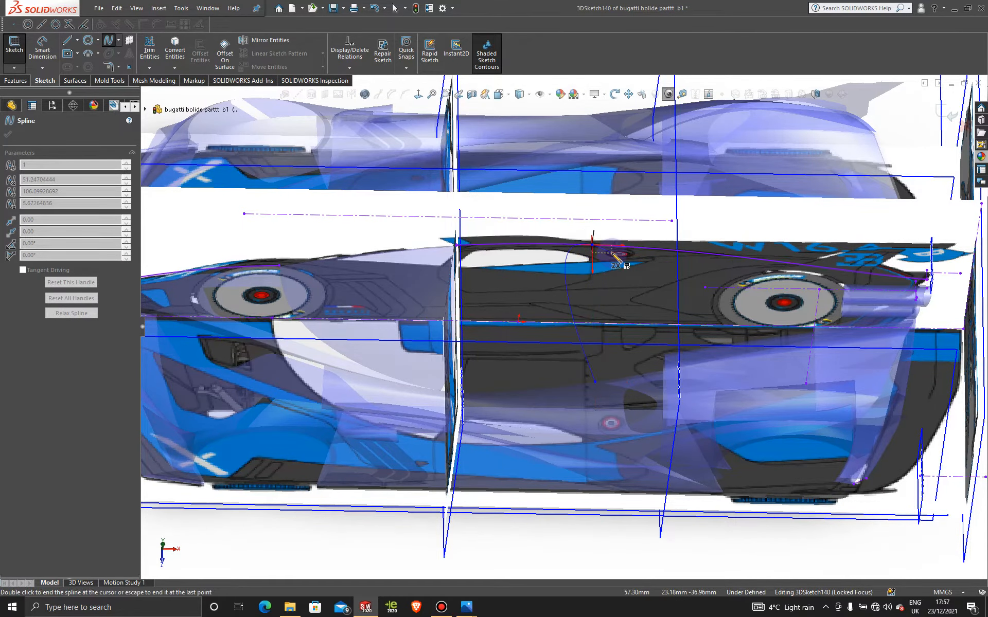
pyautogui.press('Escape')
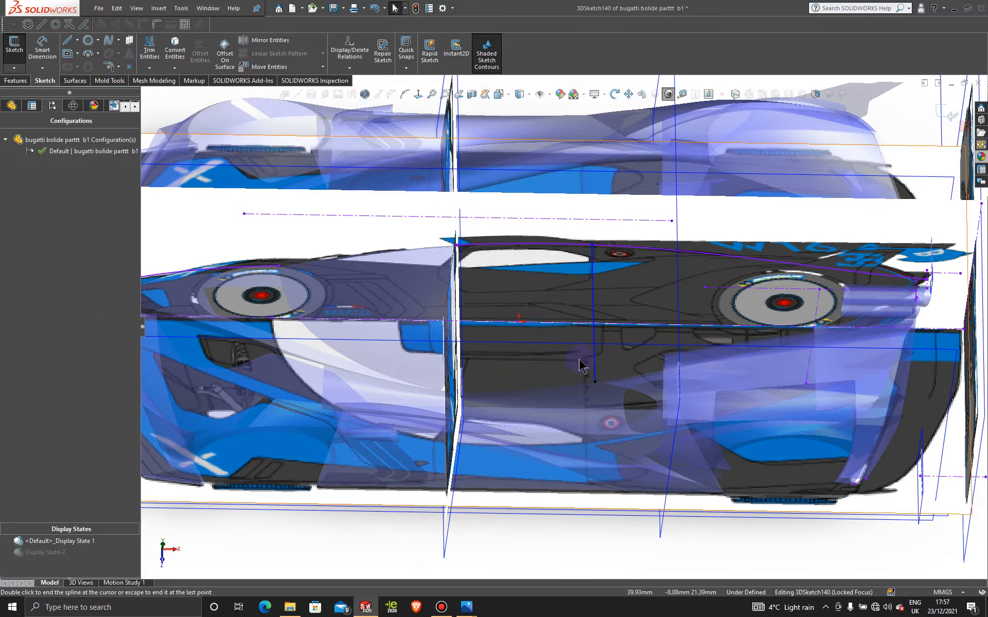
# - In the top view, move the cross spline's centreline endpoint to about X 40 mm and delete its coincident relation
pyautogui.moveTo(583, 366); pyautogui.dragTo(572, 324, button='middle')
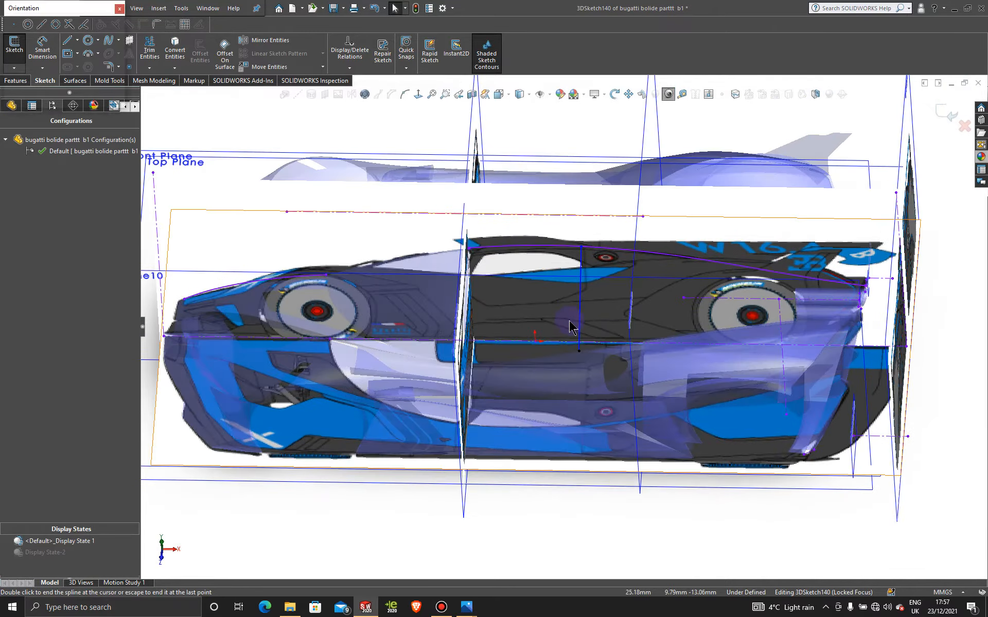
pyautogui.press('space')
pyautogui.click(452, 308)
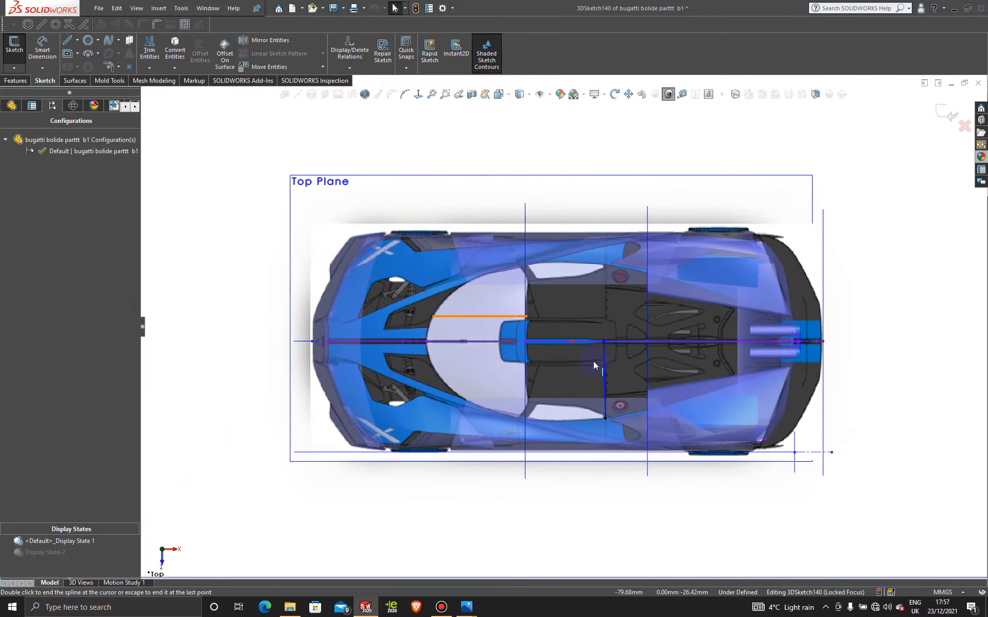
pyautogui.scroll(-5, 593, 362)
pyautogui.scroll(-2, 576, 355)
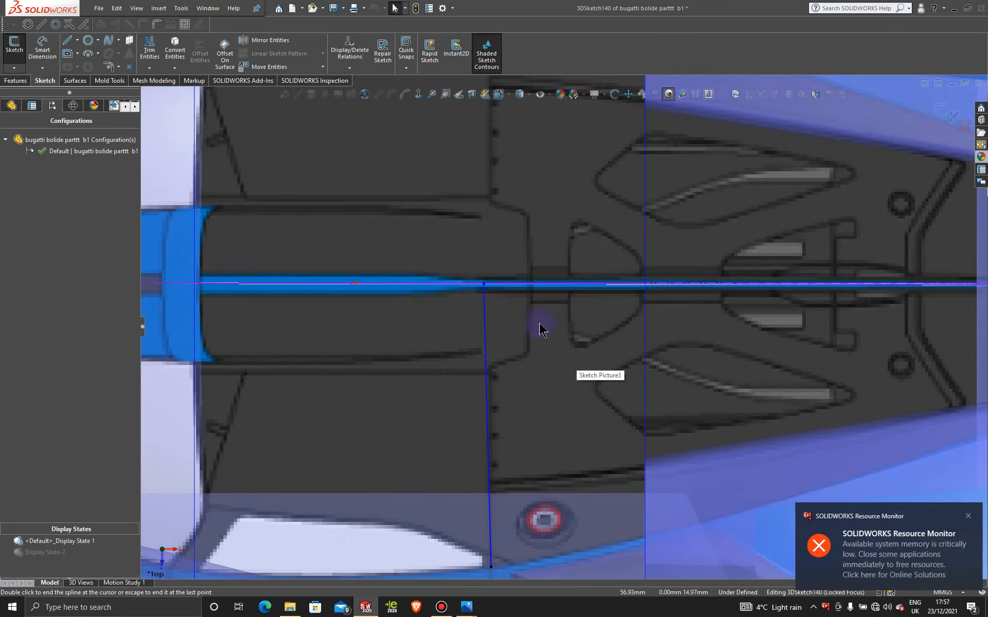
pyautogui.click(485, 285)
pyautogui.moveTo(503, 287); pyautogui.dragTo(489, 285)
pyautogui.click(570, 256)
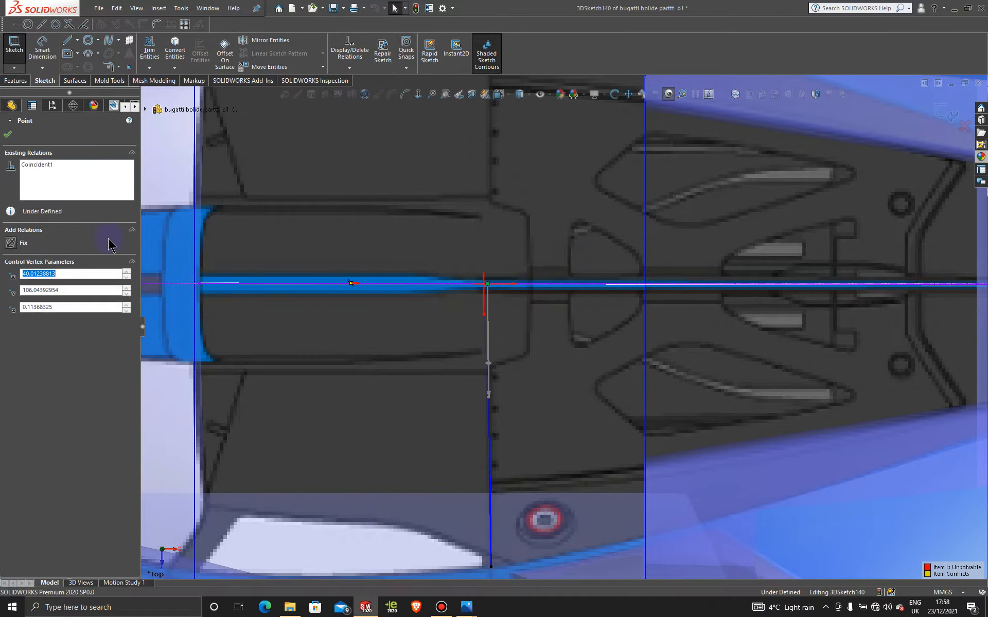
pyautogui.rightClick(80, 166)
pyautogui.click(97, 174)
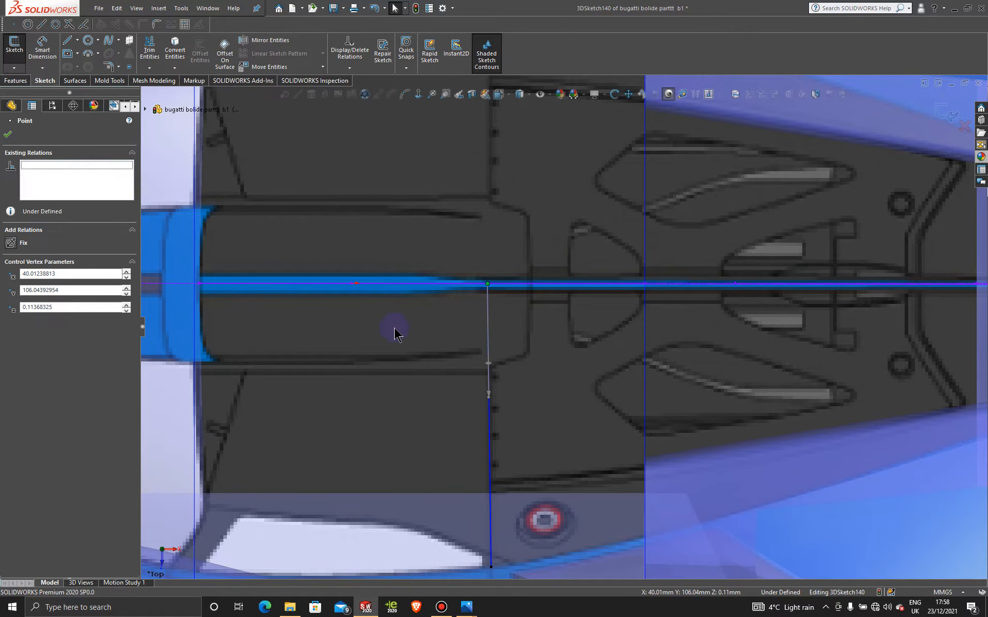
# - Switch to Display State-2 and show the cross spline over the solid car body in the Left view
pyautogui.moveTo(397, 302)
pyautogui.mouseDown(button='middle')
pyautogui.moveTo(403, 172)
pyautogui.moveTo(452, 168)
pyautogui.moveTo(406, 187)
pyautogui.mouseUp(button='middle')
pyautogui.scroll(6, 405, 186)
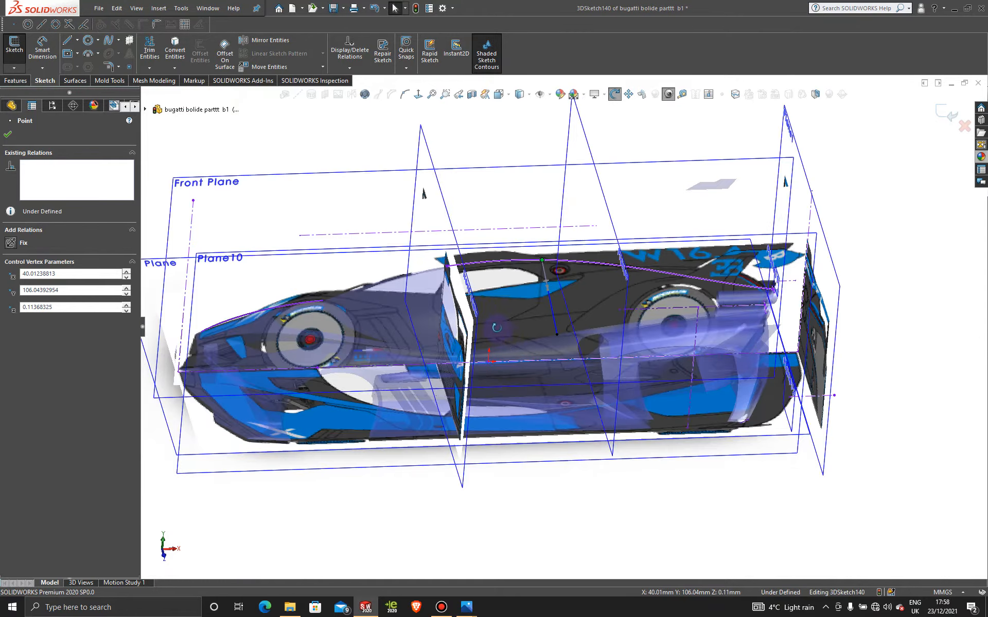
pyautogui.moveTo(489, 290)
pyautogui.mouseDown(button='middle')
pyautogui.moveTo(487, 387)
pyautogui.moveTo(523, 483)
pyautogui.moveTo(514, 514)
pyautogui.moveTo(538, 266)
pyautogui.moveTo(509, 298)
pyautogui.mouseUp(button='middle')
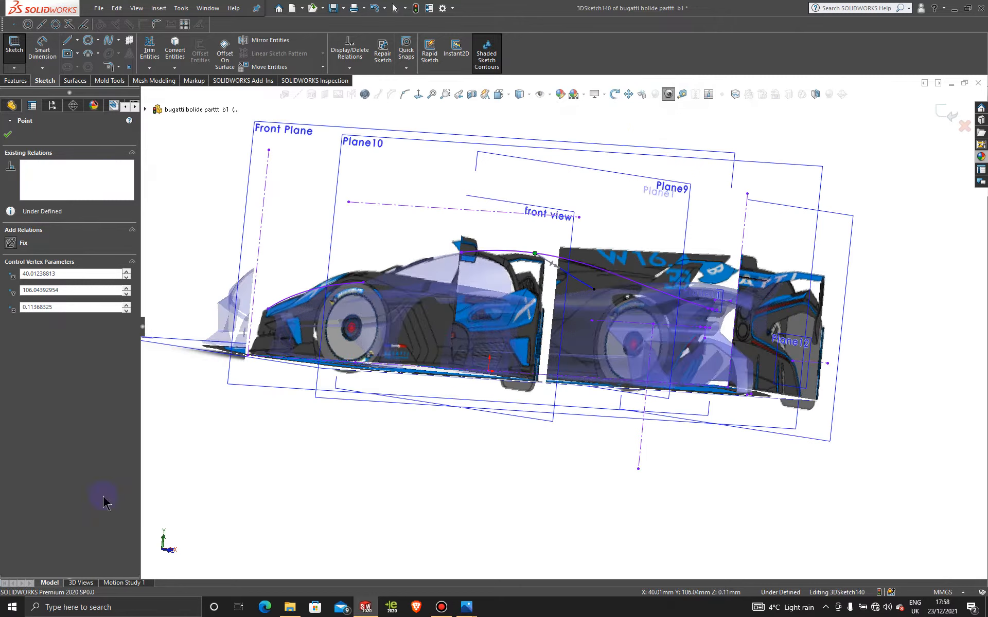
pyautogui.click(54, 108)
pyautogui.doubleClick(56, 551)
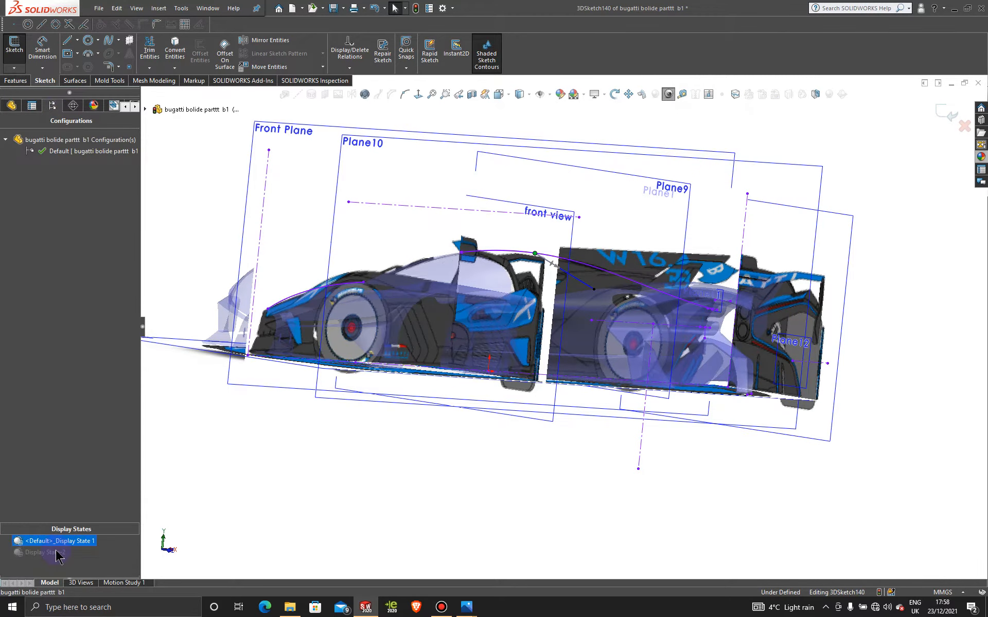
pyautogui.moveTo(423, 290); pyautogui.dragTo(489, 332, button='middle')
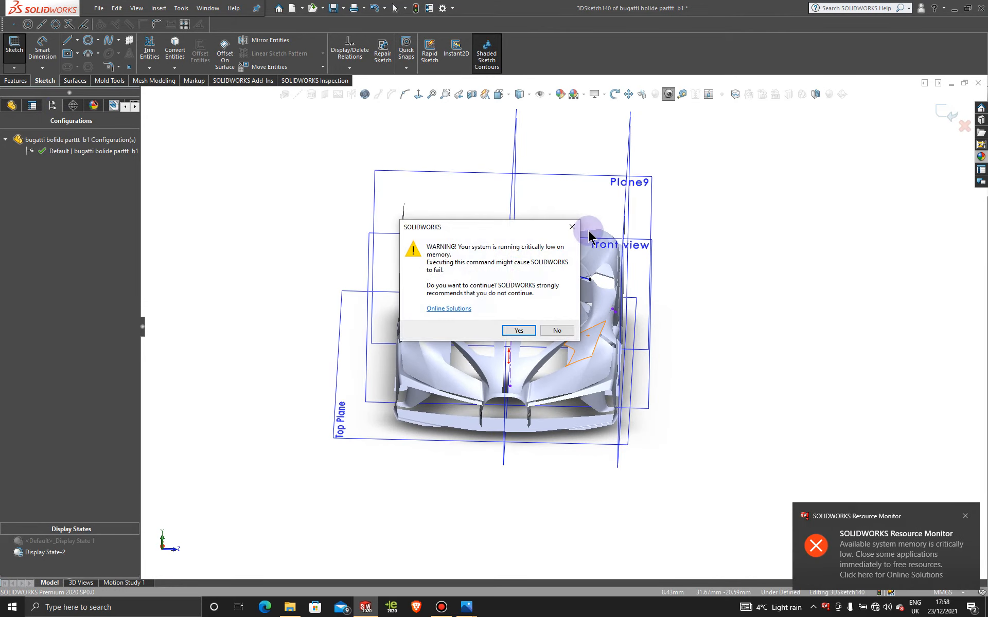
pyautogui.click(568, 225)
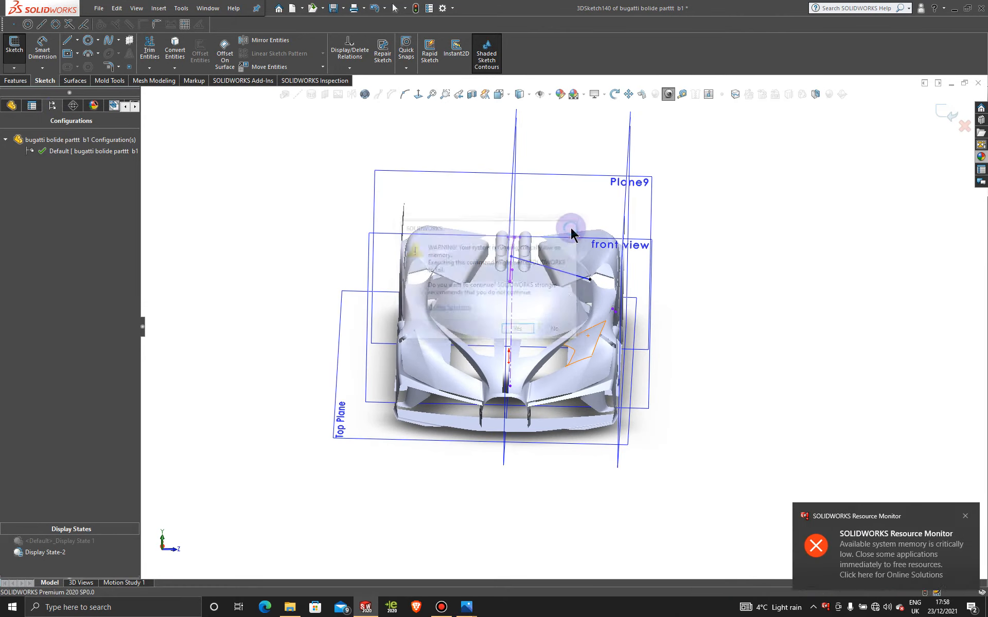
pyautogui.click(966, 516)
pyautogui.press('space')
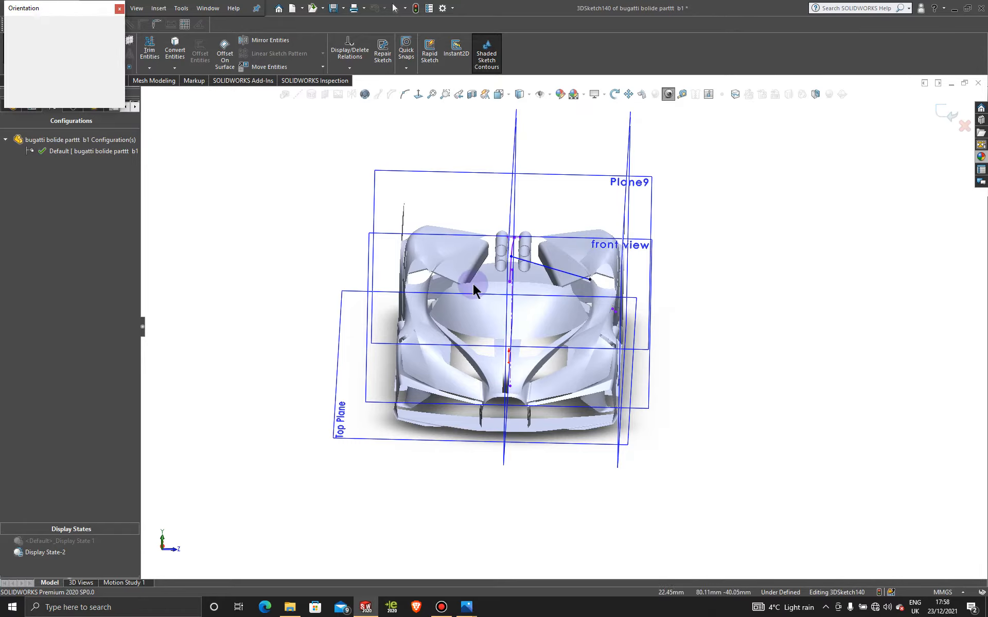
pyautogui.click(473, 382)
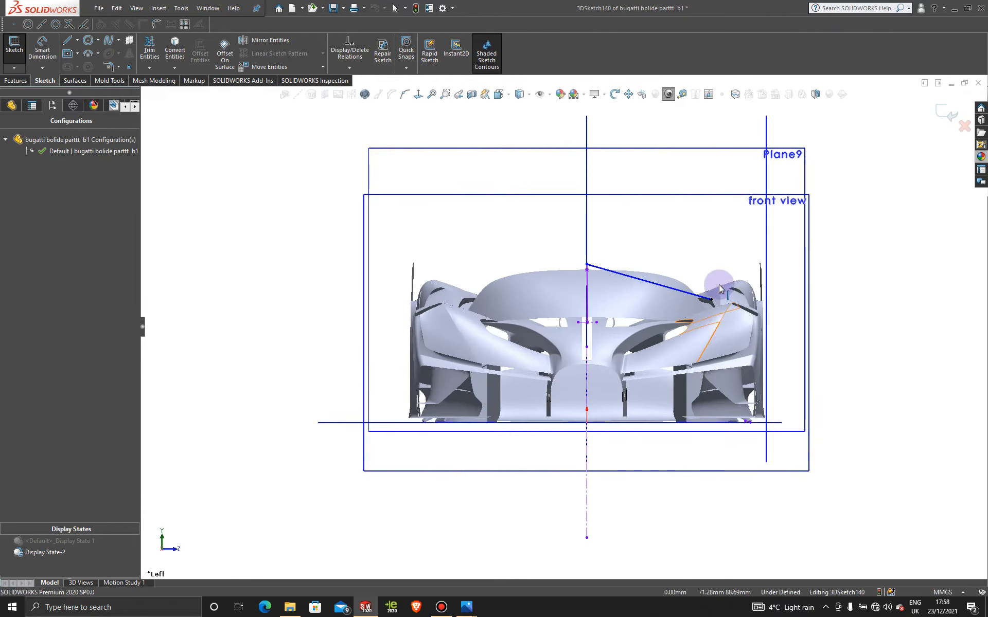
pyautogui.scroll(-3, 650, 296)
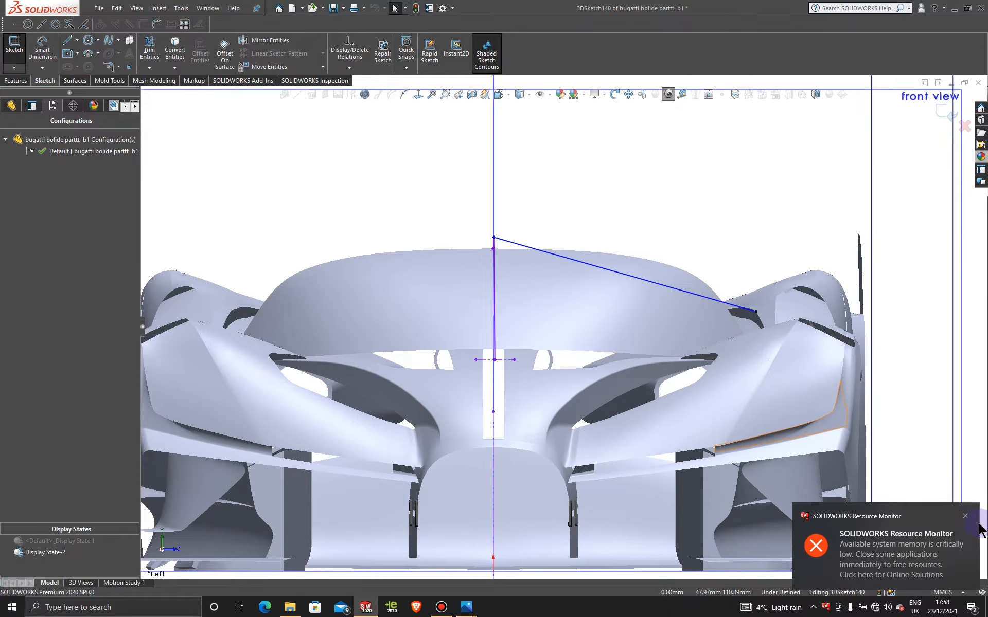
pyautogui.click(965, 518)
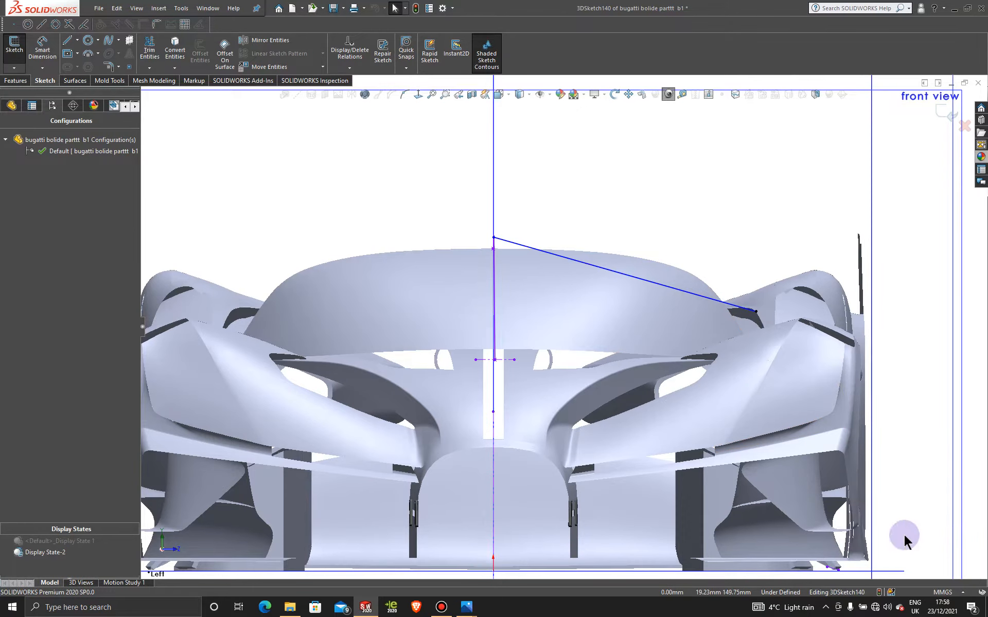
# - Bow the cross spline into a roof arch by pulling its centreline tangent handle outward to angles of about -99° and -87°
pyautogui.moveTo(467, 610)
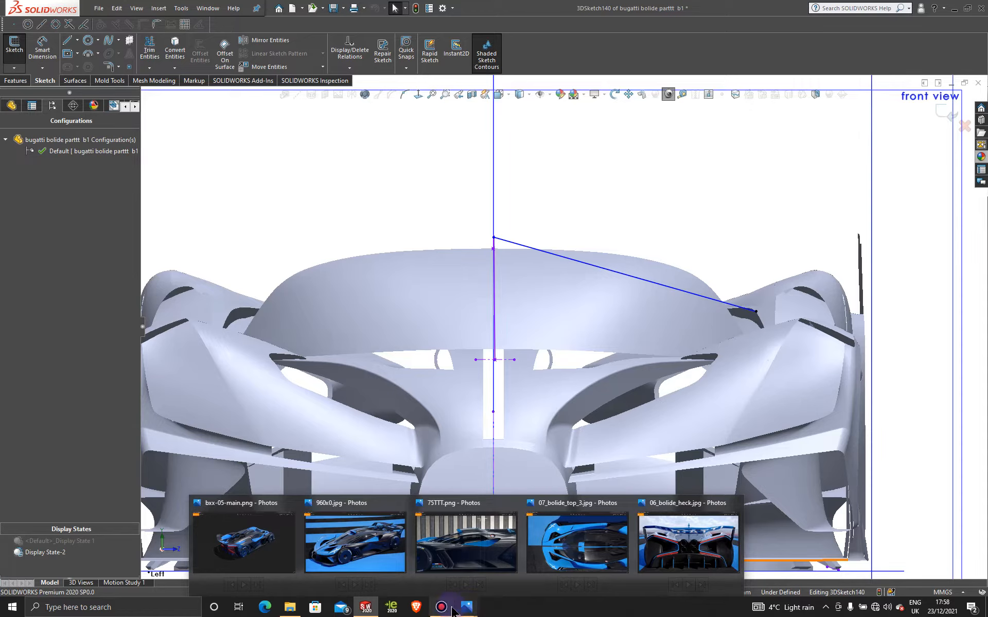
pyautogui.click(638, 279)
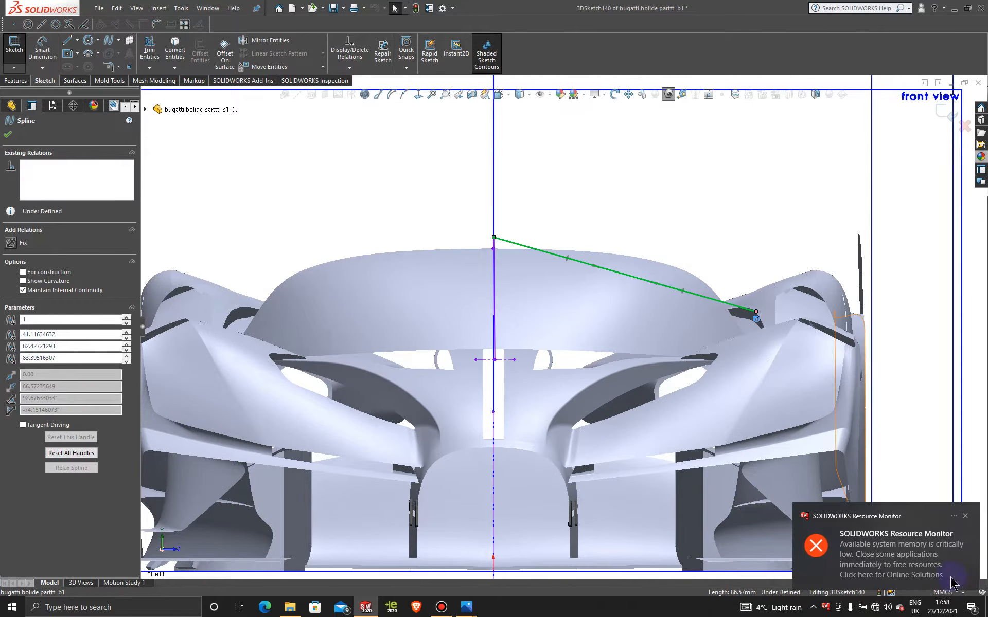
pyautogui.click(966, 516)
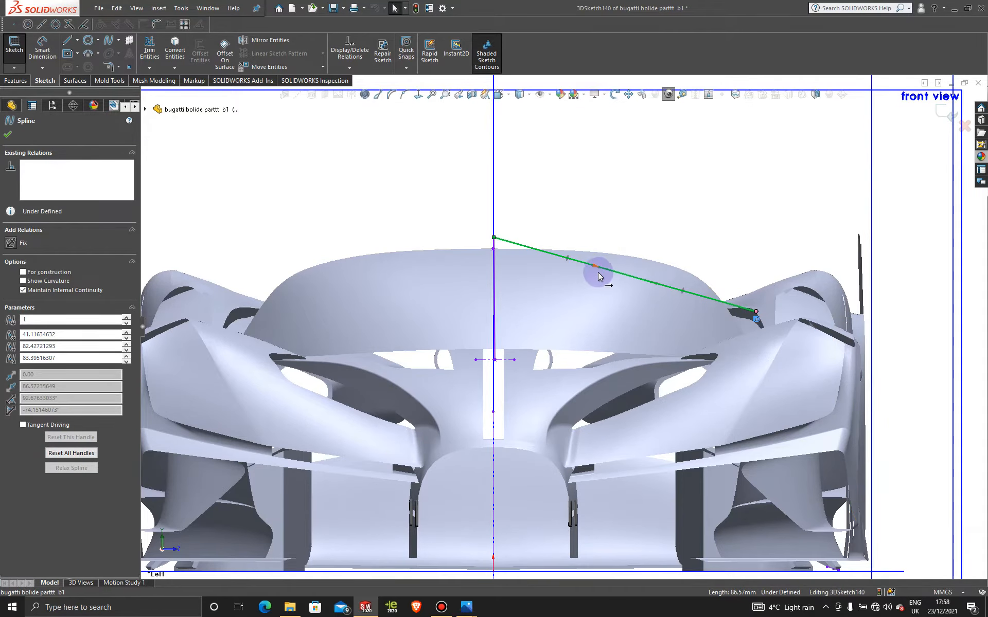
pyautogui.moveTo(599, 271); pyautogui.dragTo(655, 229)
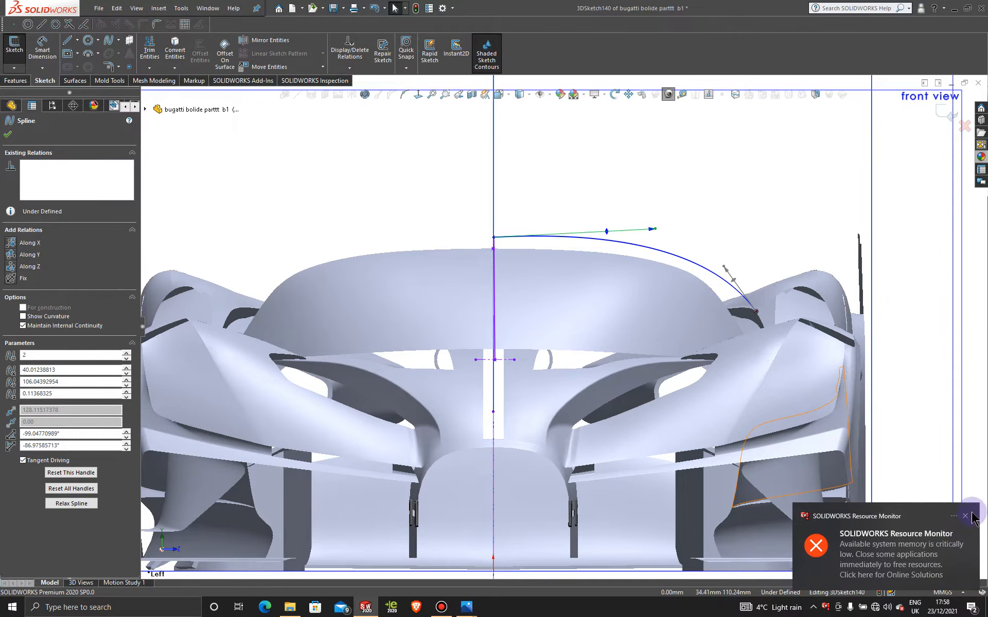
pyautogui.click(966, 517)
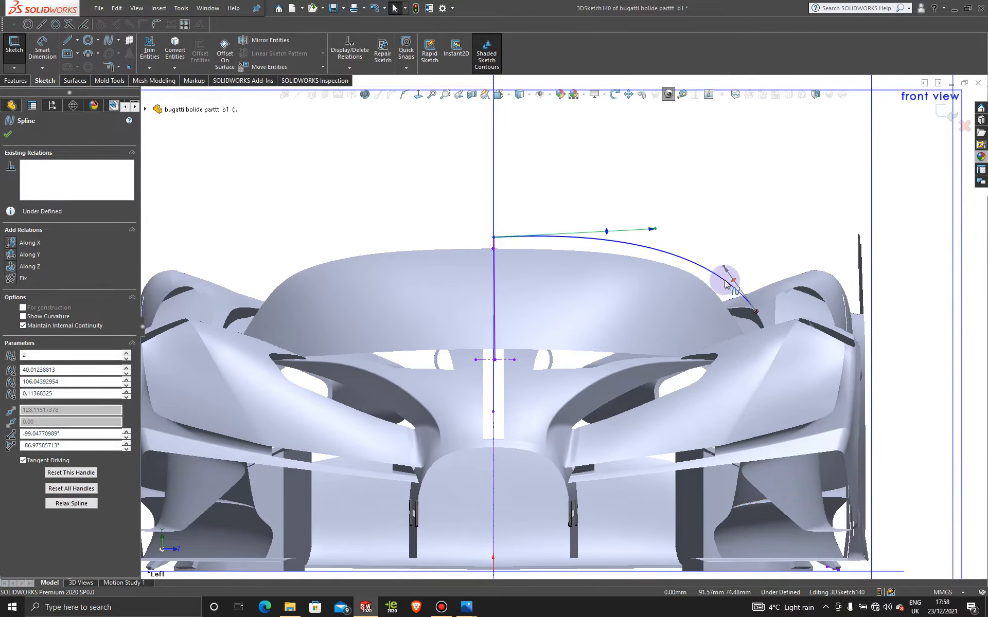
# - Insert spline points along the arched cross spline, working from the side window end towards the centreline
pyautogui.click(405, 94)
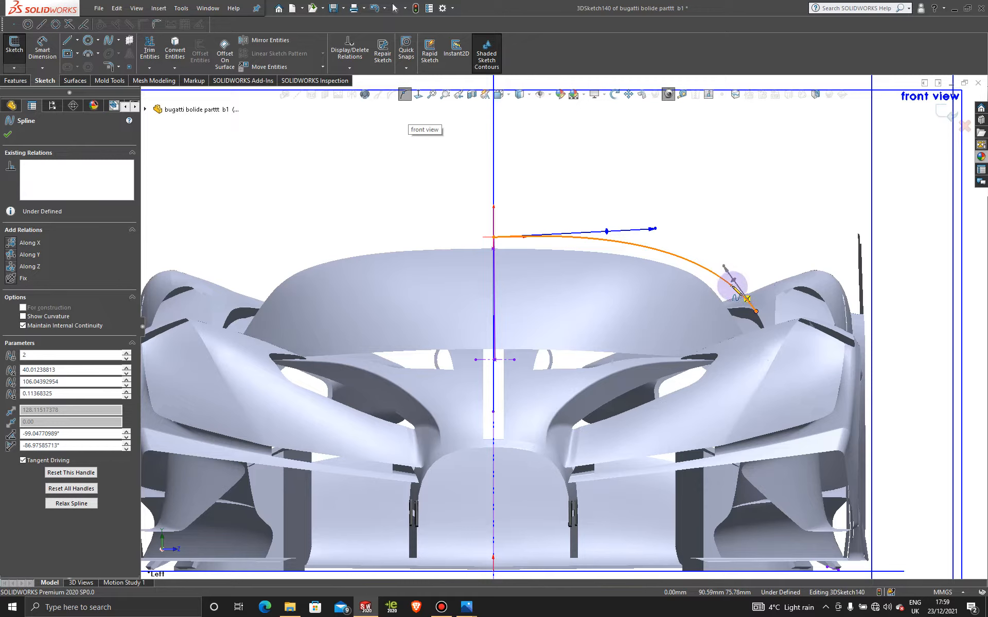
pyautogui.click(732, 286)
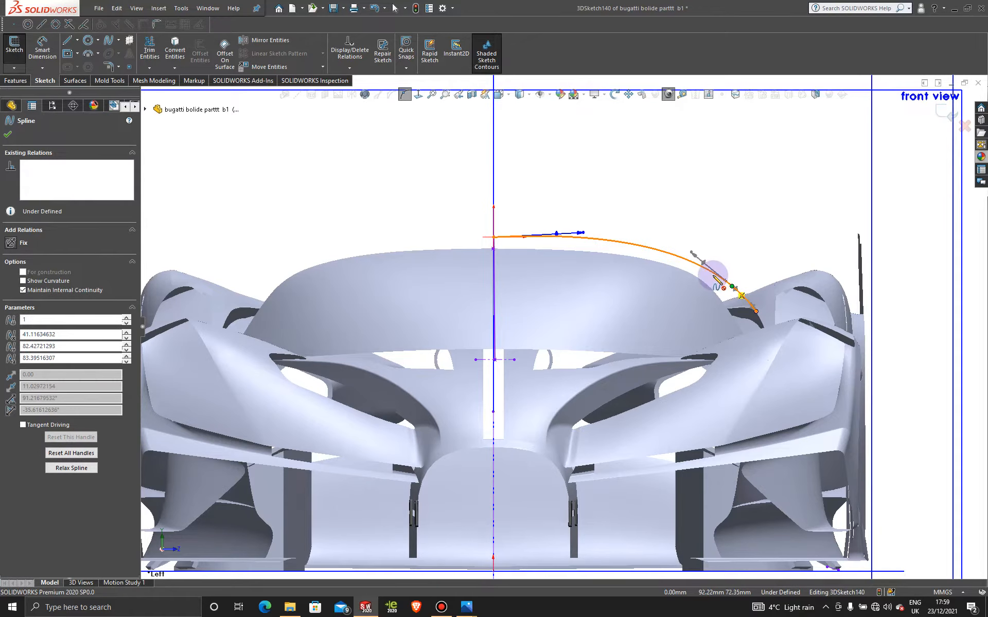
pyautogui.click(690, 262)
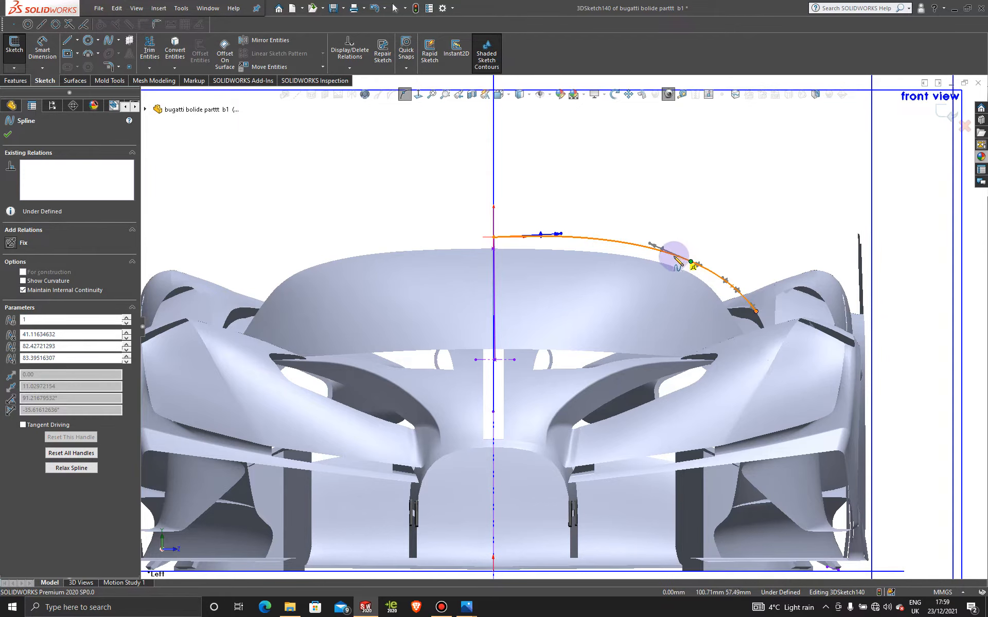
pyautogui.click(675, 255)
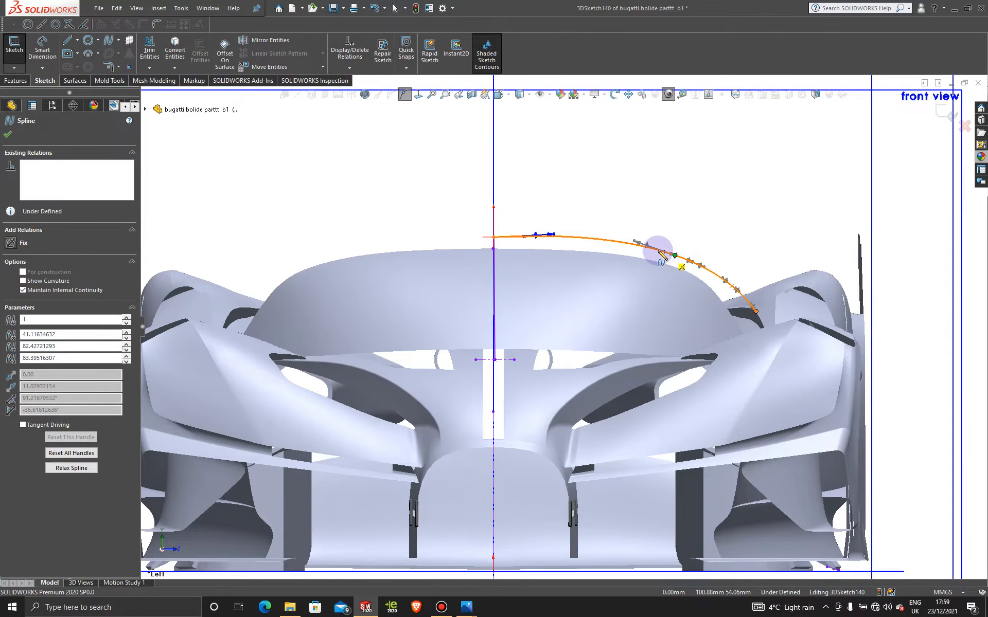
pyautogui.click(658, 251)
pyautogui.click(597, 238)
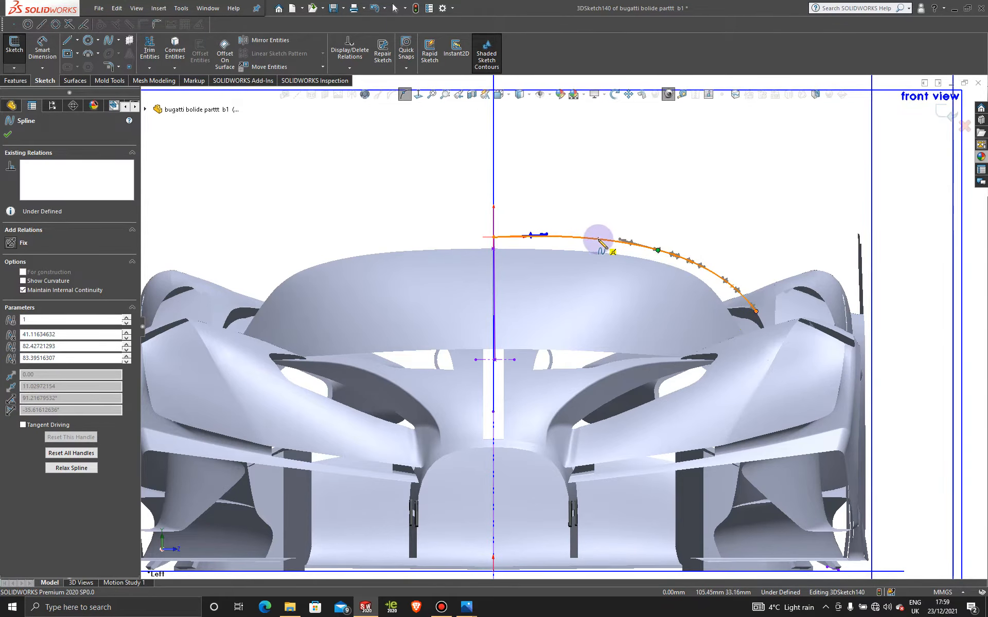
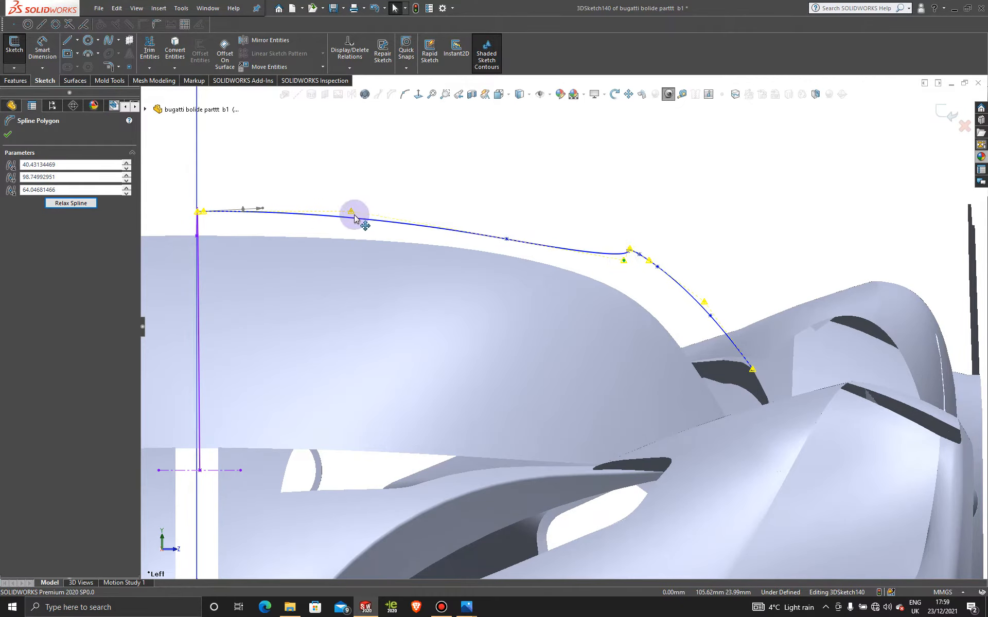
# - Reshape the cross spline's control polygon, moving its centreline-side vertex to about Y 106 mm, Z 31 mm and respacing the vertices at the outer shoulder
pyautogui.moveTo(354, 217); pyautogui.dragTo(406, 215)
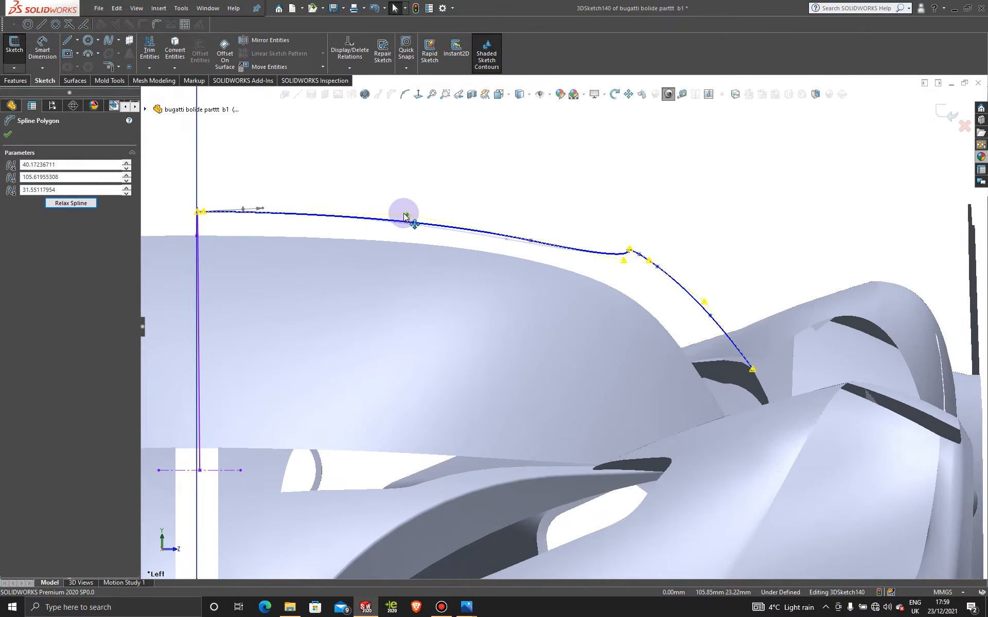
pyautogui.scroll(-3, 576, 266)
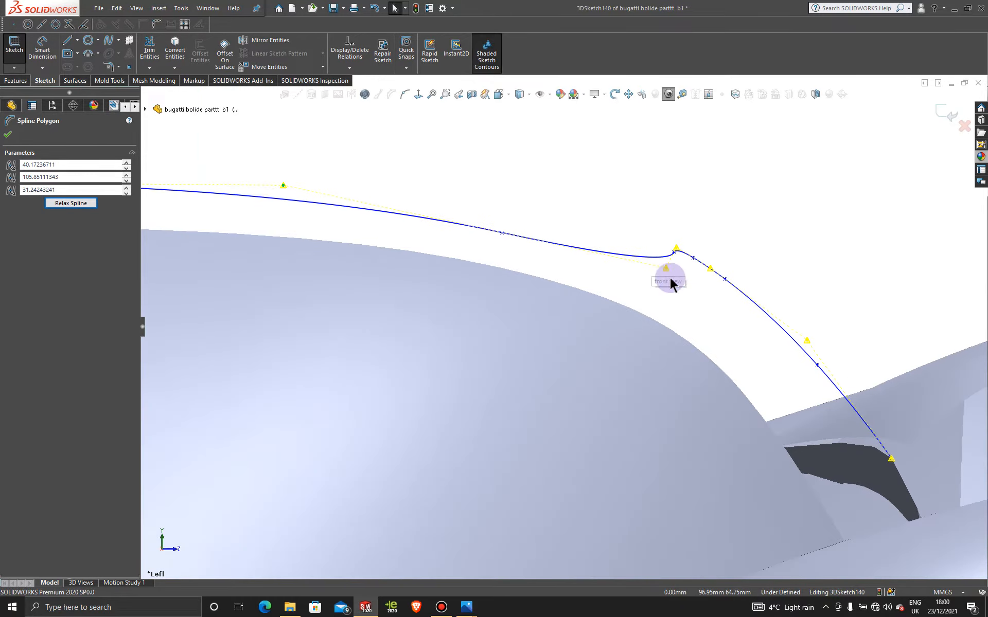
pyautogui.moveTo(666, 270); pyautogui.dragTo(694, 258)
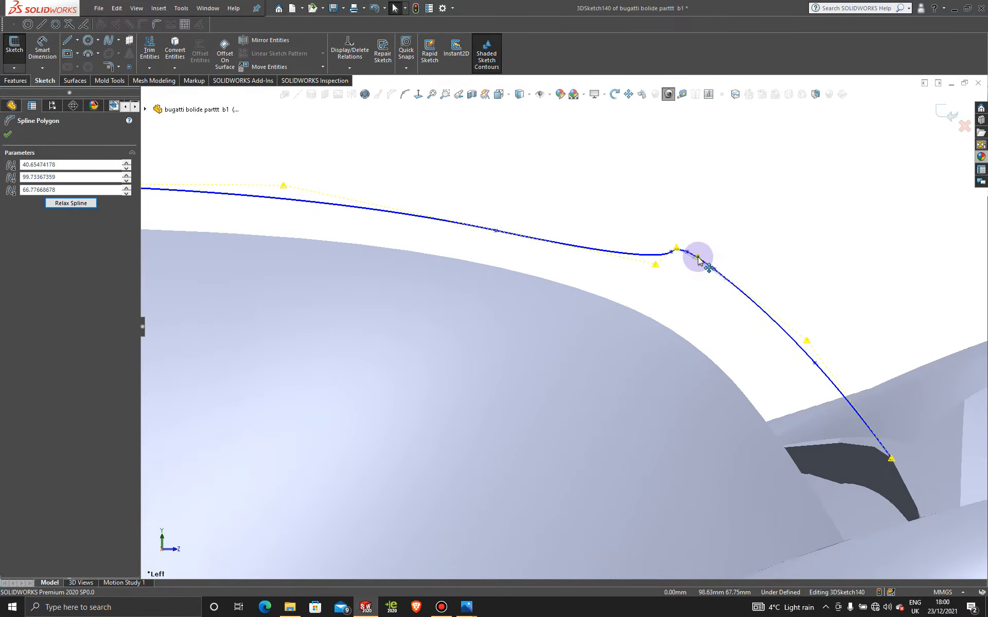
pyautogui.scroll(3, 754, 362)
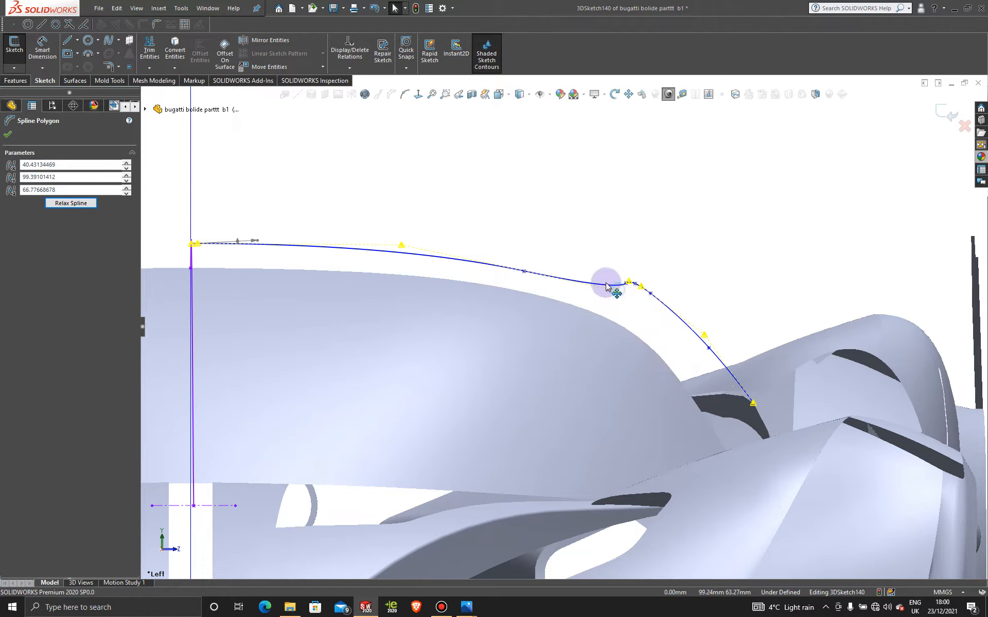
pyautogui.moveTo(606, 286); pyautogui.dragTo(713, 339)
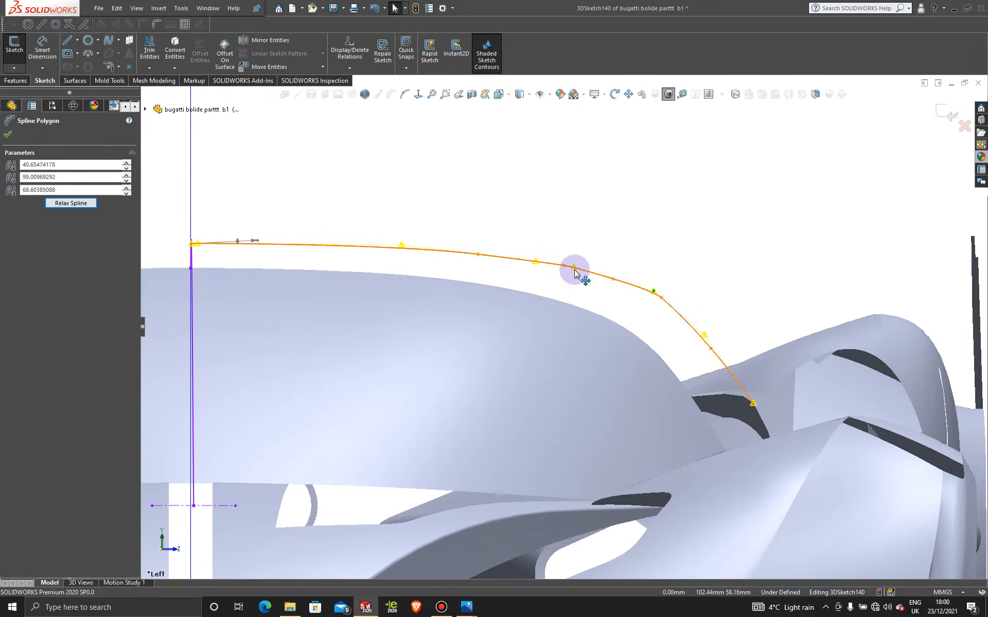
# - Move the control vertex just inboard of the cross spline's shoulder to about Y 98.3 mm, Z 66.8 mm
pyautogui.moveTo(616, 282); pyautogui.dragTo(633, 291)
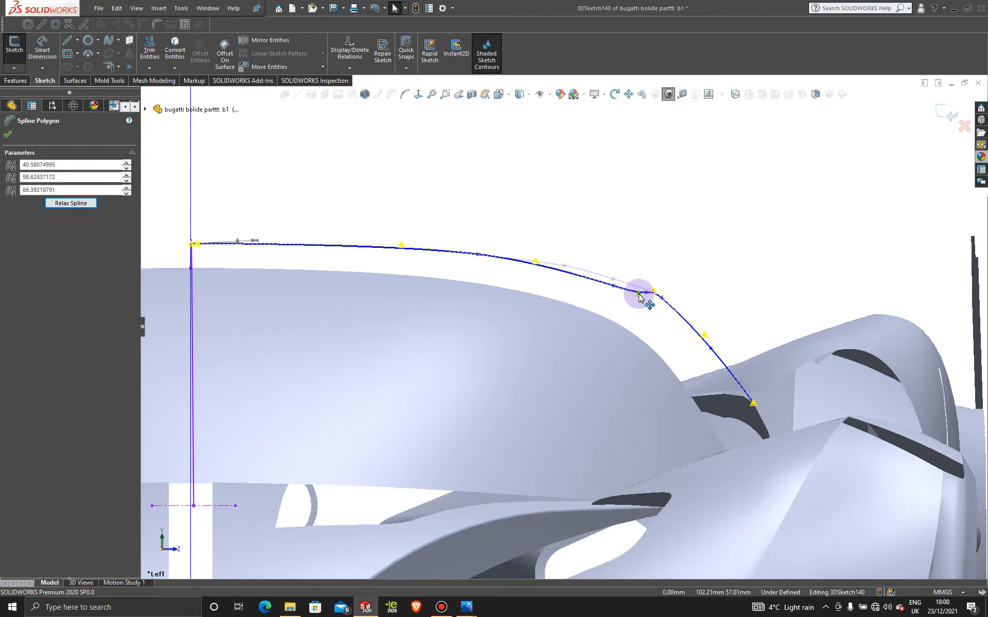
pyautogui.moveTo(639, 298); pyautogui.dragTo(640, 298)
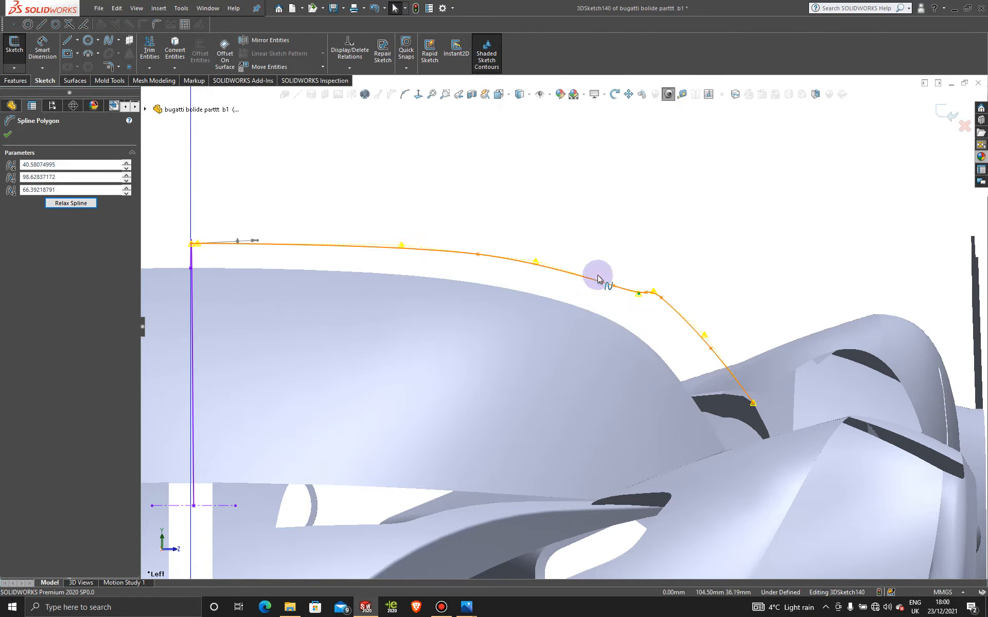
pyautogui.moveTo(638, 297); pyautogui.dragTo(643, 299)
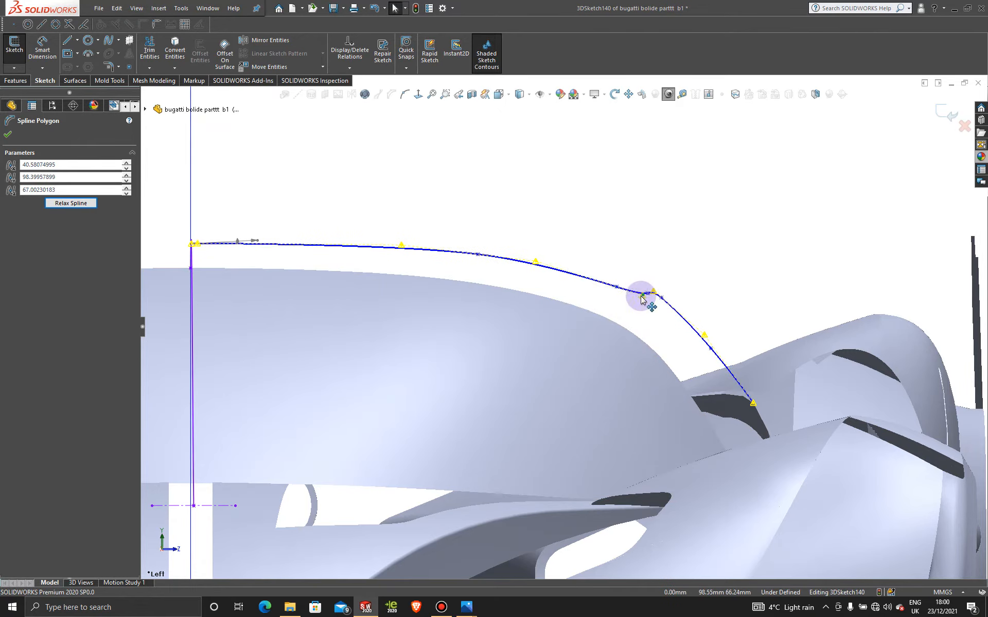
pyautogui.scroll(-2, 637, 301)
pyautogui.moveTo(632, 303); pyautogui.dragTo(634, 303)
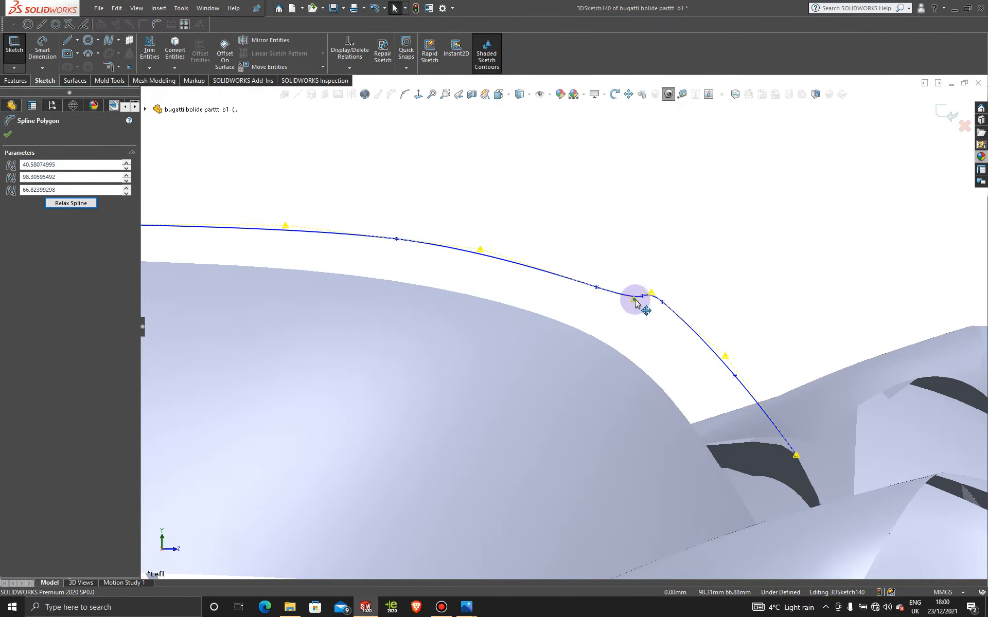
# - Fine-tune the cross spline's shoulder vertex to about Y 99.1, Z 68.5 mm and mid-roof vertex to Y 102.8, Z 51.3 mm, and exit the sketch
pyautogui.scroll(-3, 635, 302)
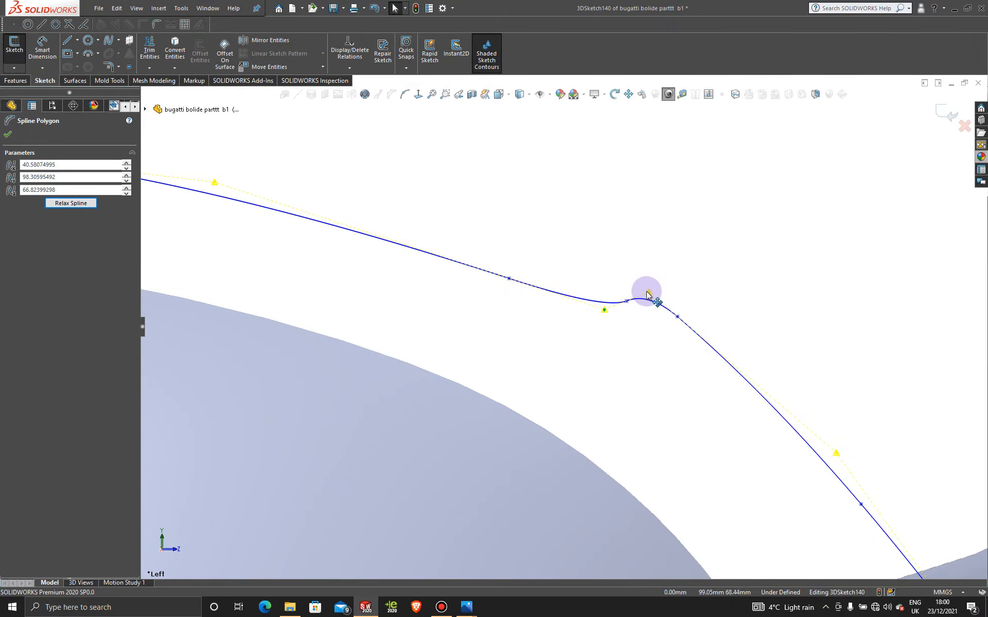
pyautogui.moveTo(648, 293); pyautogui.dragTo(646, 290)
pyautogui.scroll(3, 620, 336)
pyautogui.scroll(3, 621, 335)
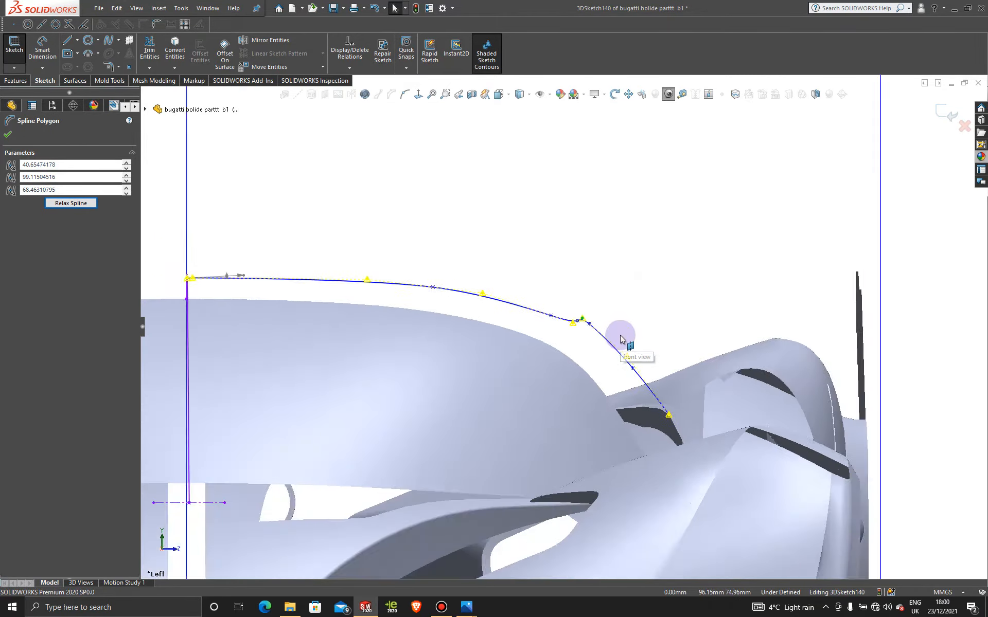
pyautogui.moveTo(624, 335); pyautogui.dragTo(625, 363, button='middle')
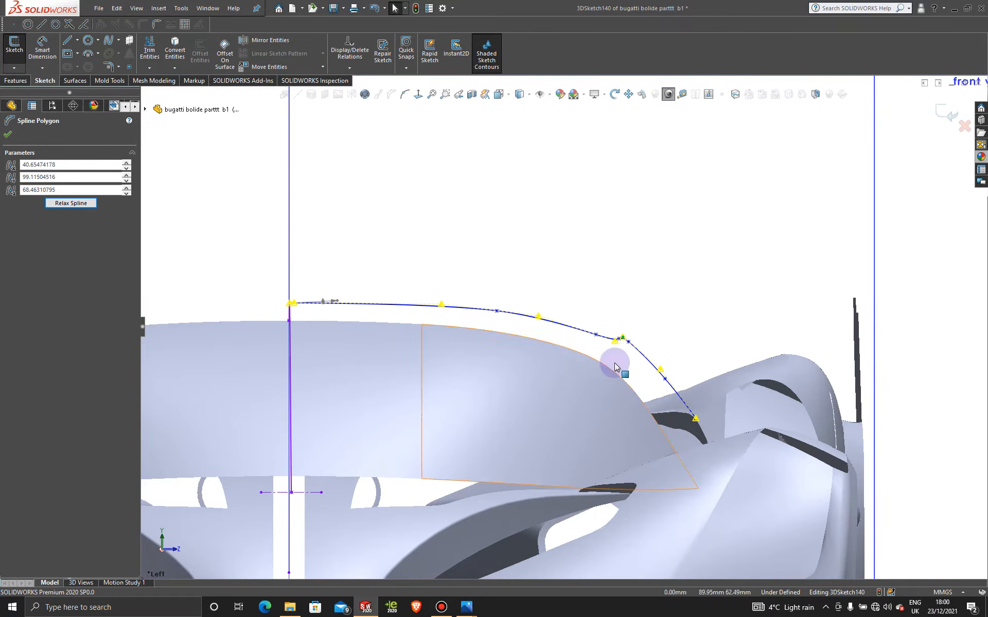
pyautogui.click(540, 319)
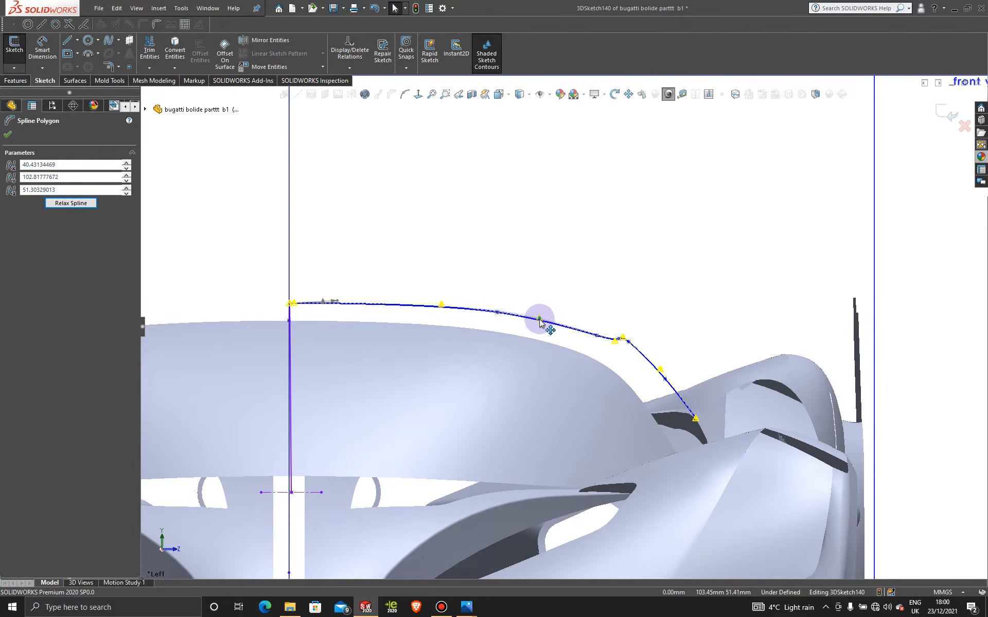
pyautogui.scroll(6, 537, 354)
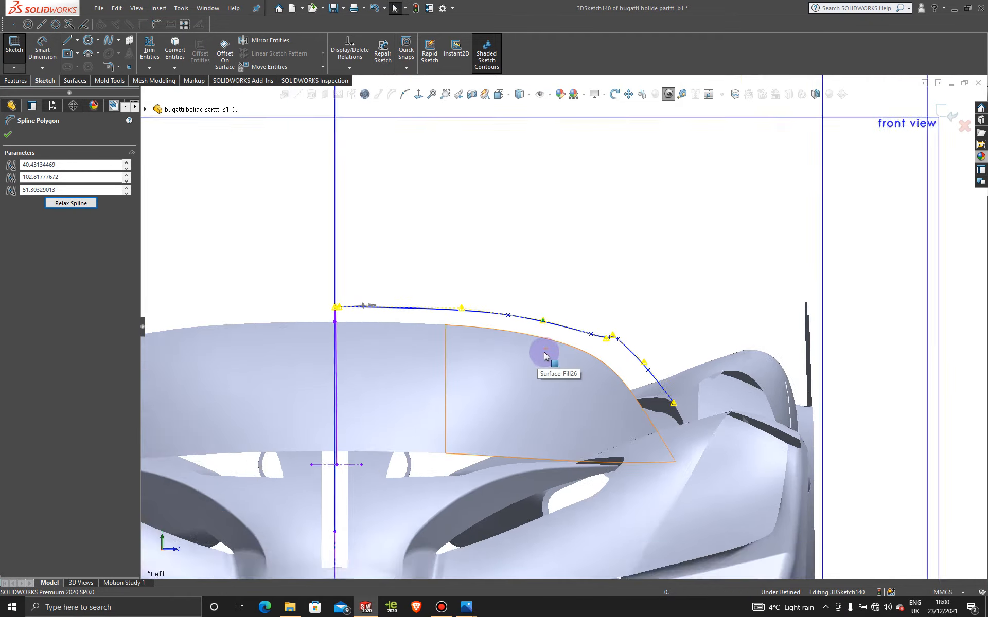
pyautogui.moveTo(507, 331)
pyautogui.mouseDown(button='middle')
pyautogui.moveTo(419, 375)
pyautogui.moveTo(386, 329)
pyautogui.moveTo(381, 397)
pyautogui.moveTo(324, 403)
pyautogui.moveTo(289, 388)
pyautogui.moveTo(476, 327)
pyautogui.moveTo(433, 379)
pyautogui.moveTo(439, 369)
pyautogui.mouseUp(button='middle')
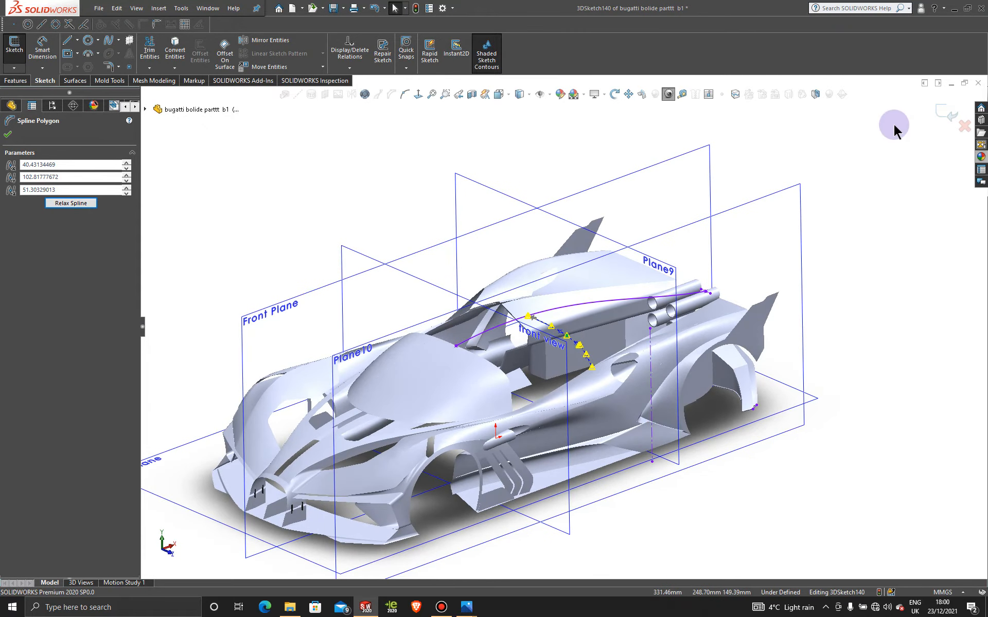
pyautogui.click(953, 108)
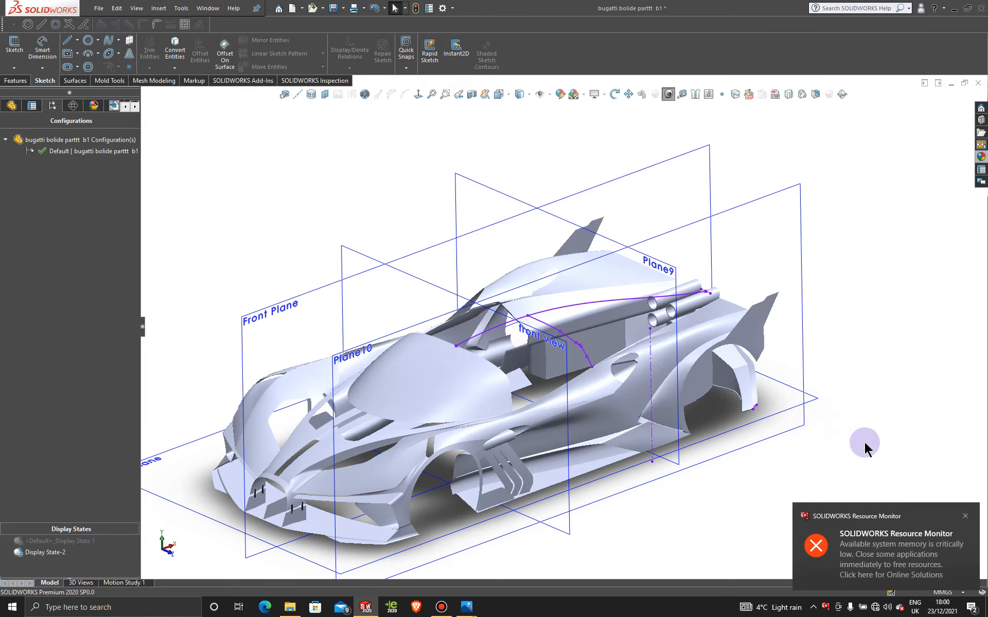
# - In a new 3D sketch, trace a spline along the windshield's rear edge from its lower side corner to the front end of the central roof spline
pyautogui.scroll(-3, 451, 363)
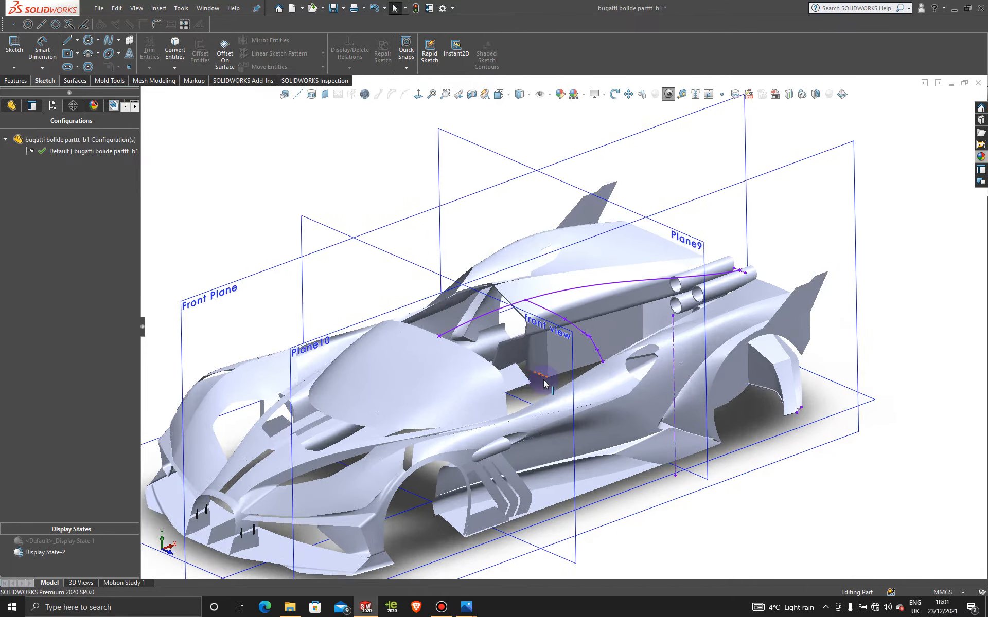
pyautogui.moveTo(451, 363); pyautogui.dragTo(384, 400, button='middle')
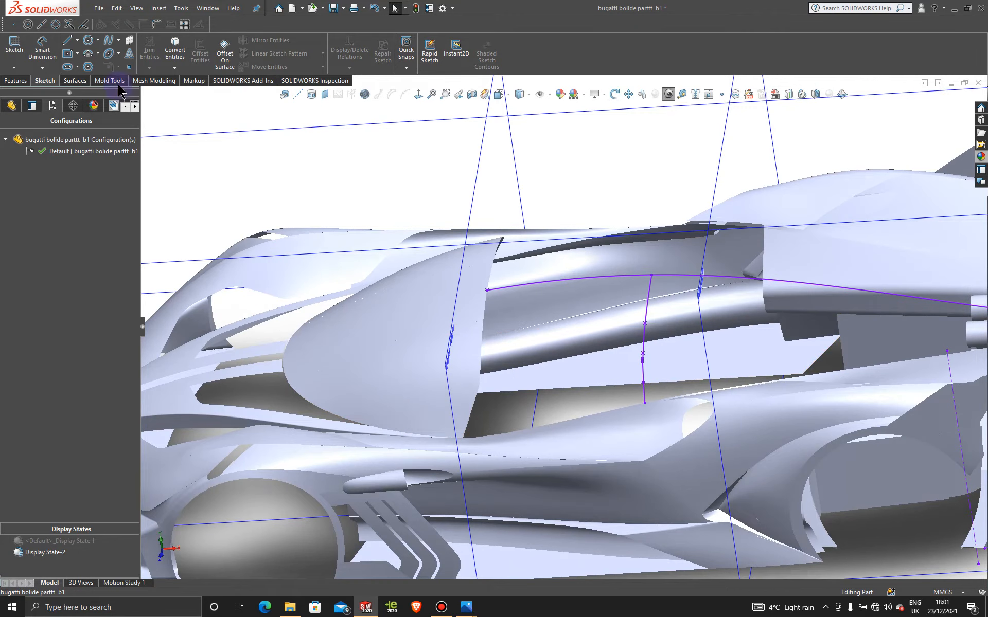
pyautogui.click(14, 67)
pyautogui.click(36, 100)
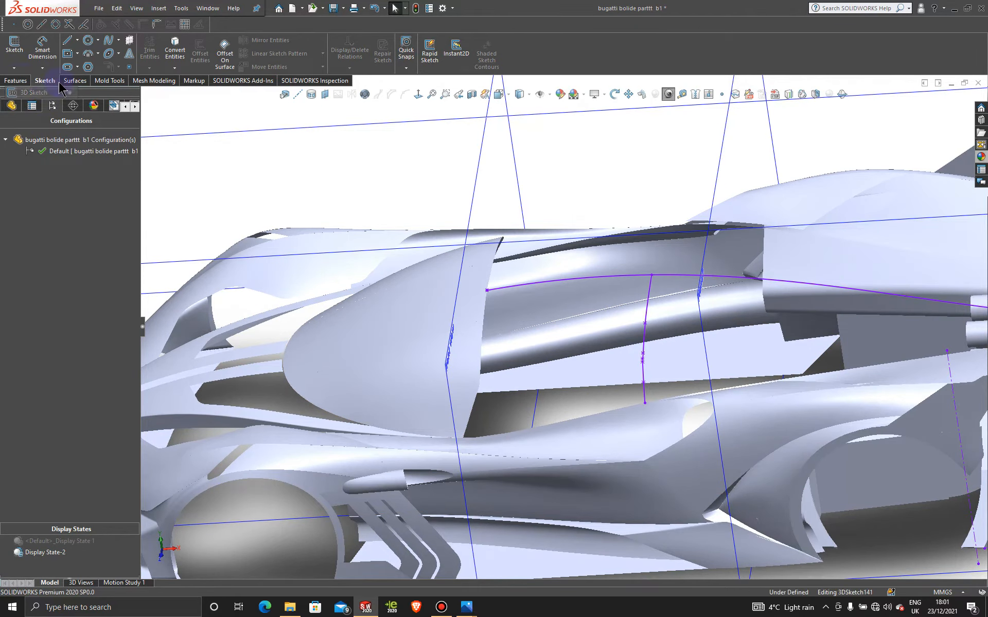
pyautogui.click(108, 44)
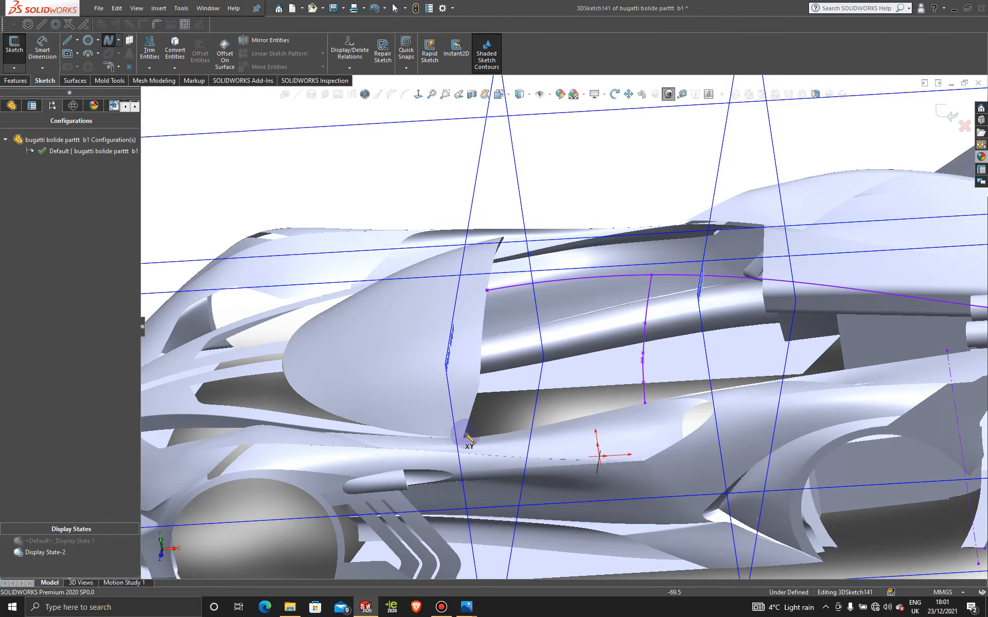
pyautogui.moveTo(471, 409); pyautogui.dragTo(479, 456, button='middle')
pyautogui.scroll(1, 478, 419)
pyautogui.scroll(-6, 489, 407)
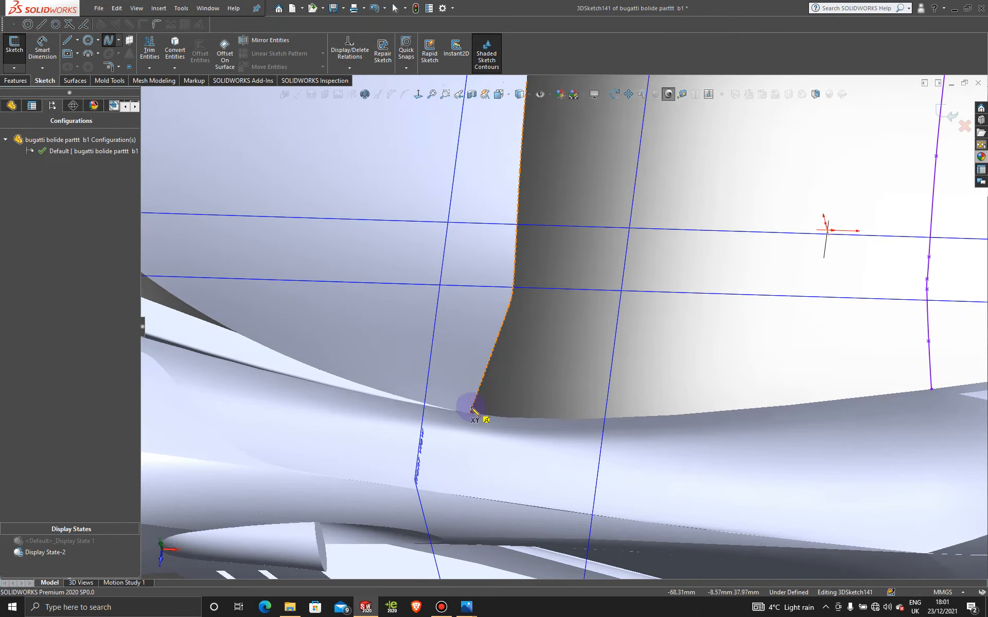
pyautogui.click(469, 413)
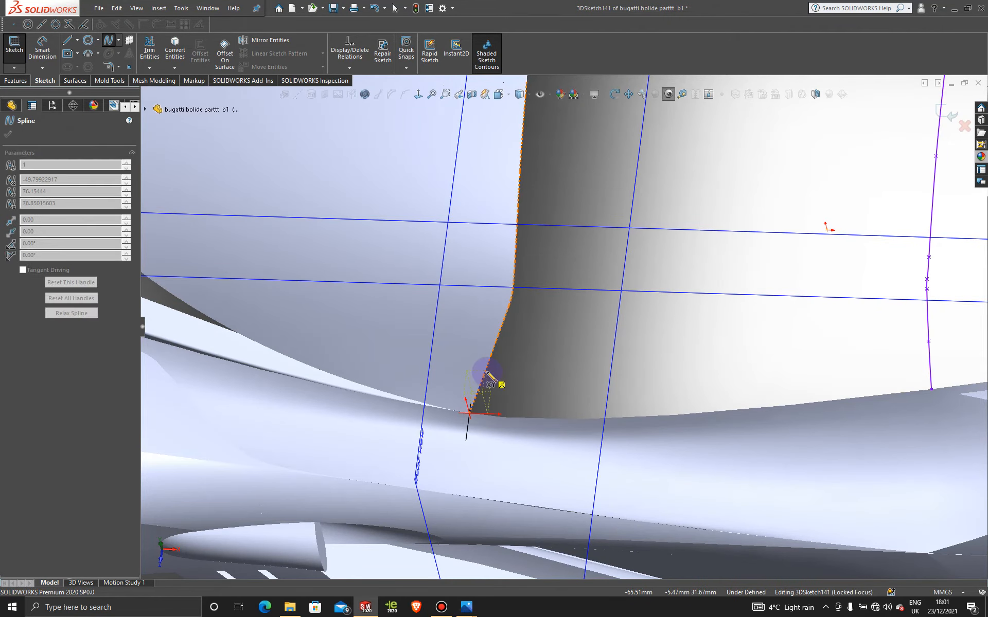
pyautogui.click(509, 310)
pyautogui.scroll(-4, 508, 310)
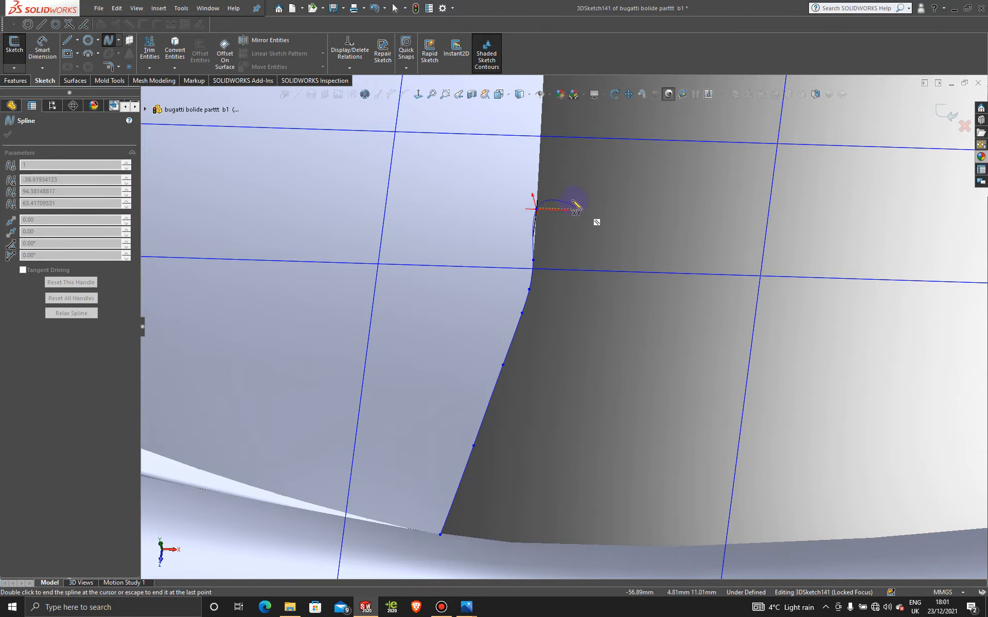
pyautogui.scroll(5, 589, 234)
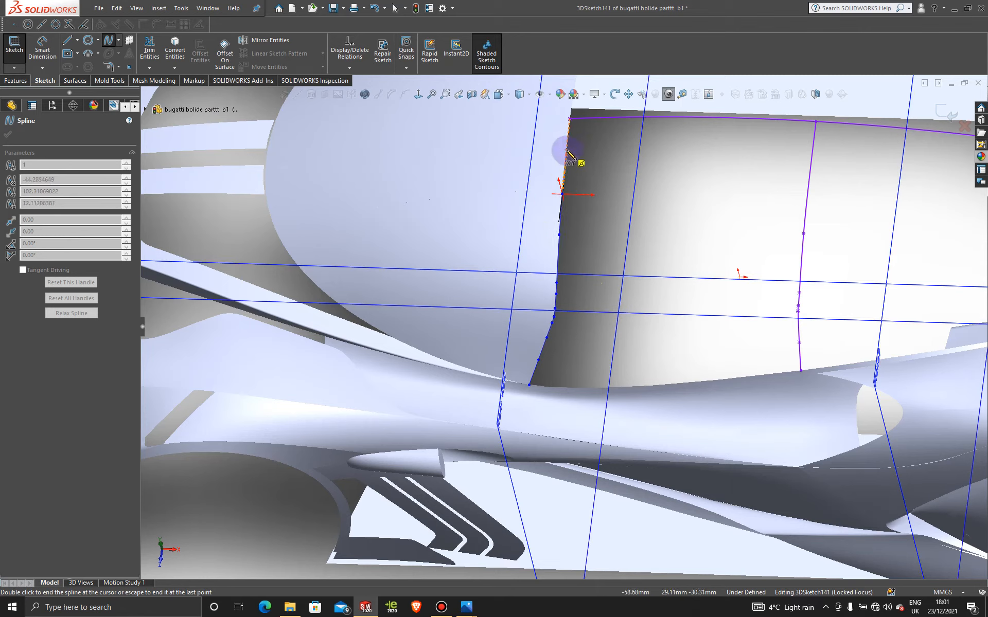
pyautogui.click(615, 145)
pyautogui.press('Escape')
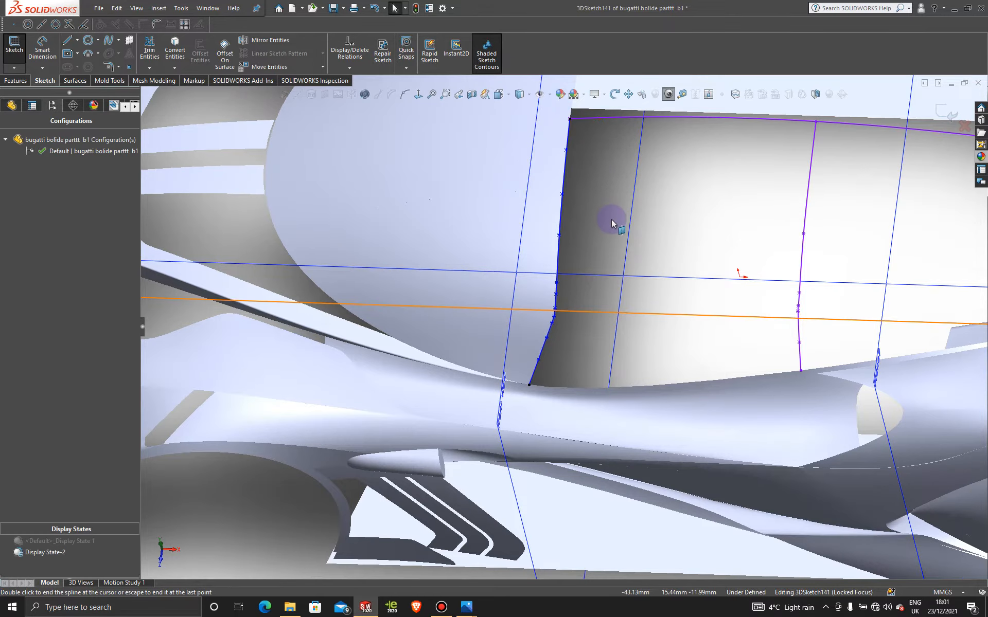
# - Trace a second spline along the side window's body edge from the windshield's lower corner to the cross spline's lower end, and exit the 3D sketch
pyautogui.scroll(8, 611, 222)
pyautogui.moveTo(614, 329); pyautogui.dragTo(682, 256, button='middle')
pyautogui.scroll(-8, 637, 322)
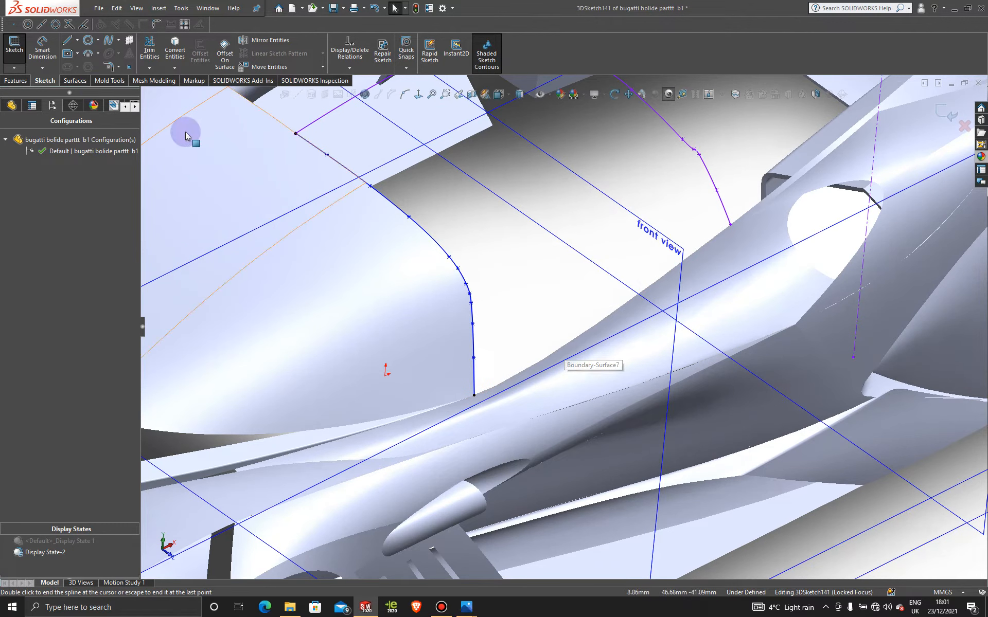
pyautogui.click(106, 43)
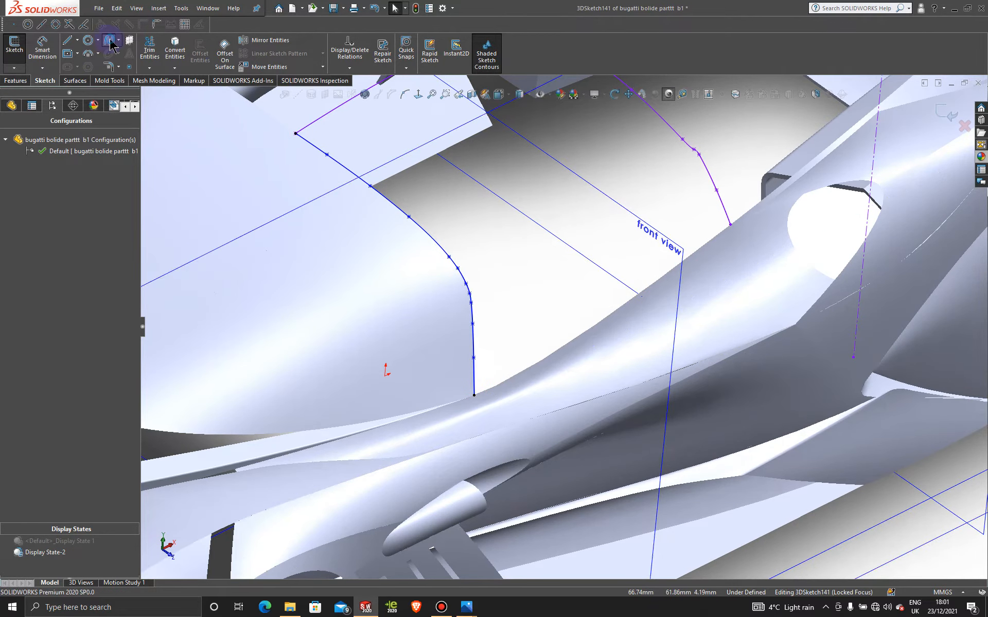
pyautogui.click(474, 395)
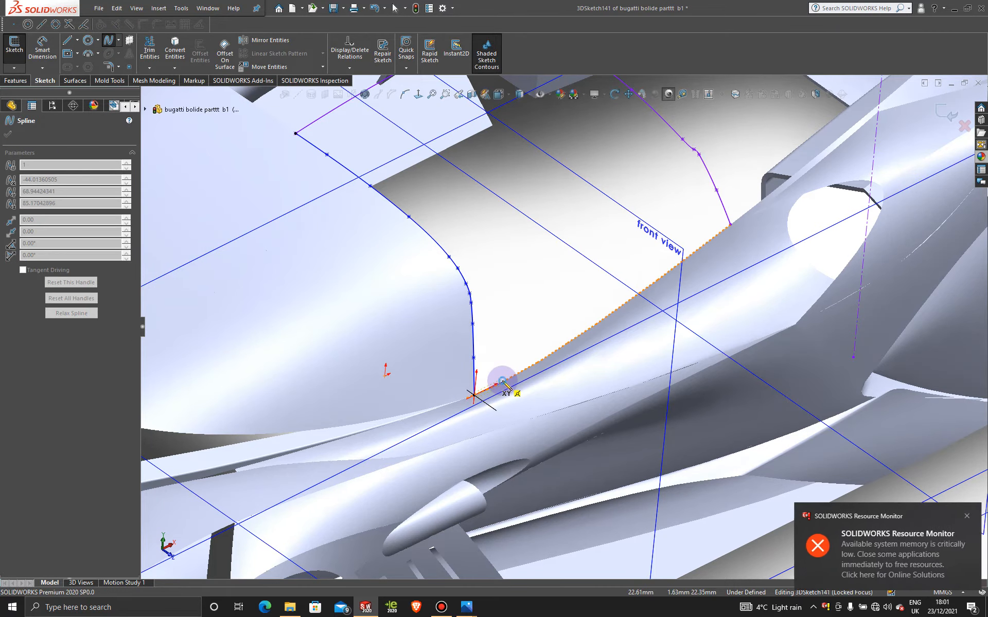
pyautogui.click(544, 359)
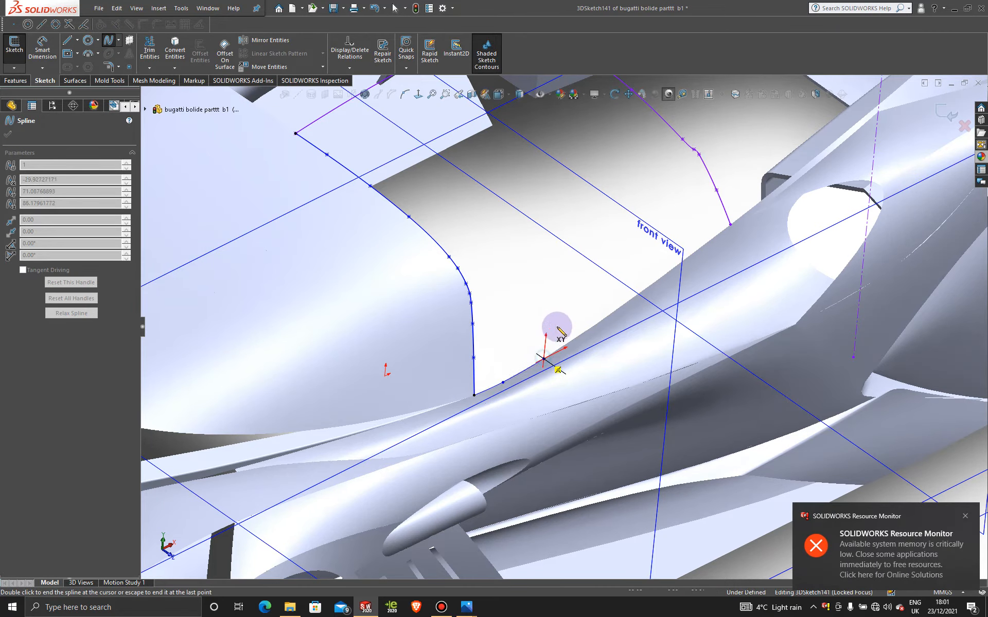
pyautogui.click(594, 326)
pyautogui.click(622, 306)
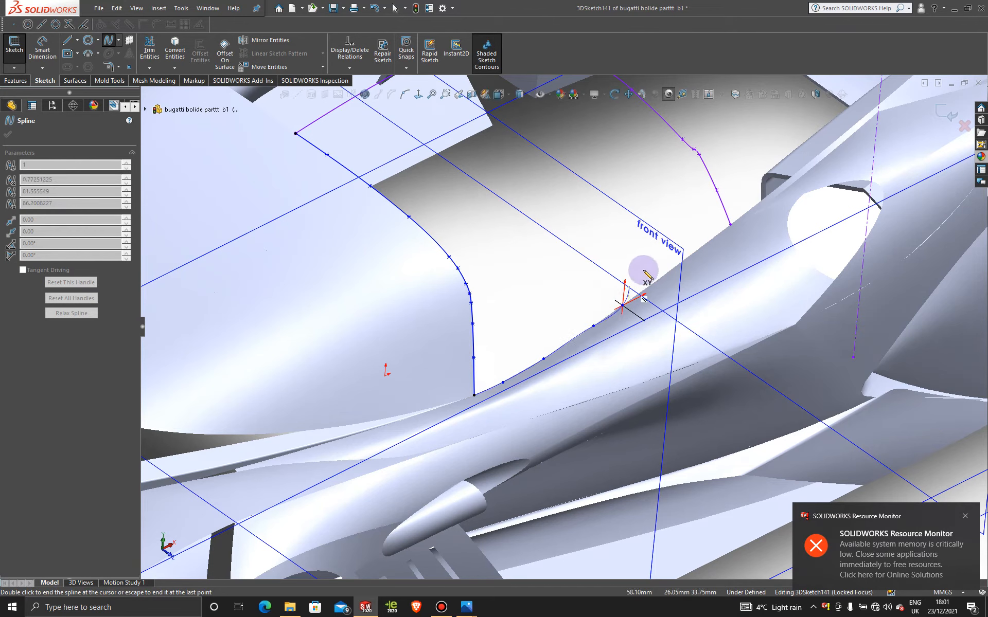
pyautogui.click(662, 277)
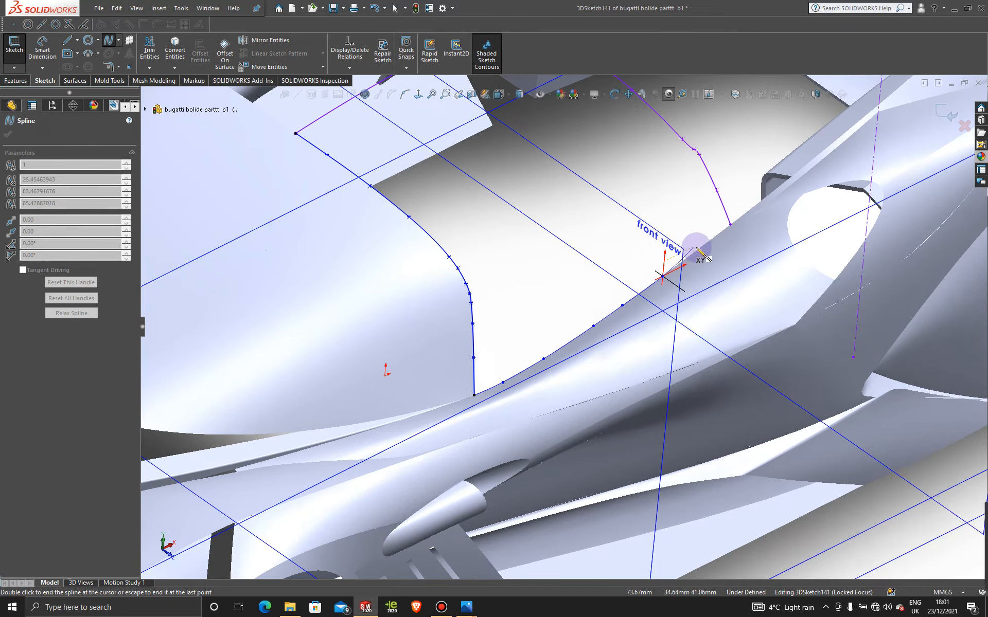
pyautogui.click(697, 249)
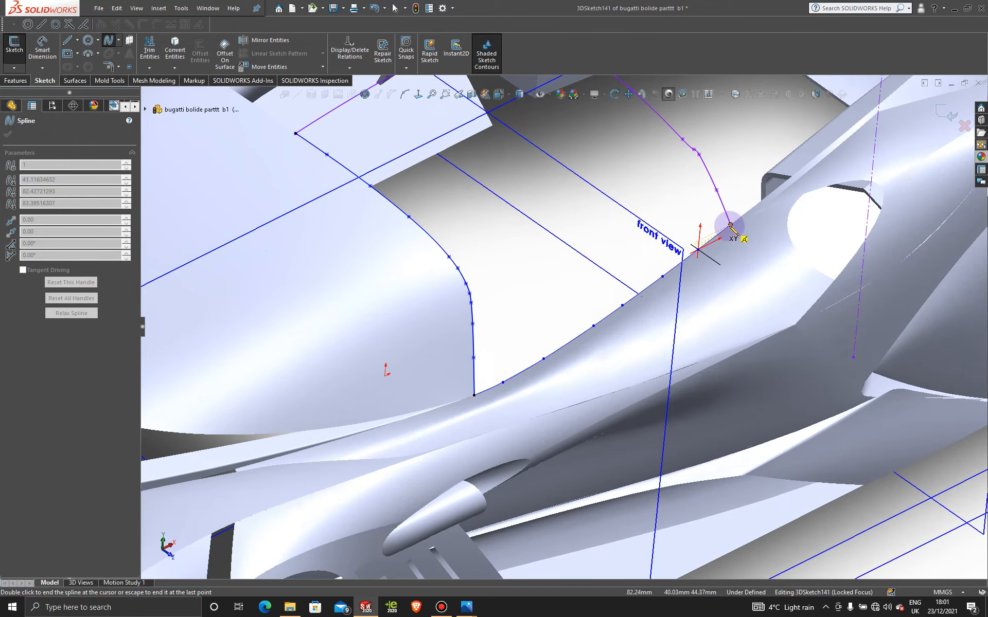
pyautogui.press('Escape')
pyautogui.scroll(4, 615, 272)
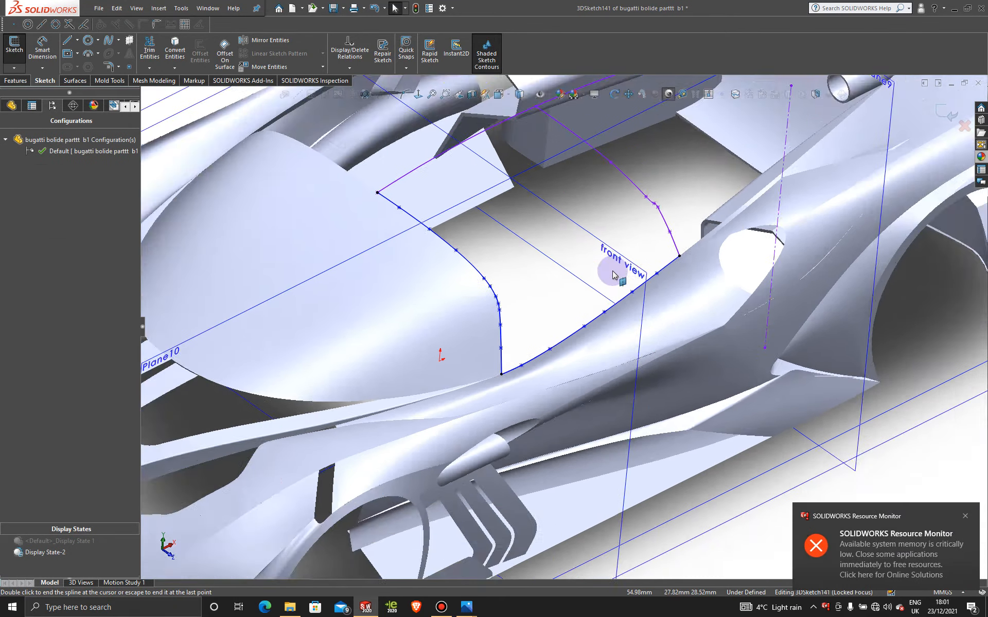
pyautogui.scroll(1, 555, 275)
pyautogui.moveTo(555, 275)
pyautogui.mouseDown(button='middle')
pyautogui.moveTo(561, 234)
pyautogui.moveTo(537, 263)
pyautogui.mouseUp(button='middle')
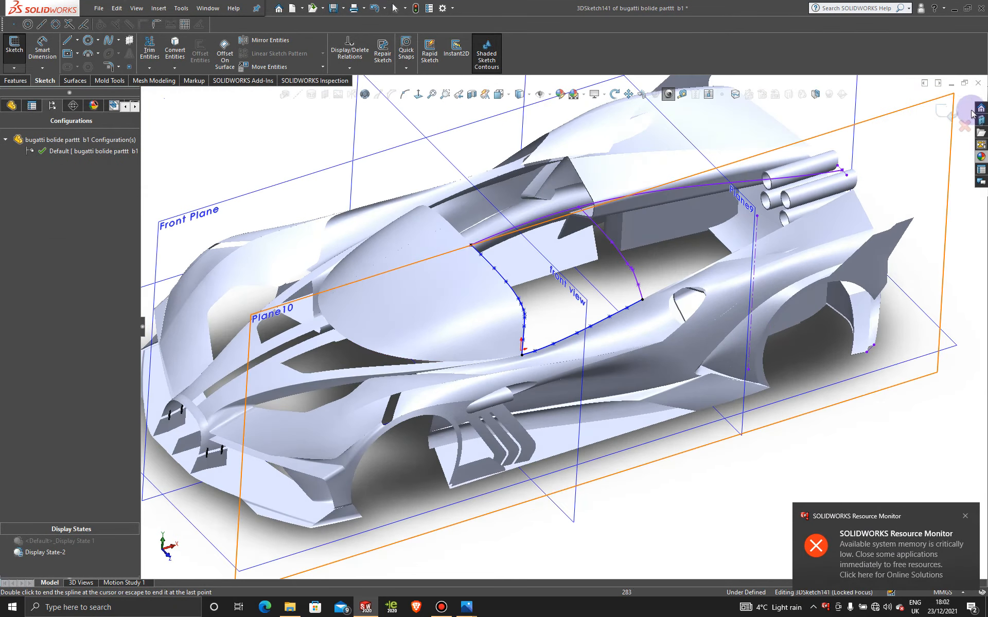
pyautogui.click(942, 109)
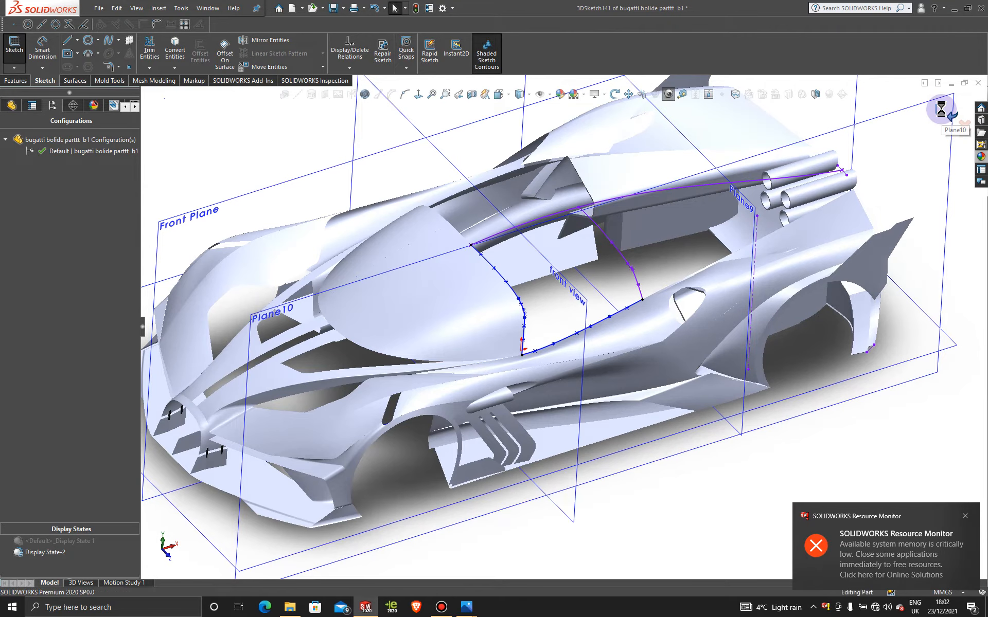
pyautogui.click(659, 264)
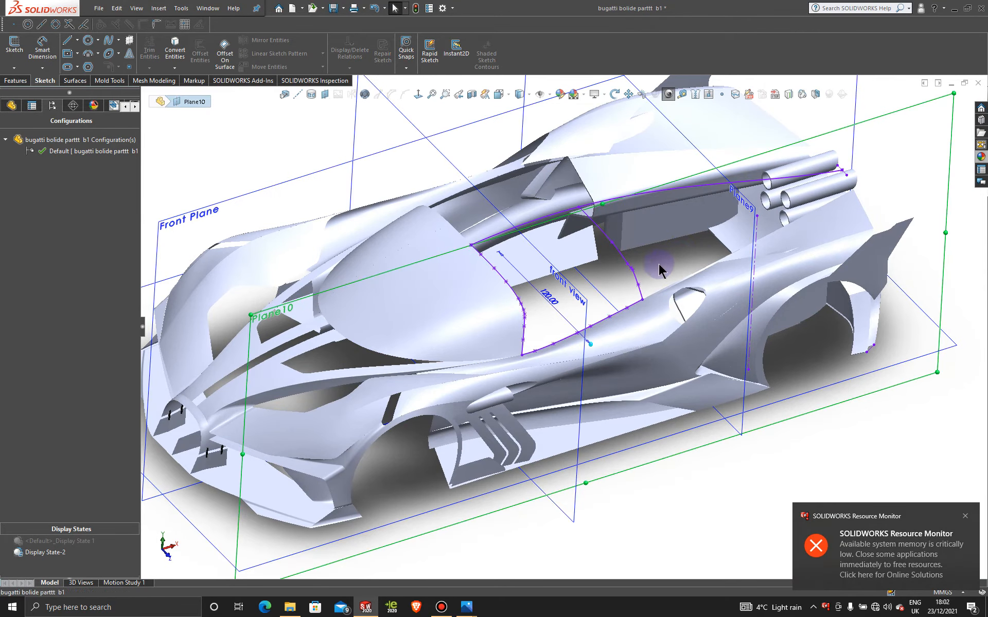
pyautogui.scroll(-2, 659, 264)
pyautogui.click(75, 81)
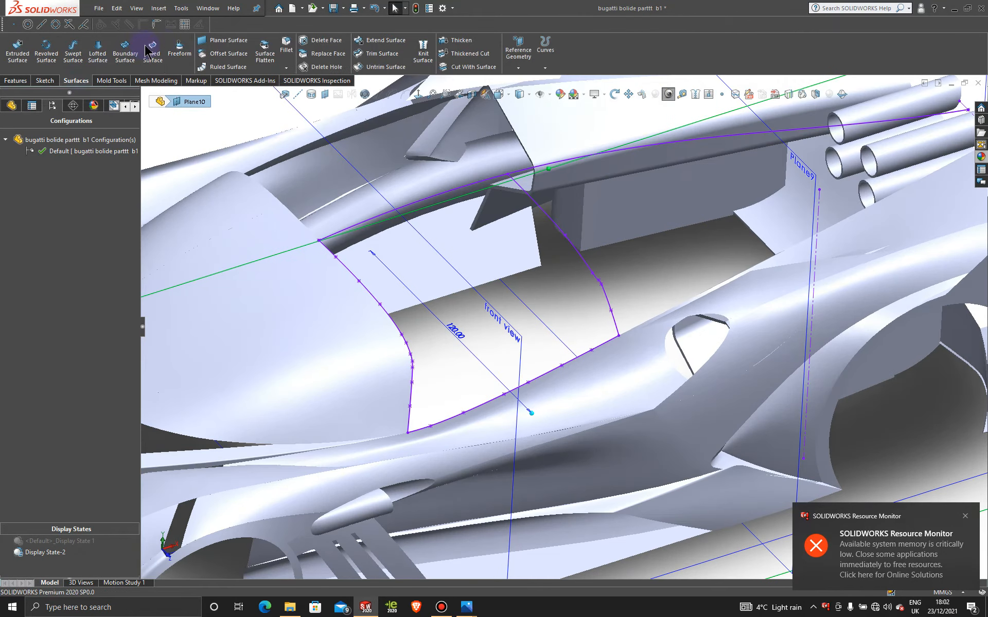
pyautogui.click(163, 53)
pyautogui.click(576, 249)
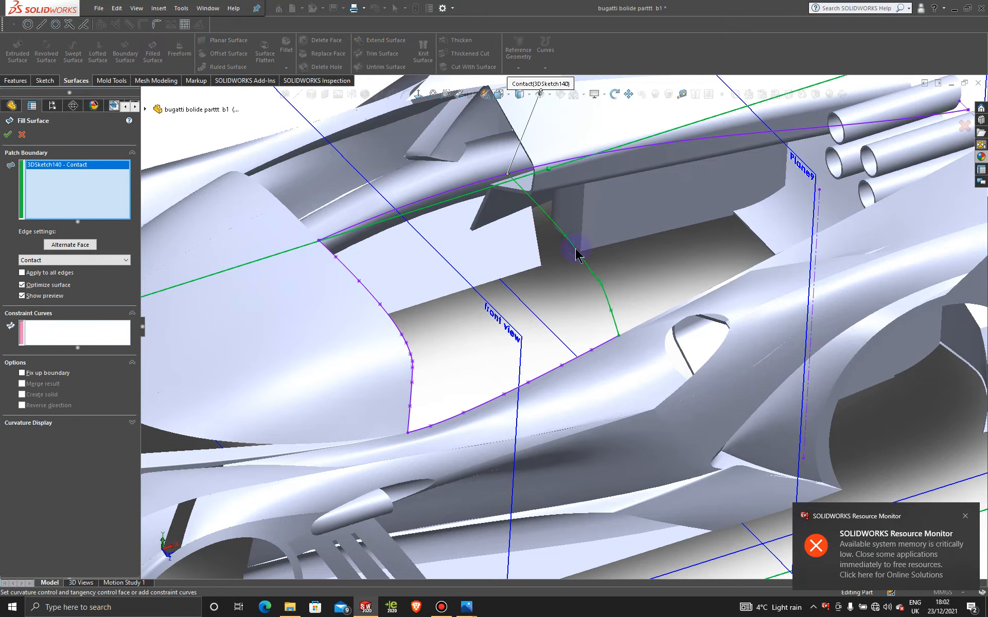
pyautogui.click(374, 296)
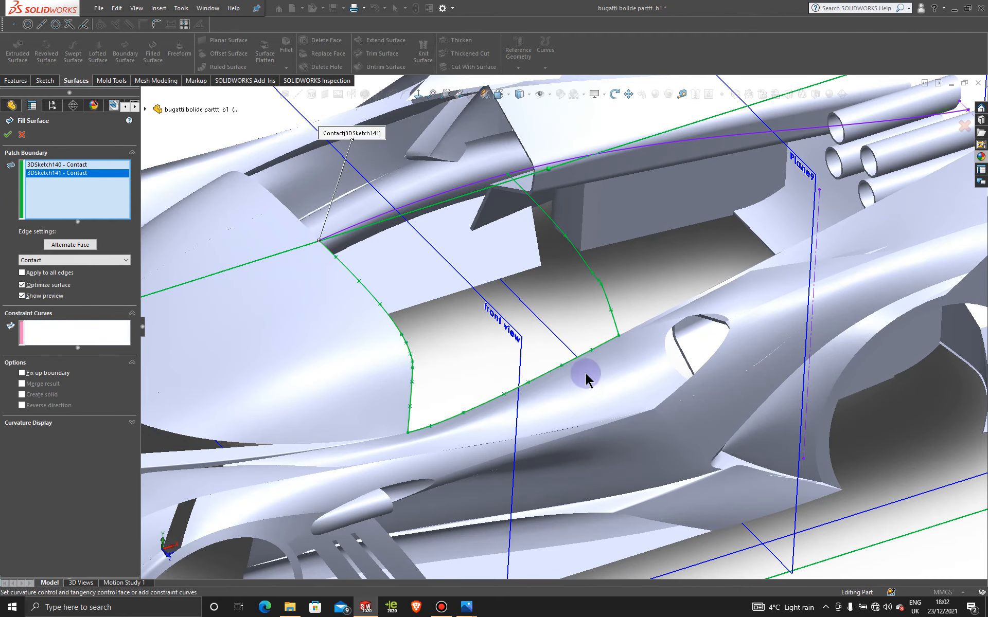
pyautogui.click(423, 200)
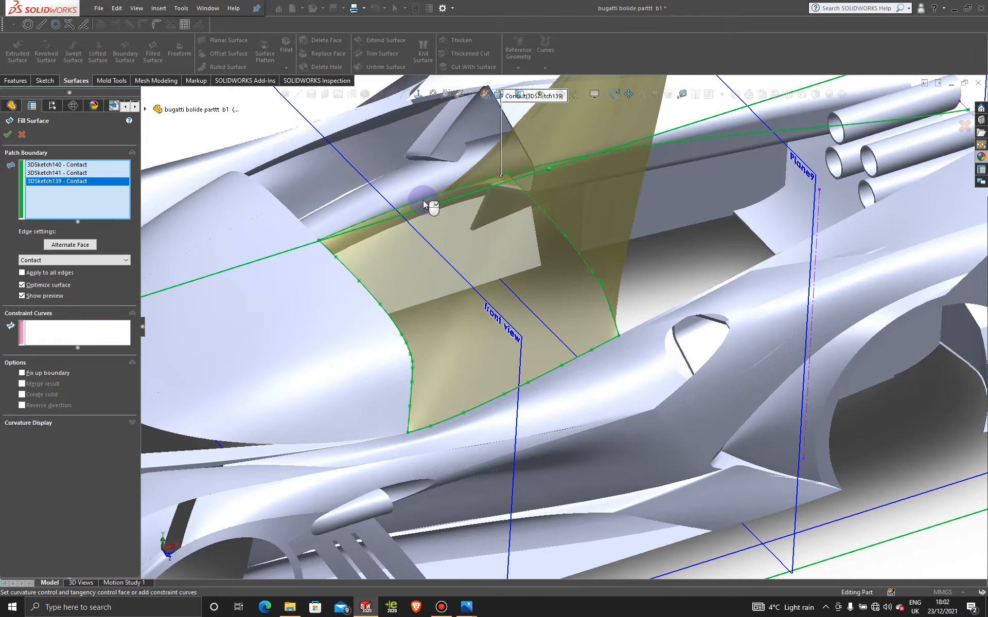
pyautogui.click(22, 136)
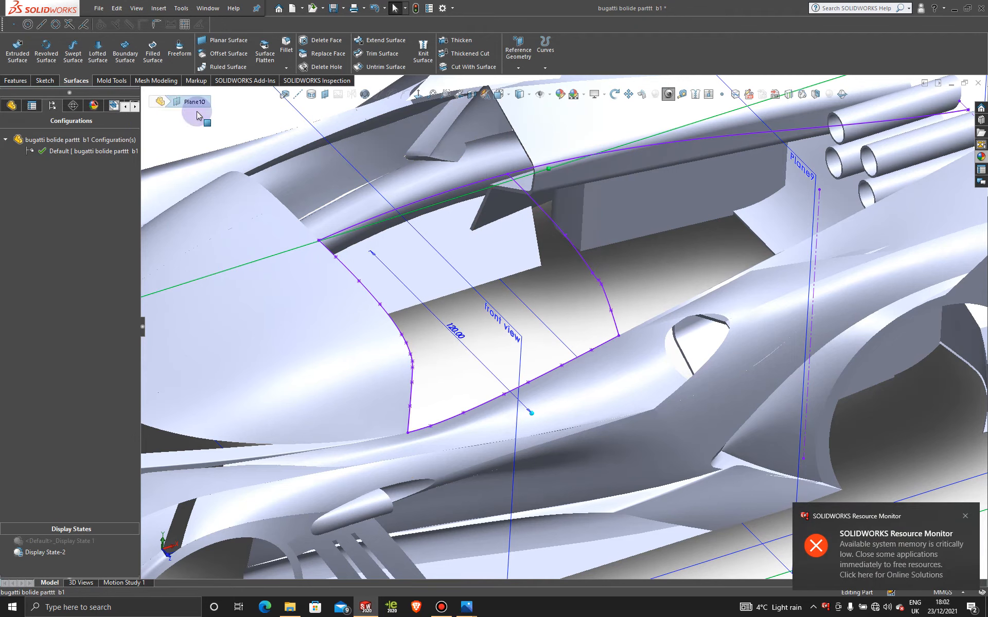
# - Start a Boundary Surface and set the cross spline and the windshield's rear-edge spline as open groups for Direction 1
pyautogui.click(125, 51)
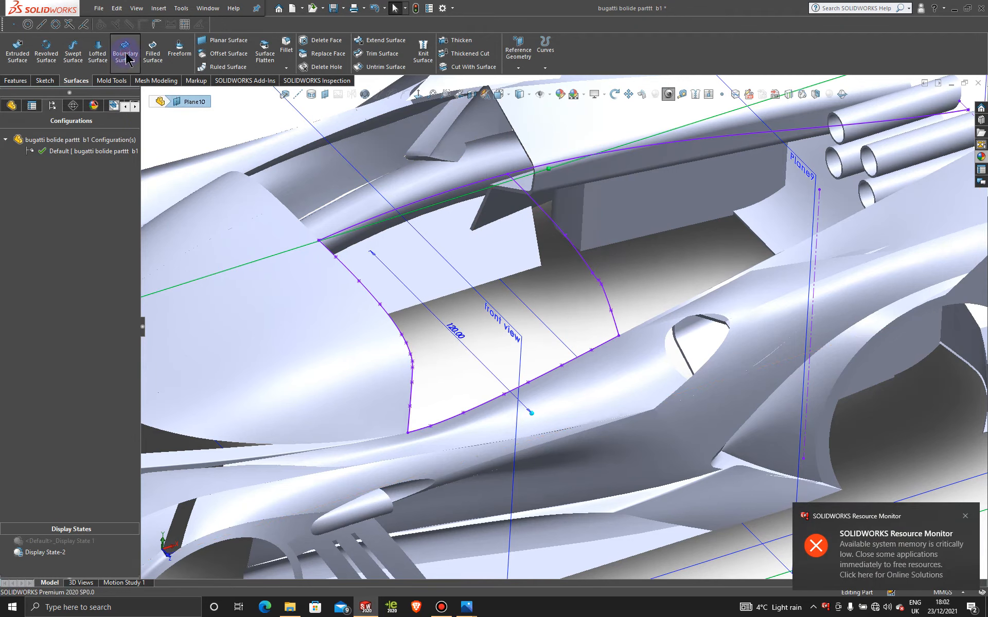
pyautogui.rightClick(656, 272)
pyautogui.click(690, 302)
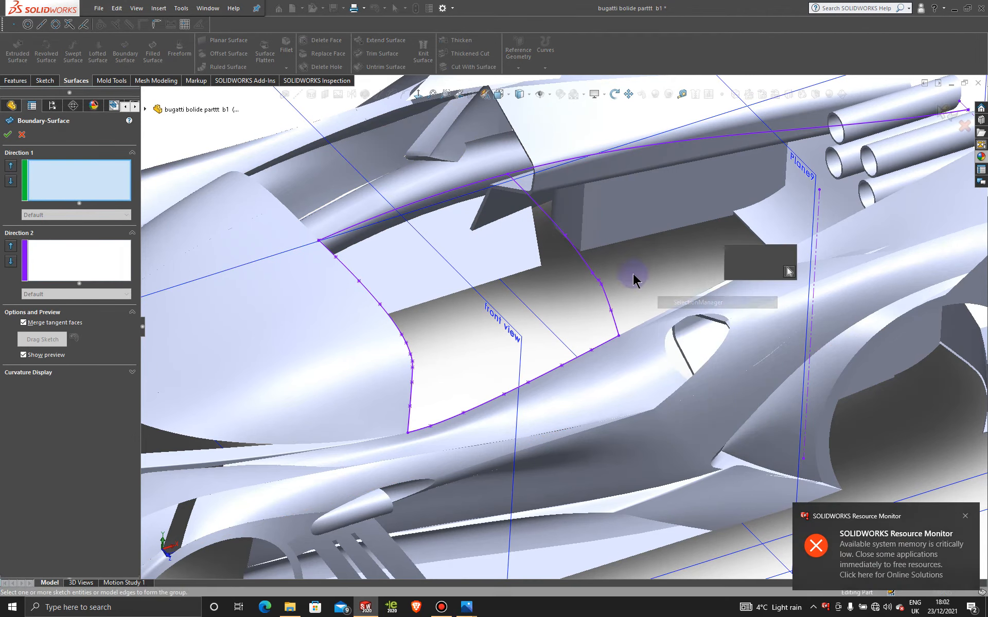
pyautogui.click(585, 262)
pyautogui.click(731, 257)
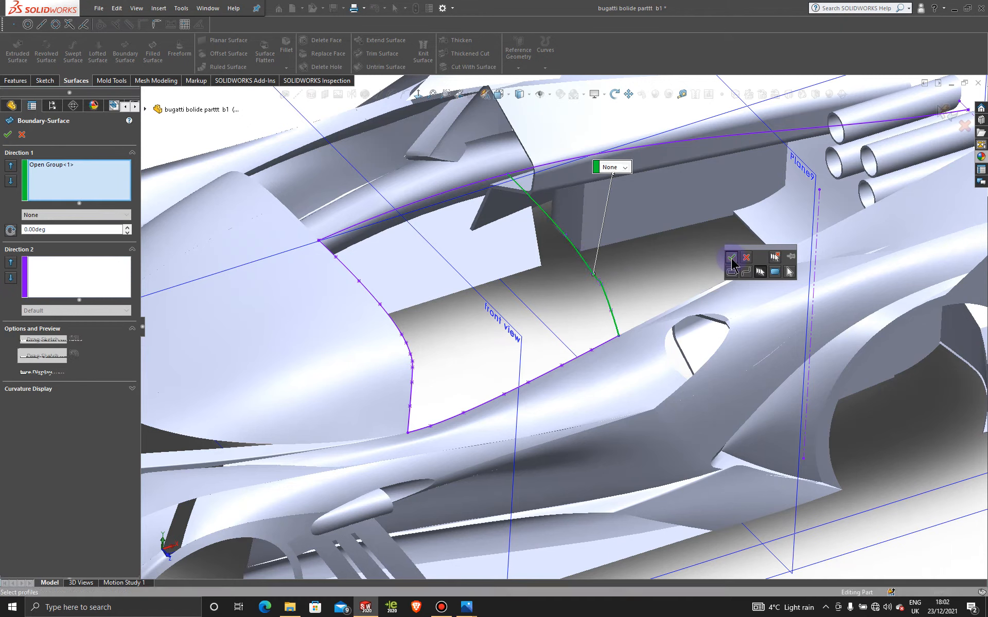
pyautogui.rightClick(668, 258)
pyautogui.click(704, 289)
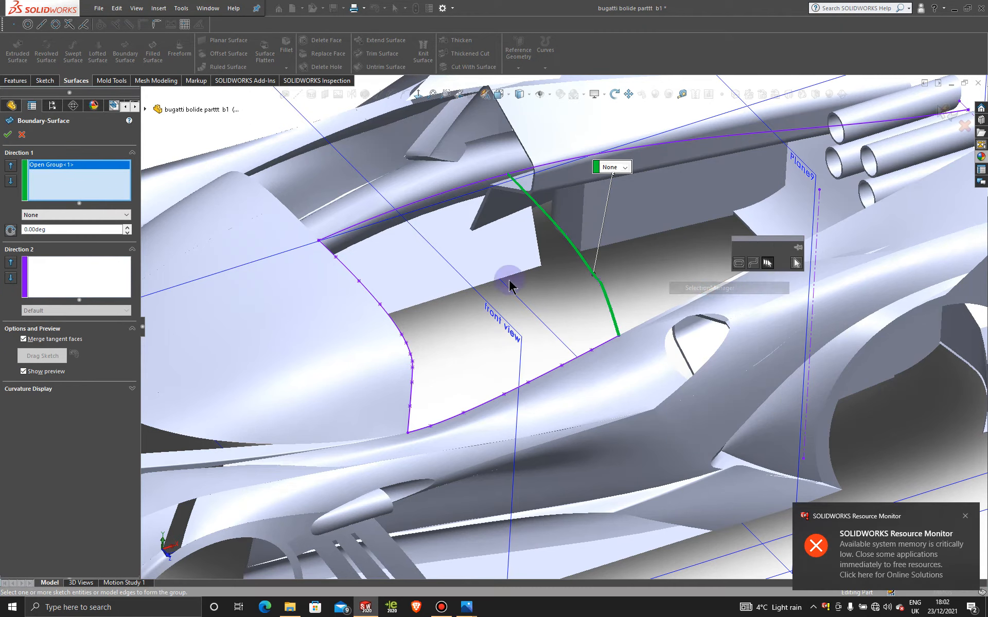
pyautogui.click(376, 301)
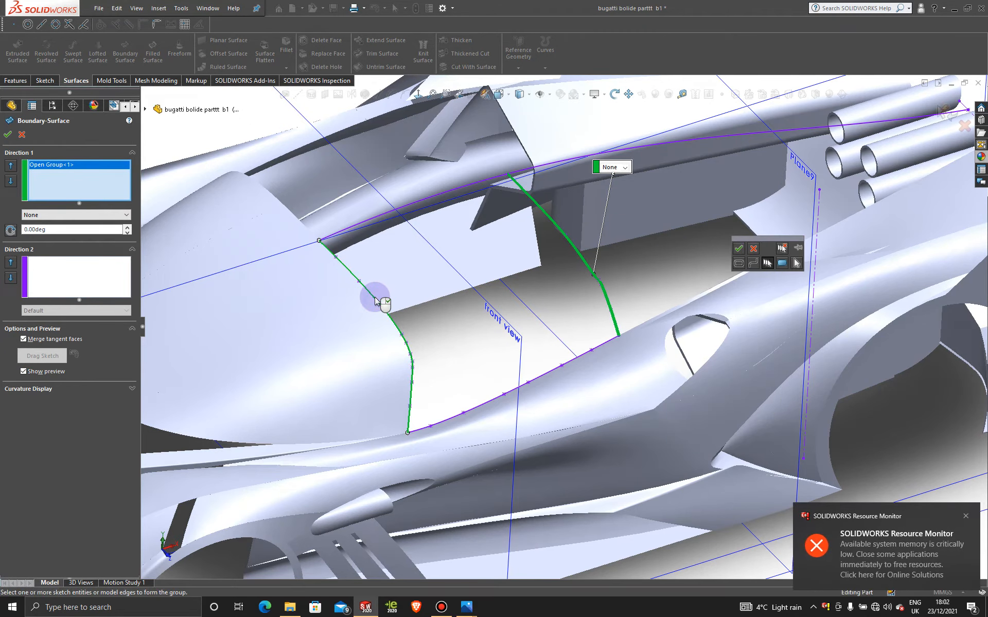
pyautogui.click(737, 250)
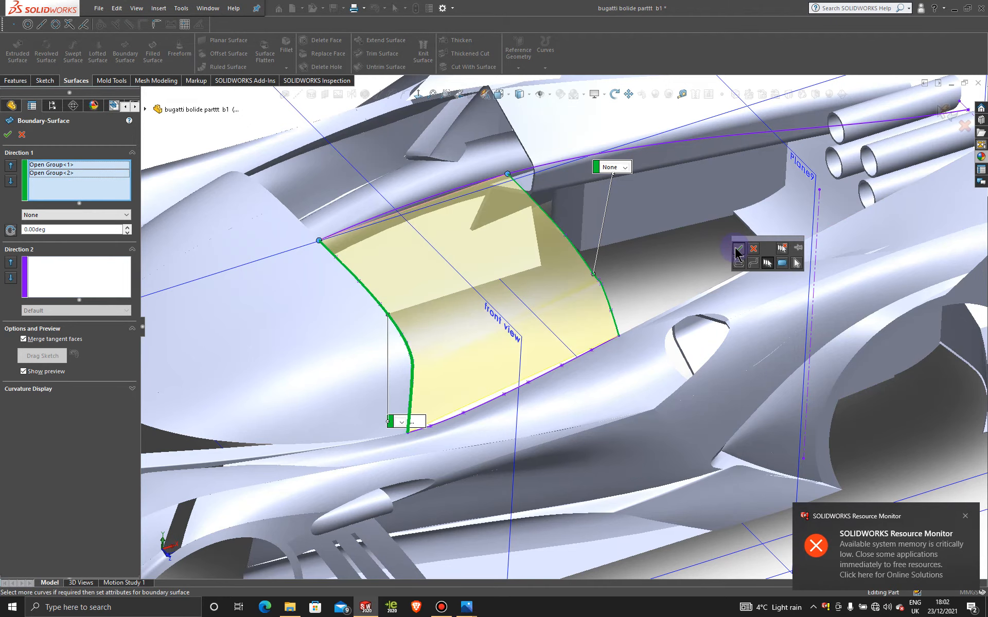
# - Try to add the central roof spline and the side window spline's whole 3D sketch as Direction 2 curves
pyautogui.click(42, 272)
pyautogui.click(410, 207)
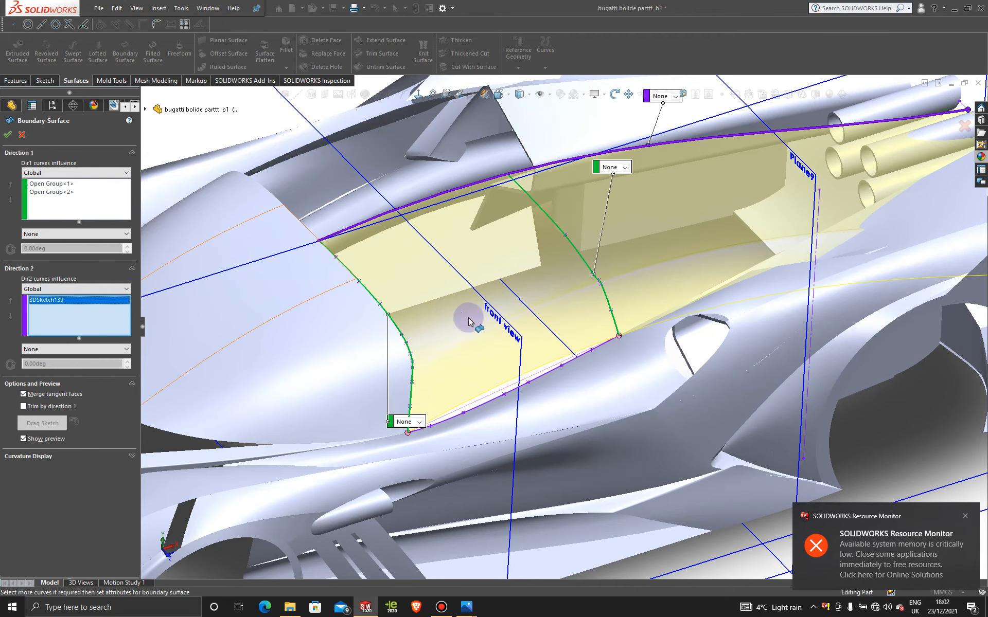
pyautogui.click(542, 378)
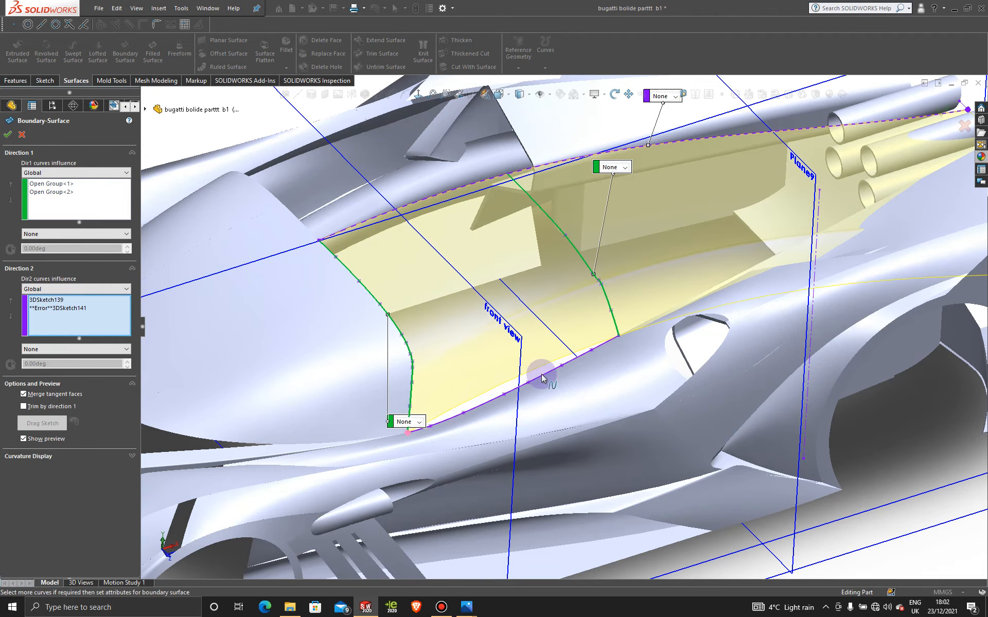
pyautogui.click(542, 378)
pyautogui.scroll(3, 644, 227)
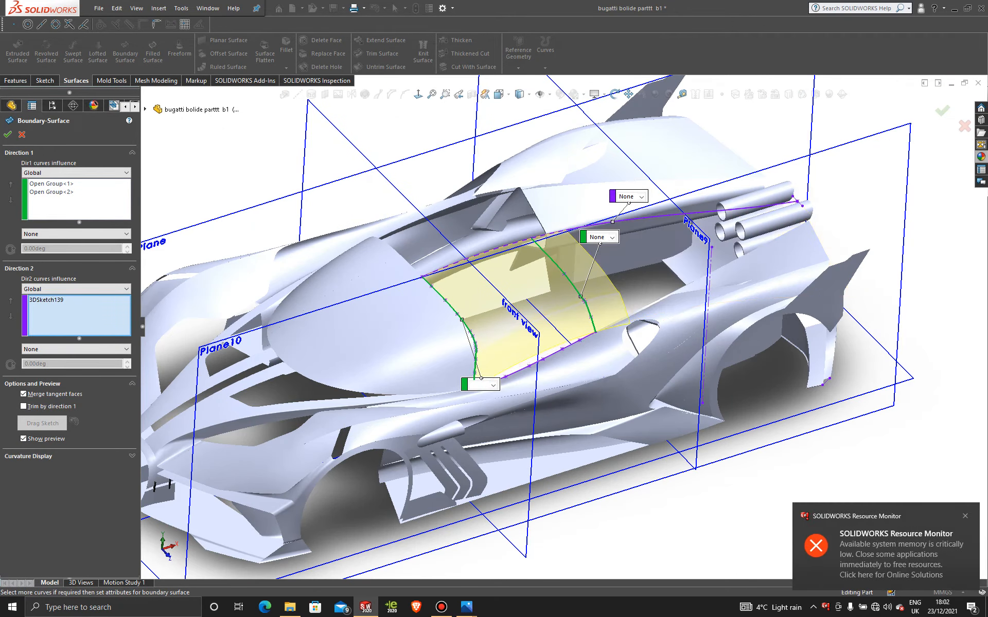
pyautogui.scroll(-3, 551, 340)
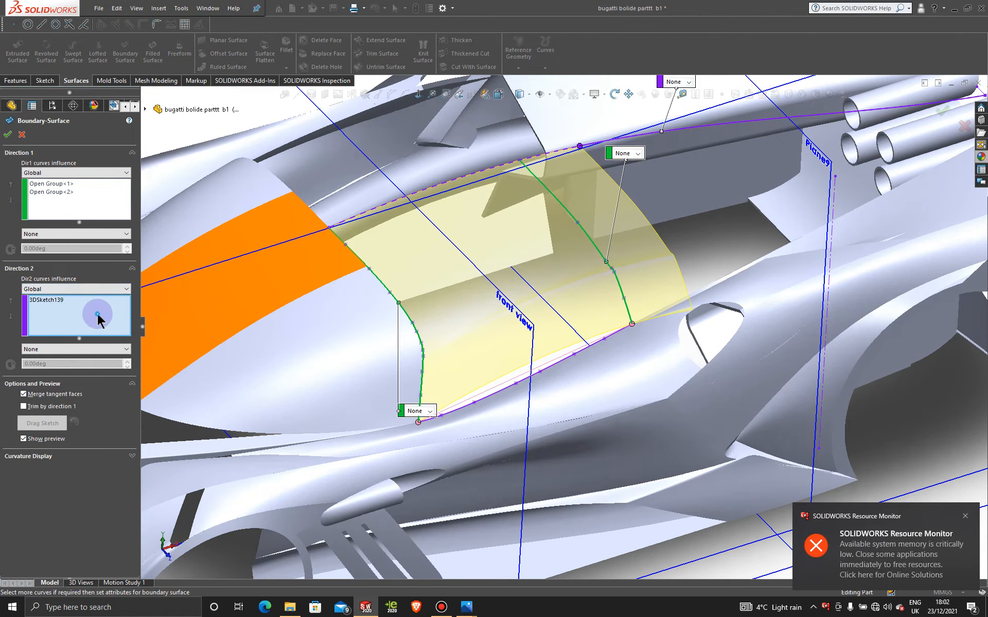
# - Try adding 3DSketch141 to the Direction 2 curves from the feature tree, and clear the Direction 2 selections
pyautogui.click(506, 388)
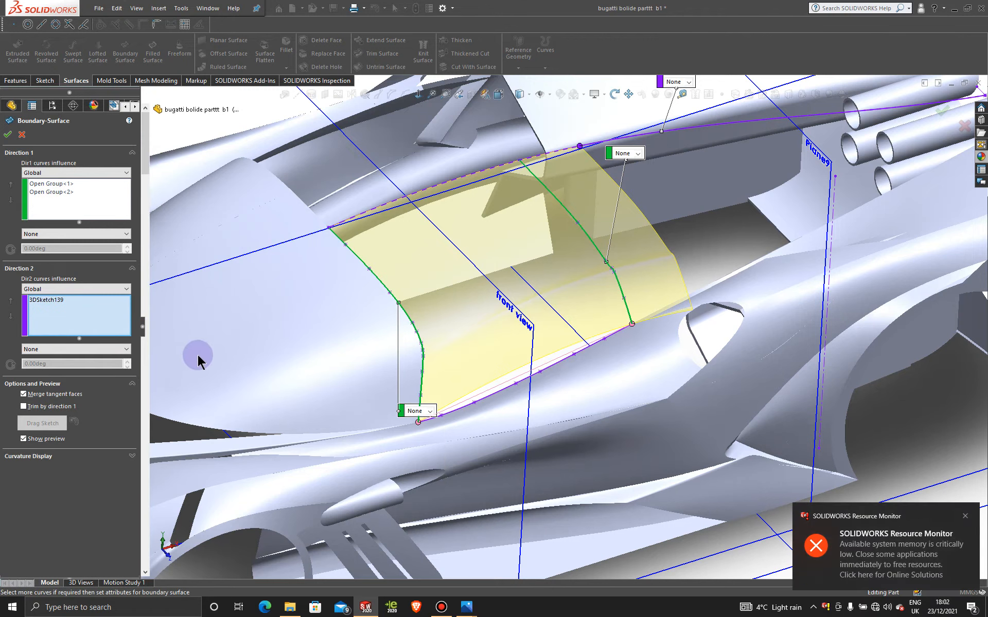
pyautogui.scroll(-12, 200, 366)
pyautogui.scroll(-15, 200, 366)
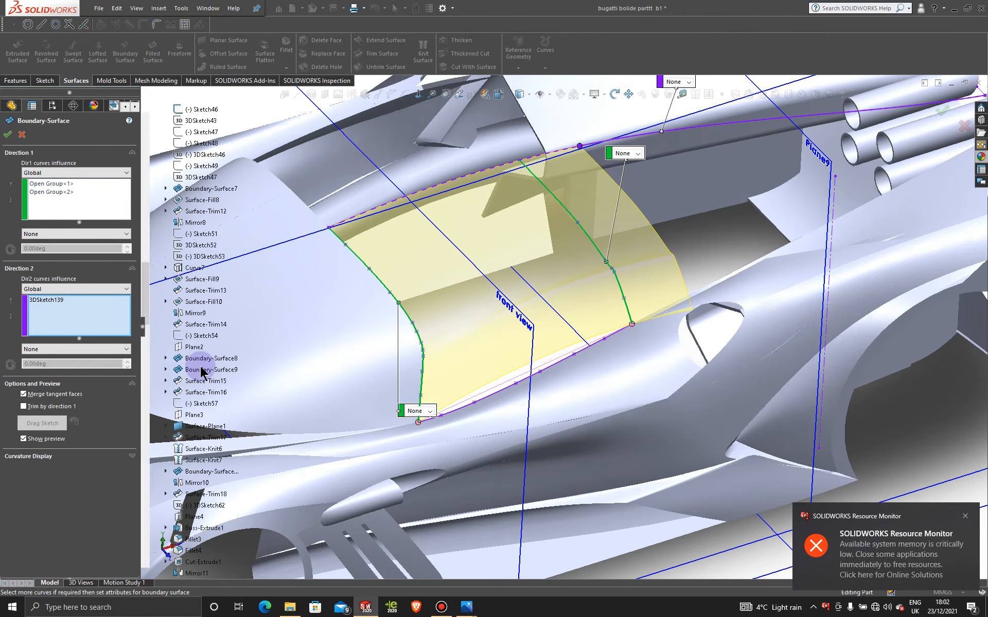
pyautogui.moveTo(144, 291); pyautogui.dragTo(148, 570)
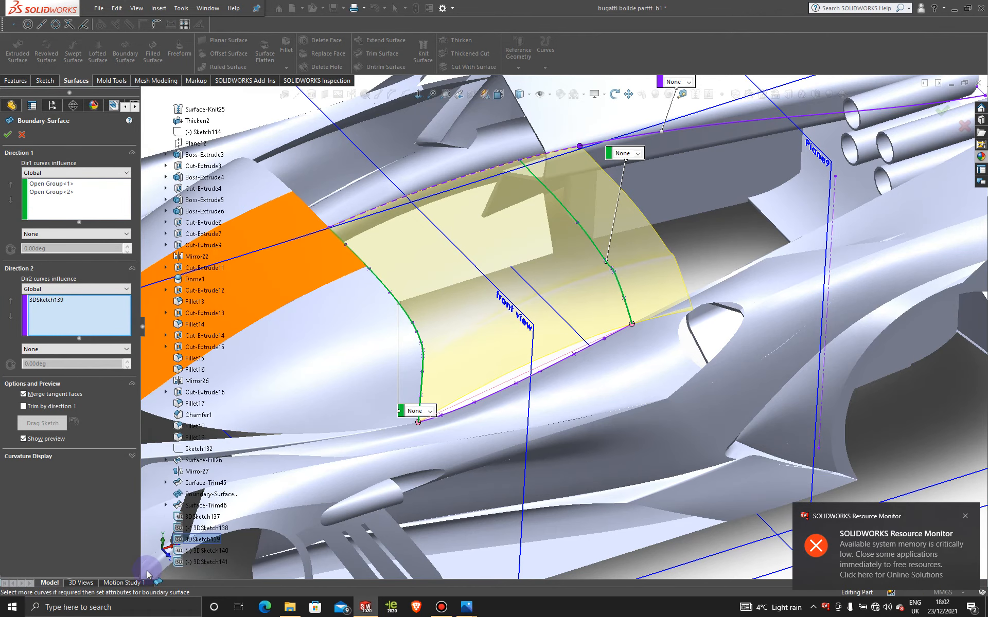
pyautogui.click(206, 566)
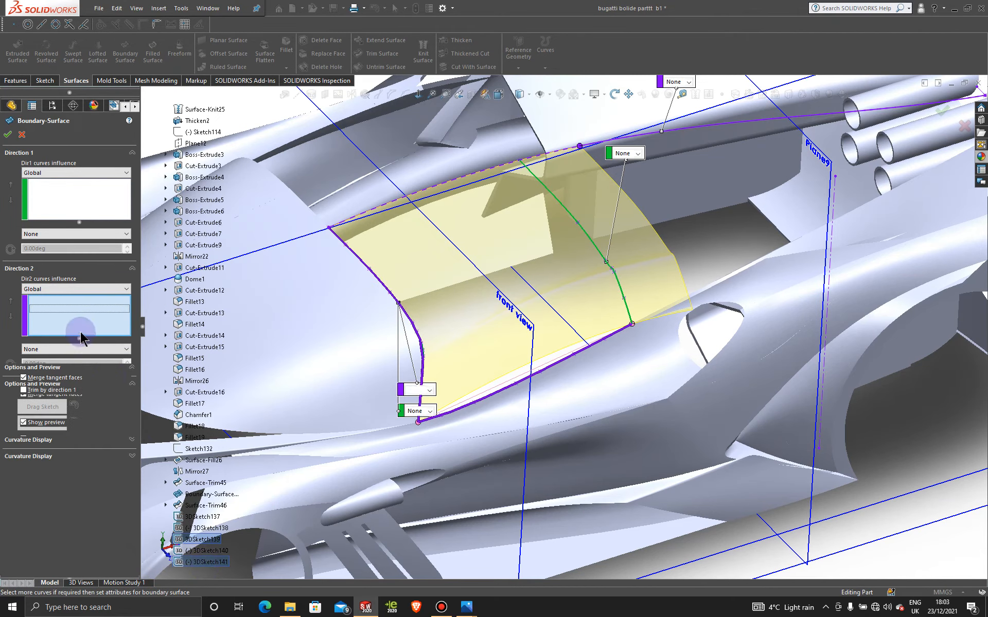
pyautogui.rightClick(82, 310)
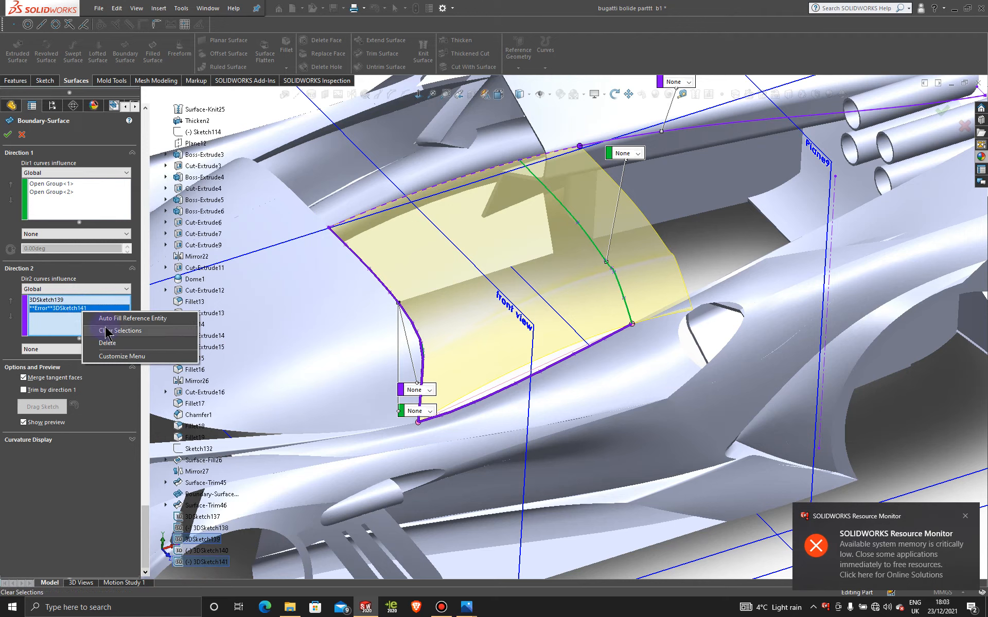
pyautogui.click(109, 345)
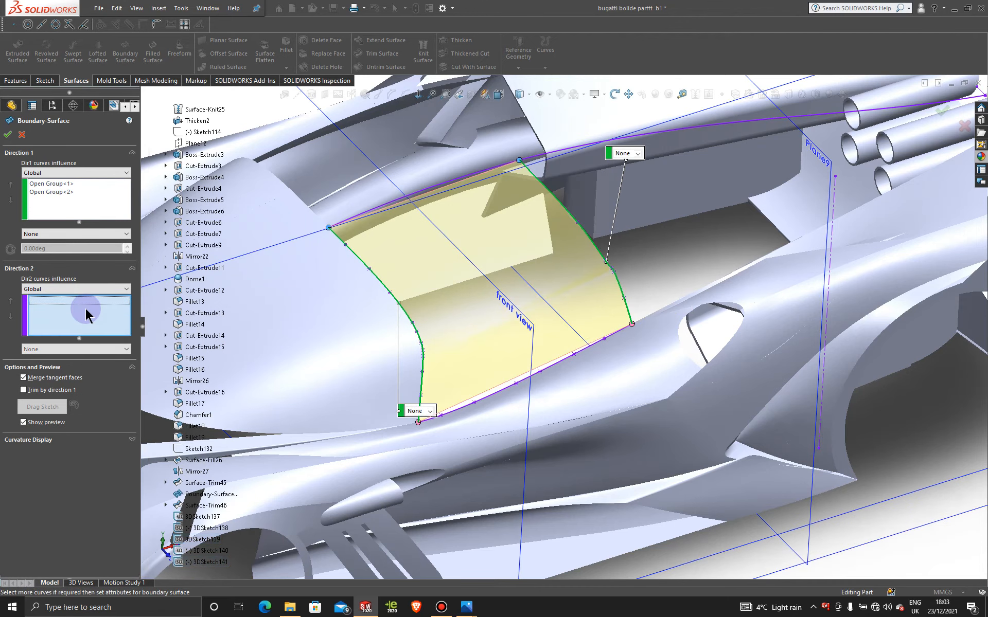
# - Set the central roof spline and an open group of only the side window spline as Direction 2 curves, and create the boundary surface
pyautogui.click(423, 193)
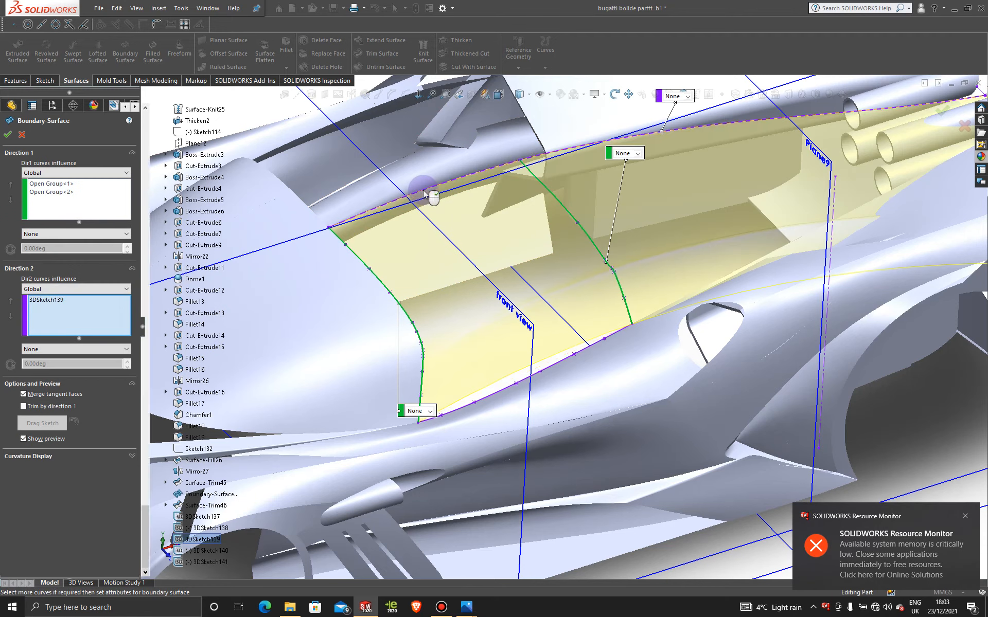
pyautogui.rightClick(931, 402)
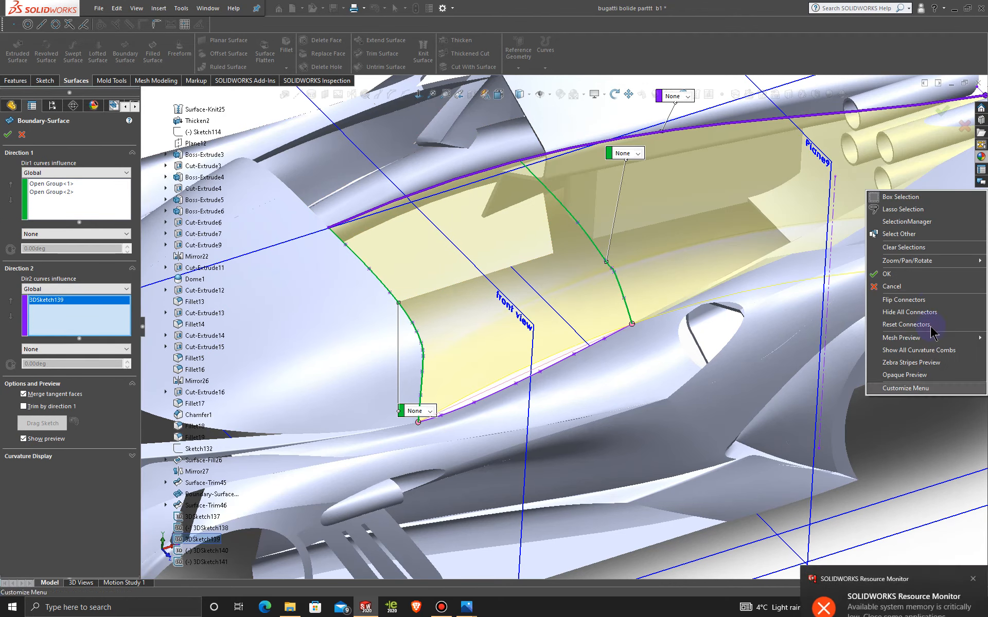
pyautogui.click(932, 349)
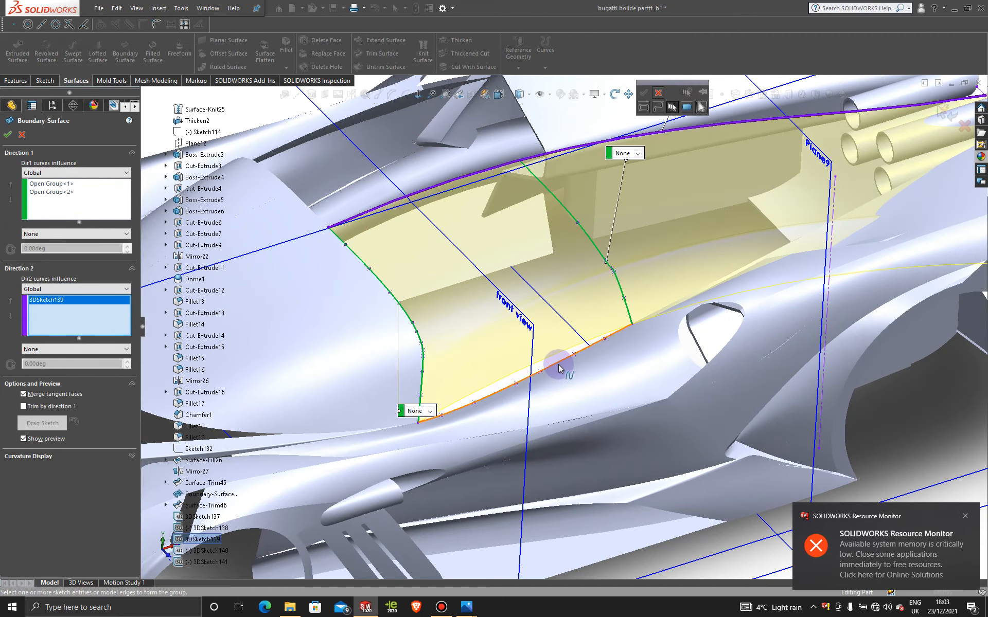
pyautogui.click(644, 94)
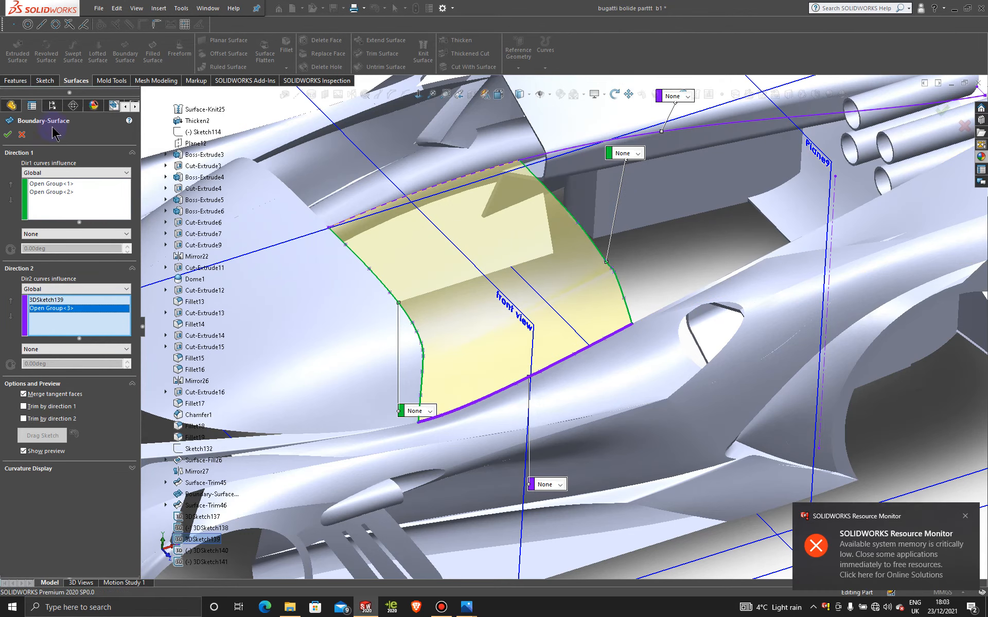
pyautogui.click(8, 135)
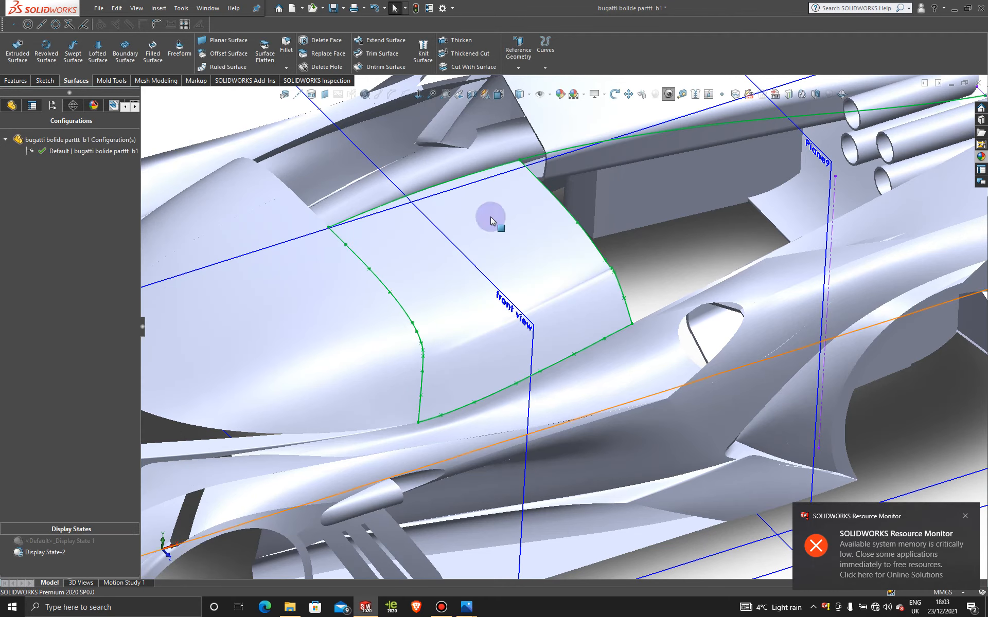
# - Examine the new roof surface's curvature and its fit against the windshield and body side from several angles
pyautogui.scroll(3, 662, 310)
pyautogui.moveTo(601, 375); pyautogui.dragTo(592, 330, button='middle')
pyautogui.scroll(-4, 550, 354)
pyautogui.moveTo(502, 352)
pyautogui.mouseDown(button='middle')
pyautogui.moveTo(514, 329)
pyautogui.moveTo(485, 335)
pyautogui.moveTo(496, 335)
pyautogui.moveTo(485, 359)
pyautogui.mouseUp(button='middle')
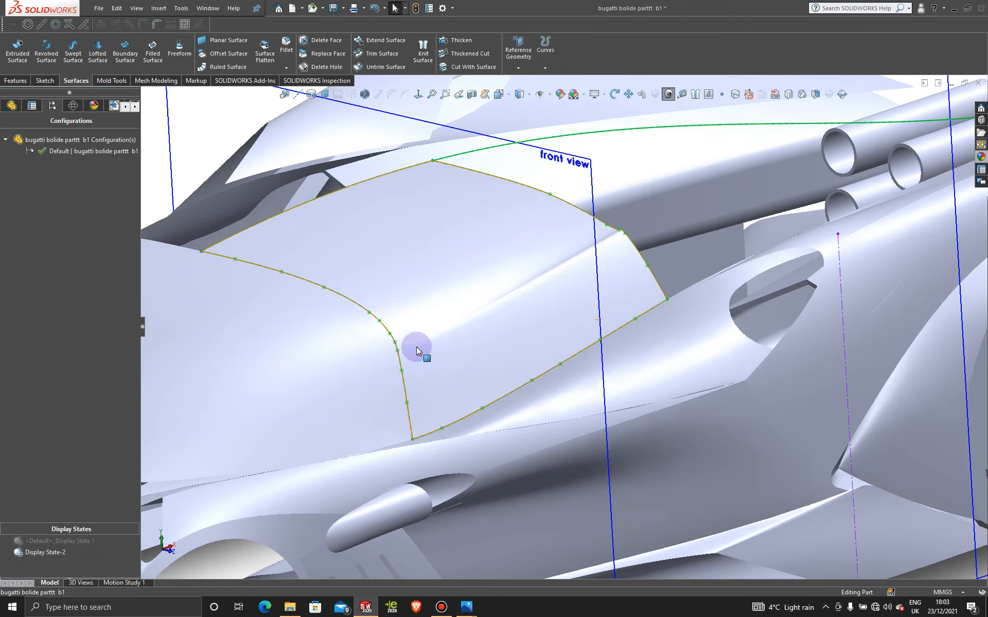
pyautogui.scroll(5, 492, 355)
pyautogui.moveTo(478, 359); pyautogui.dragTo(465, 391, button='middle')
pyautogui.scroll(-1, 507, 361)
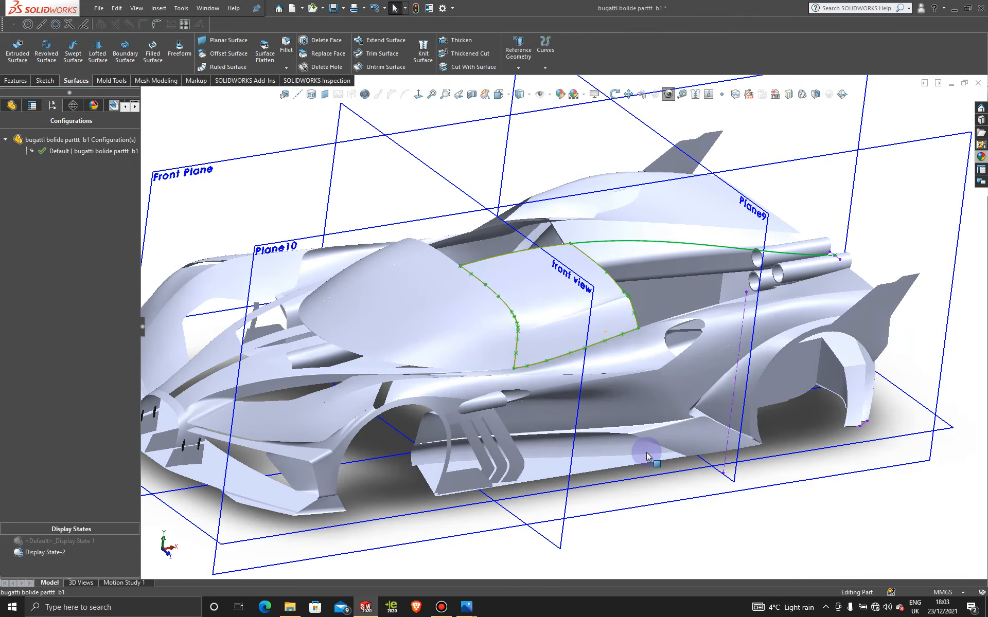
pyautogui.moveTo(746, 532); pyautogui.dragTo(796, 511, button='middle')
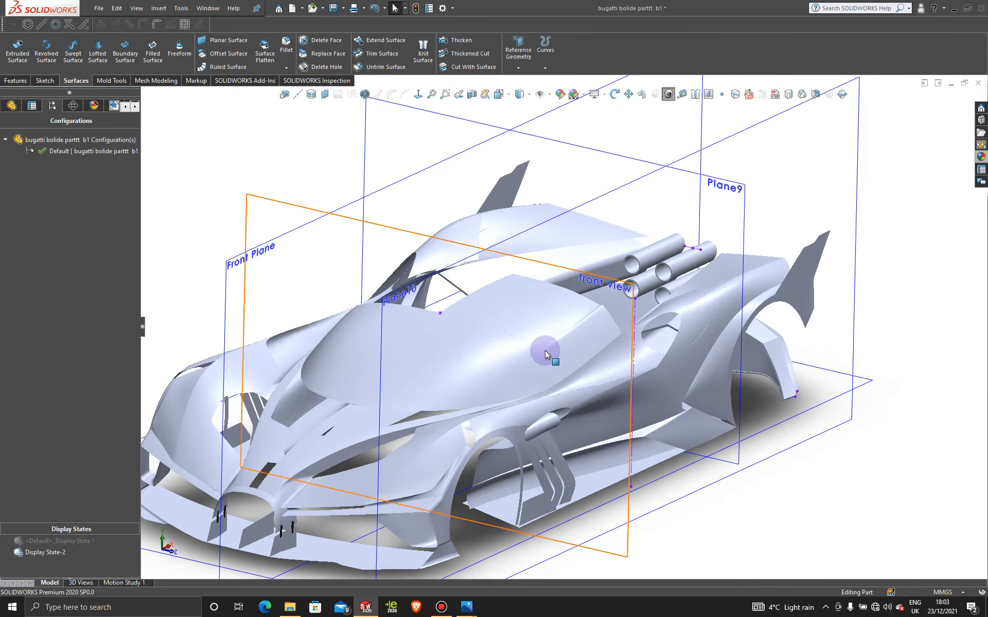
pyautogui.scroll(-3, 625, 372)
pyautogui.scroll(5, 666, 401)
pyautogui.moveTo(562, 392); pyautogui.dragTo(626, 357, button='middle')
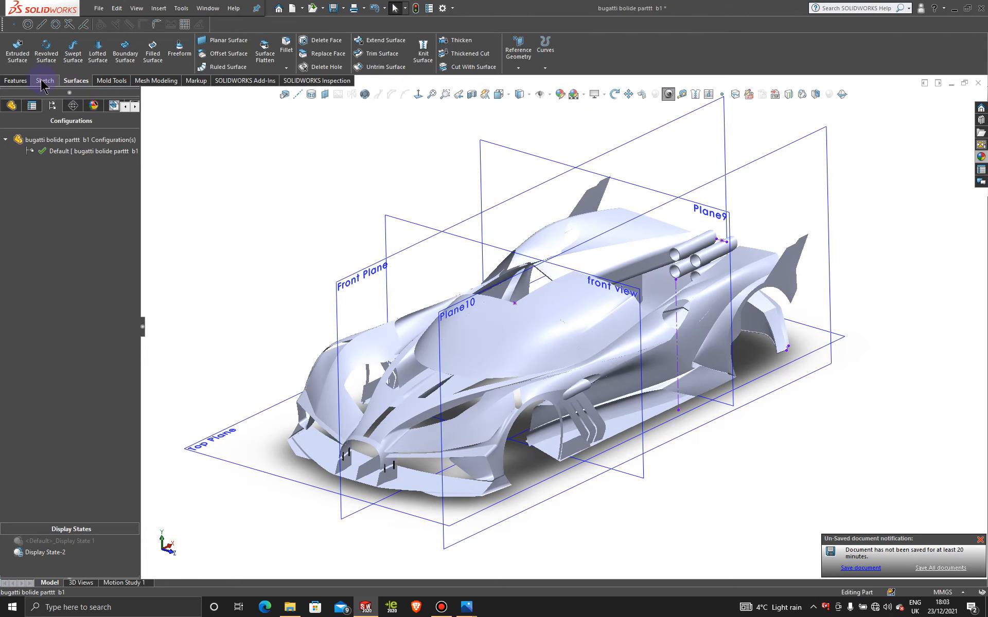
# - Dismiss the unsaved-document reminder and mirror the new roof half's boundary surface body about the Front Plane, without knitting surfaces
pyautogui.click(966, 516)
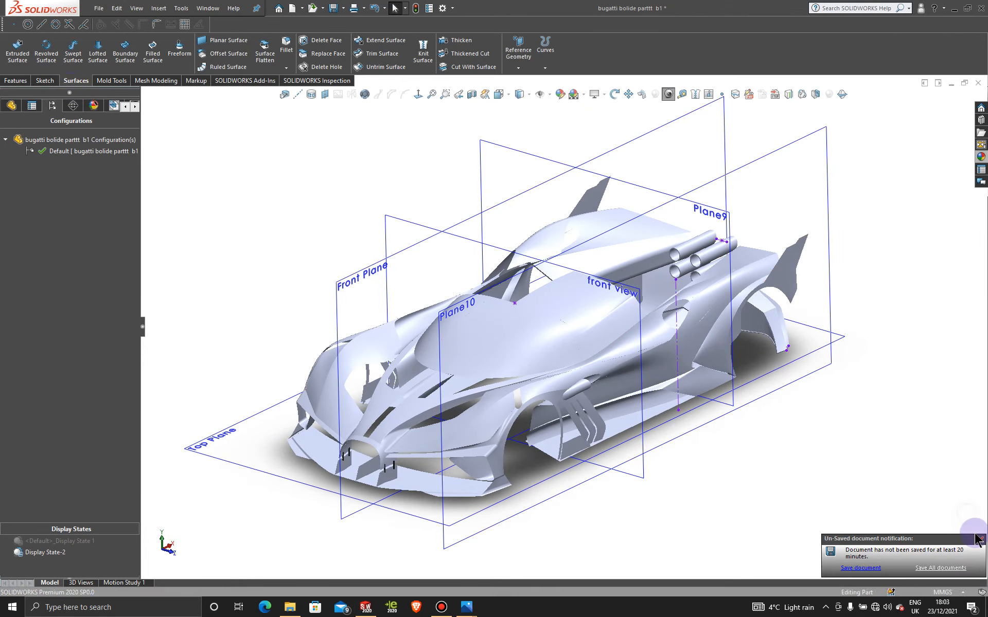
pyautogui.click(980, 540)
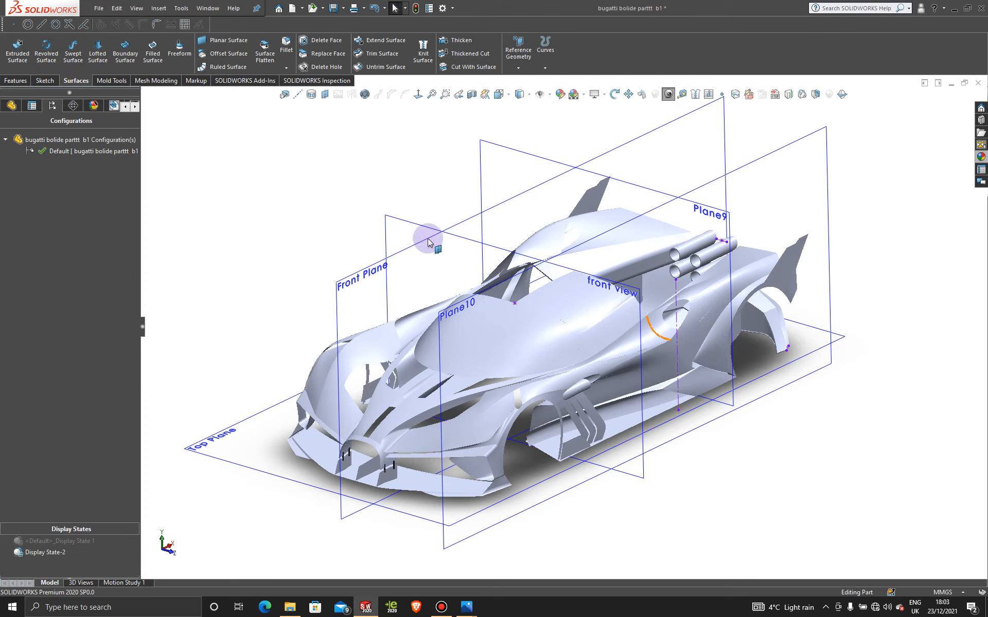
pyautogui.scroll(-2, 525, 254)
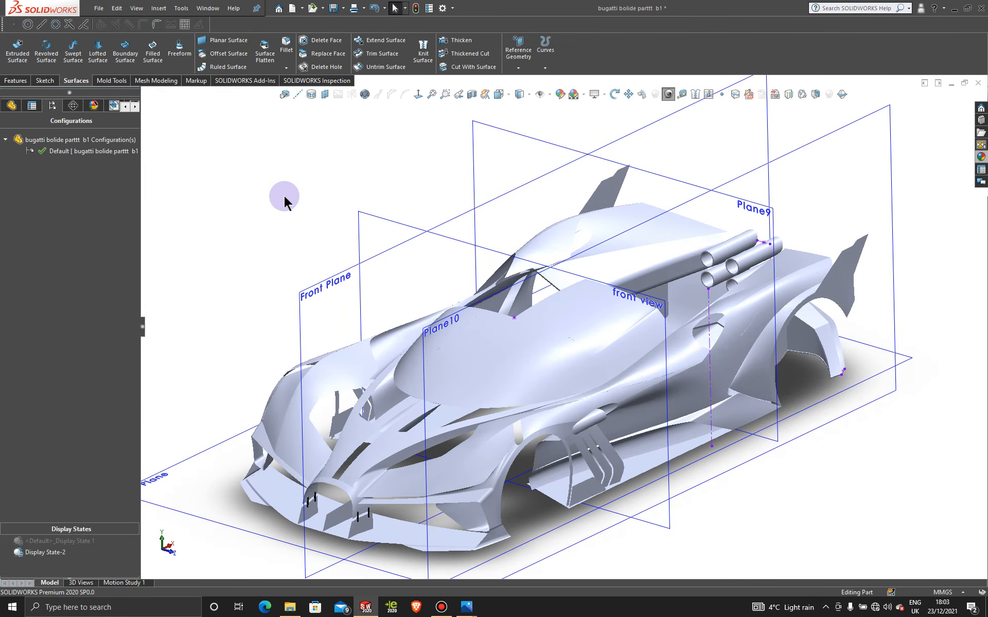
pyautogui.click(16, 81)
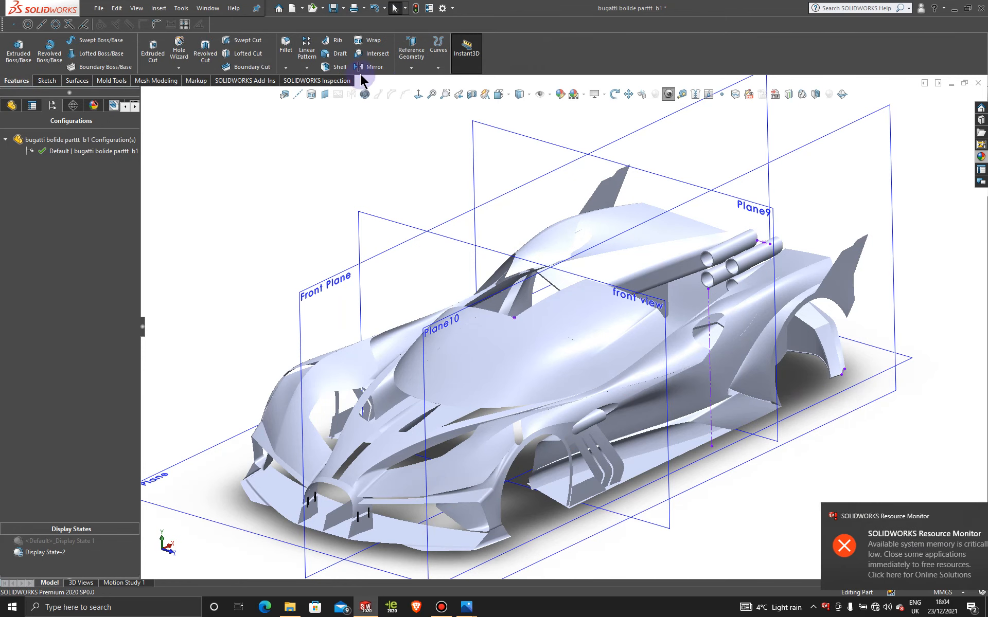
pyautogui.click(371, 67)
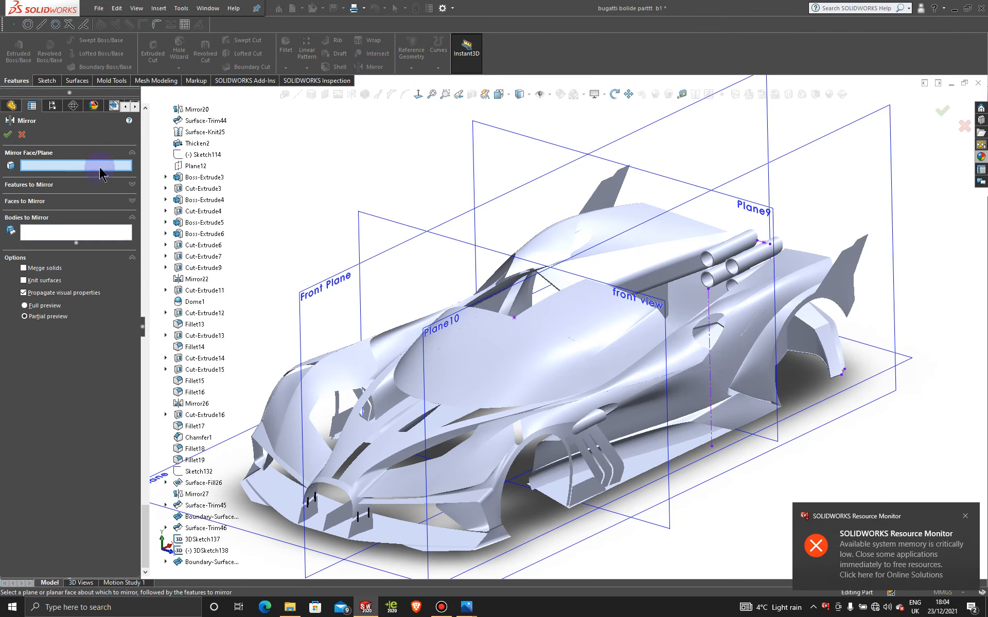
pyautogui.click(460, 218)
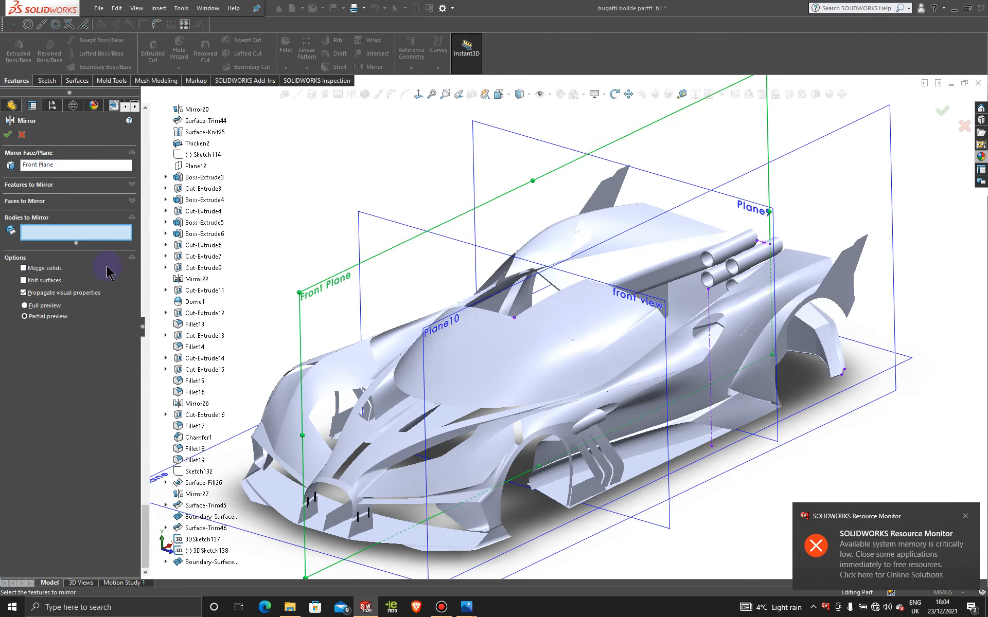
pyautogui.click(593, 323)
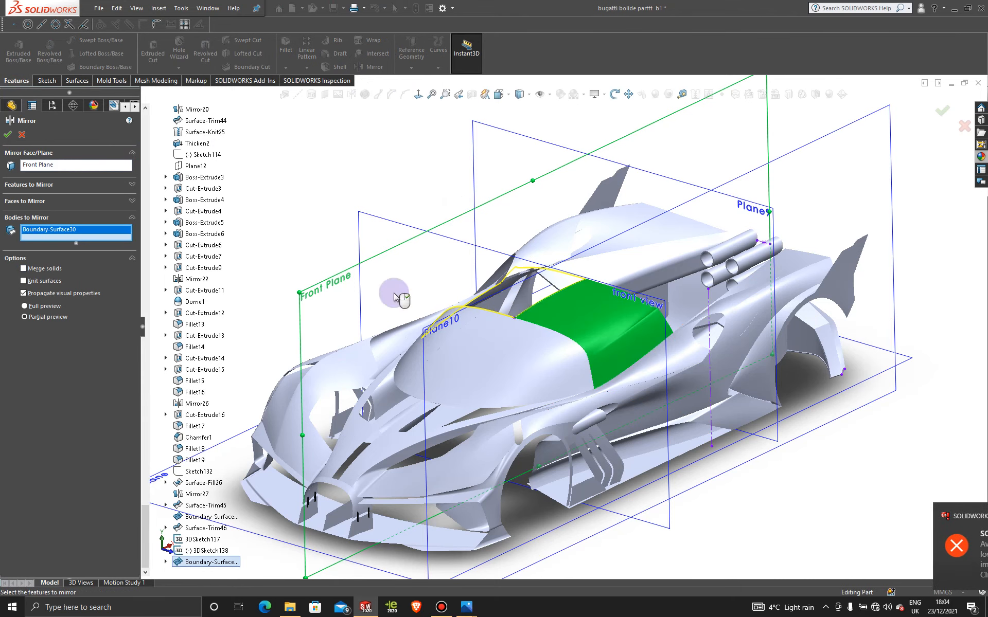
pyautogui.click(7, 137)
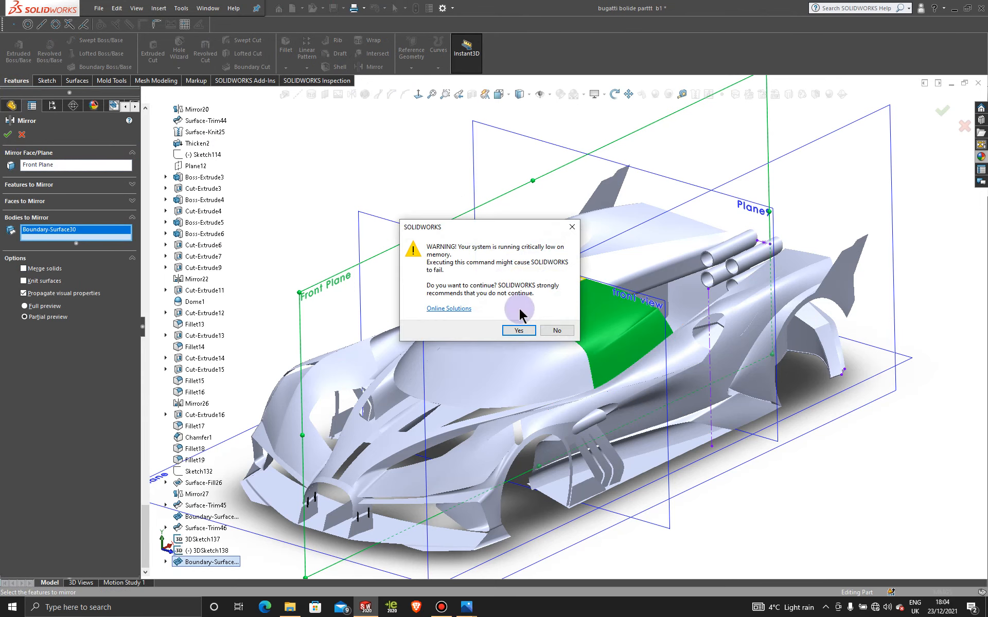
pyautogui.click(571, 226)
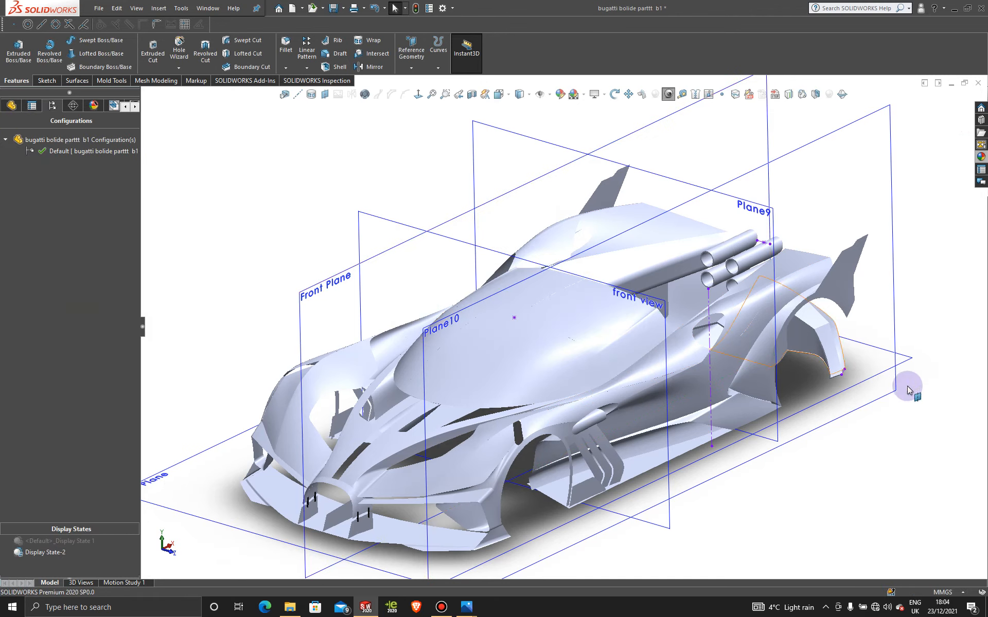
# - Examine the completed roof and how it meets the windshield, side windows and rear body from several angles
pyautogui.scroll(3, 912, 437)
pyautogui.moveTo(816, 481); pyautogui.dragTo(937, 470, button='middle')
pyautogui.scroll(-5, 625, 372)
pyautogui.moveTo(626, 372); pyautogui.dragTo(514, 332, button='middle')
pyautogui.scroll(3, 846, 348)
pyautogui.scroll(-5, 779, 327)
pyautogui.moveTo(777, 328); pyautogui.dragTo(664, 382, button='middle')
pyautogui.scroll(6, 795, 377)
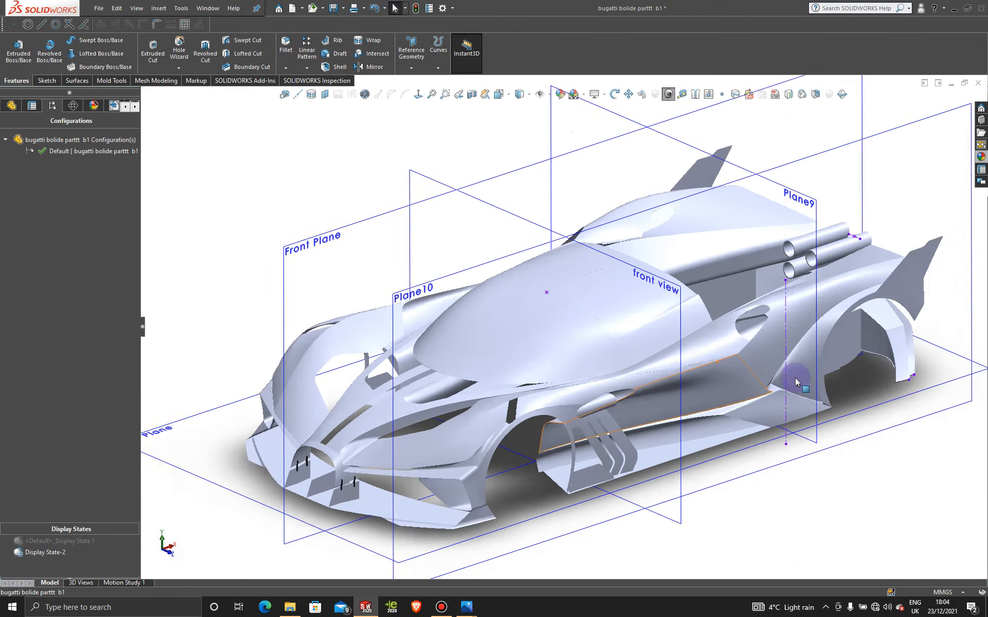
pyautogui.scroll(-2, 872, 237)
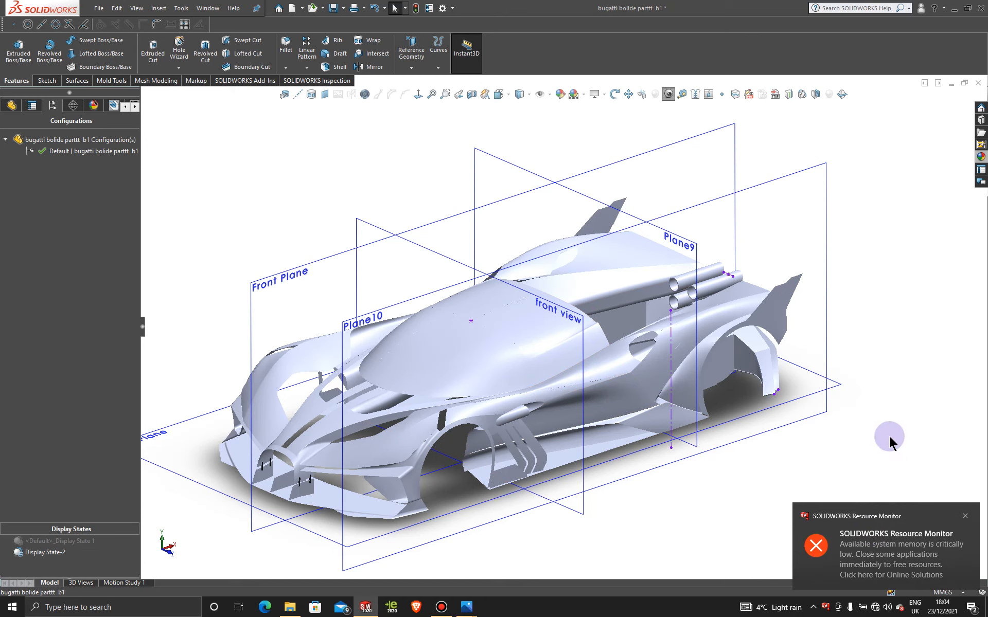
pyautogui.click(967, 516)
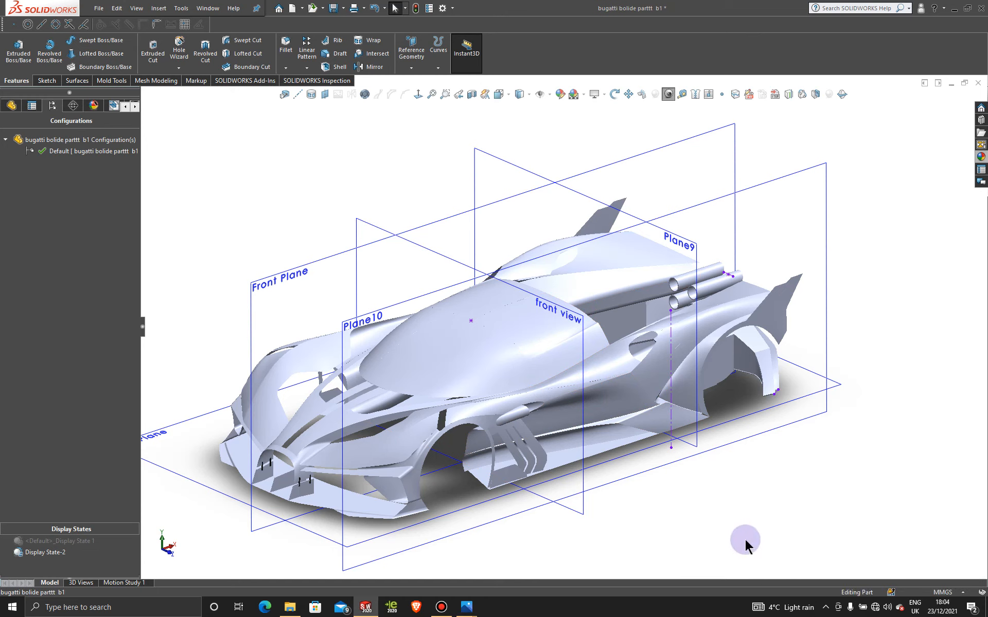
pyautogui.moveTo(725, 491)
pyautogui.mouseDown(button='middle')
pyautogui.moveTo(739, 489)
pyautogui.moveTo(732, 518)
pyautogui.moveTo(727, 474)
pyautogui.moveTo(721, 487)
pyautogui.mouseUp(button='middle')
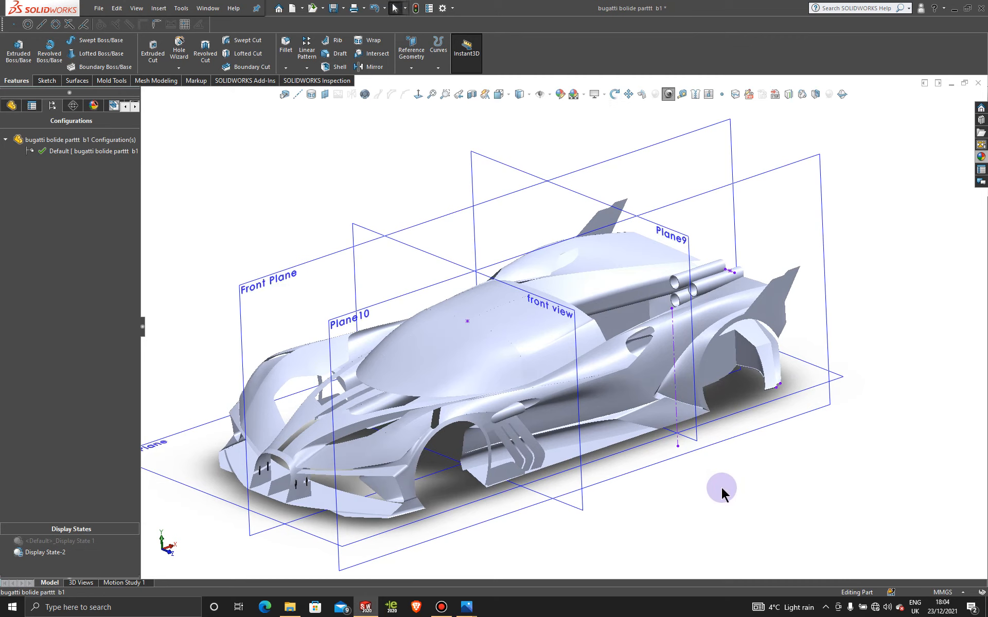